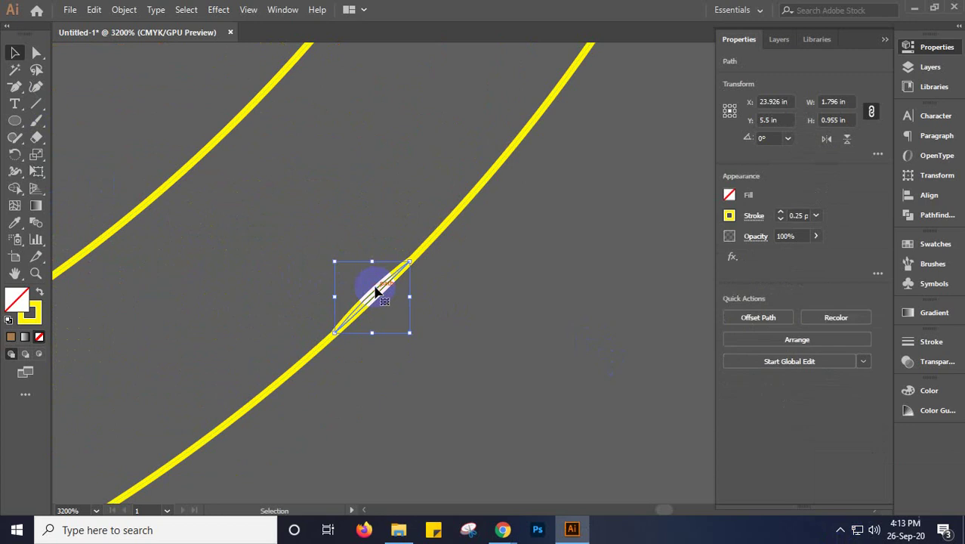
# Delete the small leftover sliver paths on the lower part of the bowl's outer curve
pyautogui.press('Delete')
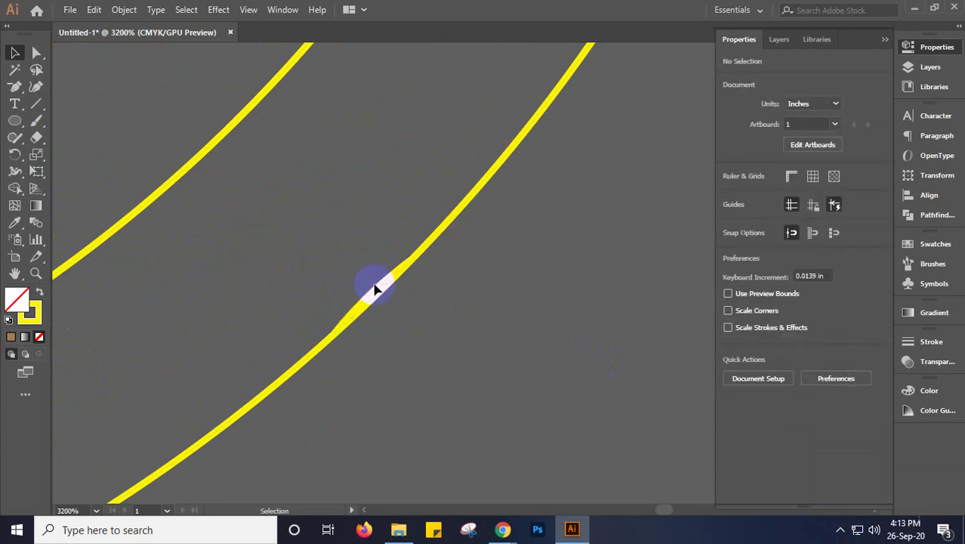
pyautogui.click(382, 288)
pyautogui.press('Delete')
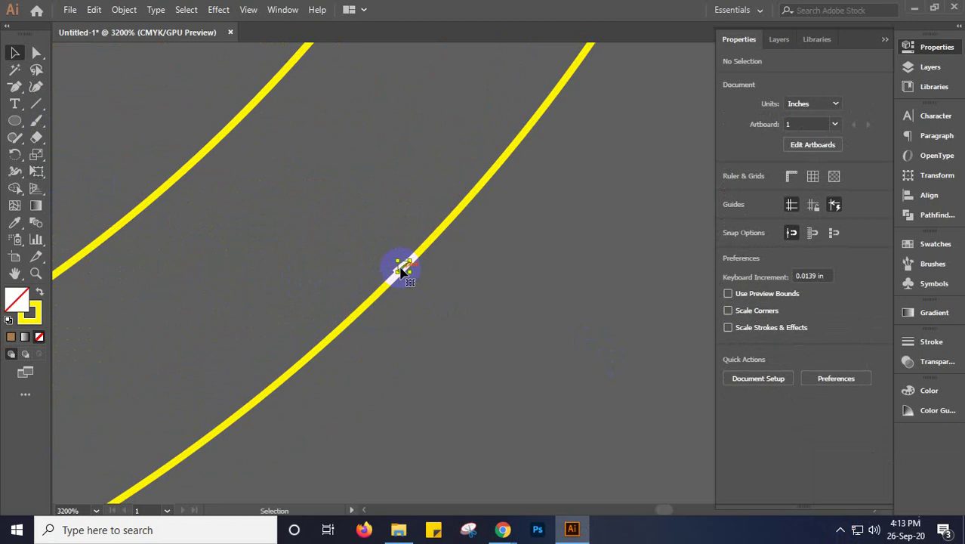
pyautogui.click(402, 270)
pyautogui.press('Delete')
# Copy the 1.11 in circle from the concentric circles to the empty area on the far side of the bowl
pyautogui.scroll(-6, 402, 270)
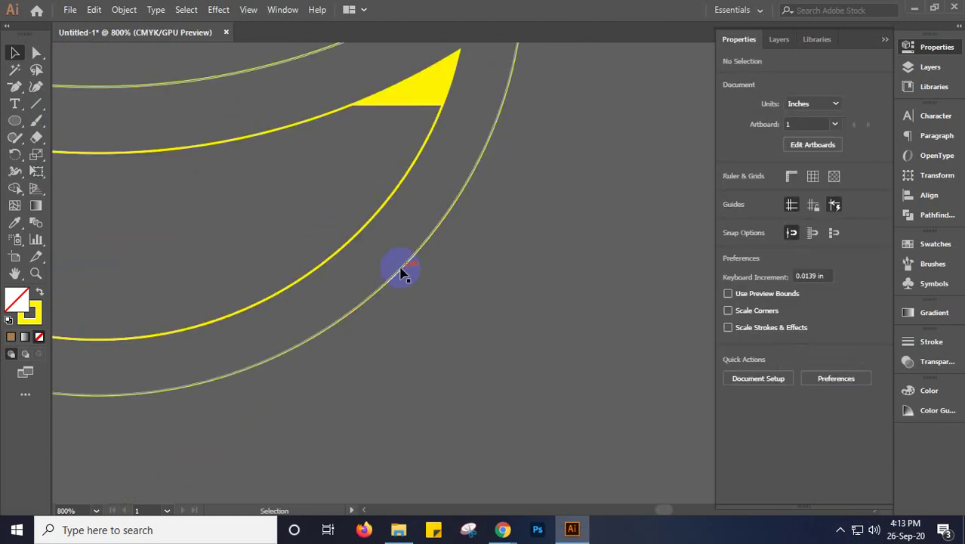
pyautogui.scroll(-1, 405, 272)
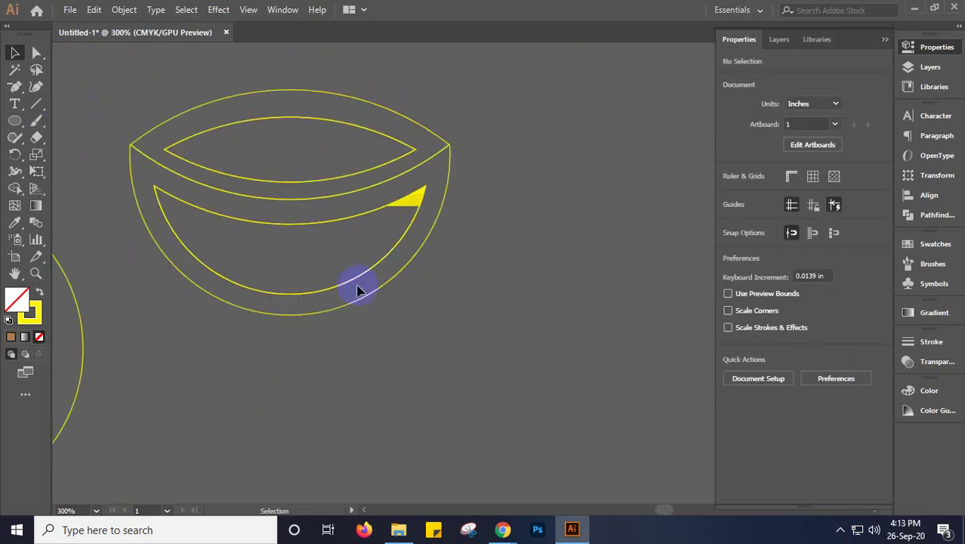
pyautogui.scroll(-2, 360, 283)
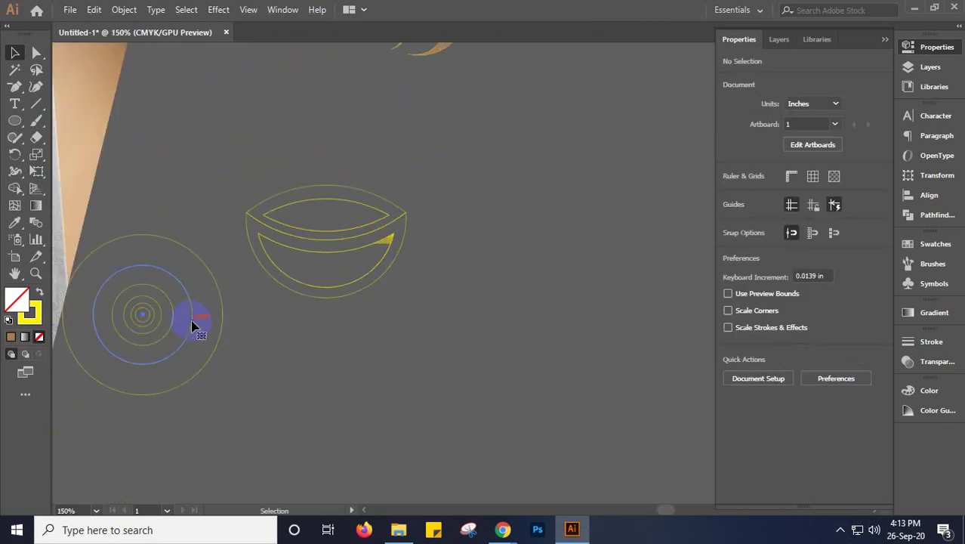
pyautogui.click(192, 326)
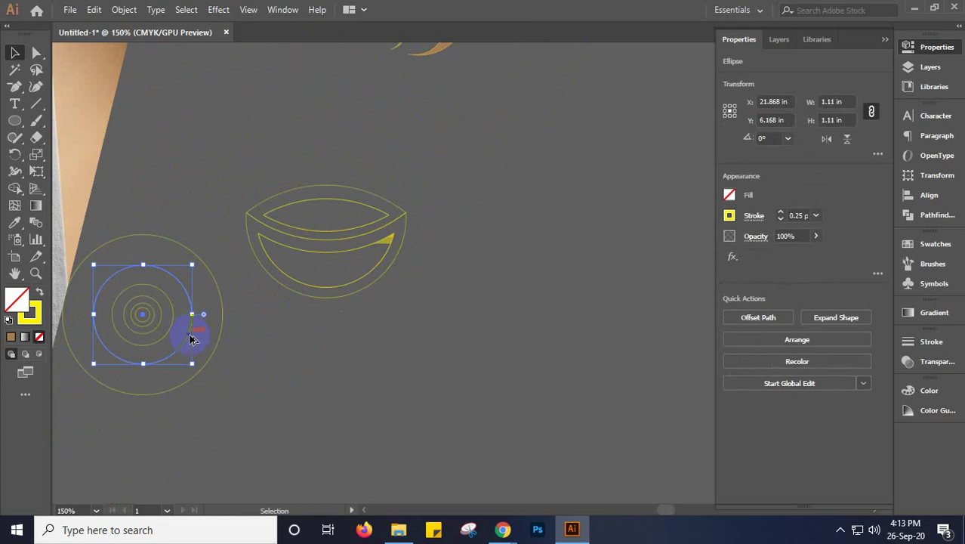
pyautogui.moveTo(189, 338); pyautogui.dragTo(616, 258)
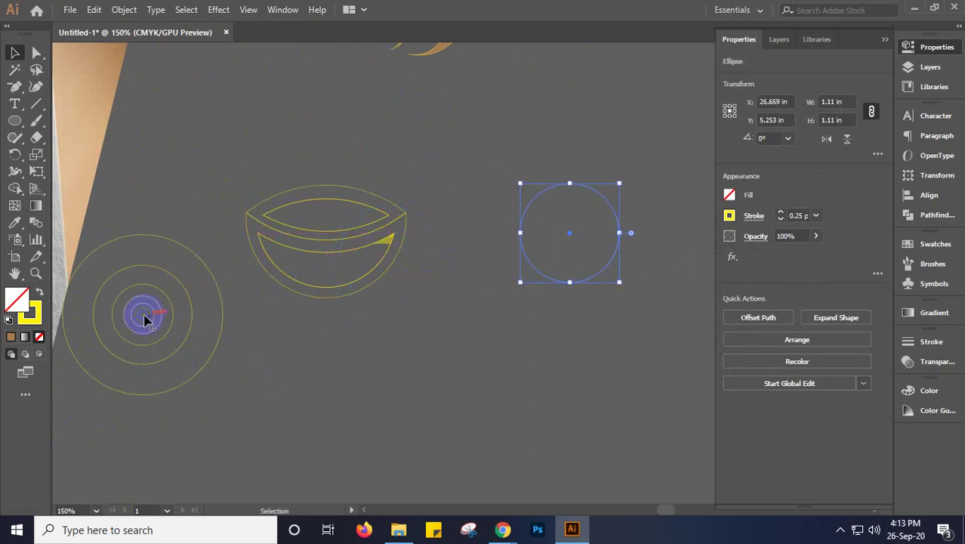
# Copy the 0.686 in concentric circle onto the bowl's right edge and duplicate it just below, near the bowl's outer curve
pyautogui.moveTo(171, 334); pyautogui.dragTo(435, 269)
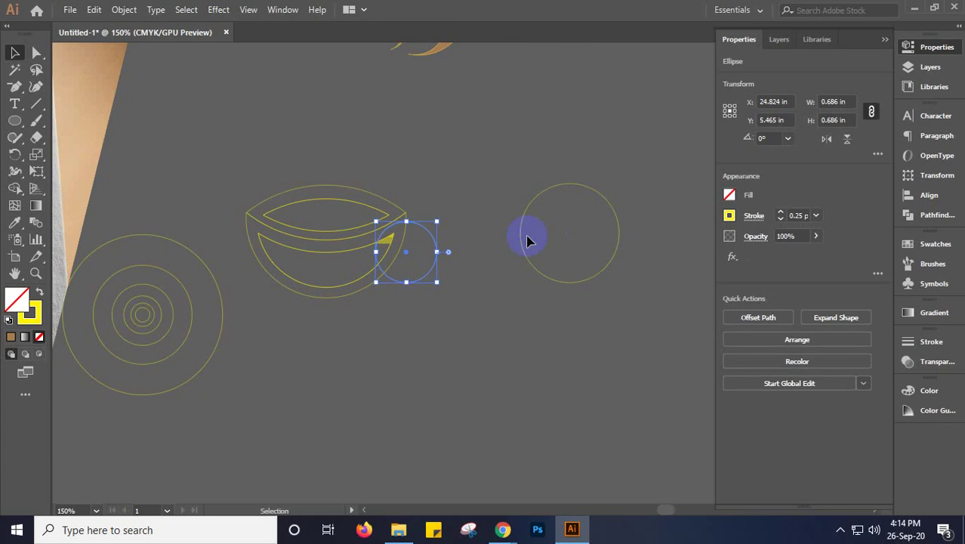
pyautogui.scroll(1, 422, 260)
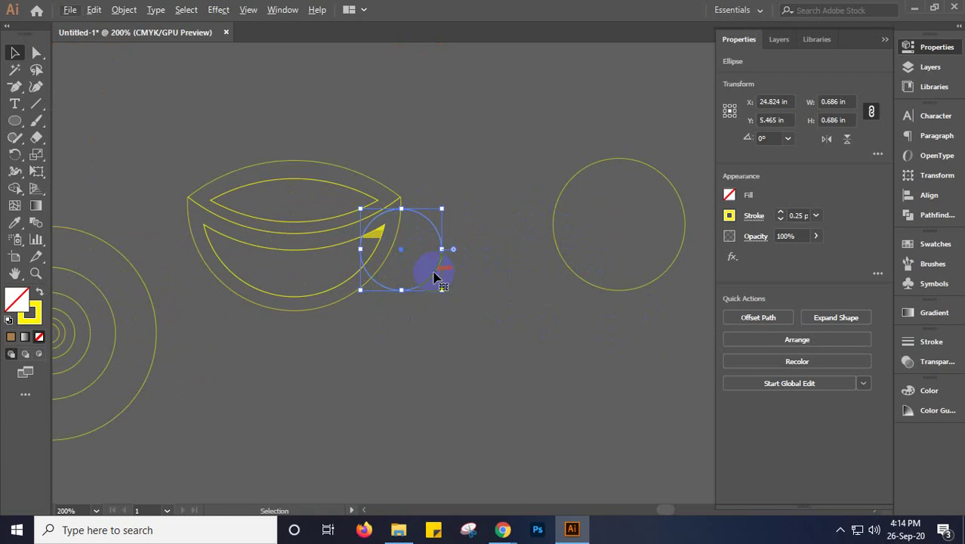
pyautogui.moveTo(434, 275); pyautogui.dragTo(405, 349)
# Shift the upper small circle to X 24.849 in and move the lower one to X 24.616 in, Y 6.108 in
pyautogui.scroll(3, 402, 316)
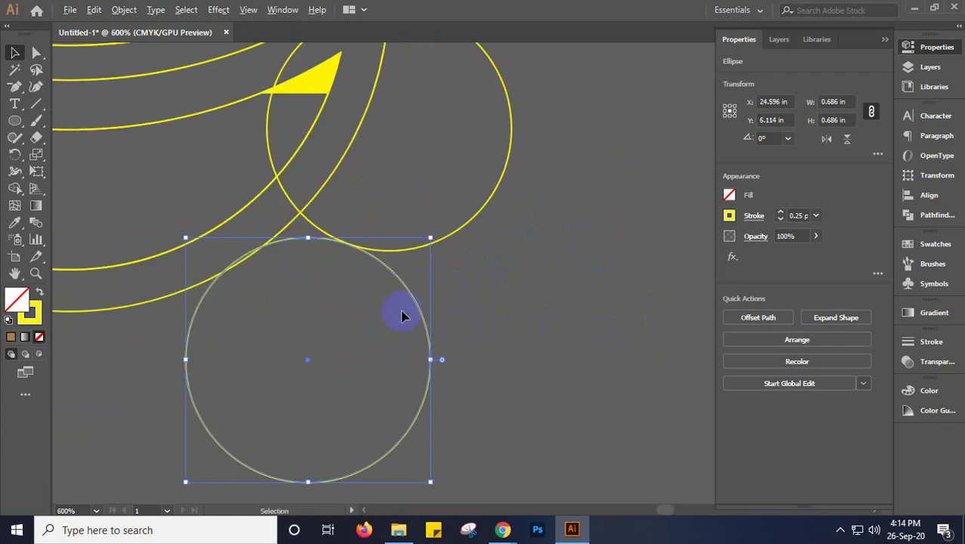
pyautogui.scroll(-1, 398, 202)
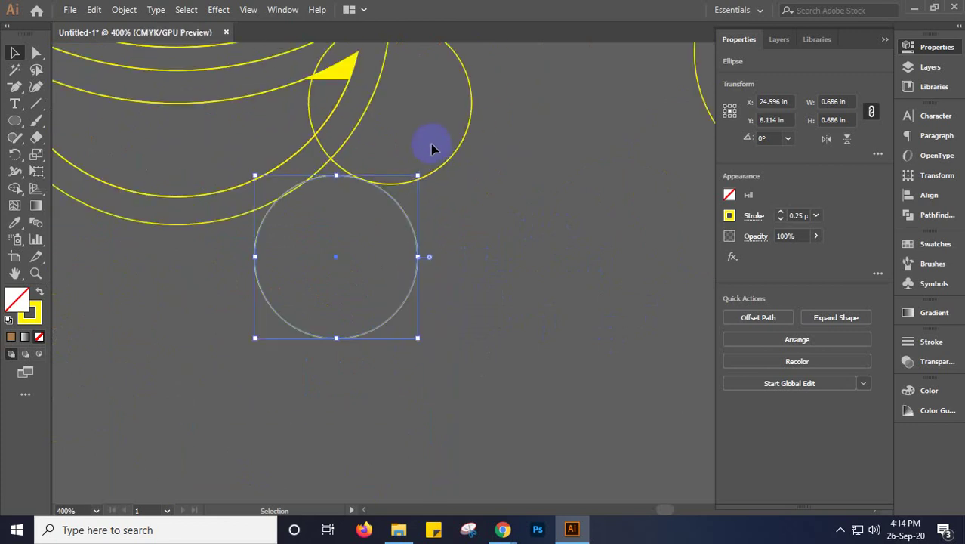
pyautogui.scroll(3, 431, 251)
pyautogui.moveTo(465, 189); pyautogui.dragTo(469, 193)
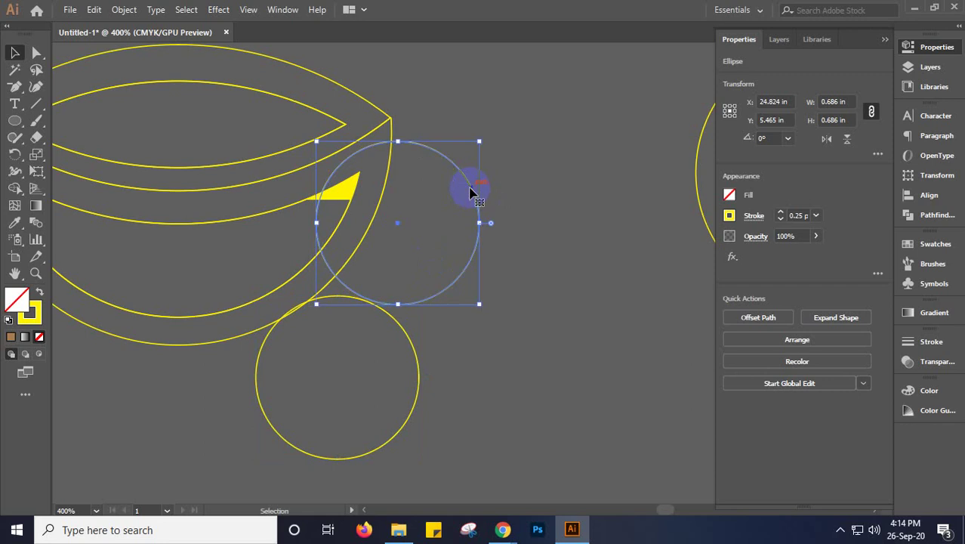
pyautogui.scroll(2, 396, 335)
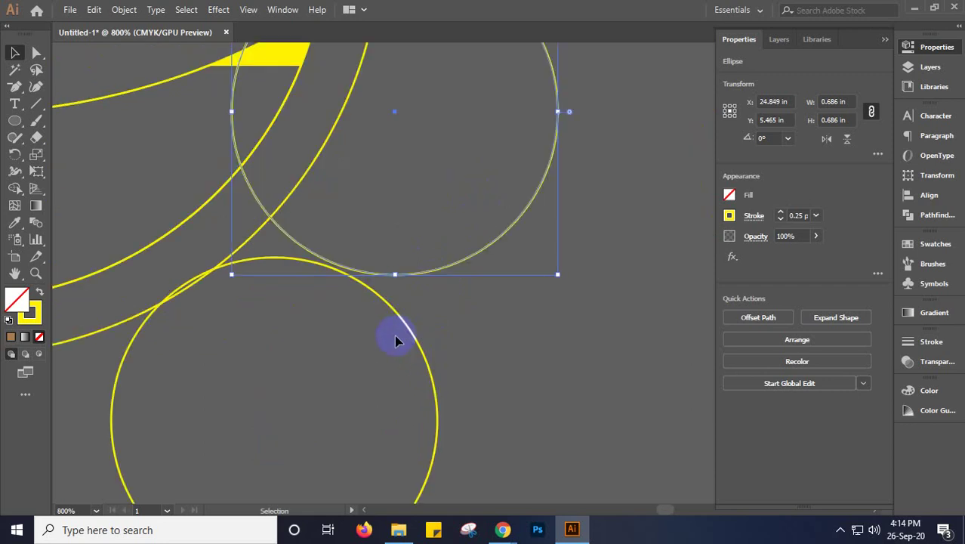
pyautogui.click(415, 339)
pyautogui.moveTo(414, 339); pyautogui.dragTo(426, 338)
# Switch to outline view and nudge the lower small circle against the bowl's outer curve at X 24.616 in, Y 6.111 in
pyautogui.hotkey('ctrl', 'y')
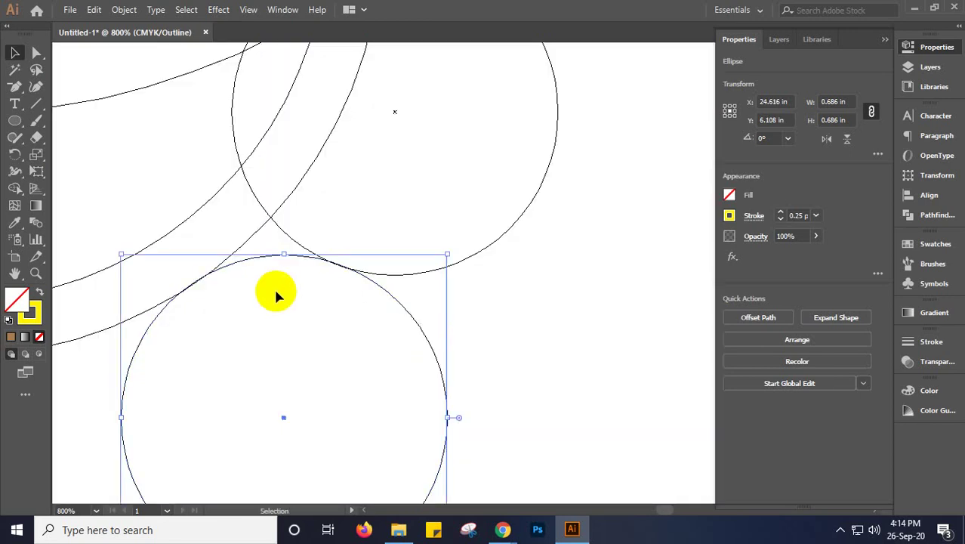
pyautogui.scroll(3, 287, 272)
pyautogui.moveTo(313, 290); pyautogui.dragTo(478, 320)
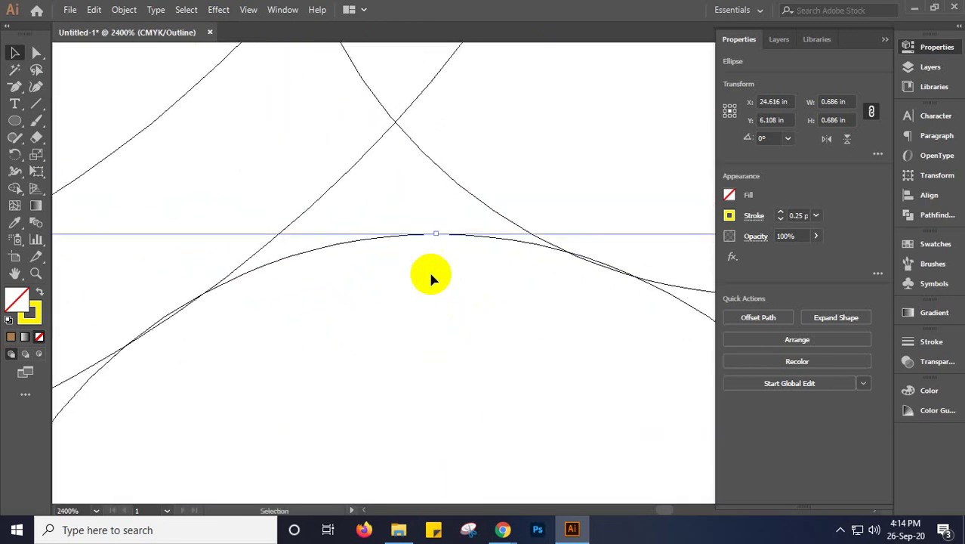
pyautogui.moveTo(399, 238); pyautogui.dragTo(399, 243)
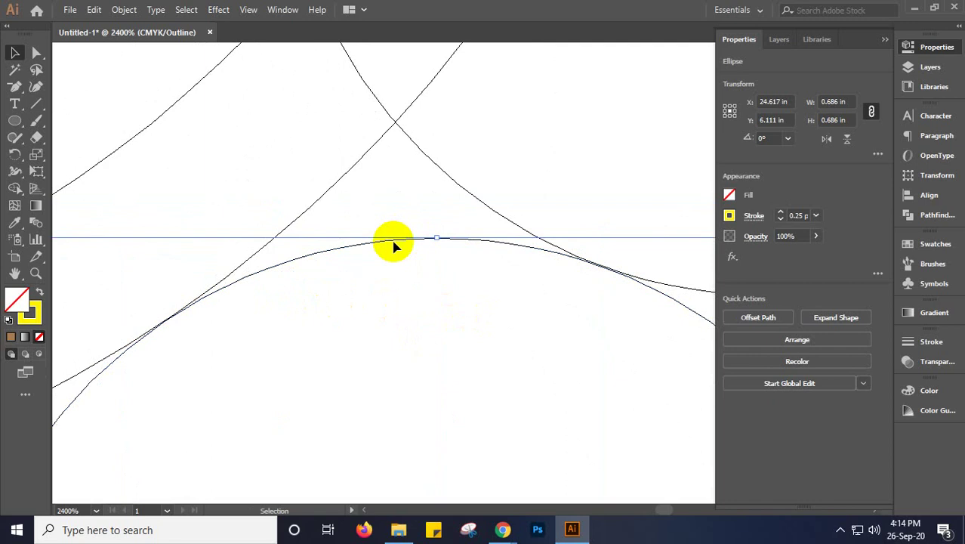
pyautogui.scroll(5, 192, 306)
pyautogui.hscroll(-3, 134, 329)
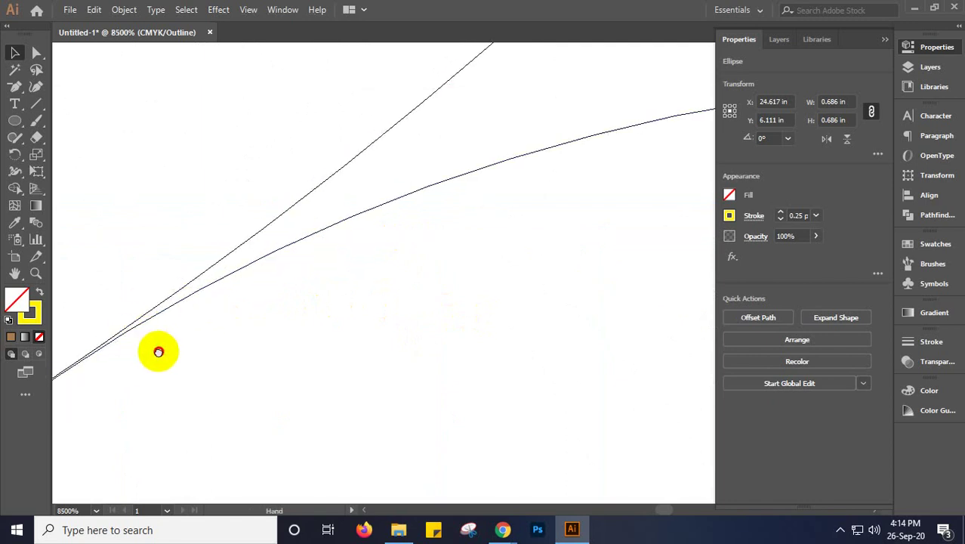
pyautogui.moveTo(317, 260); pyautogui.dragTo(316, 261)
# Nudge the lower small circle to touch the upper small circle, at X 24.615 in, Y 6.11 in
pyautogui.scroll(-3, 339, 285)
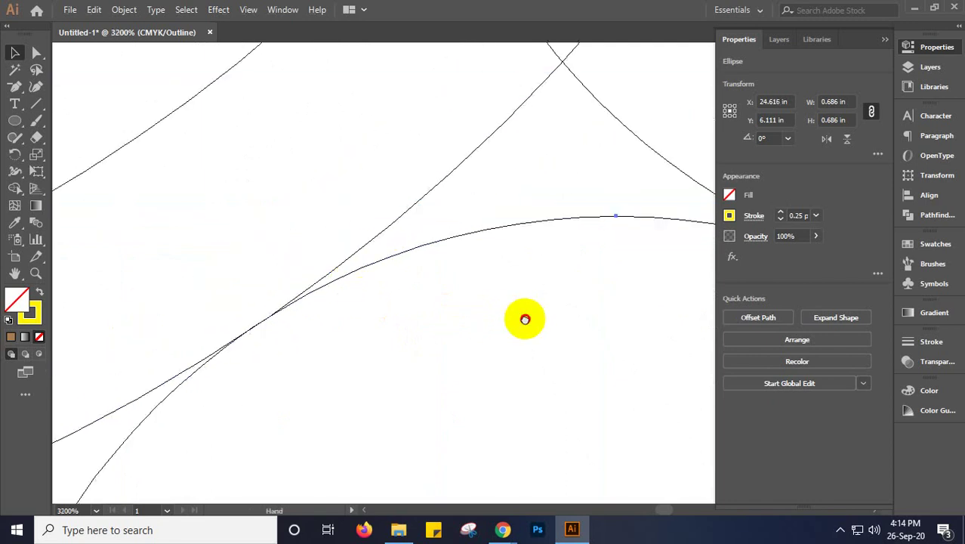
pyautogui.moveTo(523, 318); pyautogui.dragTo(237, 322)
pyautogui.scroll(3, 556, 250)
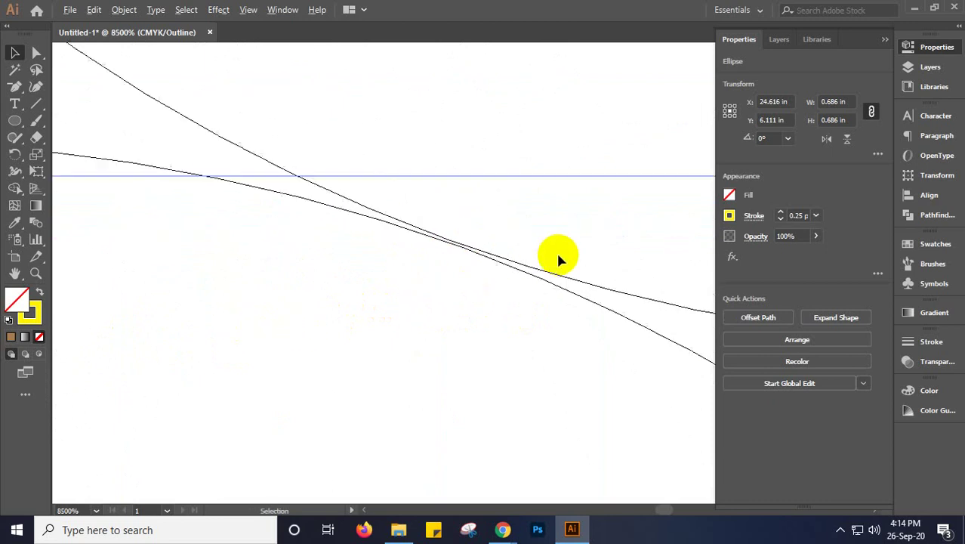
pyautogui.scroll(2, 468, 253)
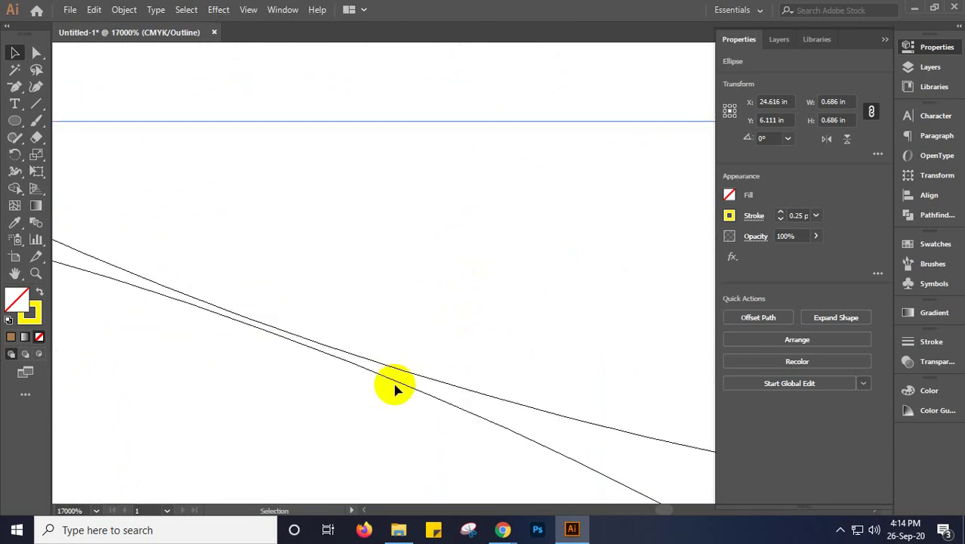
pyautogui.moveTo(394, 383); pyautogui.dragTo(388, 376)
pyautogui.scroll(-3, 389, 376)
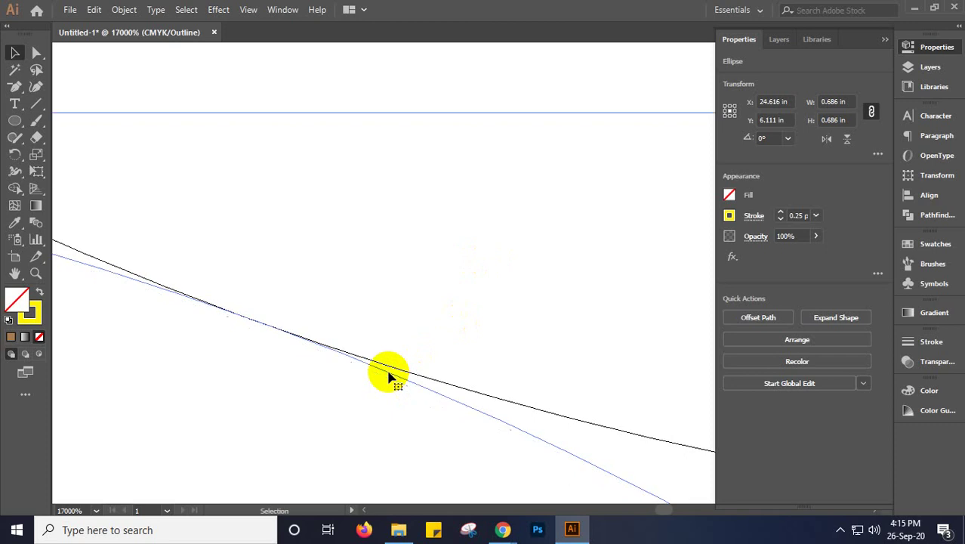
# Try to seat the lower small circle tangent to the bowl's outer curve at X 24.613 in, Y 6.113 in
pyautogui.scroll(-3, 387, 367)
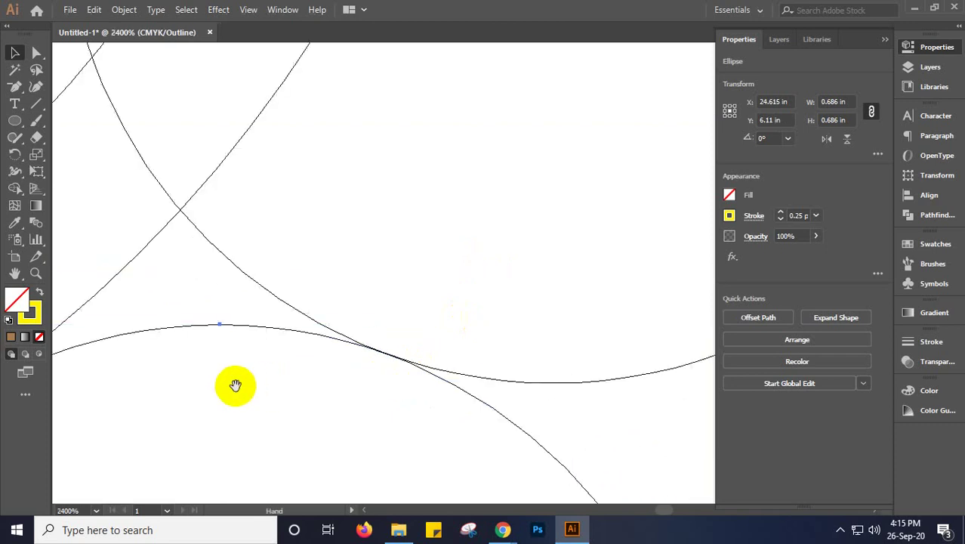
pyautogui.moveTo(237, 385); pyautogui.dragTo(538, 288)
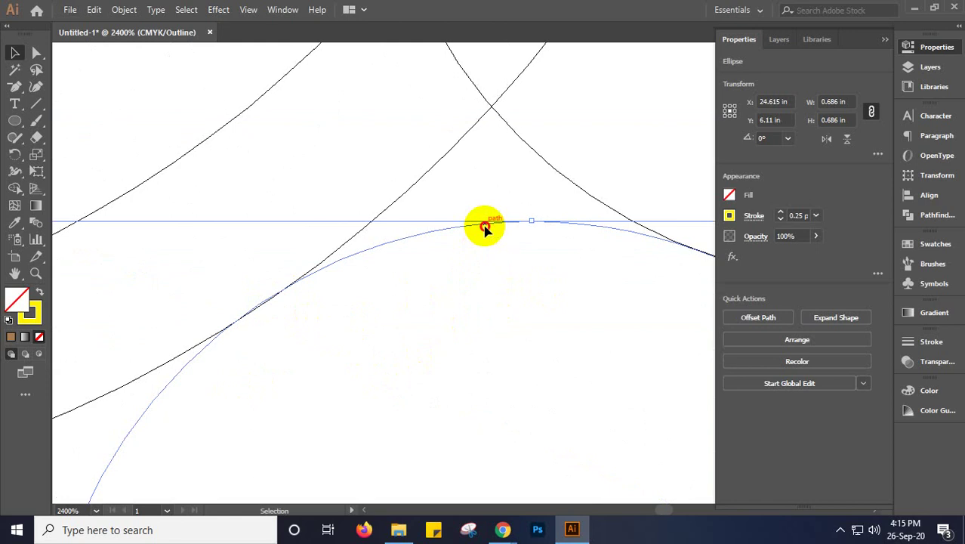
pyautogui.moveTo(486, 228); pyautogui.dragTo(486, 224)
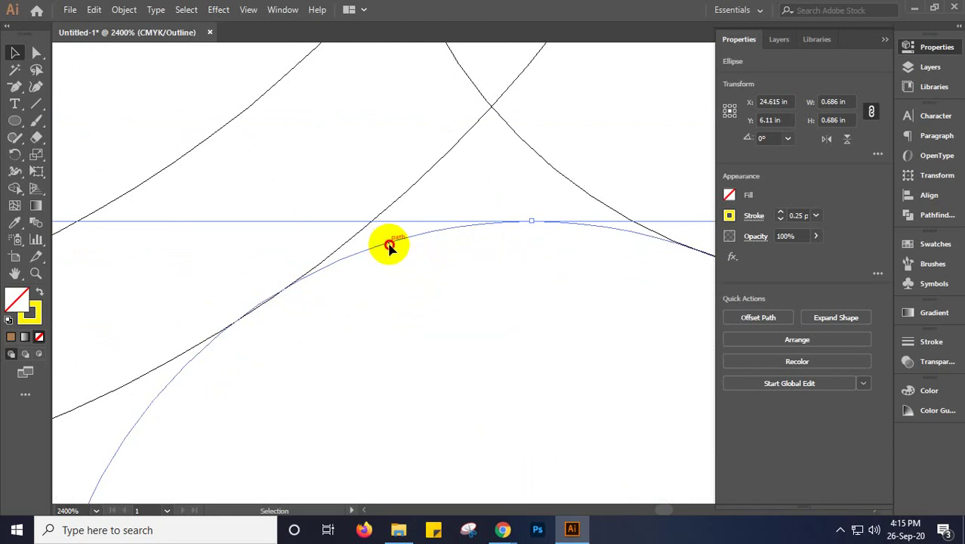
pyautogui.moveTo(389, 248); pyautogui.dragTo(386, 252)
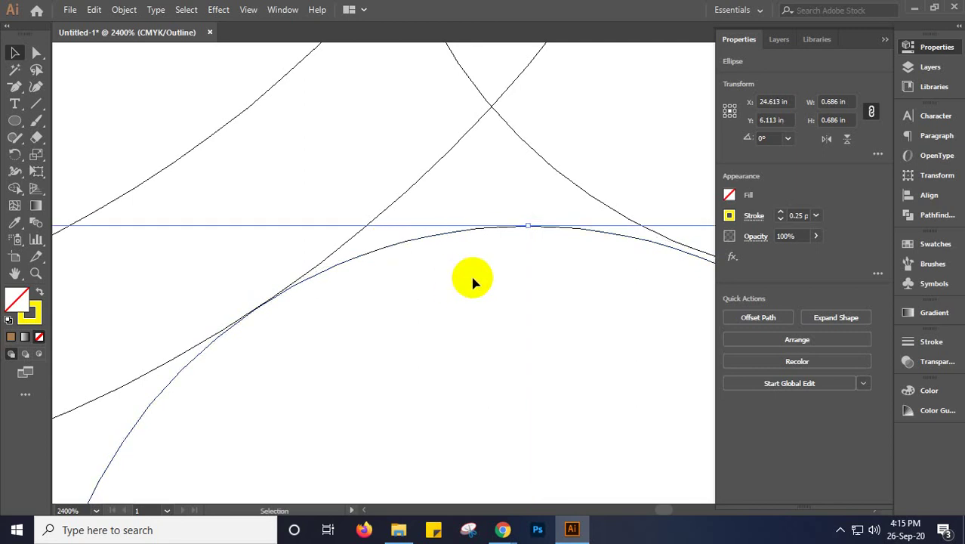
# Nudge the lower small circle back against the upper circle, to X 24.616 in, Y 6.11 in
pyautogui.press('space')
pyautogui.moveTo(539, 303); pyautogui.dragTo(446, 318)
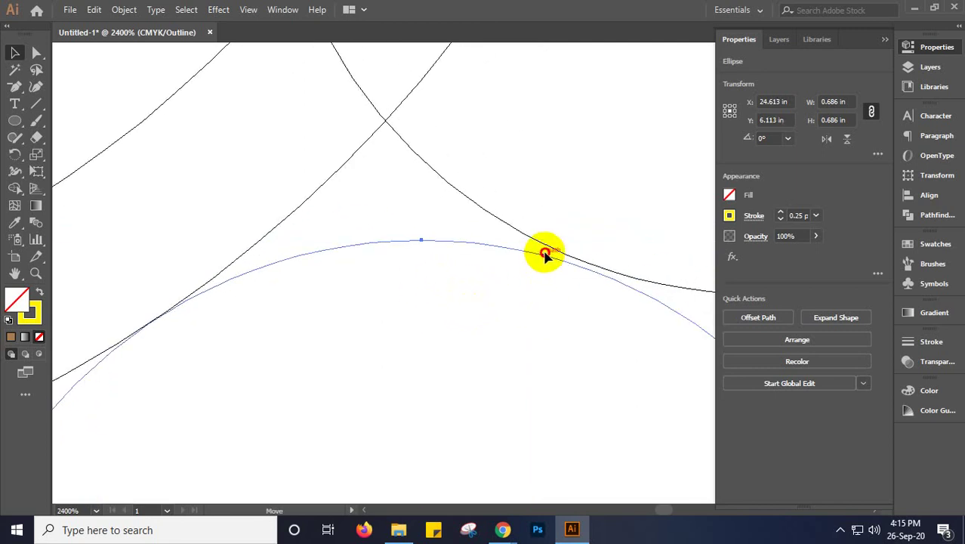
pyautogui.moveTo(544, 257); pyautogui.dragTo(549, 257)
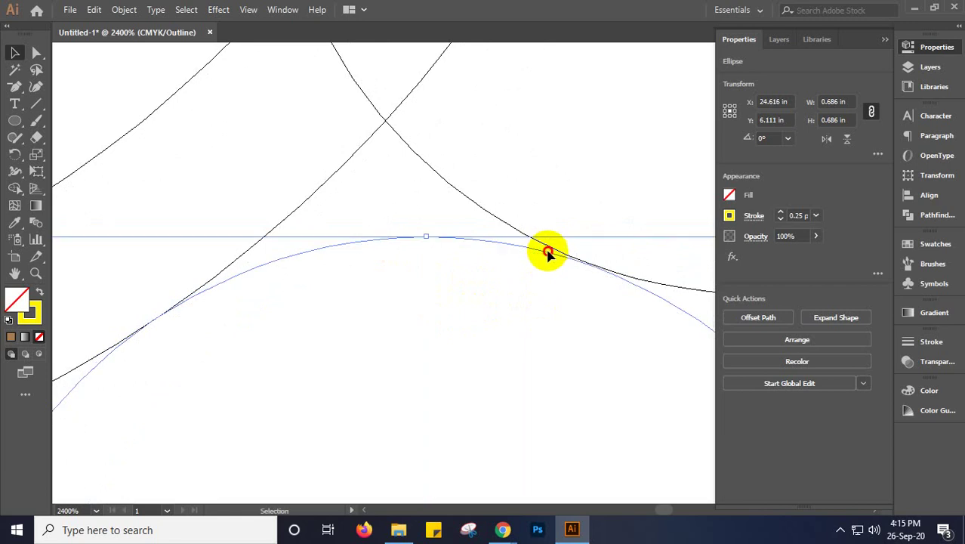
pyautogui.moveTo(547, 253); pyautogui.dragTo(549, 254)
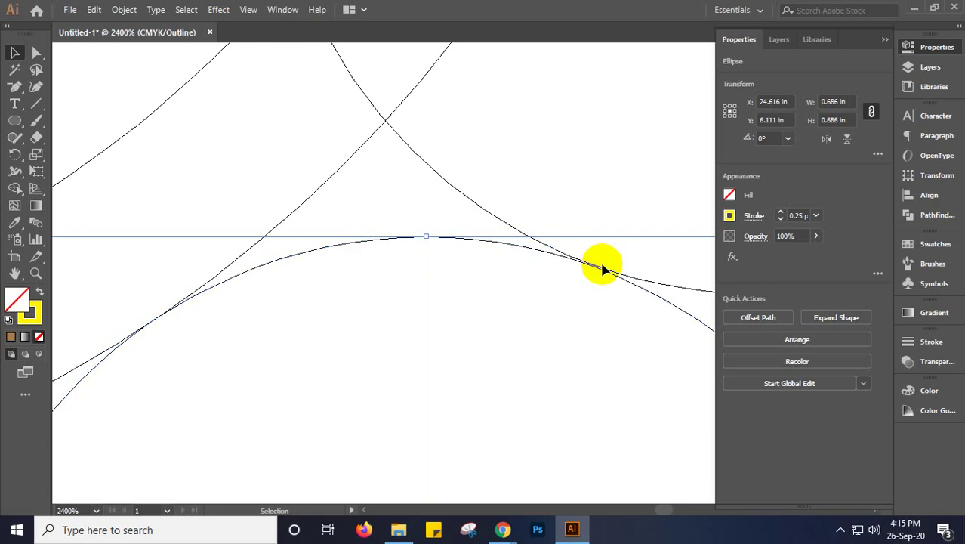
pyautogui.scroll(8, 603, 268)
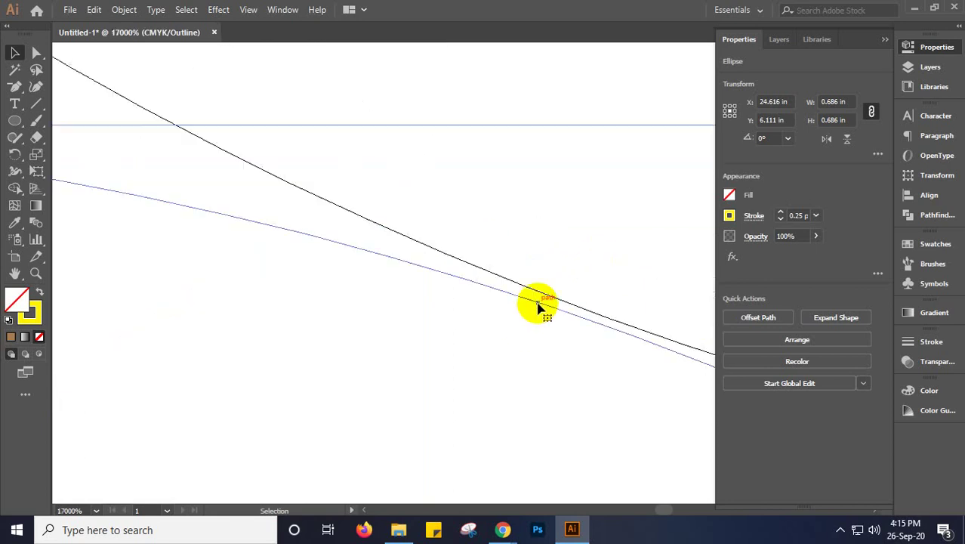
pyautogui.moveTo(538, 305); pyautogui.dragTo(541, 298)
# Examine in outline view how the lower small circle meets the bowl's outer curve and the upper circle
pyautogui.scroll(-3, 541, 299)
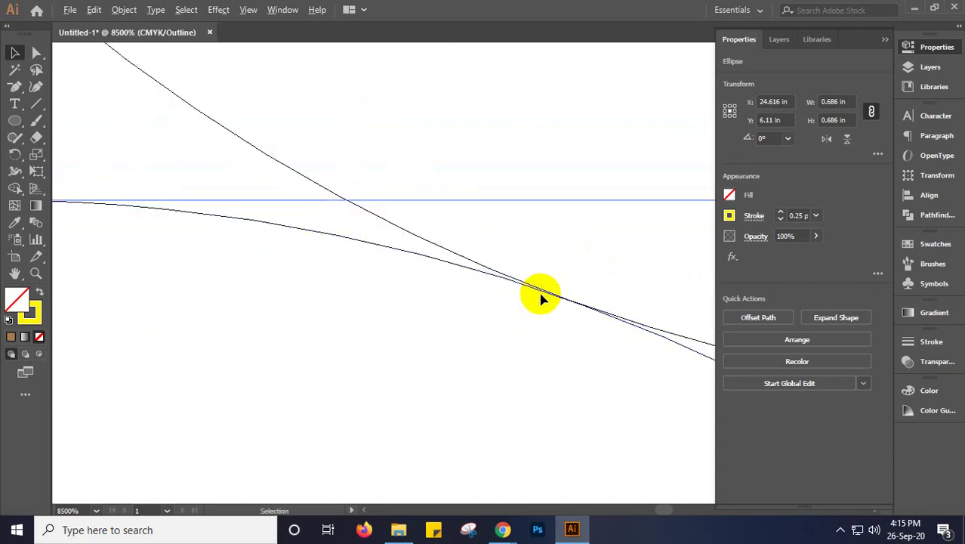
pyautogui.scroll(-4, 541, 298)
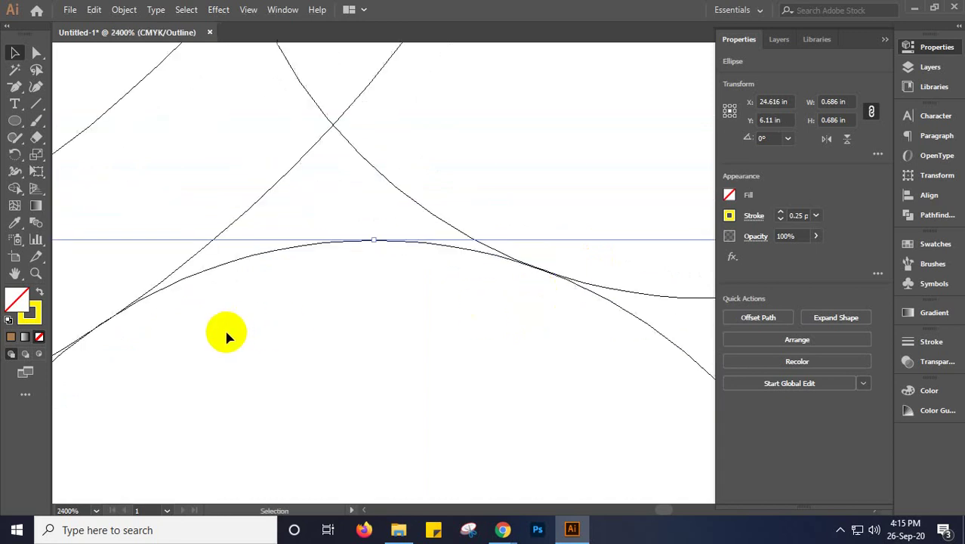
pyautogui.scroll(-1, 225, 332)
pyautogui.scroll(1, 153, 313)
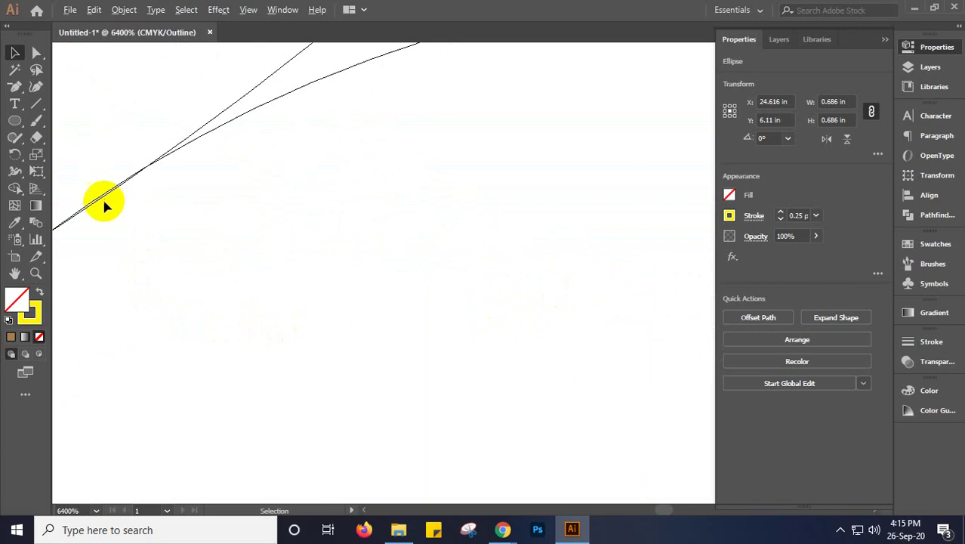
pyautogui.scroll(-1, 216, 241)
pyautogui.scroll(-2, 217, 241)
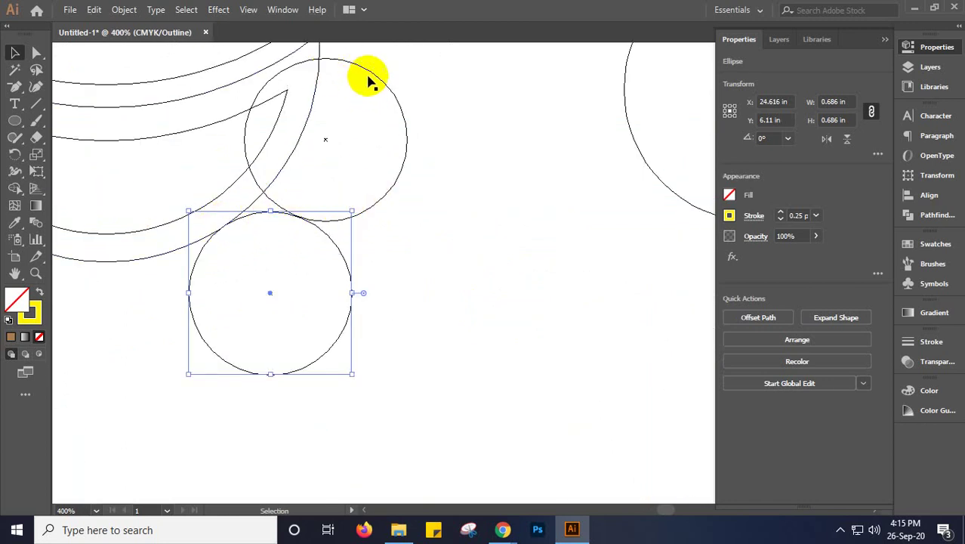
pyautogui.moveTo(355, 134); pyautogui.dragTo(356, 233)
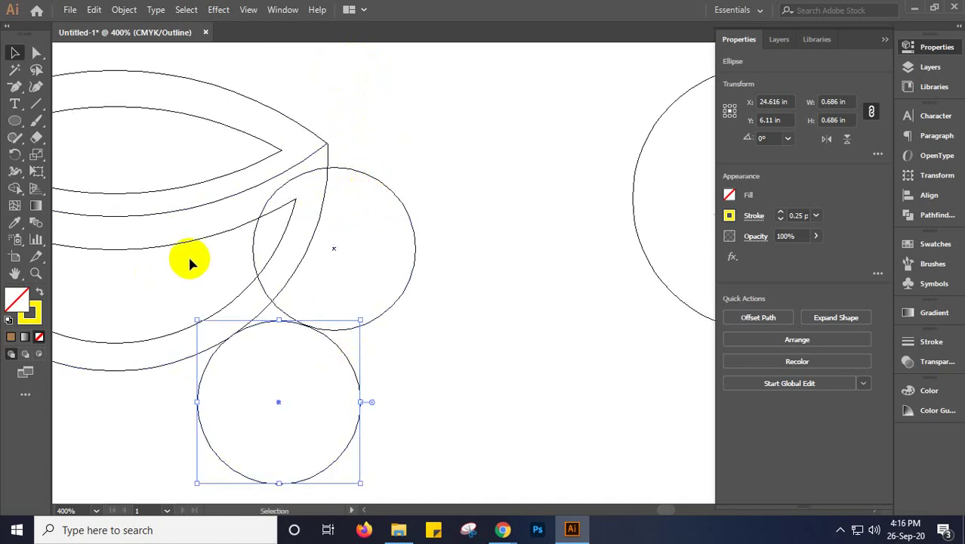
pyautogui.moveTo(189, 260); pyautogui.dragTo(499, 238)
pyautogui.moveTo(263, 328); pyautogui.dragTo(369, 249)
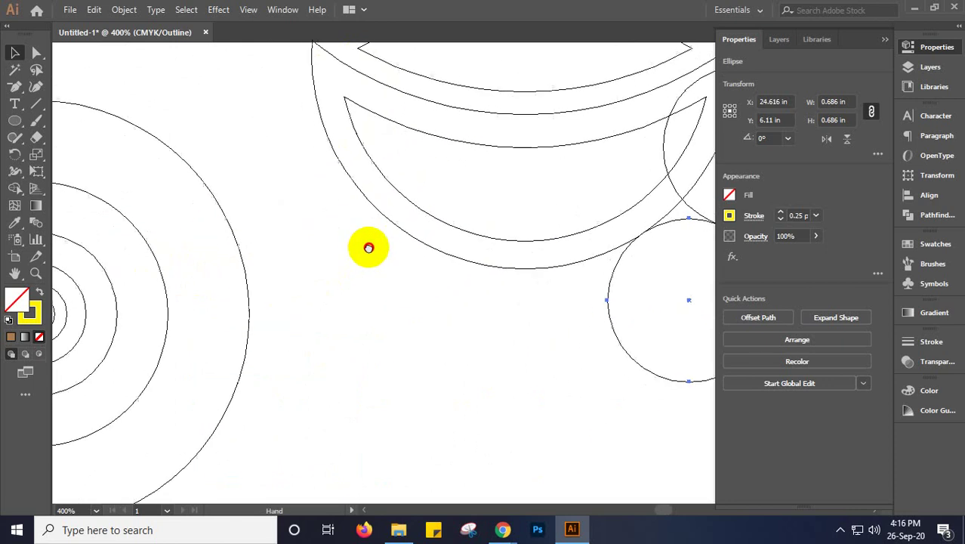
# Place a copy of the 0.424 in concentric circle over the bowl's upper-right corner, at about X 24.747 in, Y 5.063 in
pyautogui.moveTo(83, 328); pyautogui.dragTo(257, 317)
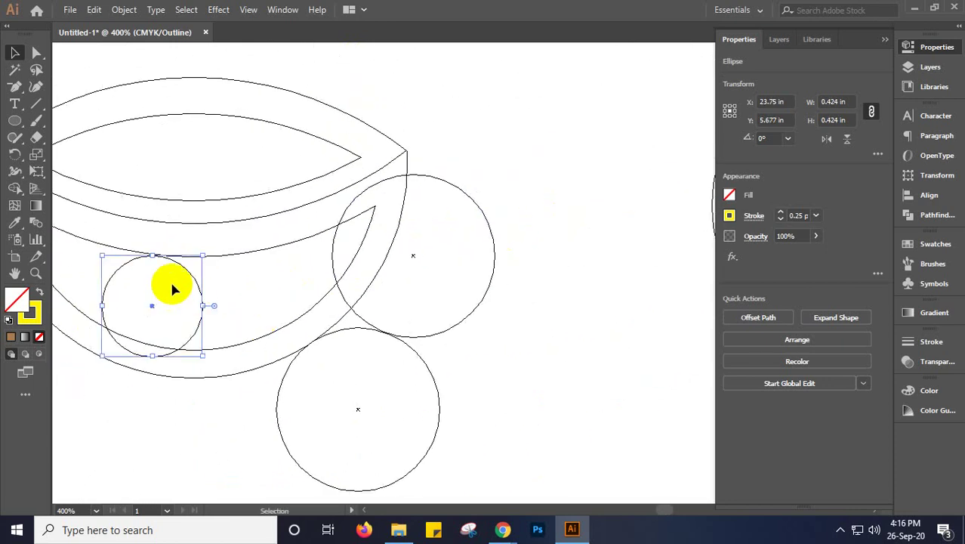
pyautogui.moveTo(189, 272); pyautogui.dragTo(427, 129)
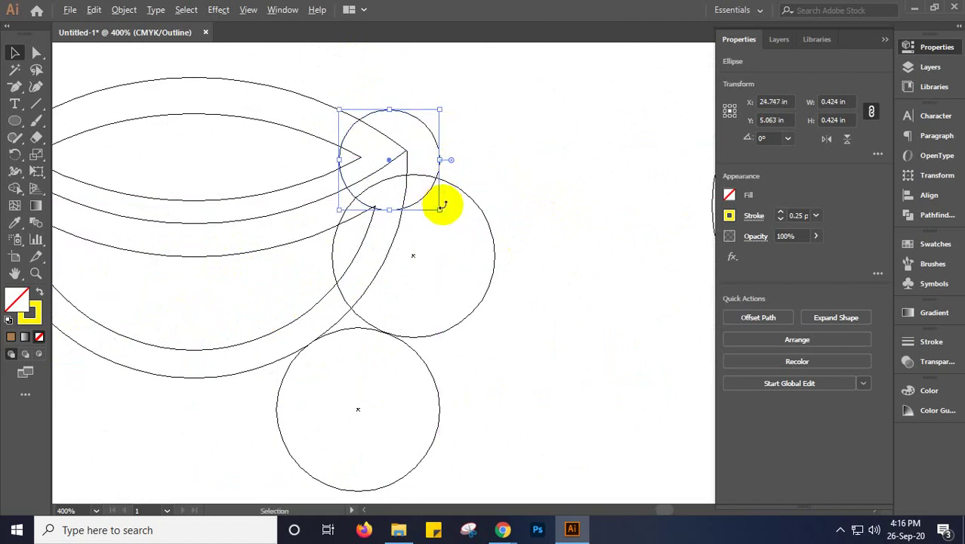
pyautogui.scroll(1, 442, 204)
pyautogui.scroll(1, 409, 198)
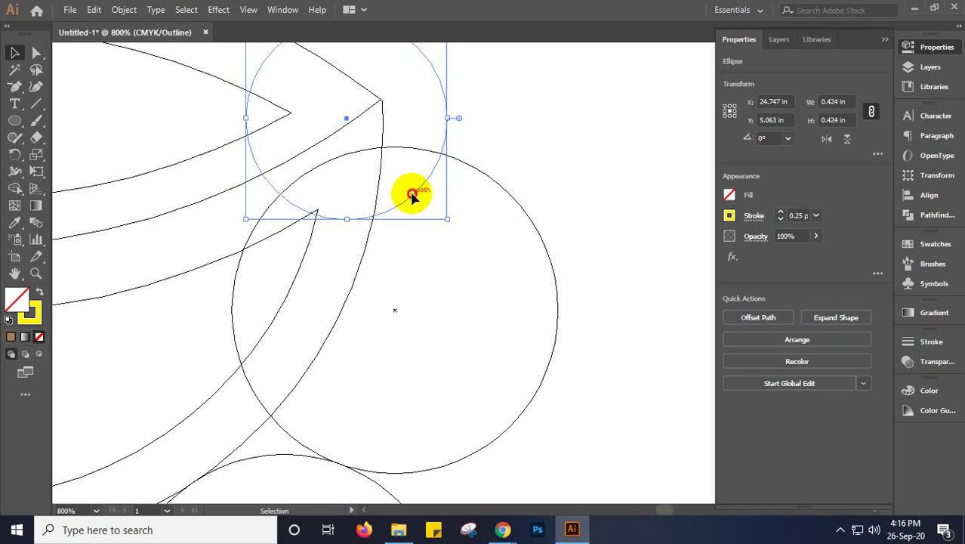
# Try to fit another 0.424 in circle copy inside the upper 0.686 in circle, at X 24.97 in, Y 5.411 in
pyautogui.moveTo(411, 195); pyautogui.dragTo(526, 363)
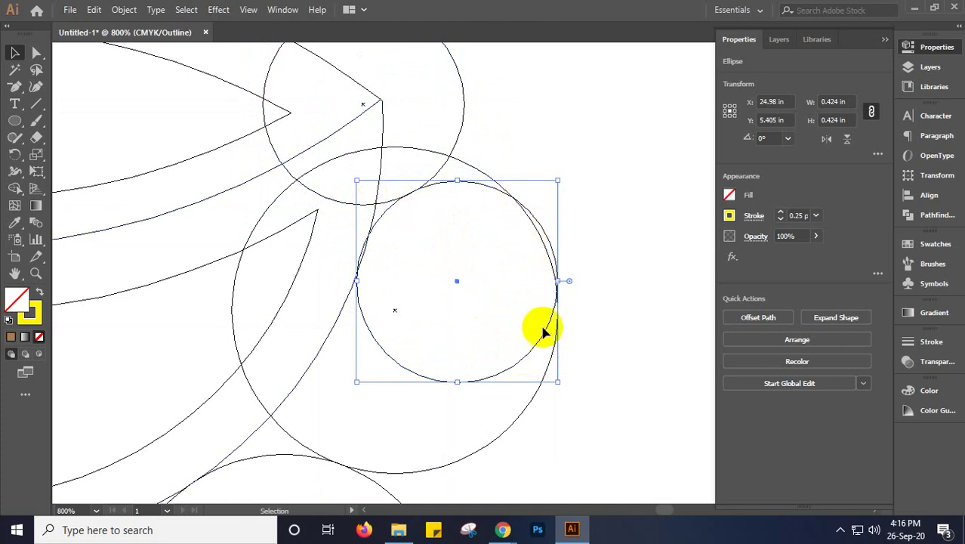
pyautogui.scroll(3, 475, 196)
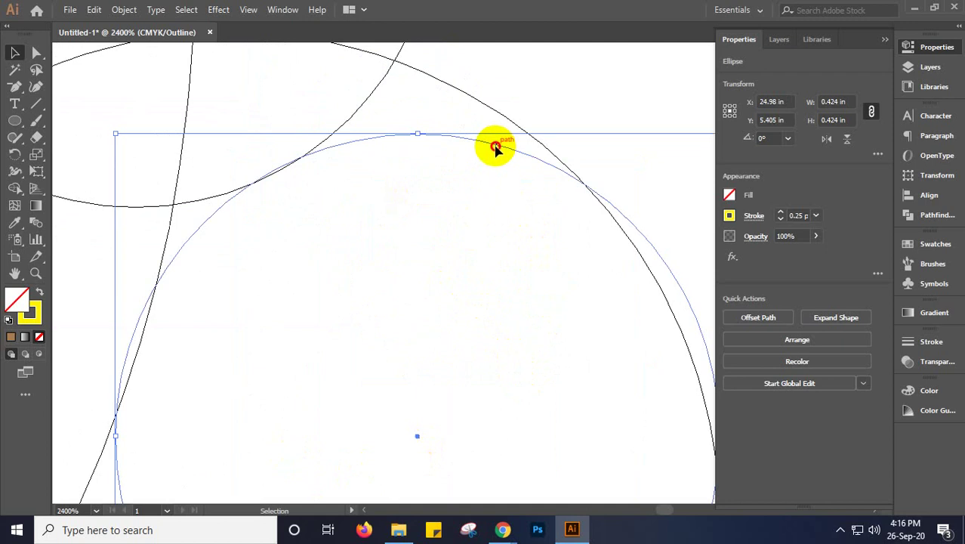
pyautogui.moveTo(496, 145); pyautogui.dragTo(484, 156)
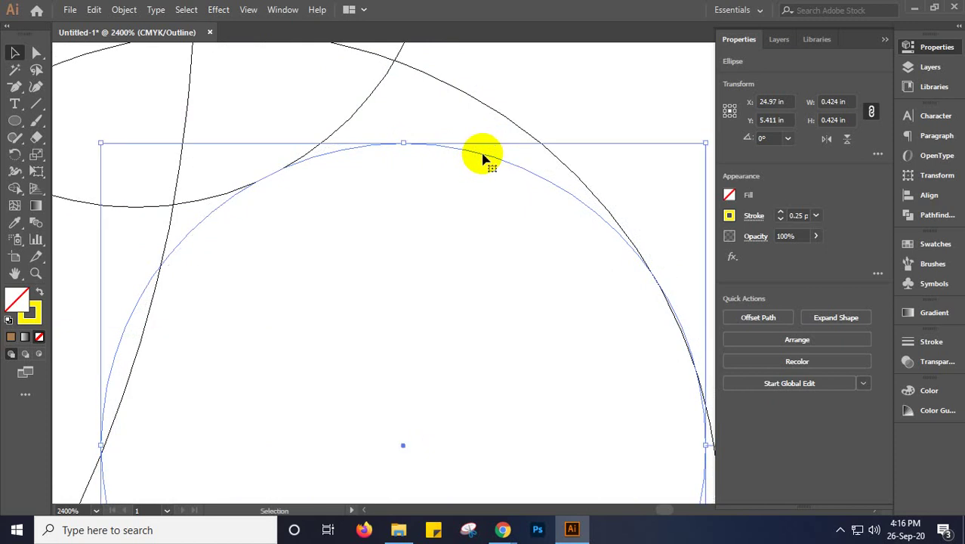
pyautogui.hotkey('ctrl', '-')
pyautogui.hotkey('ctrl', '-')
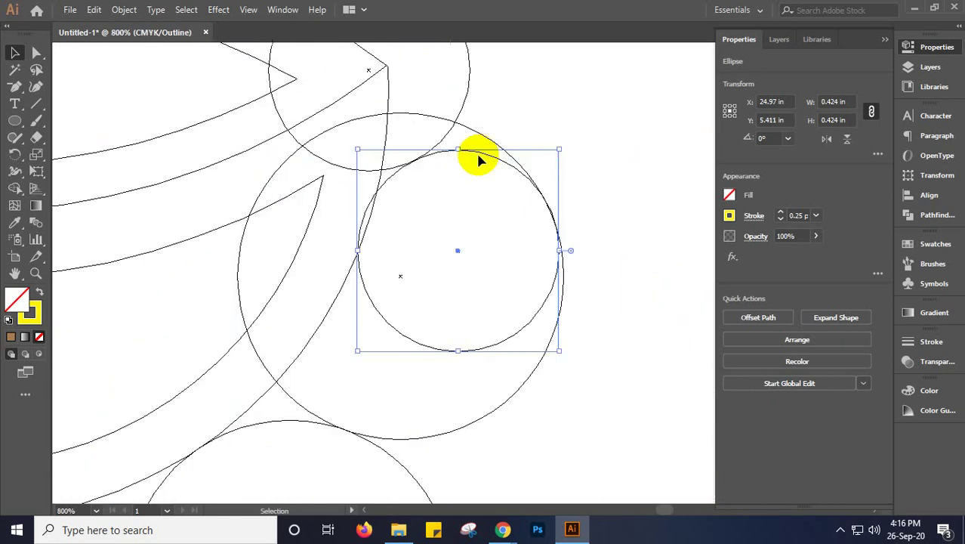
pyautogui.hotkey('ctrl', 'shift', 'a')
# Place a copy of the 0.262 in concentric circle inside the upper 0.686 in circle, at X 24.95 in, Y 5.27 in
pyautogui.hotkey('ctrl', '-')
pyautogui.hotkey('ctrl', '-')
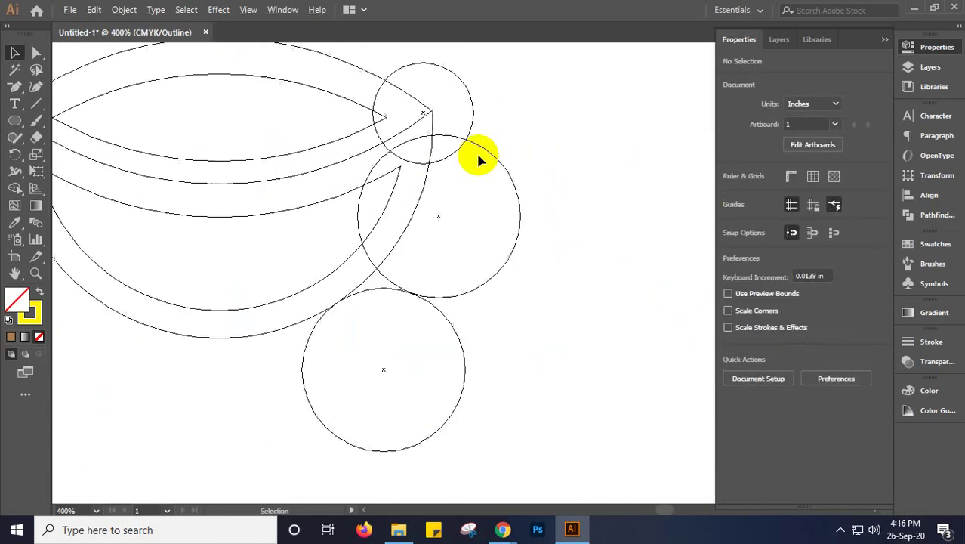
pyautogui.moveTo(317, 281); pyautogui.dragTo(416, 230)
pyautogui.hotkey('ctrl', '-')
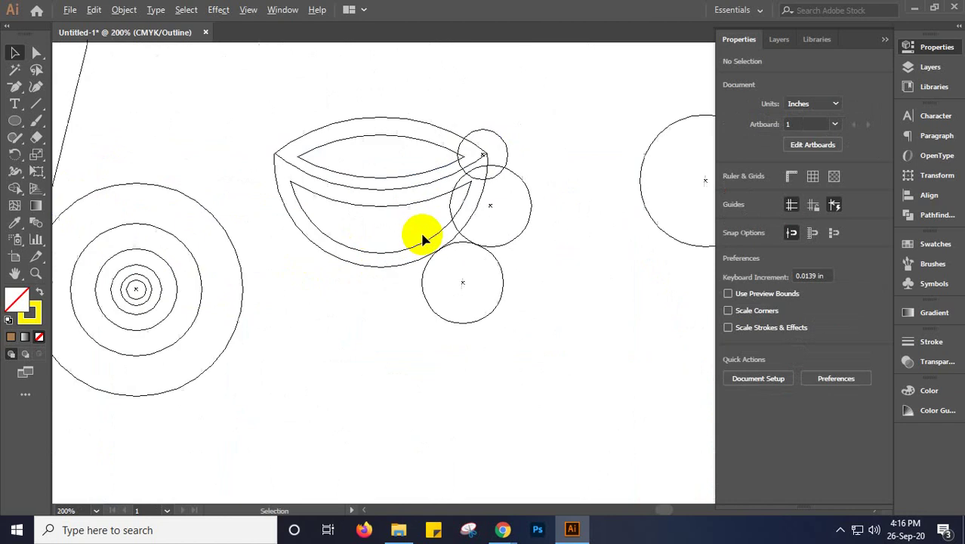
pyautogui.click(149, 302)
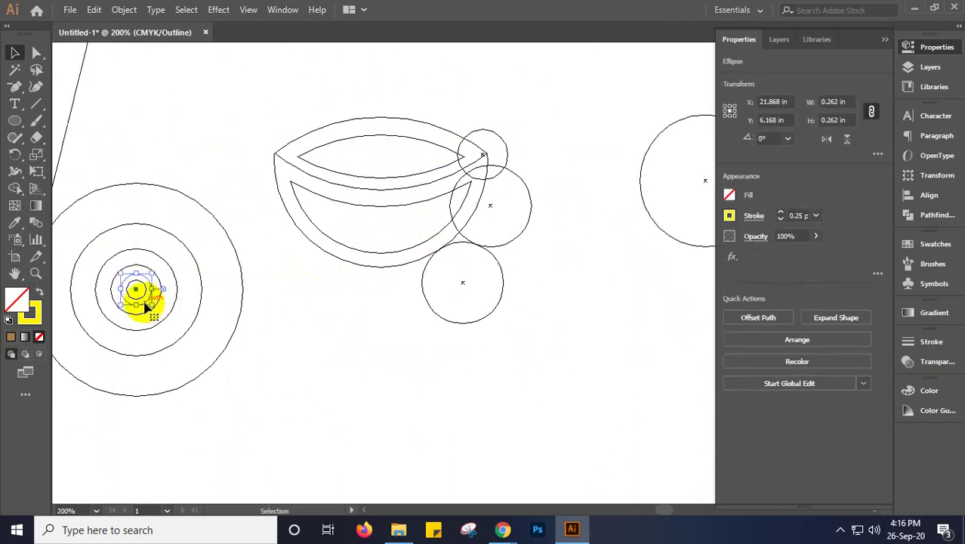
pyautogui.moveTo(149, 302); pyautogui.dragTo(511, 201)
# Seat the 0.262 in circle against the corner circle and the inside of the 0.686 in circle, at X 24.989 in, Y 5.306 in
pyautogui.scroll(3, 516, 171)
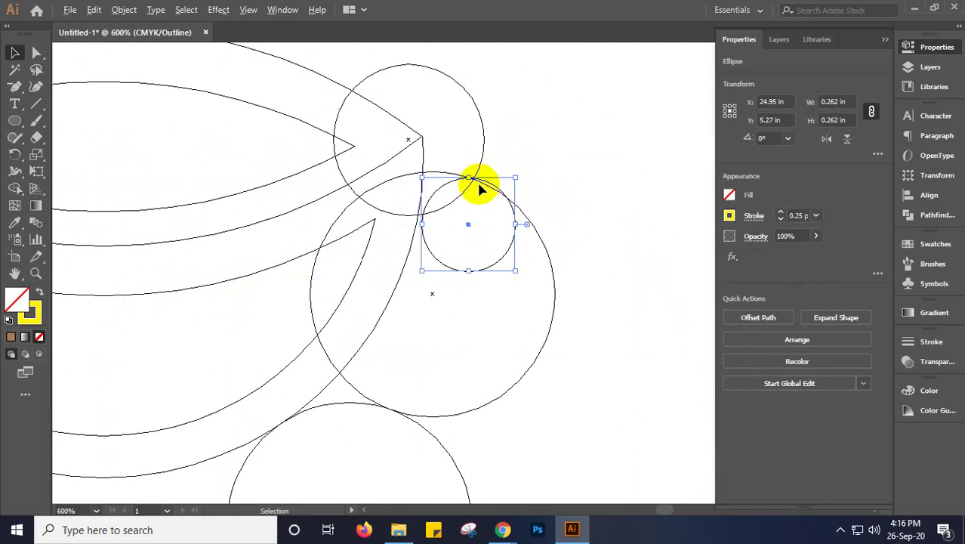
pyautogui.scroll(3, 472, 195)
pyautogui.scroll(1, 473, 198)
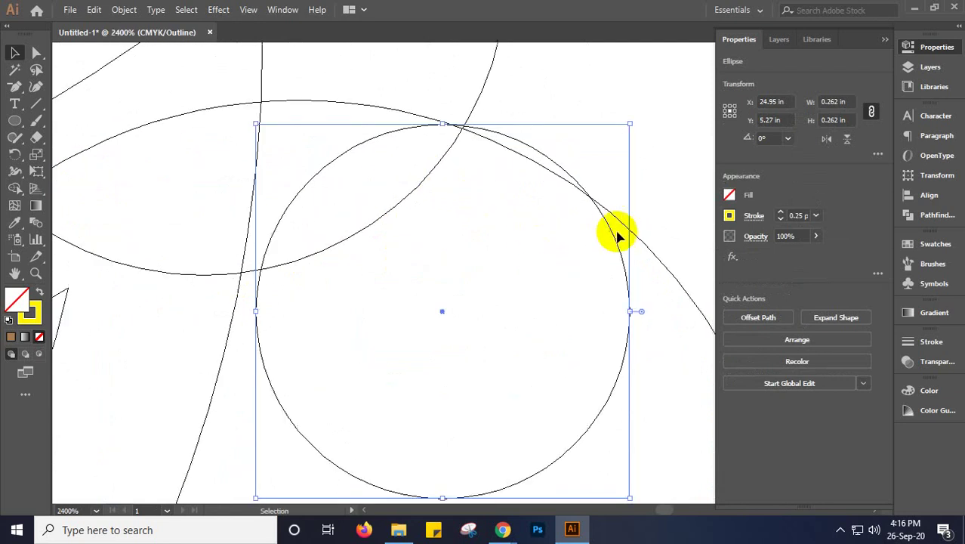
pyautogui.moveTo(616, 238); pyautogui.dragTo(669, 291)
pyautogui.scroll(2, 563, 185)
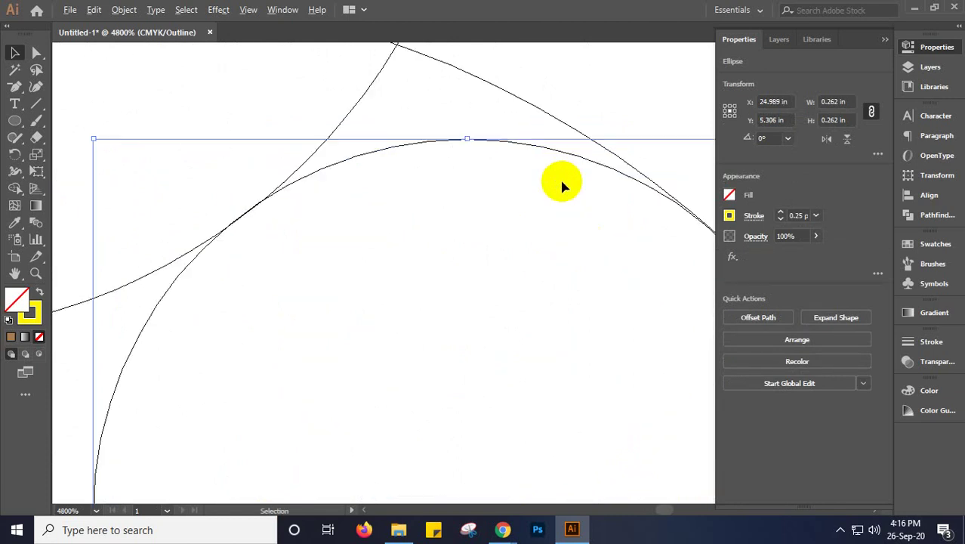
pyautogui.moveTo(562, 275); pyautogui.dragTo(503, 301)
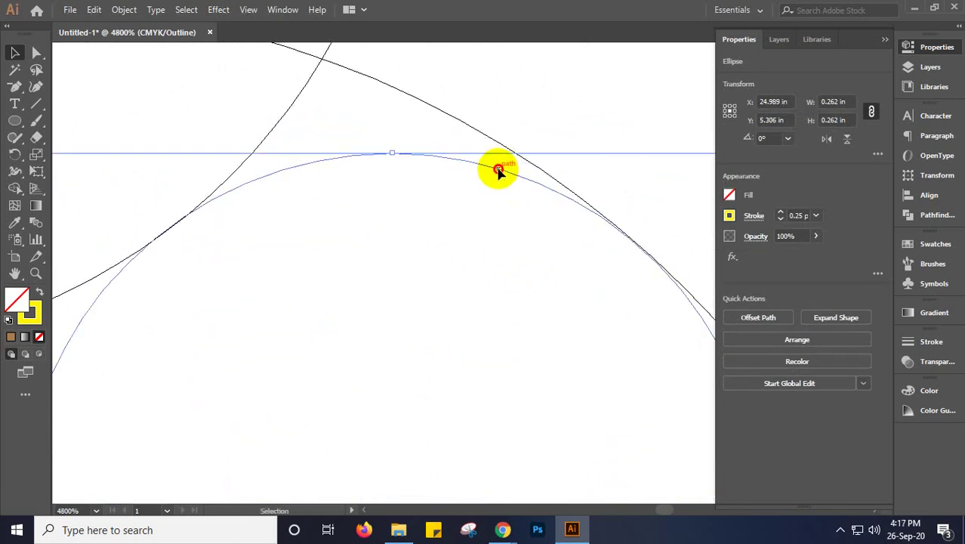
pyautogui.click(498, 170)
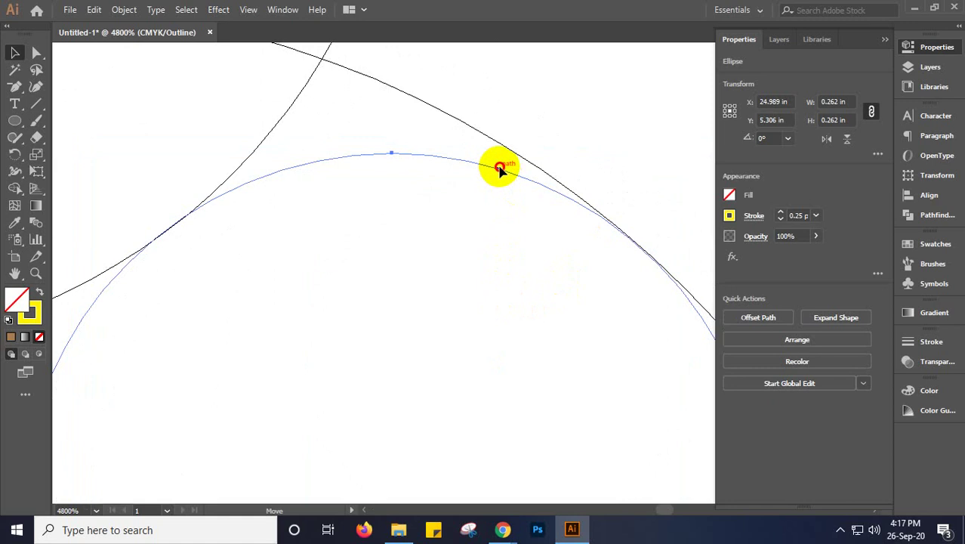
pyautogui.moveTo(499, 169); pyautogui.dragTo(503, 170)
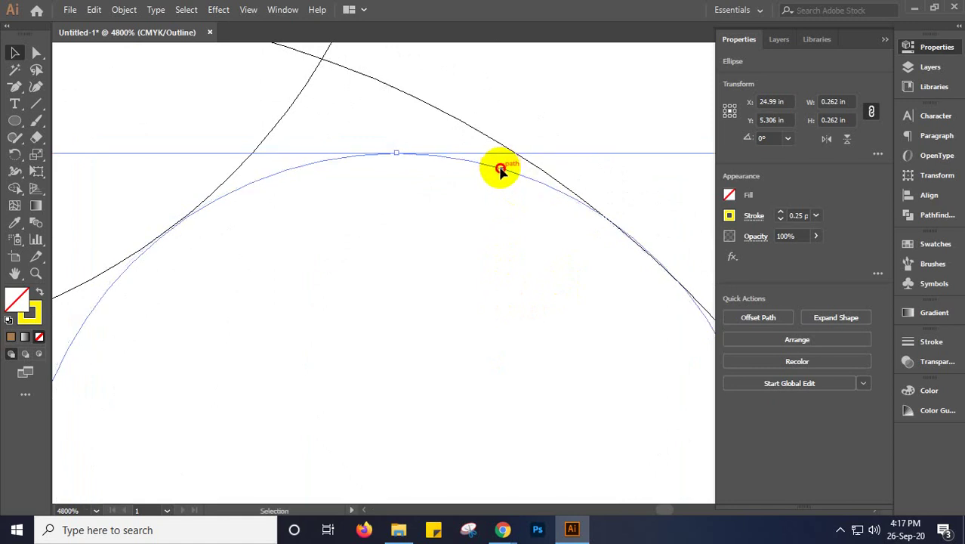
pyautogui.moveTo(500, 168); pyautogui.dragTo(498, 173)
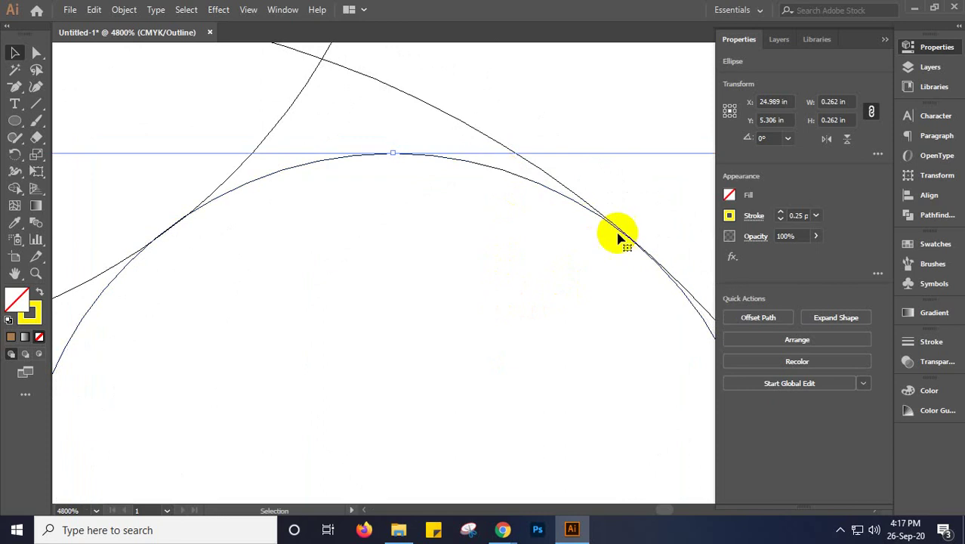
# Examine up close where the 0.262 in circle meets the 0.686 in circle and the corner circle
pyautogui.scroll(5, 639, 243)
pyautogui.moveTo(661, 126); pyautogui.dragTo(455, 302)
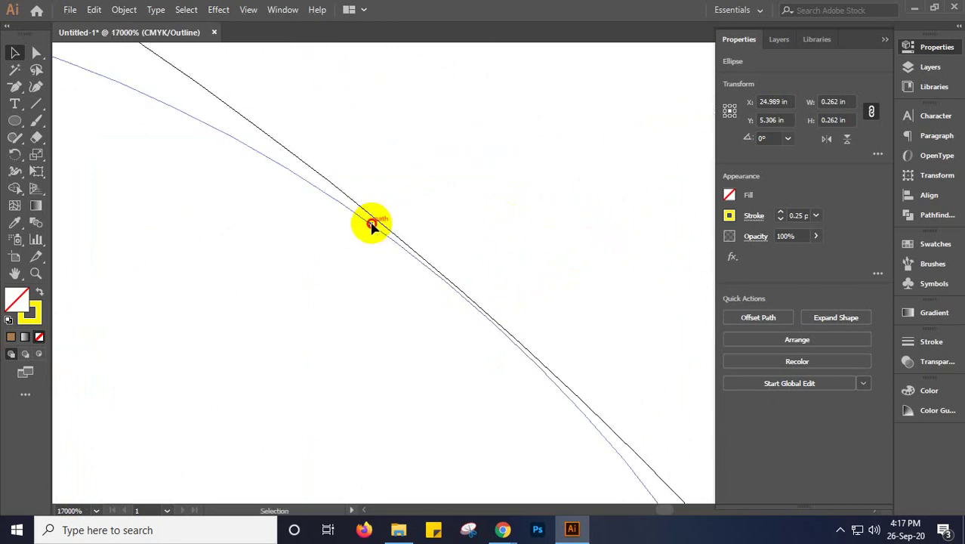
pyautogui.scroll(-3, 370, 225)
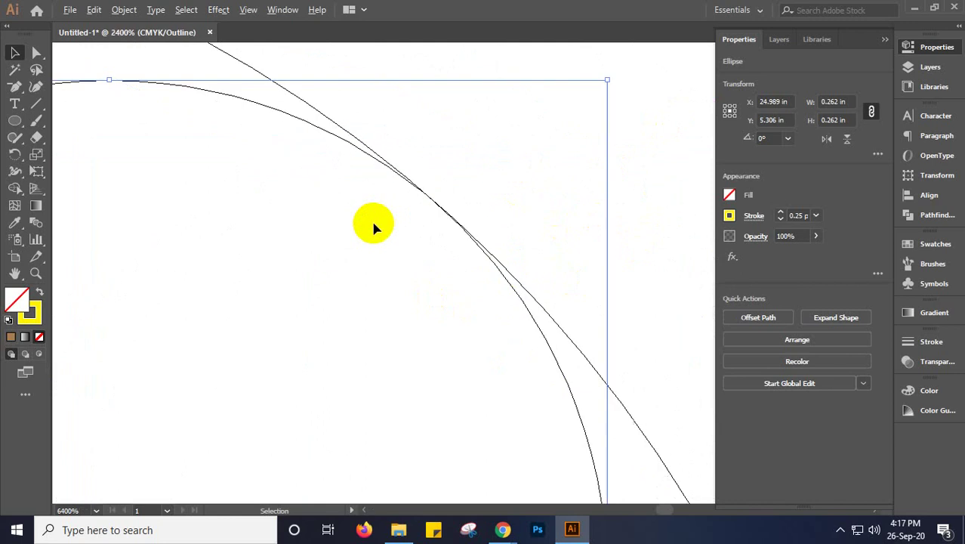
pyautogui.scroll(-3, 371, 224)
pyautogui.scroll(1, 190, 200)
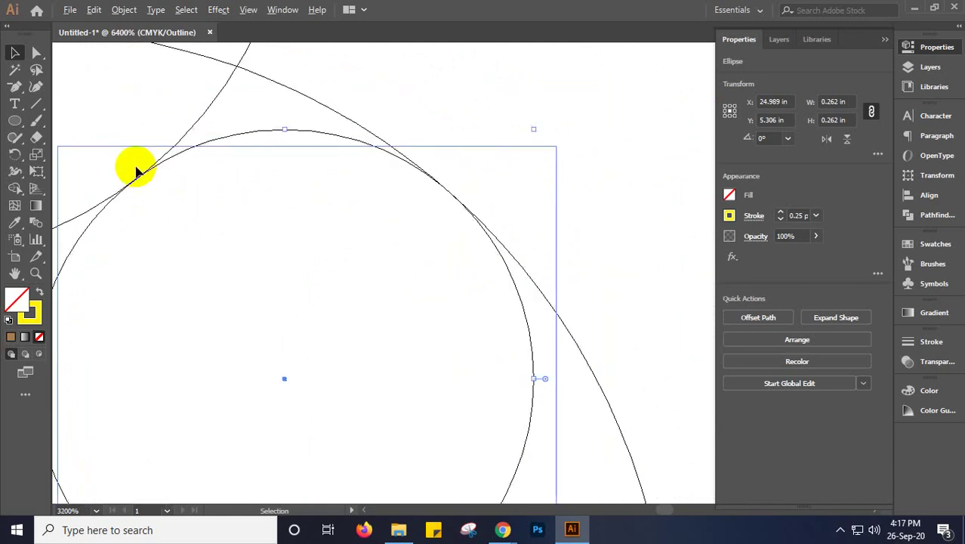
pyautogui.scroll(3, 132, 172)
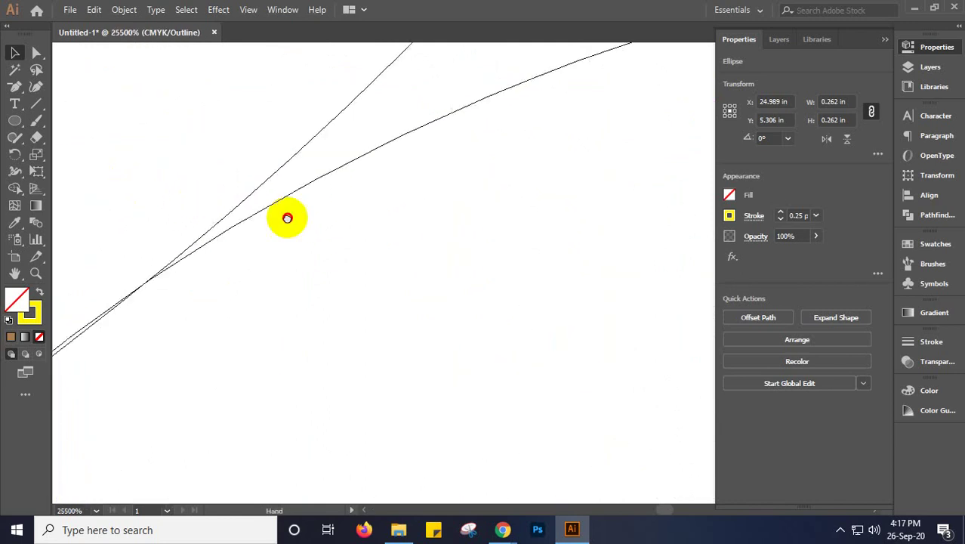
pyautogui.moveTo(286, 218); pyautogui.dragTo(373, 172)
pyautogui.scroll(-2, 370, 173)
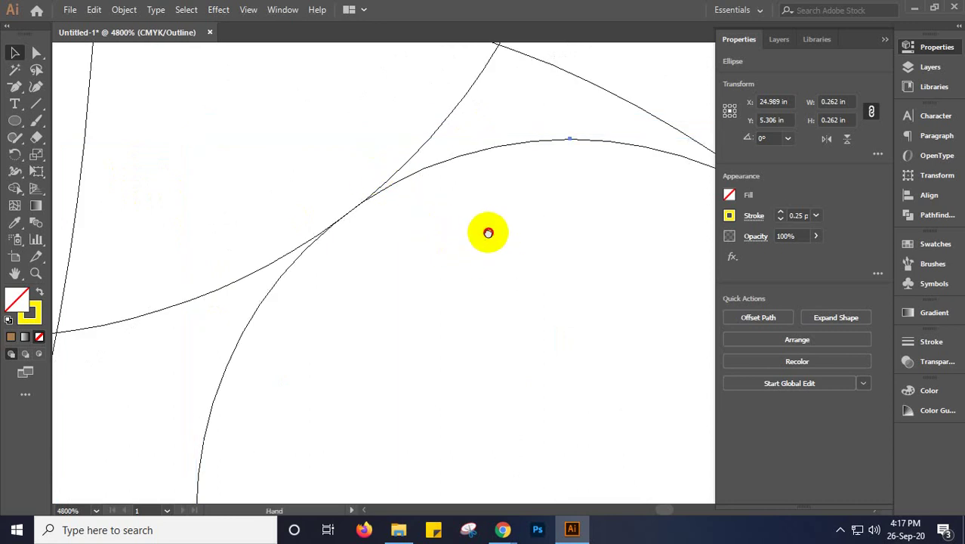
pyautogui.moveTo(490, 230); pyautogui.dragTo(469, 312)
pyautogui.scroll(2, 560, 243)
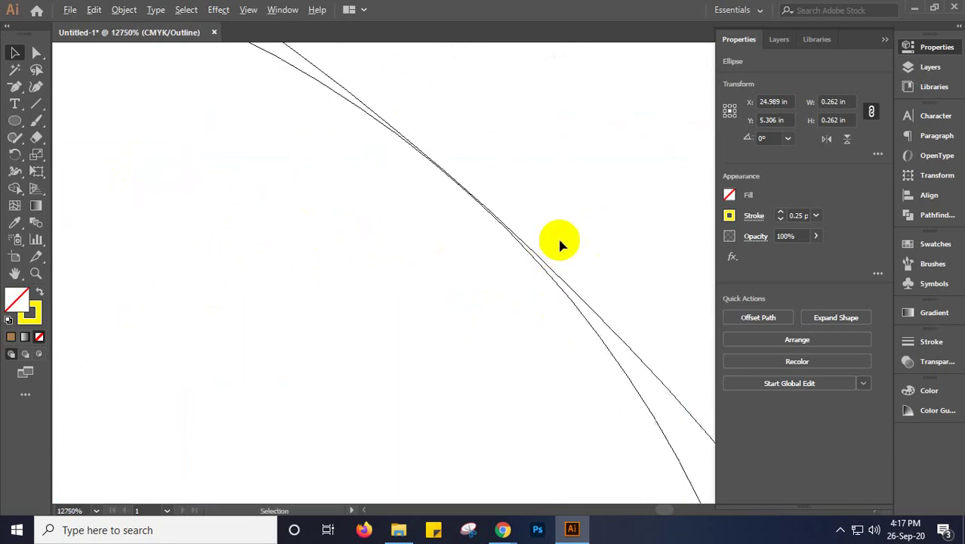
pyautogui.scroll(2, 446, 168)
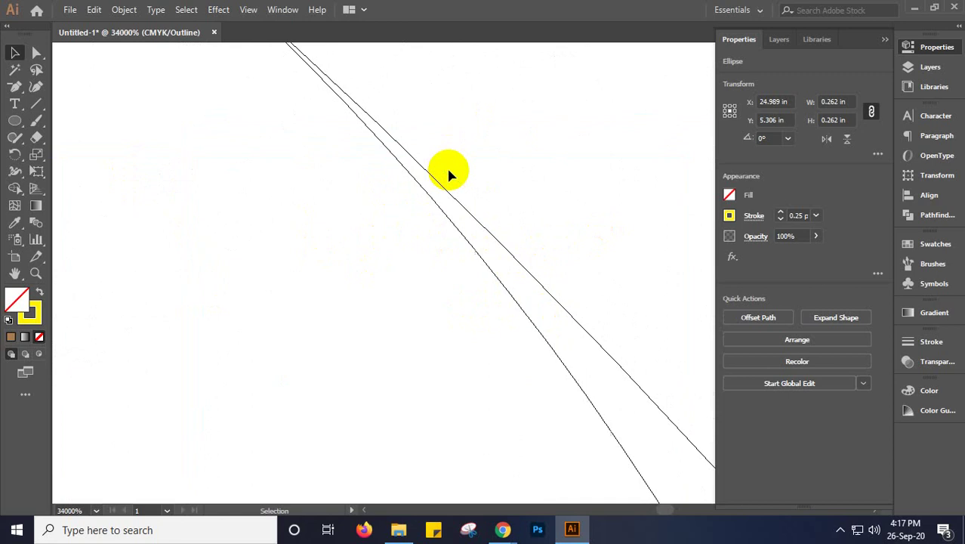
pyautogui.moveTo(424, 166); pyautogui.dragTo(627, 409)
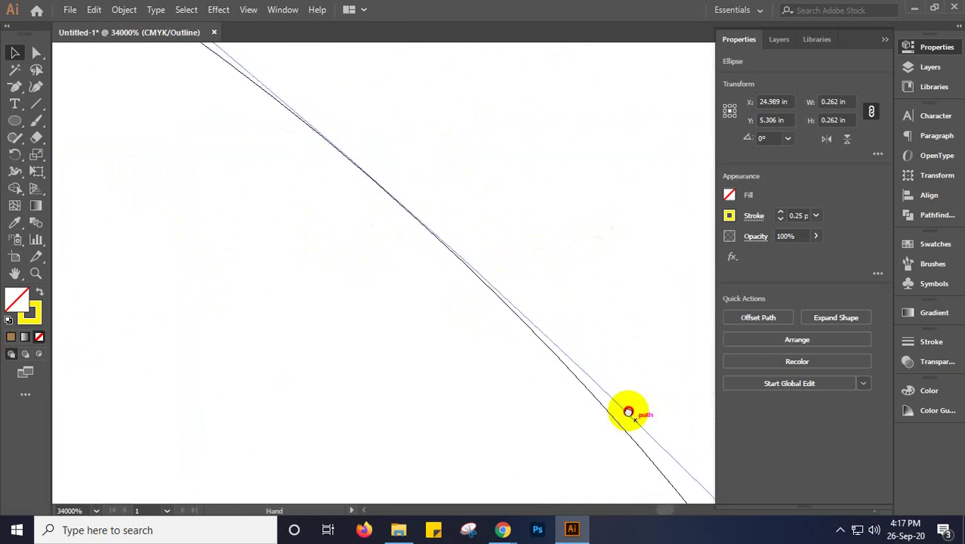
pyautogui.scroll(-4, 482, 273)
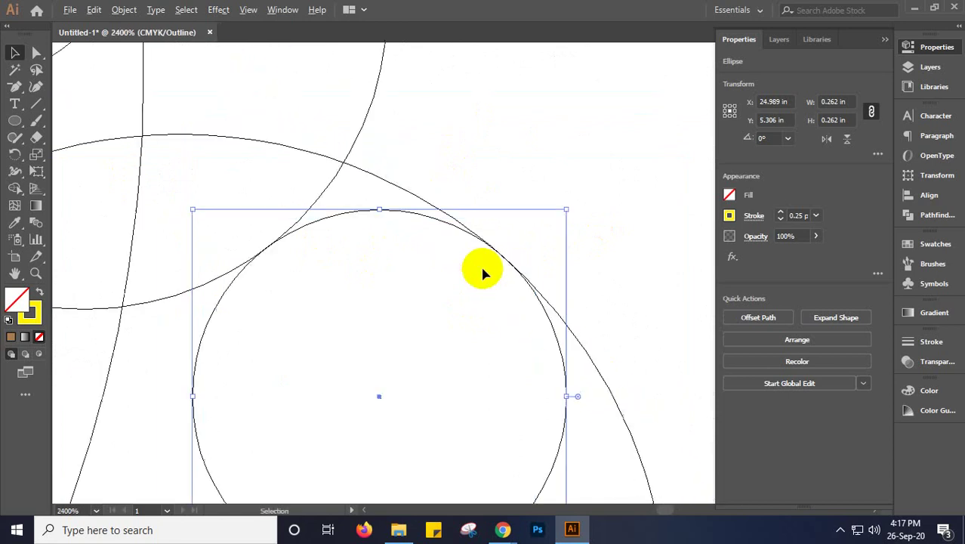
pyautogui.scroll(-2, 477, 291)
pyautogui.scroll(-3, 513, 272)
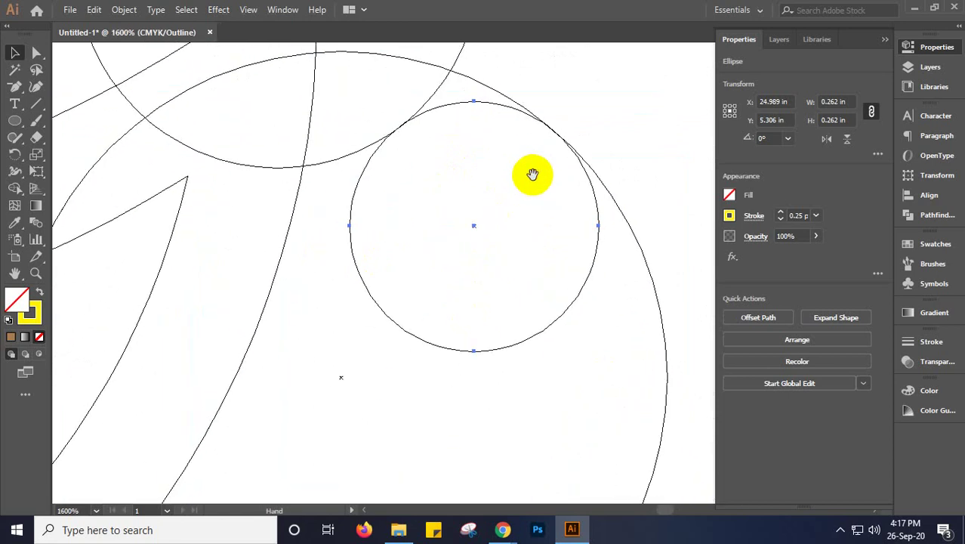
pyautogui.scroll(-1, 533, 179)
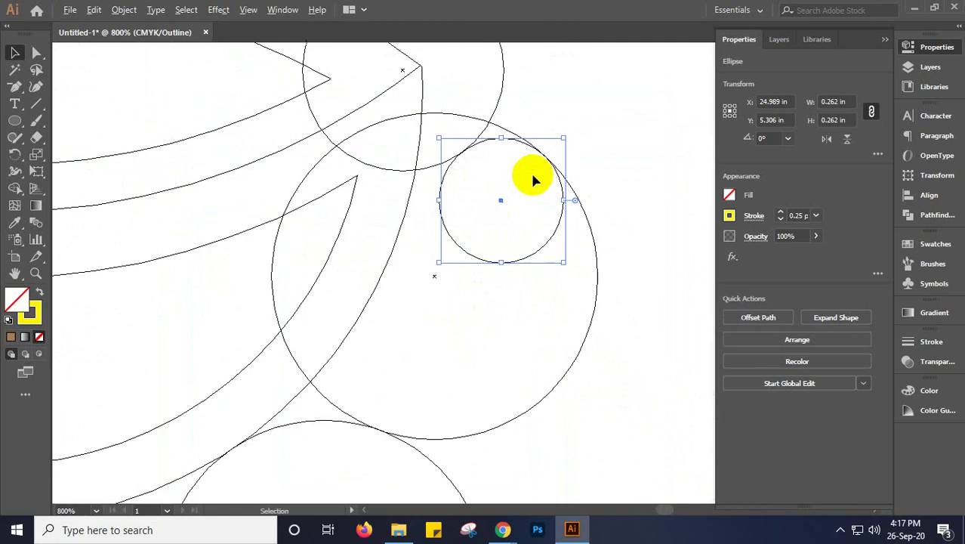
# Try moving the 0.262 in circle down to X 24.994 in, Y 5.363 in, and undo the move
pyautogui.click(610, 88)
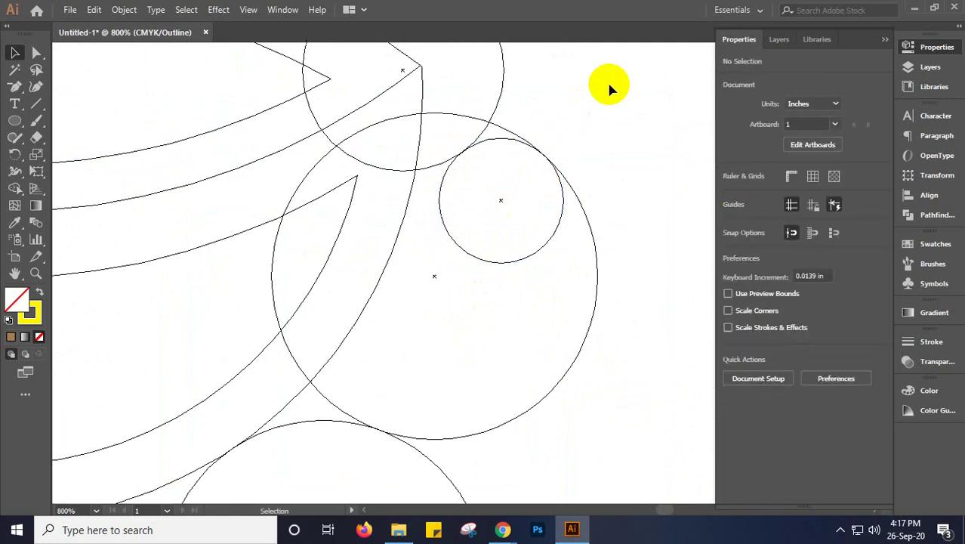
pyautogui.click(528, 262)
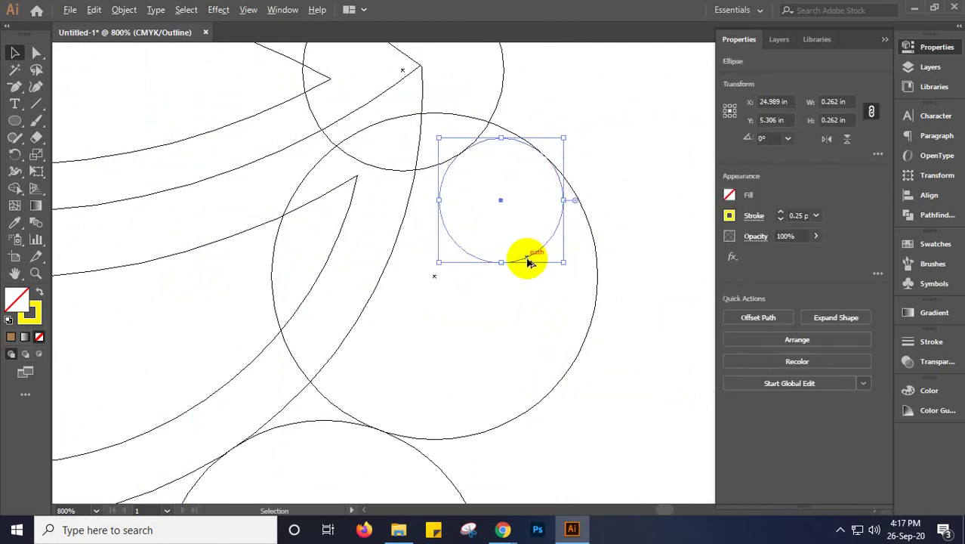
pyautogui.moveTo(528, 261); pyautogui.dragTo(529, 290)
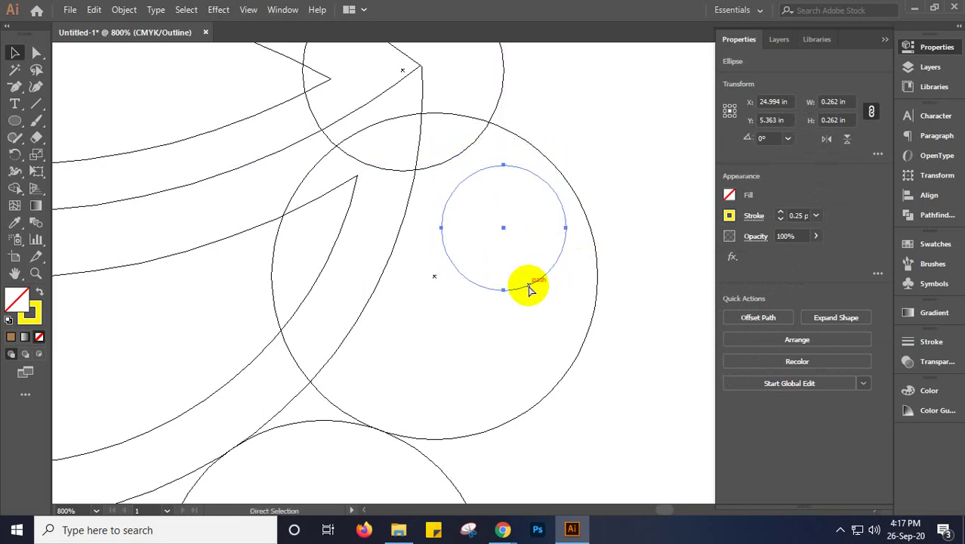
pyautogui.hotkey('ctrl', 'z')
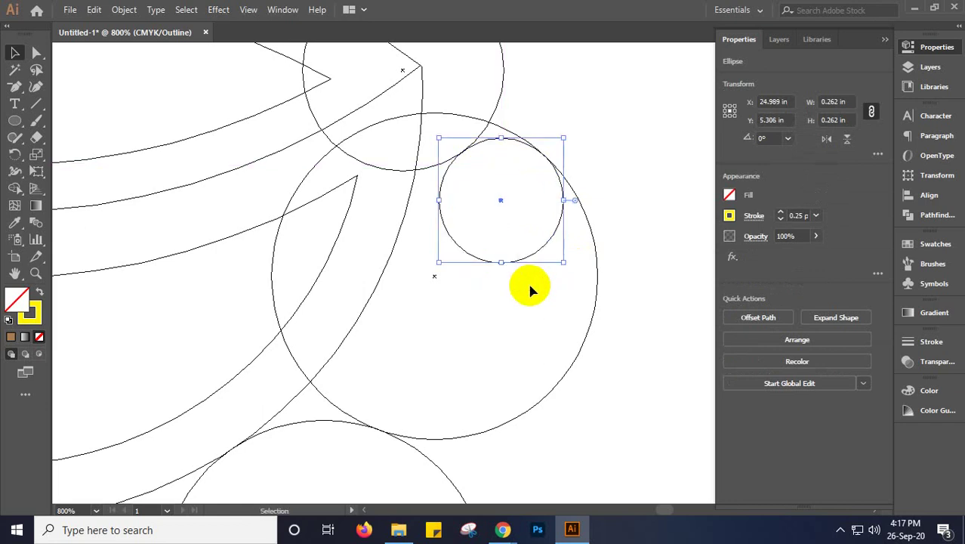
# Duplicate the corner circle and the 0.262 in circle together, offsetting the copies to X 24.831 in, Y 5.198 in
pyautogui.keyDown('shift'); pyautogui.click(426, 170); pyautogui.keyUp('shift')
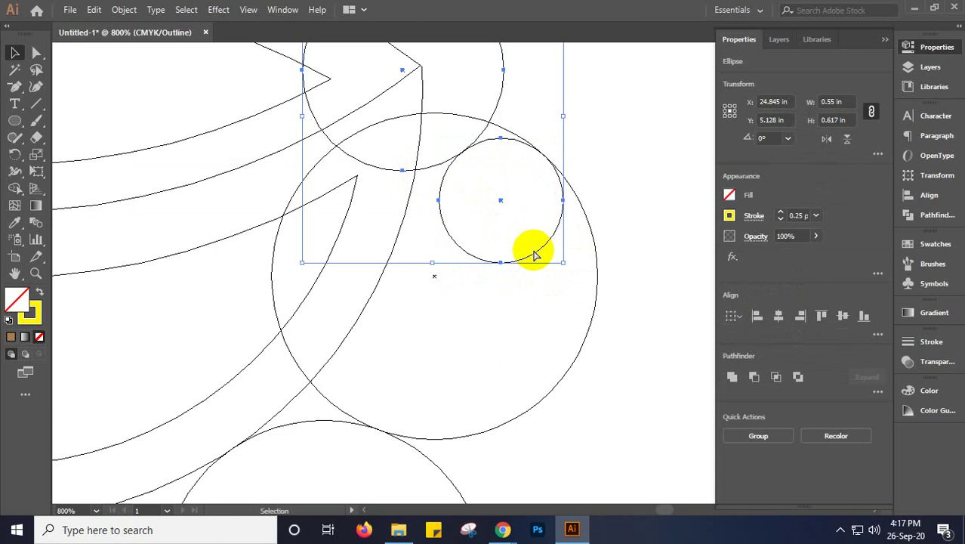
pyautogui.keyDown('shift'); pyautogui.click(534, 255); pyautogui.keyUp('shift')
pyautogui.keyDown('shift'); pyautogui.click(535, 254); pyautogui.keyUp('shift')
pyautogui.keyDown('shift'); pyautogui.click(536, 251); pyautogui.keyUp('shift')
pyautogui.keyDown('shift'); pyautogui.click(537, 251); pyautogui.keyUp('shift')
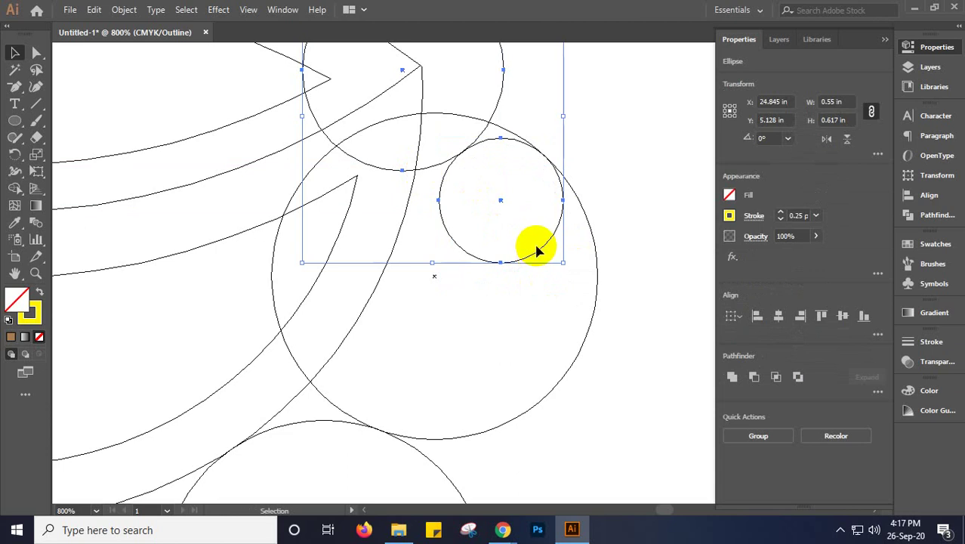
pyautogui.hotkey('alt', 'Down')
pyautogui.press('Down')
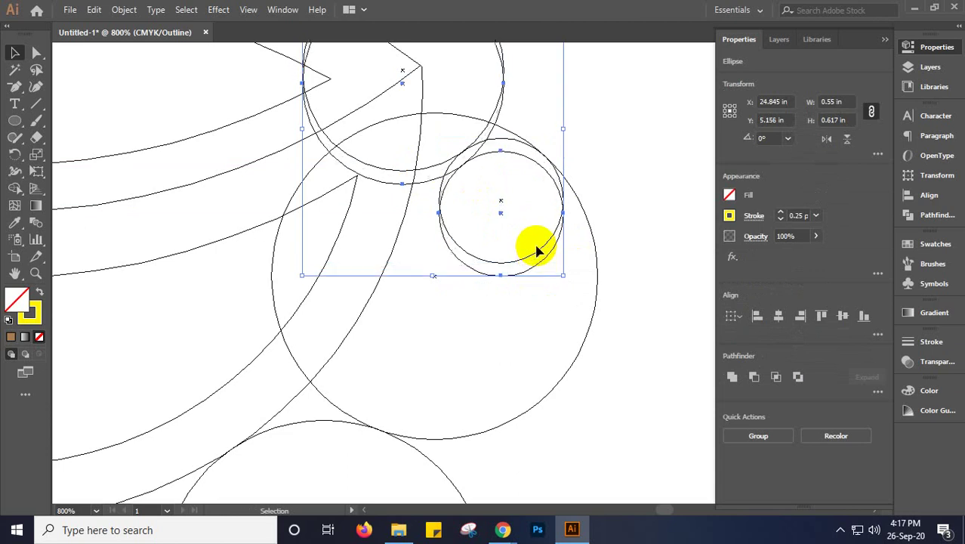
pyautogui.press('Down')
pyautogui.press('Down')
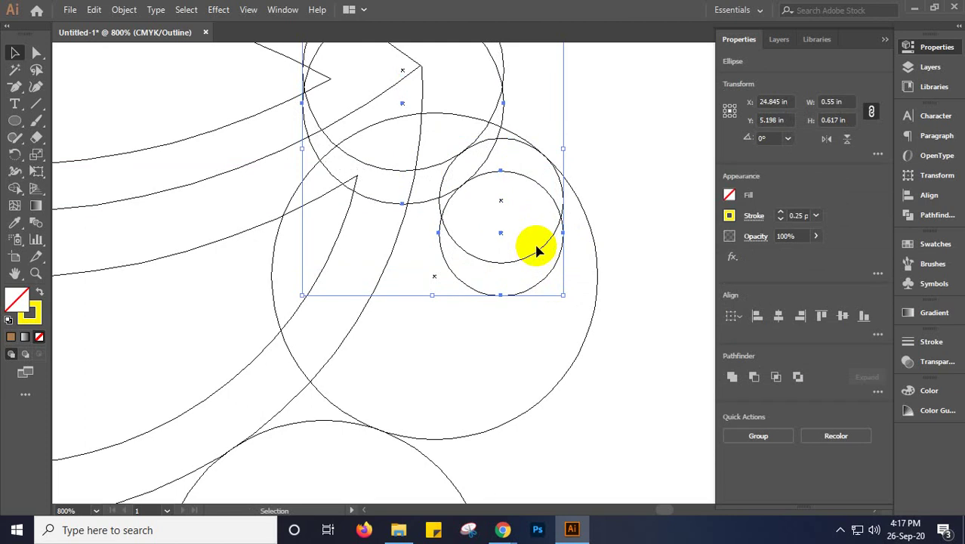
pyautogui.press('Down')
pyautogui.press('Left')
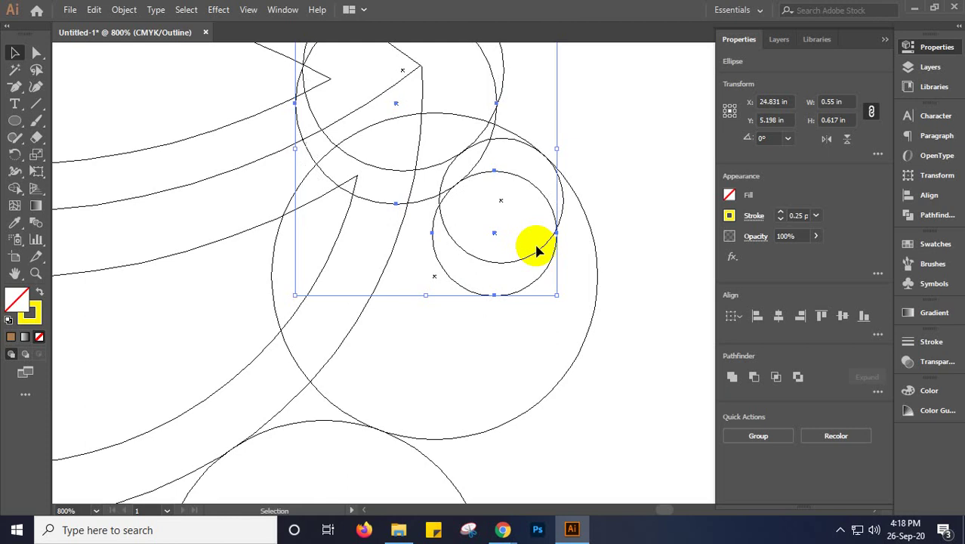
pyautogui.press('Right')
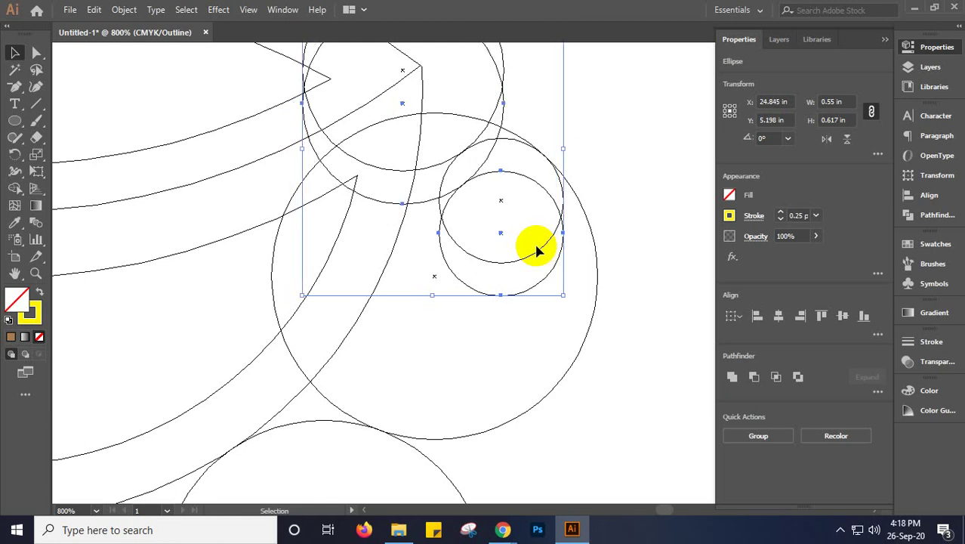
pyautogui.press('Left')
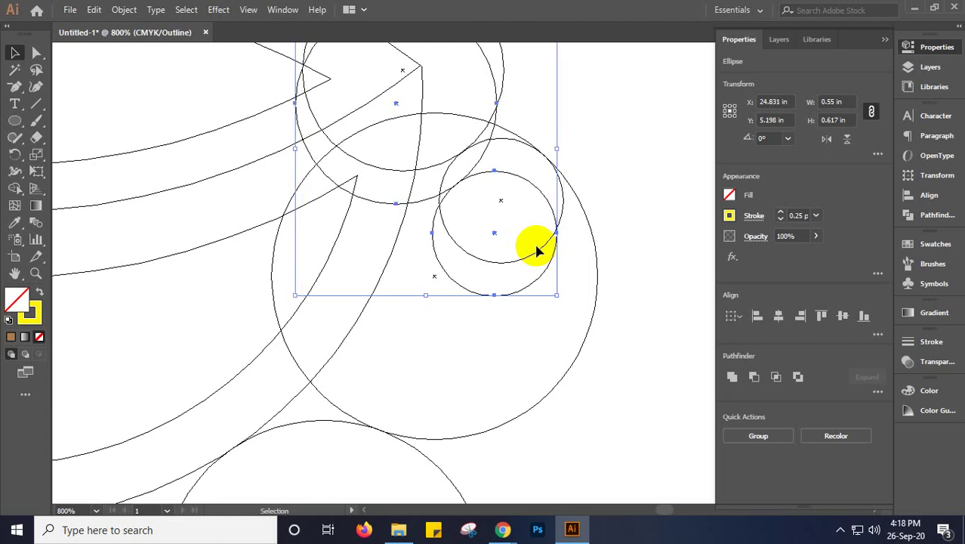
# Try offsetting a copy of the upper 0.686 in circle to X 24.835 in, Y 5.534 in
pyautogui.click(598, 270)
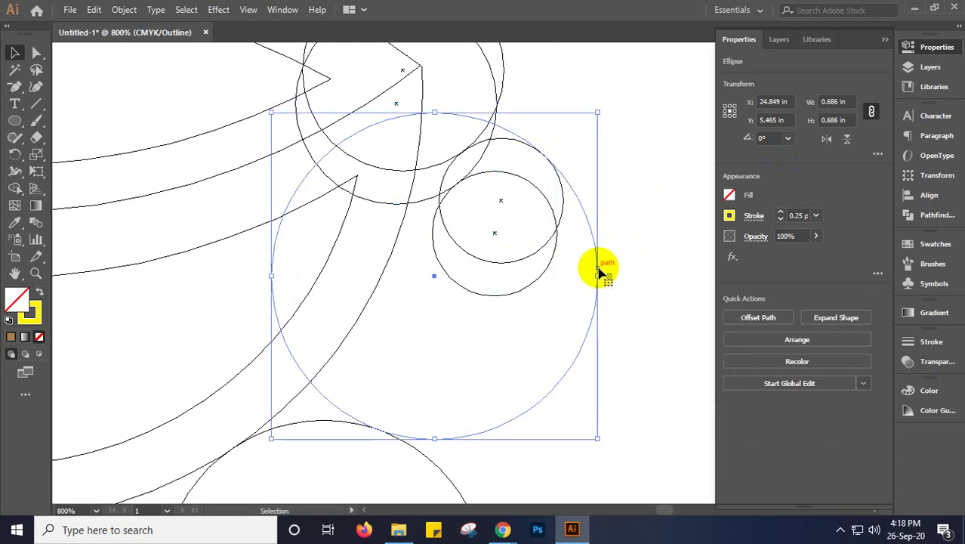
pyautogui.press('Down')
pyautogui.press('Down')
pyautogui.press('Down')
pyautogui.press('Down')
pyautogui.press('Down')
pyautogui.press('Down')
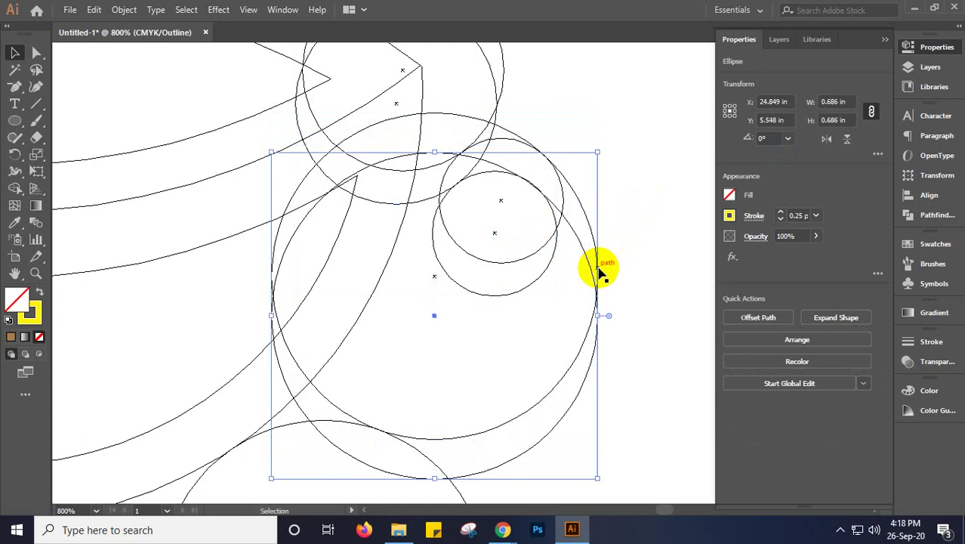
pyautogui.press('Left')
pyautogui.press('Up')
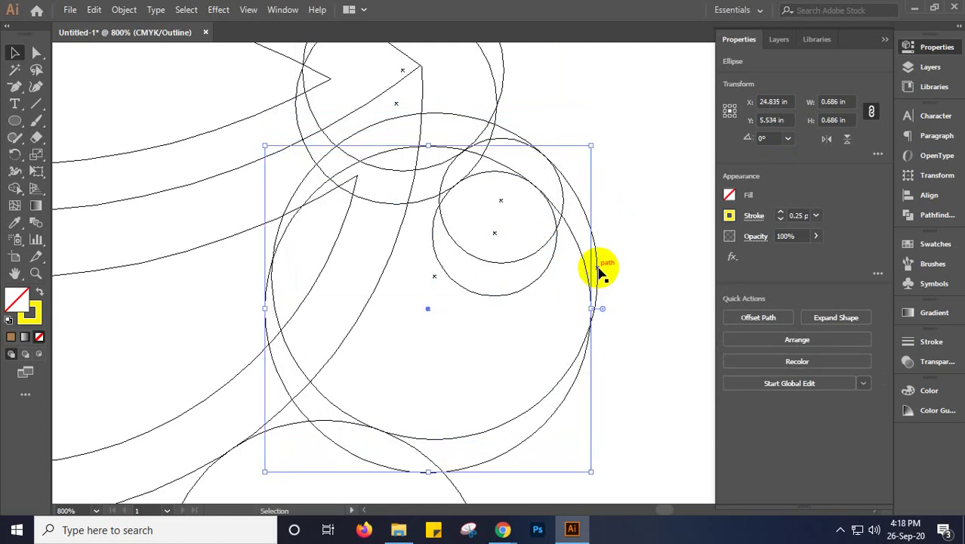
pyautogui.hotkey('ctrl', 'shift', 'a')
pyautogui.press('ctrl')
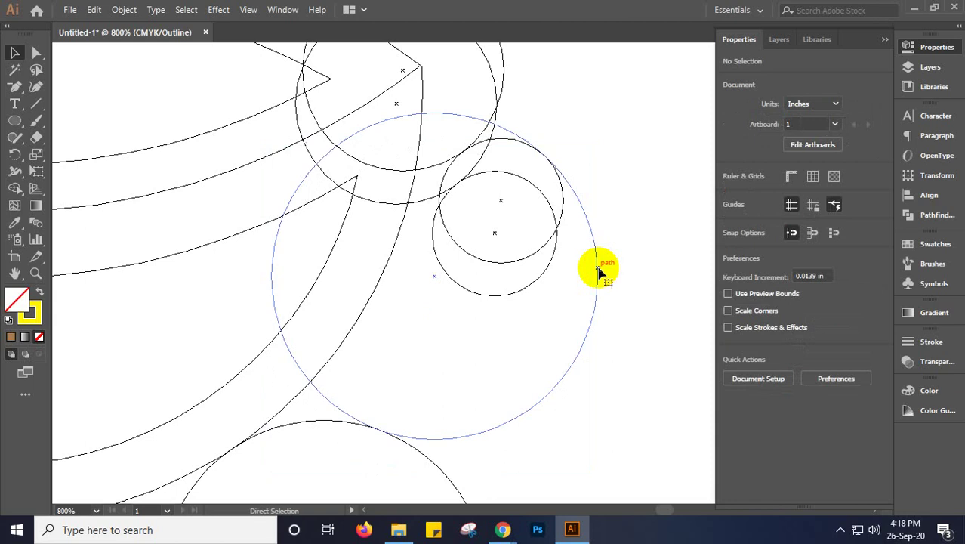
# Create a concentric copy of the upper 0.686 in circle, scaled down to 0.572 in
pyautogui.click(598, 270)
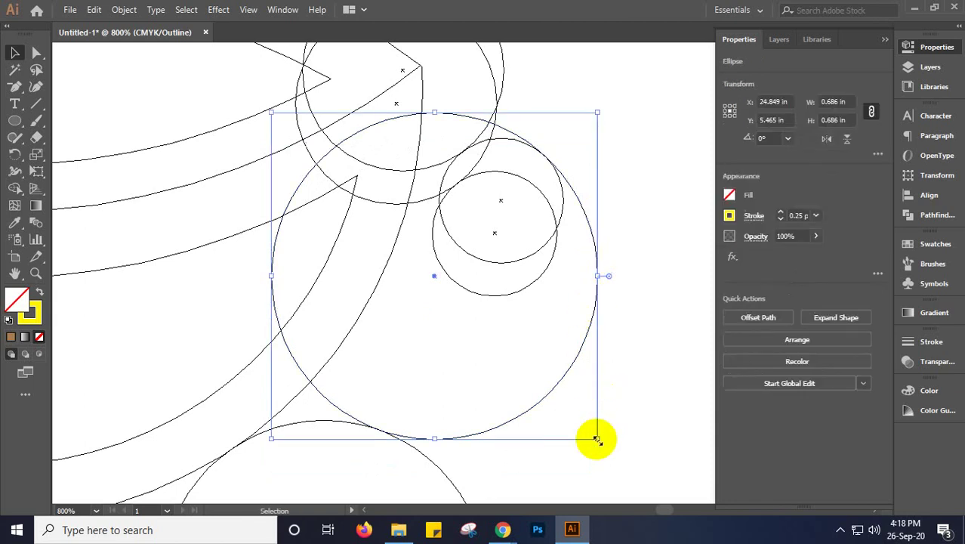
pyautogui.moveTo(596, 438); pyautogui.dragTo(570, 406)
pyautogui.hotkey('ctrl', '+')
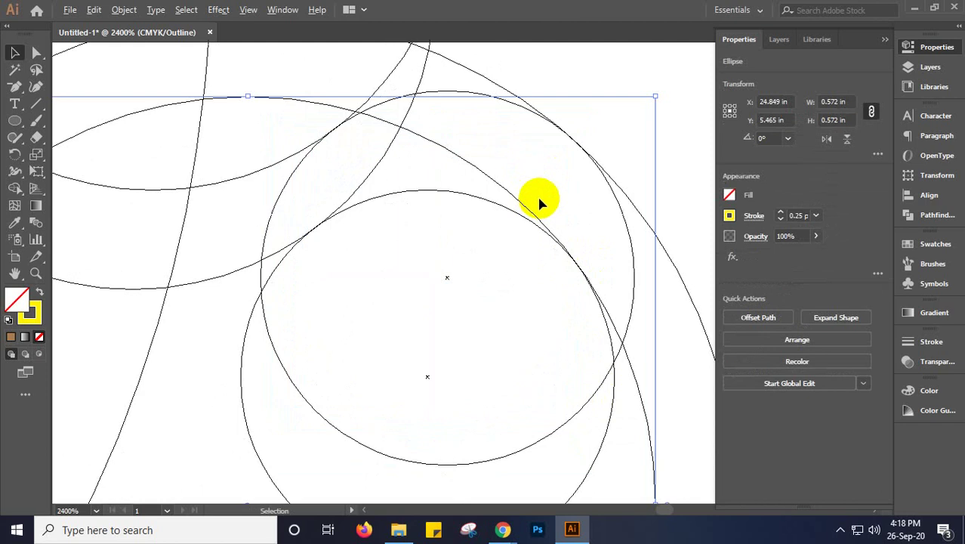
pyautogui.scroll(2, 581, 284)
pyautogui.scroll(2, 562, 258)
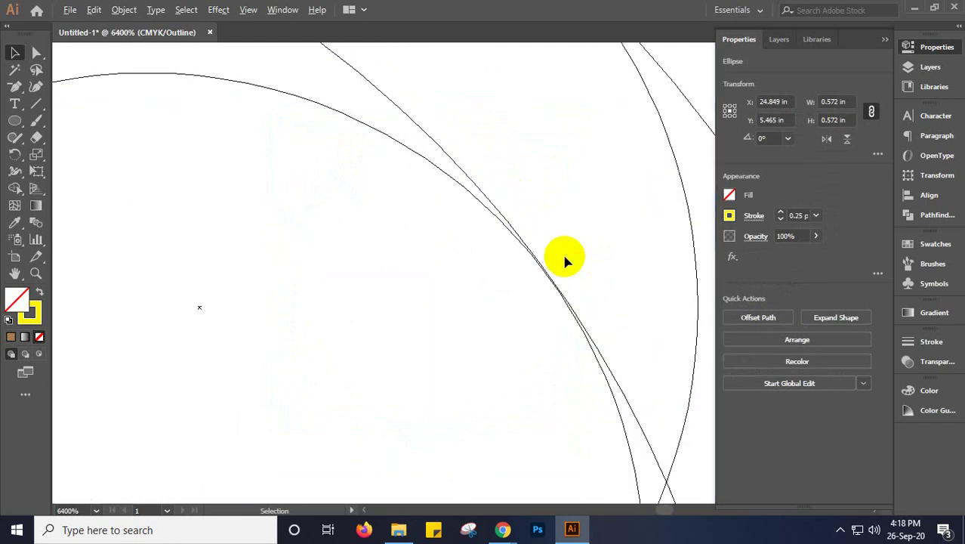
pyautogui.scroll(-4, 564, 260)
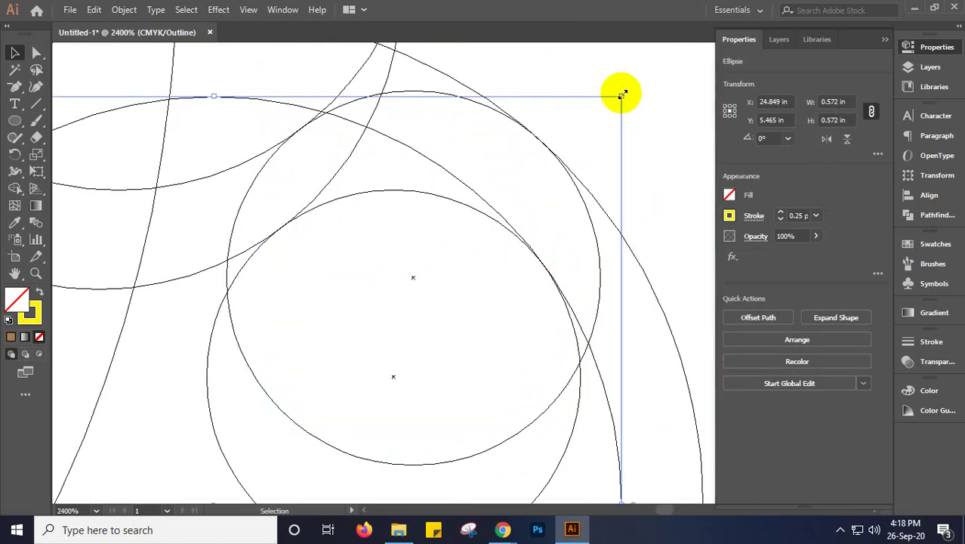
# Shrink the inner circle to 0.569 in and seat it against the lower 0.262 in circle, at X 24.853 in, Y 5.467 in
pyautogui.moveTo(620, 94); pyautogui.dragTo(618, 98)
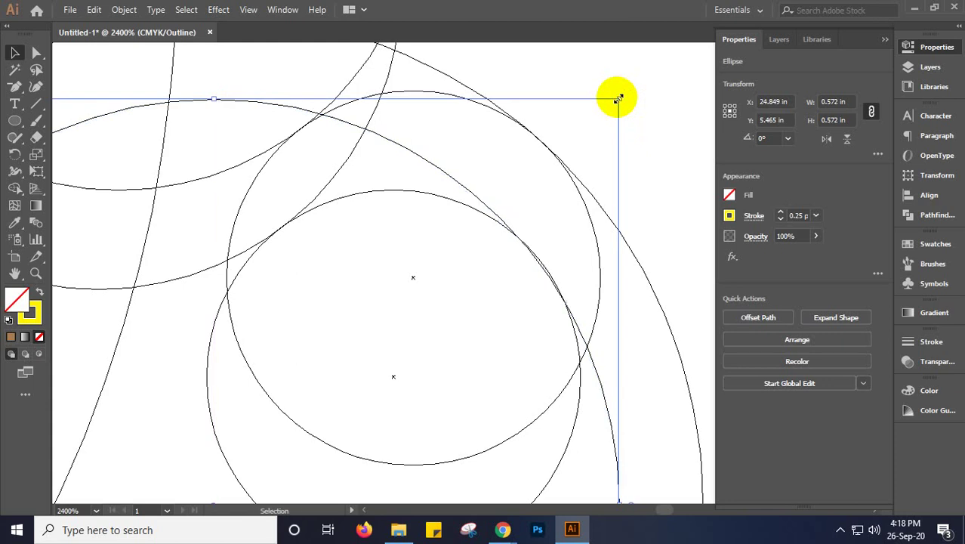
pyautogui.press('Right')
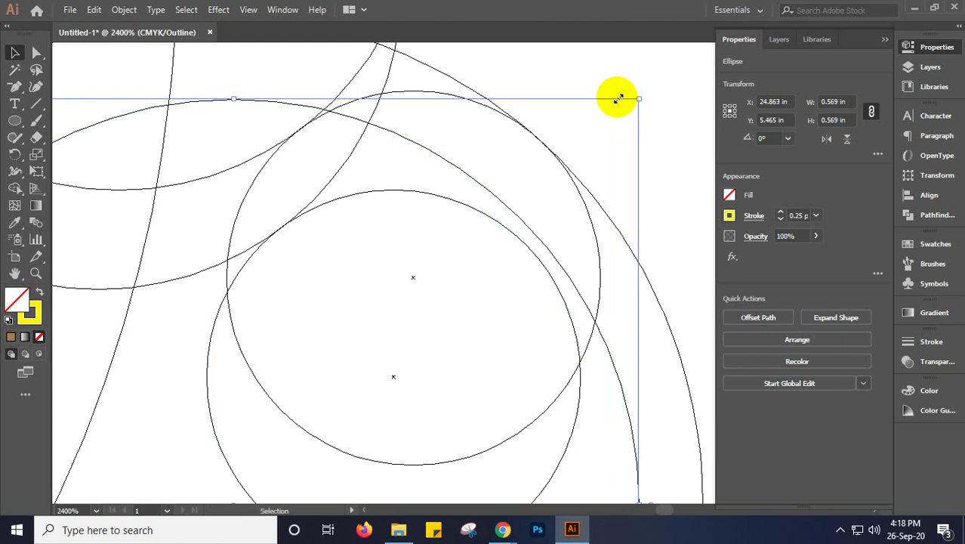
pyautogui.moveTo(567, 277); pyautogui.dragTo(552, 281)
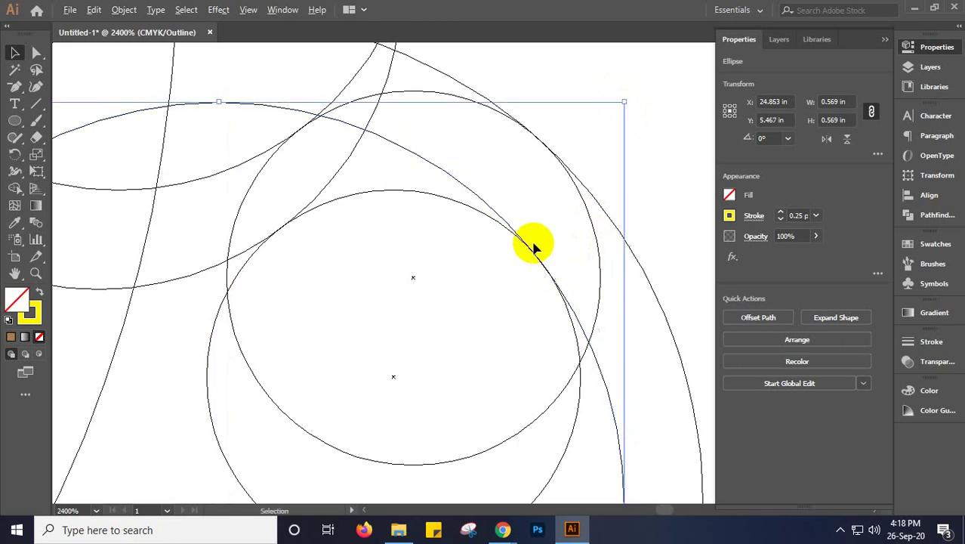
pyautogui.scroll(3, 542, 248)
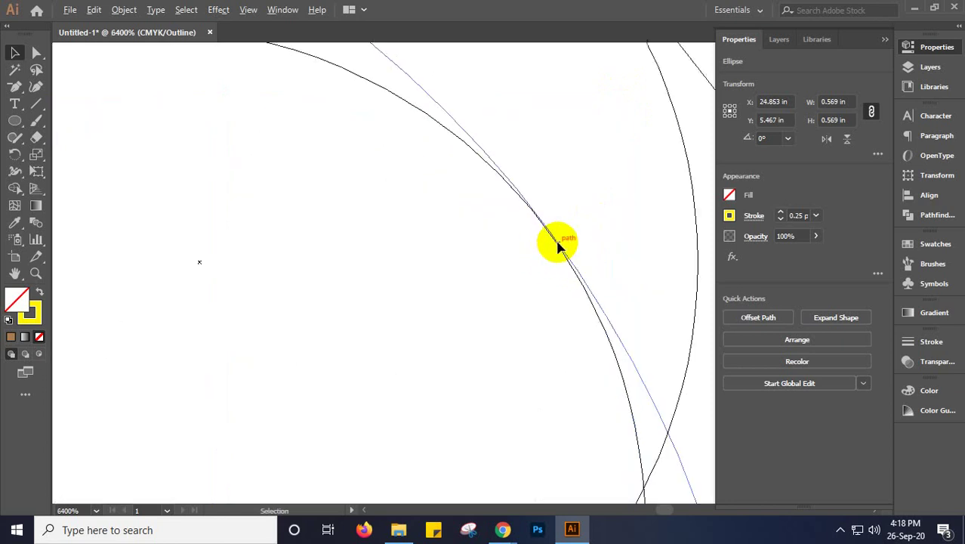
pyautogui.scroll(4, 566, 245)
pyautogui.moveTo(572, 279); pyautogui.dragTo(494, 286)
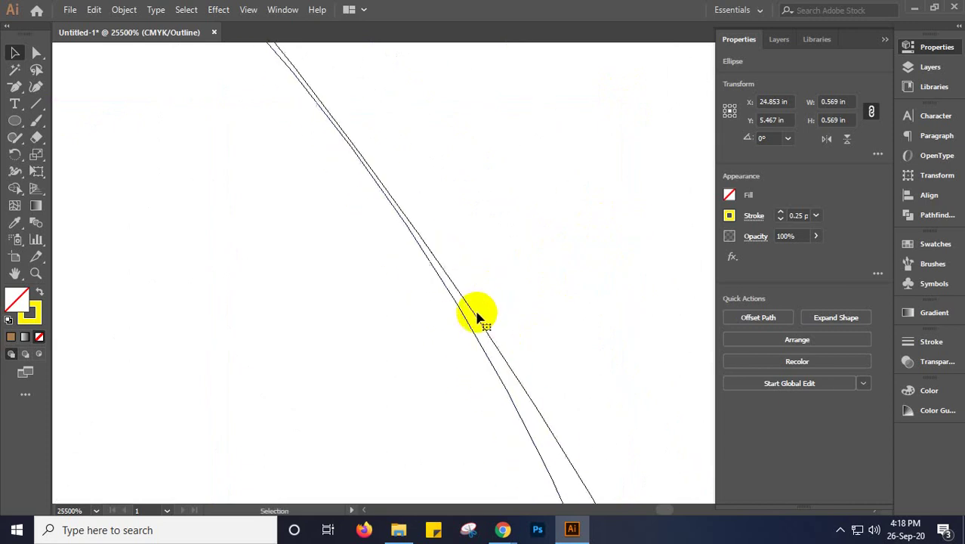
pyautogui.moveTo(469, 317); pyautogui.dragTo(473, 320)
pyautogui.scroll(-3, 474, 321)
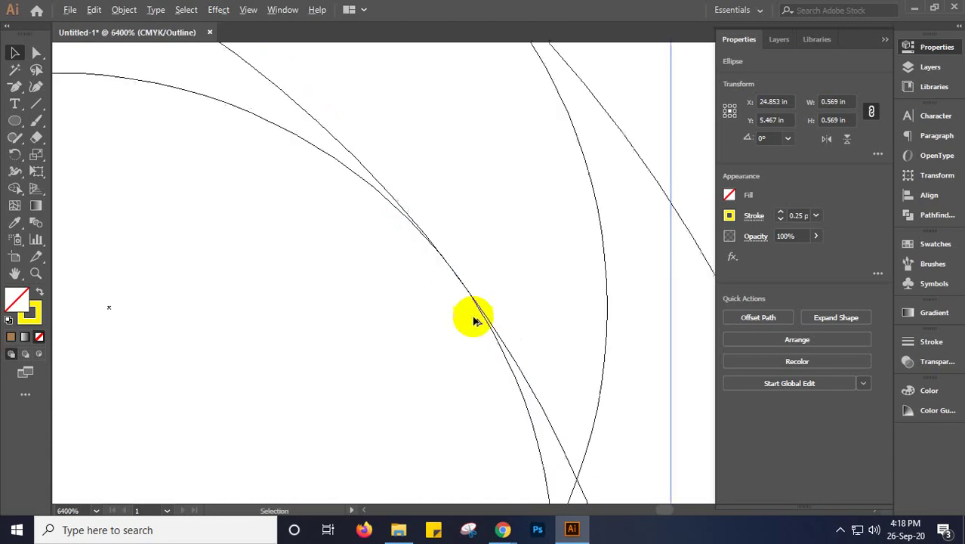
pyautogui.scroll(-3, 475, 321)
pyautogui.scroll(-2, 473, 321)
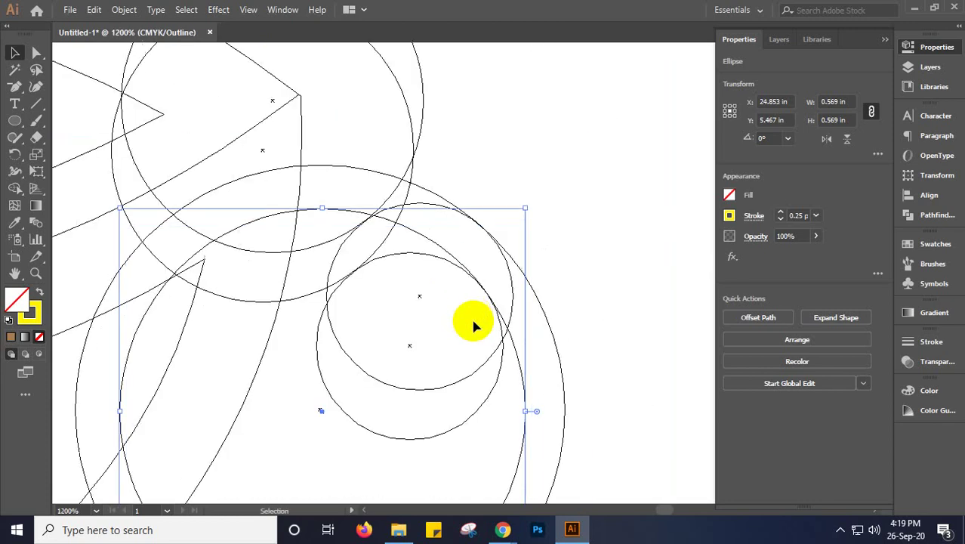
# Place a copy of the lower 0.686 in circle against the underside of the 0.569 in circle, at X 24.63 in, Y 6.053 in
pyautogui.moveTo(452, 339); pyautogui.dragTo(500, 190)
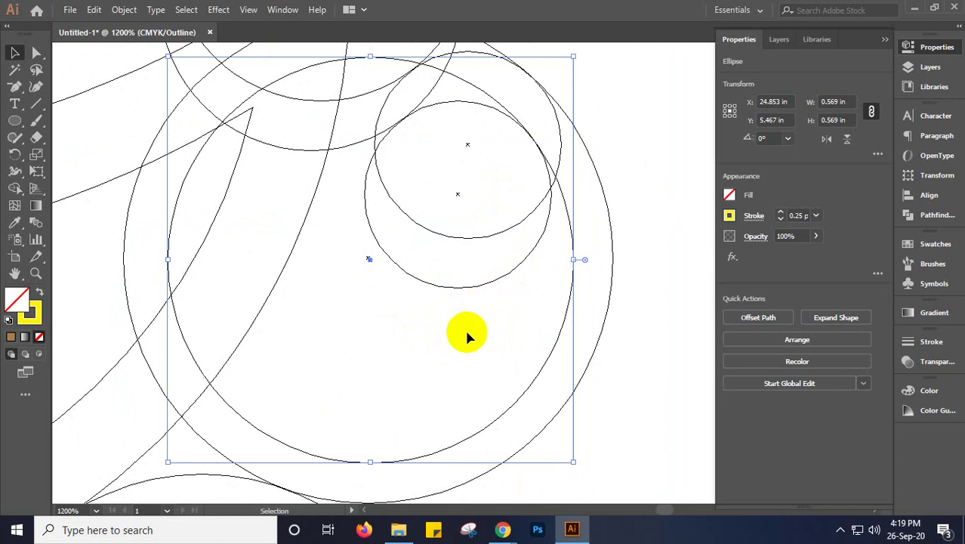
pyautogui.moveTo(428, 334); pyautogui.dragTo(493, 200)
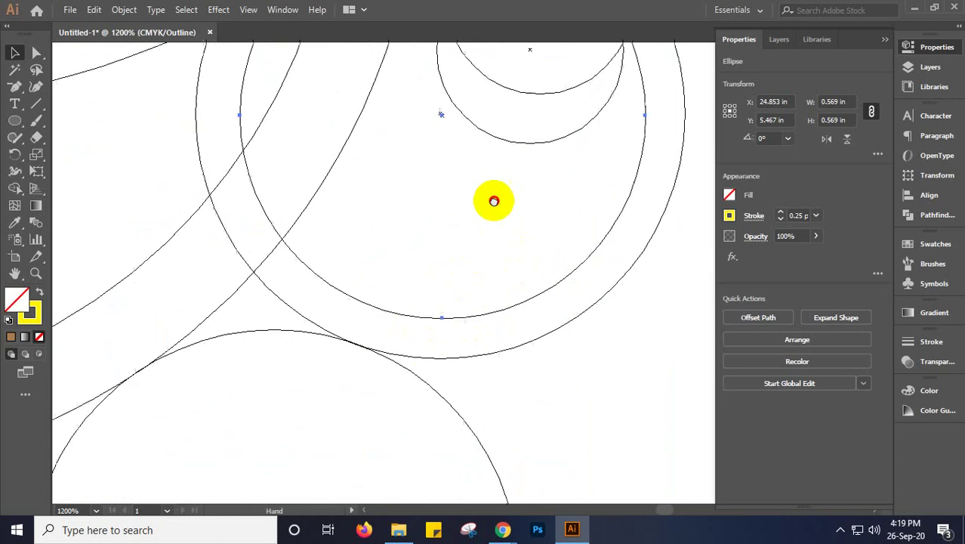
pyautogui.click(458, 416)
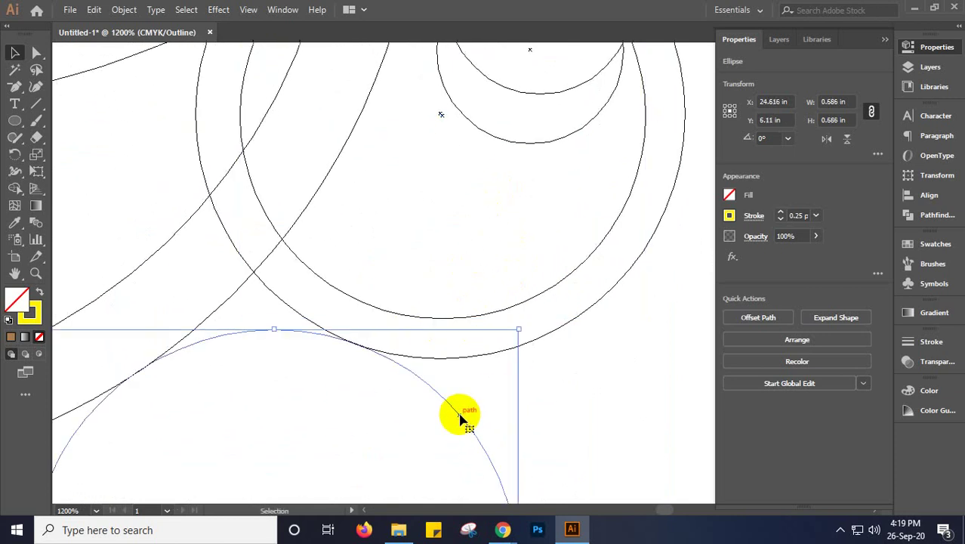
pyautogui.press('ctrl')
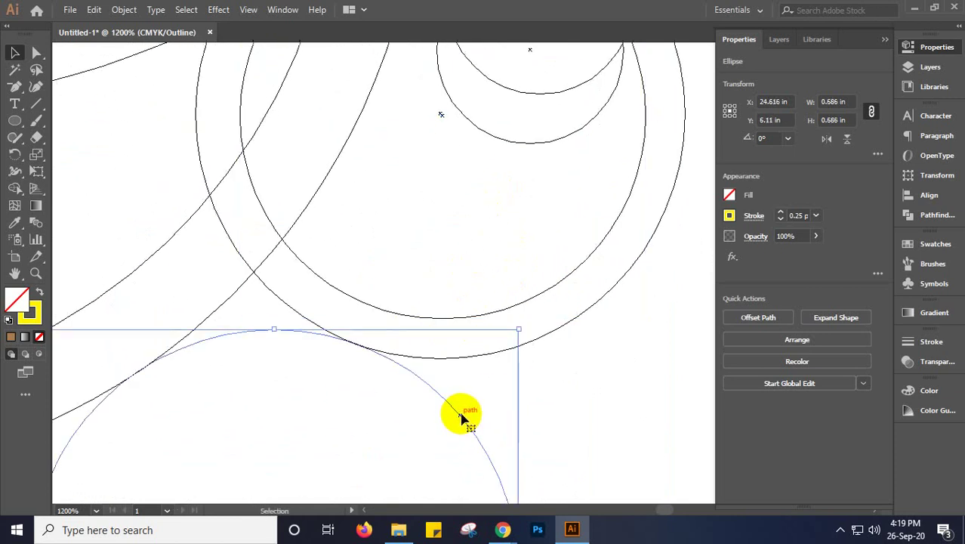
pyautogui.moveTo(463, 414); pyautogui.dragTo(460, 373)
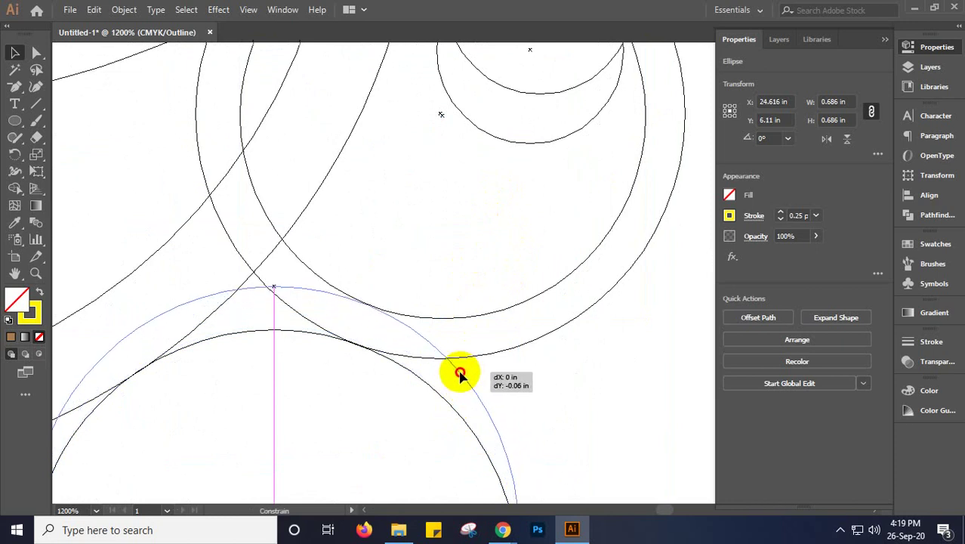
pyautogui.moveTo(461, 373); pyautogui.dragTo(471, 378)
pyautogui.scroll(2, 323, 291)
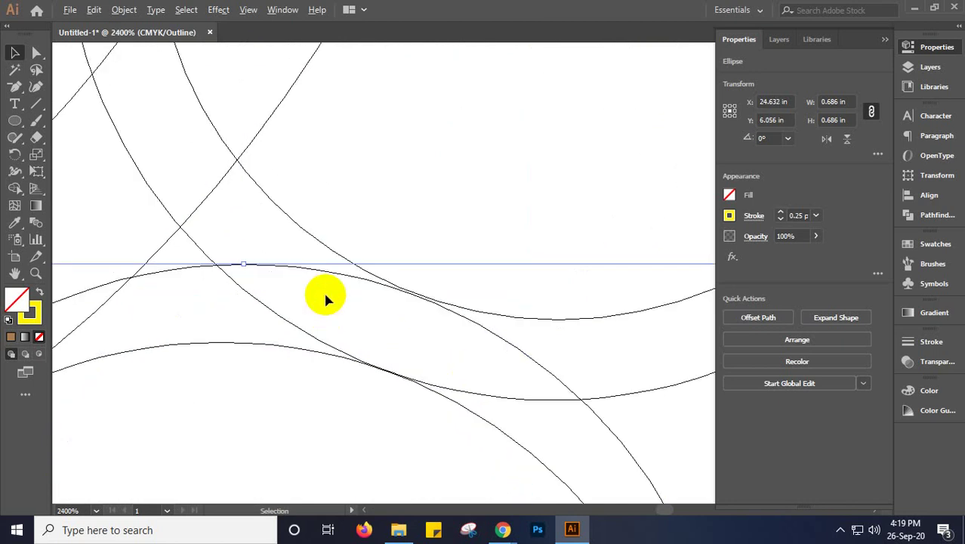
pyautogui.scroll(1, 326, 300)
pyautogui.moveTo(334, 280); pyautogui.dragTo(334, 277)
pyautogui.scroll(-3, 335, 281)
pyautogui.scroll(-2, 333, 278)
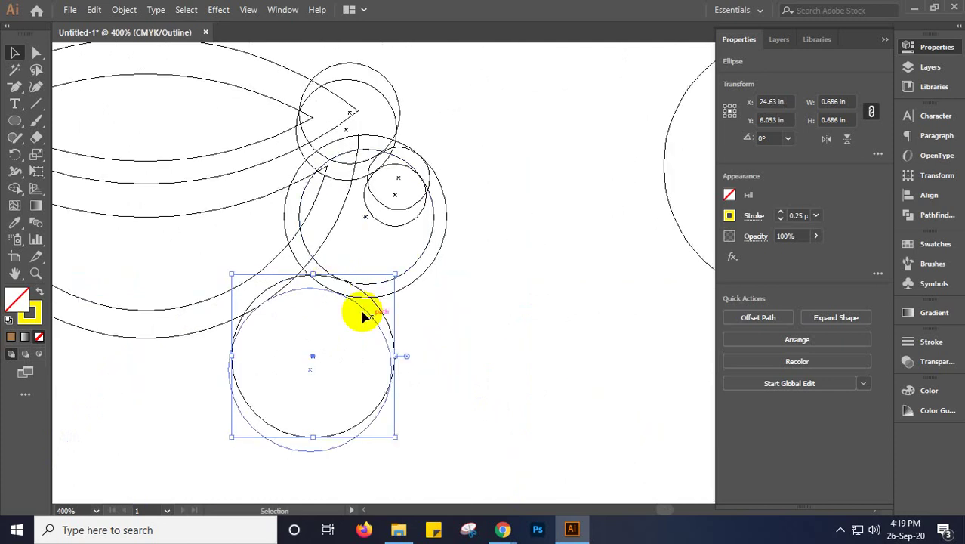
# Place a copy of the 1.796 in concentric circle over the bowl's outer curve, at X 23.926 in, Y 5.08 in
pyautogui.scroll(-2, 575, 280)
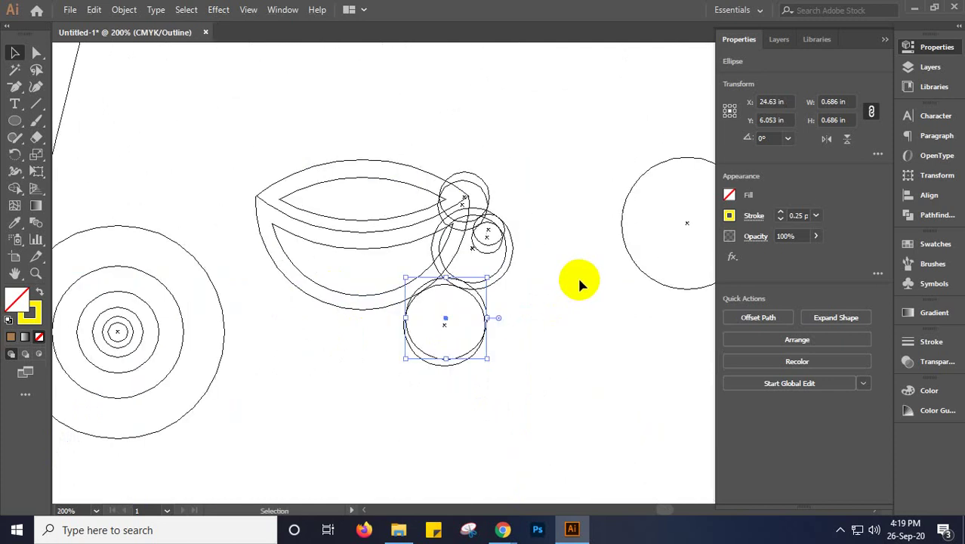
pyautogui.click(223, 345)
pyautogui.moveTo(224, 352); pyautogui.dragTo(468, 224)
pyautogui.scroll(2, 516, 224)
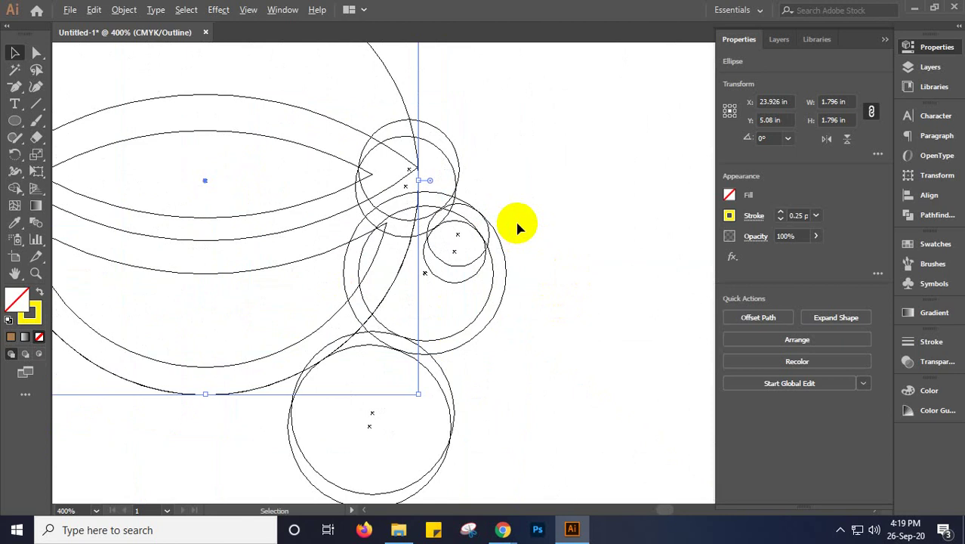
# Select the handle circles with the bowl's outer circle, return to preview mode, and erase the regions inside and below the bowl with Shape Builder
pyautogui.scroll(1, 516, 223)
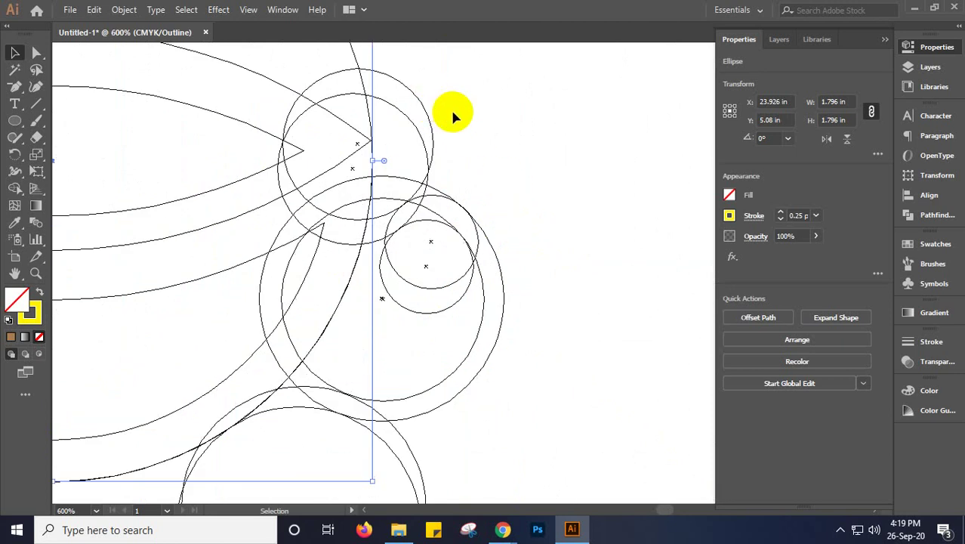
pyautogui.moveTo(509, 115); pyautogui.dragTo(390, 459)
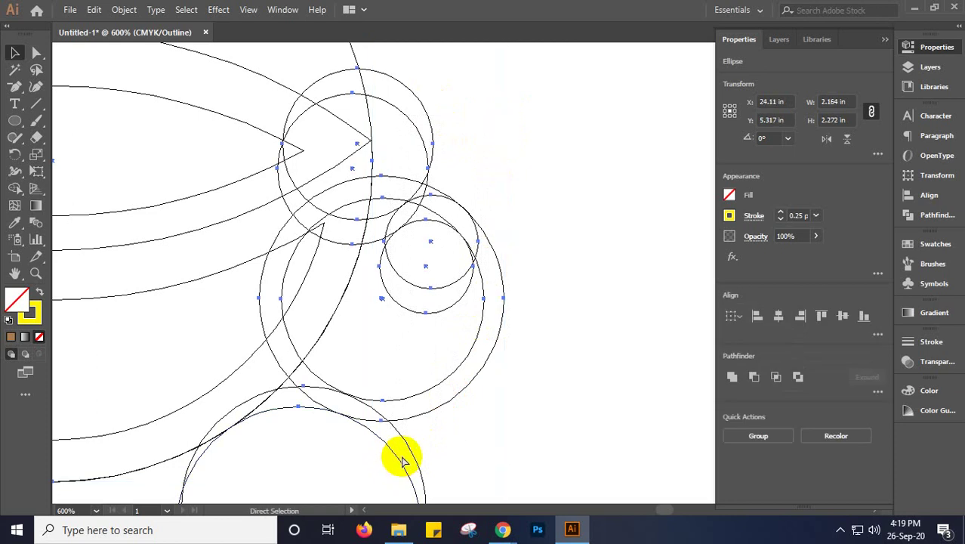
pyautogui.hotkey('ctrl', 'y')
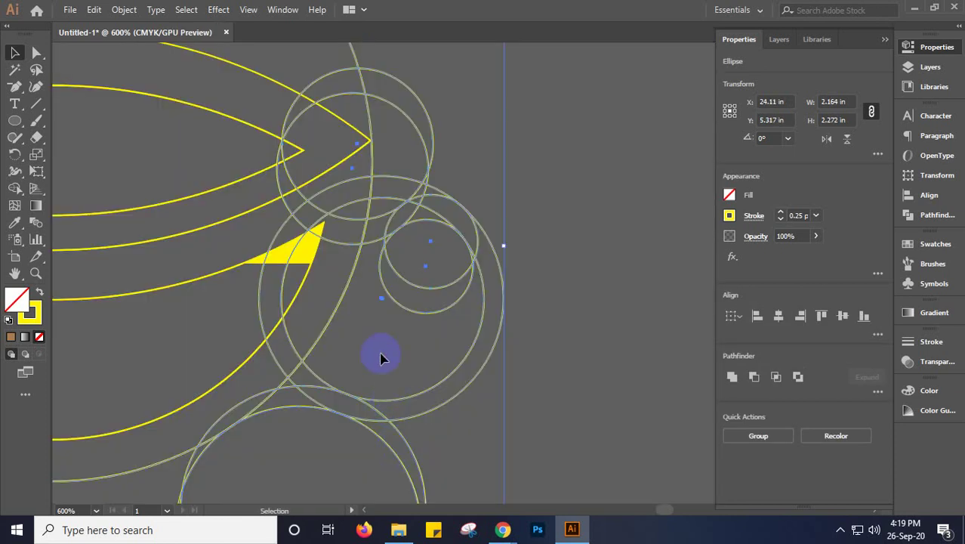
pyautogui.click(14, 188)
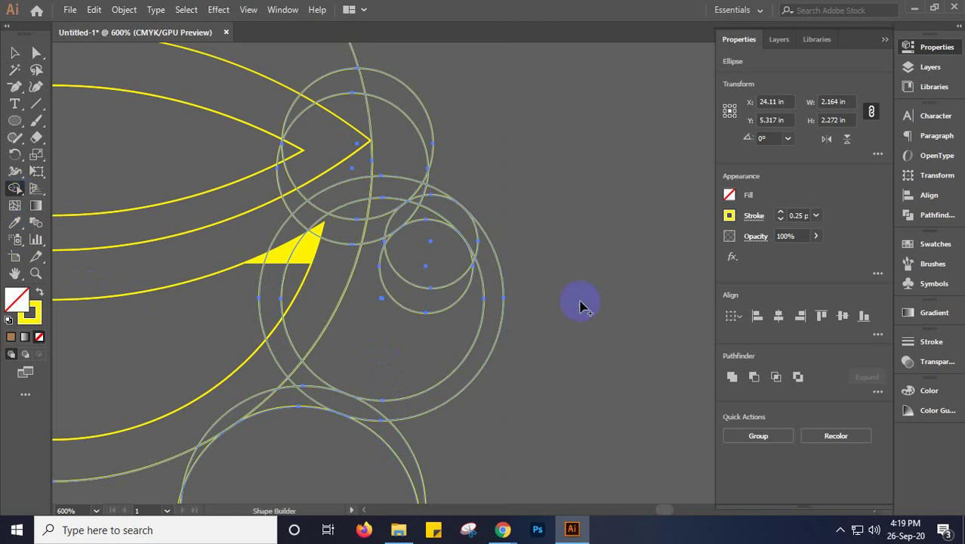
pyautogui.moveTo(534, 344); pyautogui.dragTo(598, 234)
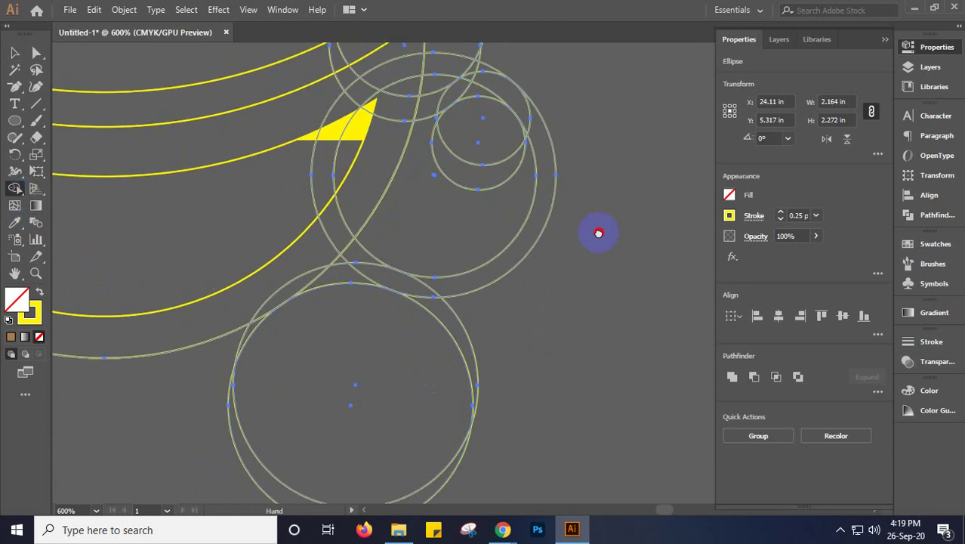
pyautogui.scroll(-1, 598, 232)
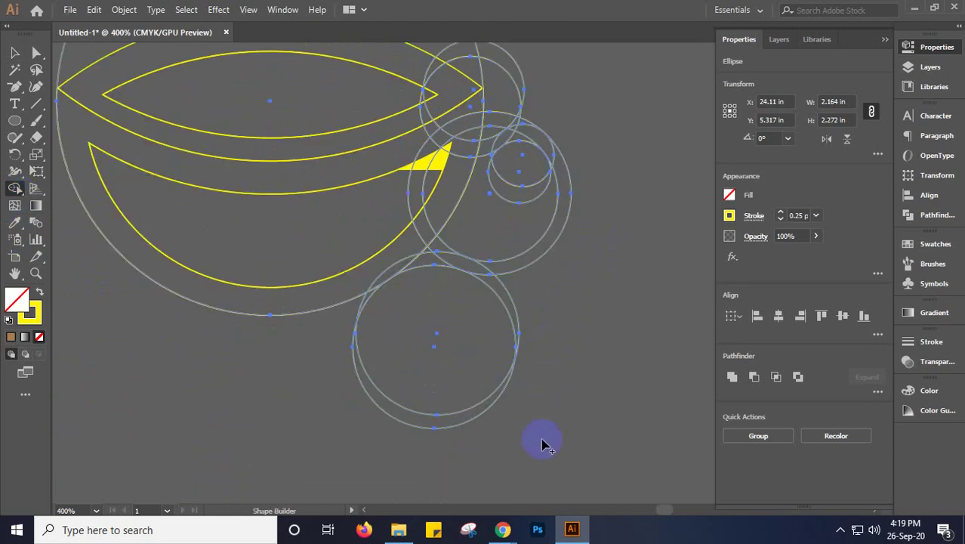
pyautogui.moveTo(502, 363)
pyautogui.mouseDown()
pyautogui.moveTo(362, 425)
pyautogui.moveTo(462, 377)
pyautogui.mouseUp()
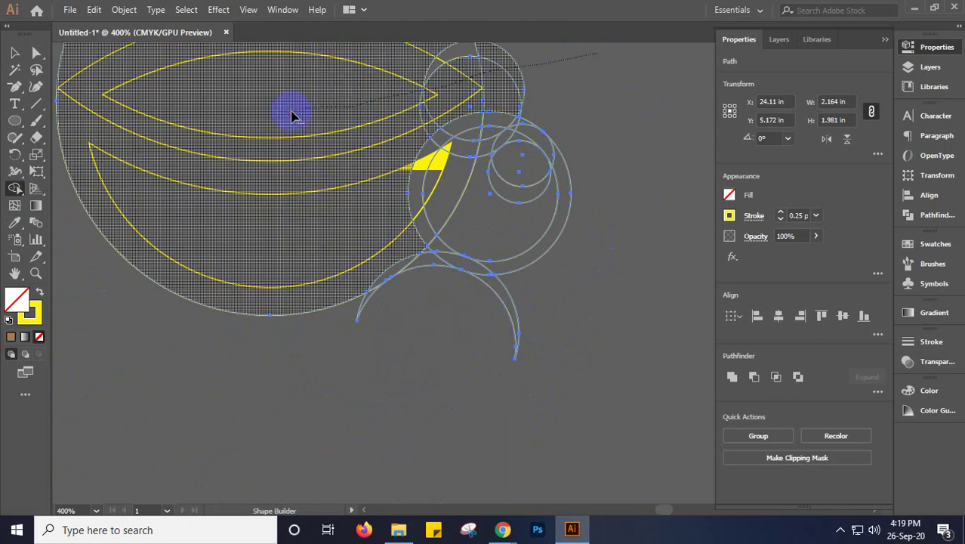
pyautogui.keyDown('alt'); pyautogui.click(295, 112); pyautogui.keyUp('alt')
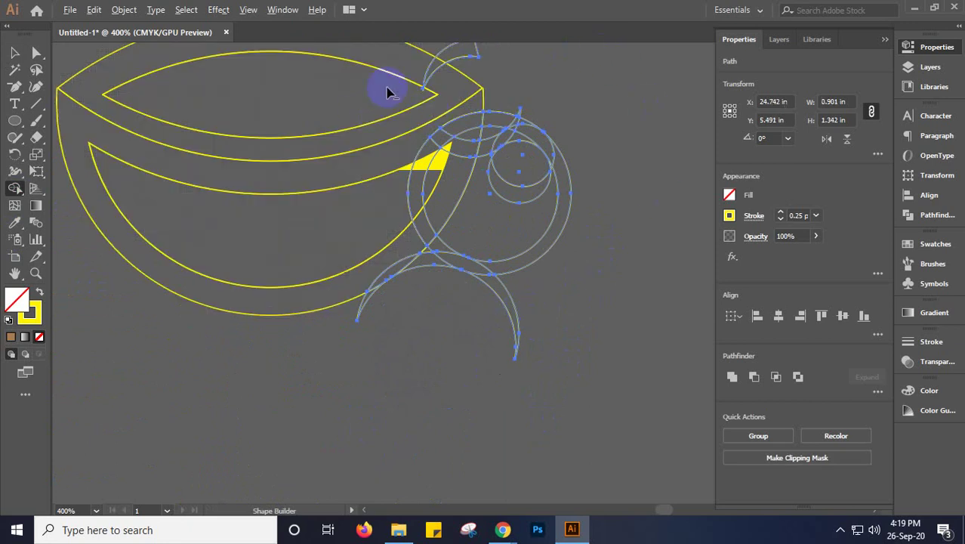
pyautogui.moveTo(436, 94)
pyautogui.mouseDown()
pyautogui.moveTo(446, 146)
pyautogui.moveTo(437, 205)
pyautogui.moveTo(373, 283)
pyautogui.moveTo(369, 315)
pyautogui.moveTo(340, 295)
pyautogui.mouseUp()
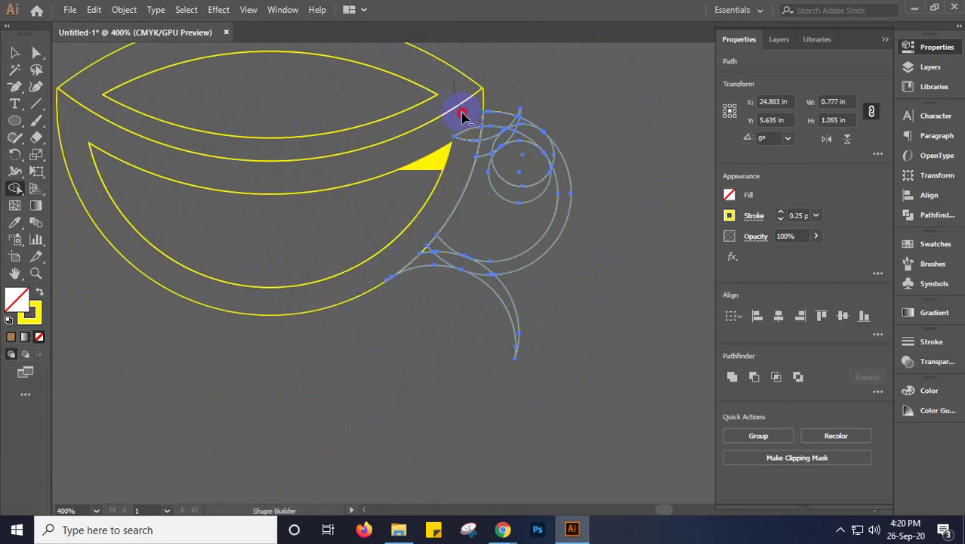
# Merge the curved band regions into one continuous handle running from the bowl's upper side to its underside with Shape Builder
pyautogui.scroll(2, 547, 153)
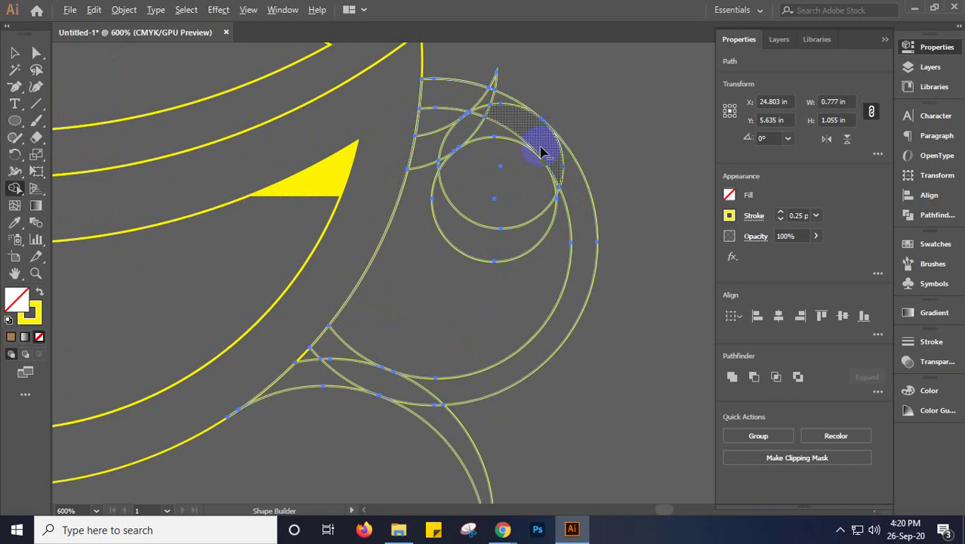
pyautogui.moveTo(432, 154); pyautogui.dragTo(450, 126)
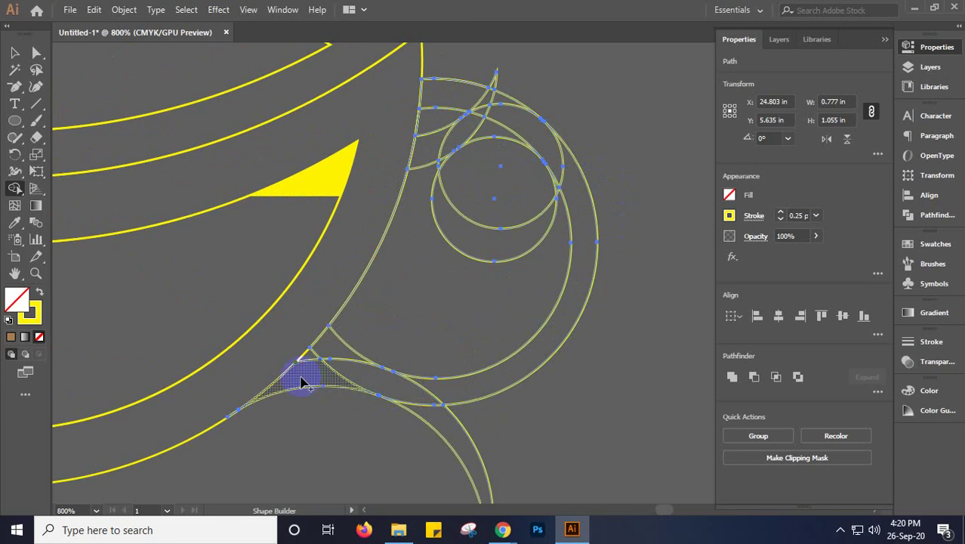
pyautogui.moveTo(301, 383)
pyautogui.mouseDown()
pyautogui.moveTo(313, 370)
pyautogui.moveTo(359, 370)
pyautogui.mouseUp()
pyautogui.moveTo(409, 392); pyautogui.dragTo(471, 394)
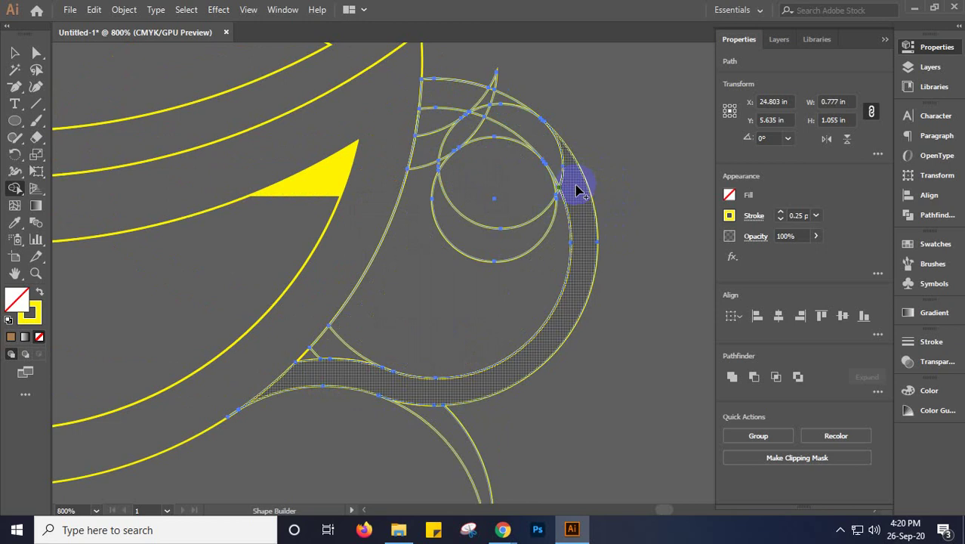
pyautogui.moveTo(575, 190)
pyautogui.mouseDown()
pyautogui.moveTo(538, 129)
pyautogui.moveTo(508, 124)
pyautogui.moveTo(447, 134)
pyautogui.mouseUp()
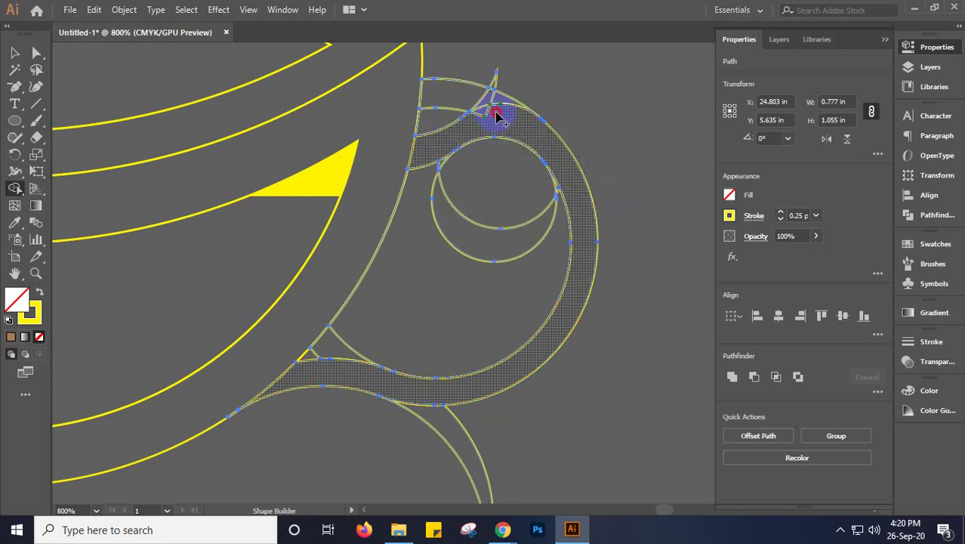
pyautogui.click(488, 114)
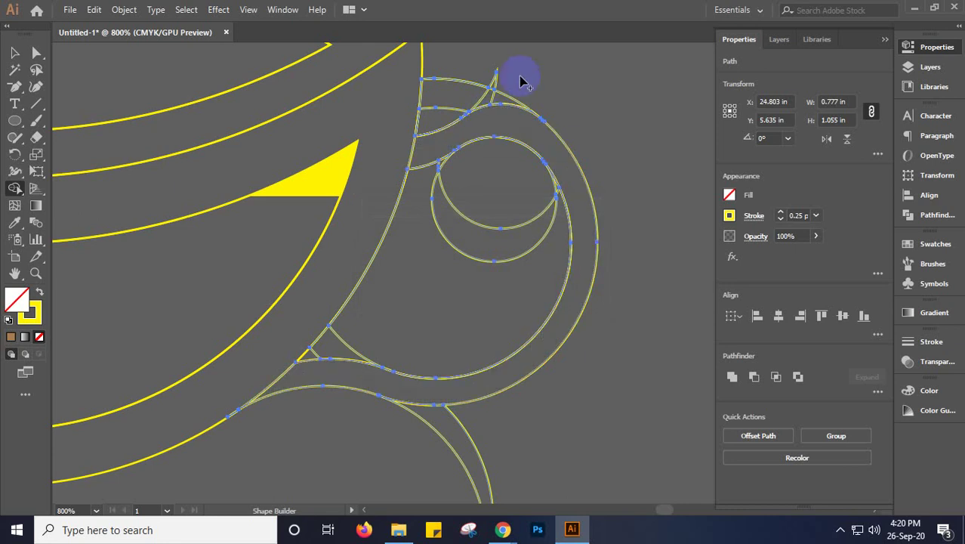
# Erase the leftover circle regions above, inside and at the lower joint of the handle with Shape Builder
pyautogui.moveTo(513, 80); pyautogui.dragTo(447, 121)
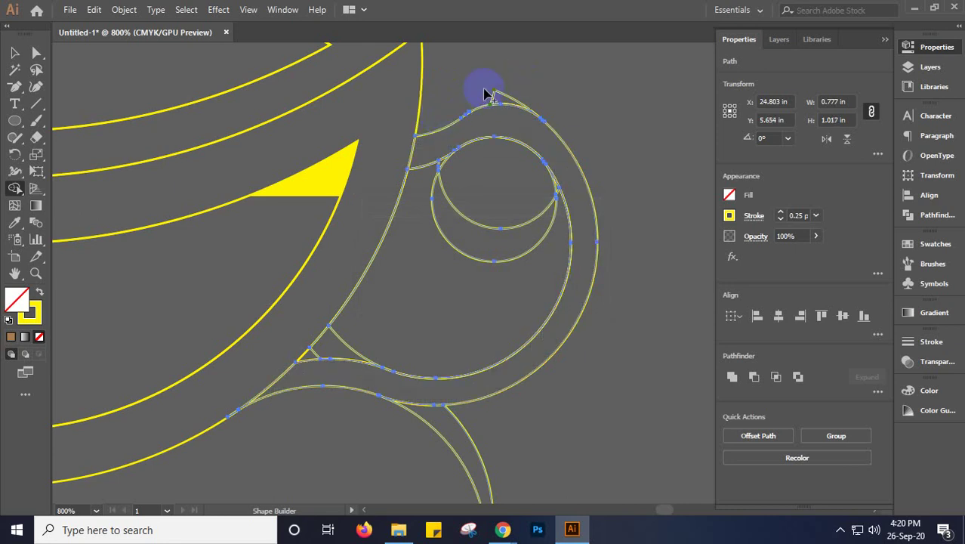
pyautogui.keyDown('alt'); pyautogui.click(495, 95); pyautogui.keyUp('alt')
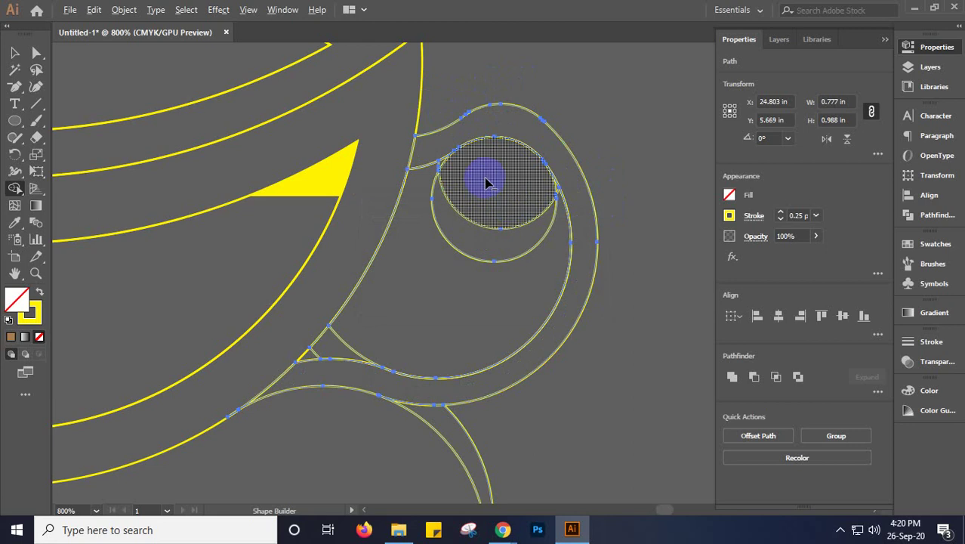
pyautogui.moveTo(487, 183)
pyautogui.mouseDown()
pyautogui.moveTo(474, 243)
pyautogui.moveTo(437, 321)
pyautogui.moveTo(478, 198)
pyautogui.mouseUp()
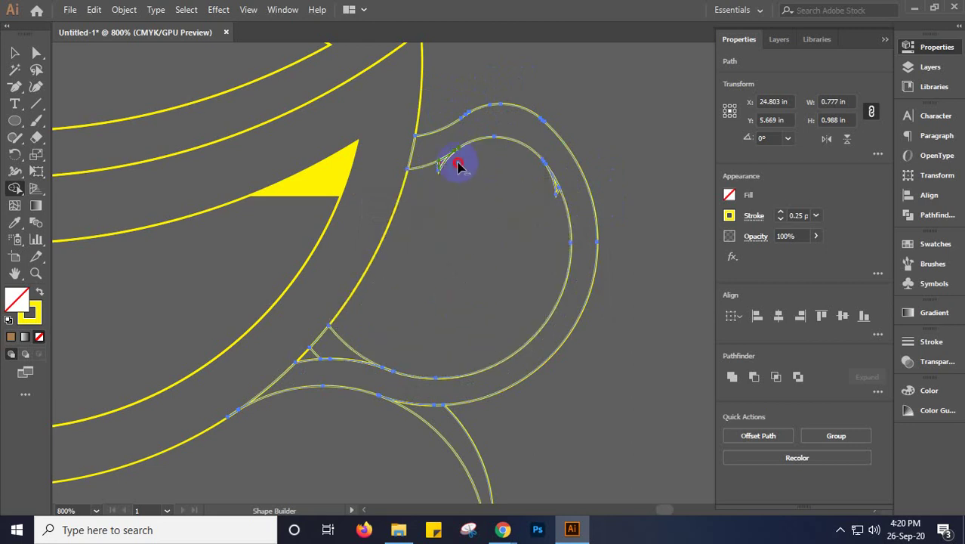
pyautogui.moveTo(459, 166); pyautogui.dragTo(437, 162)
pyautogui.moveTo(523, 168); pyautogui.dragTo(557, 194)
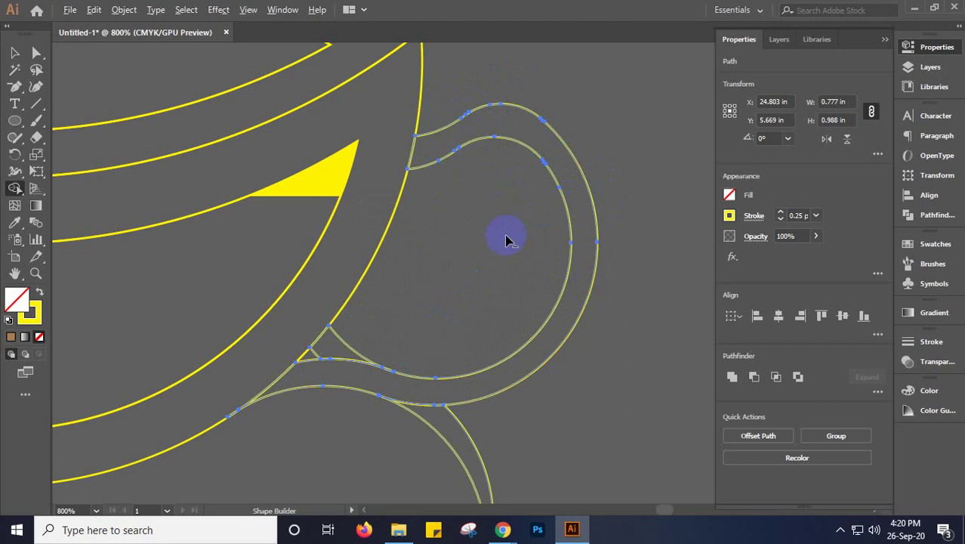
pyautogui.moveTo(396, 325); pyautogui.dragTo(314, 352)
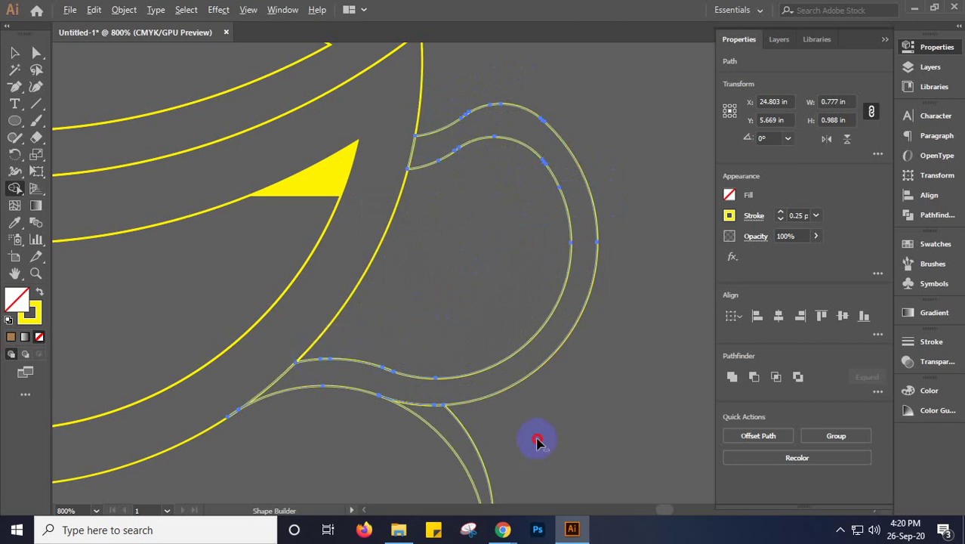
# Erase the tiny sliver bump on the handle's upper outer edge near the bowl with Shape Builder
pyautogui.scroll(4, 487, 145)
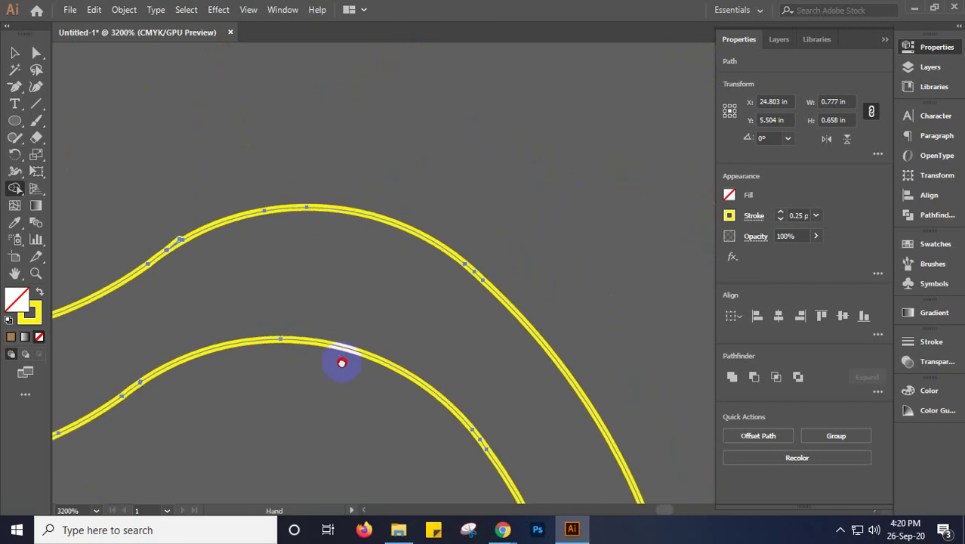
pyautogui.scroll(5, 162, 226)
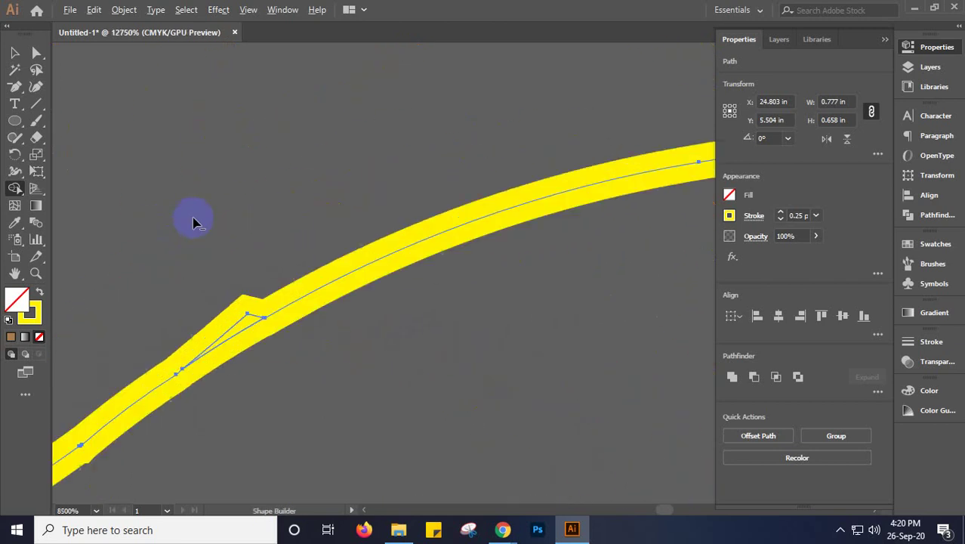
pyautogui.moveTo(214, 218); pyautogui.dragTo(249, 317)
pyautogui.scroll(-4, 302, 236)
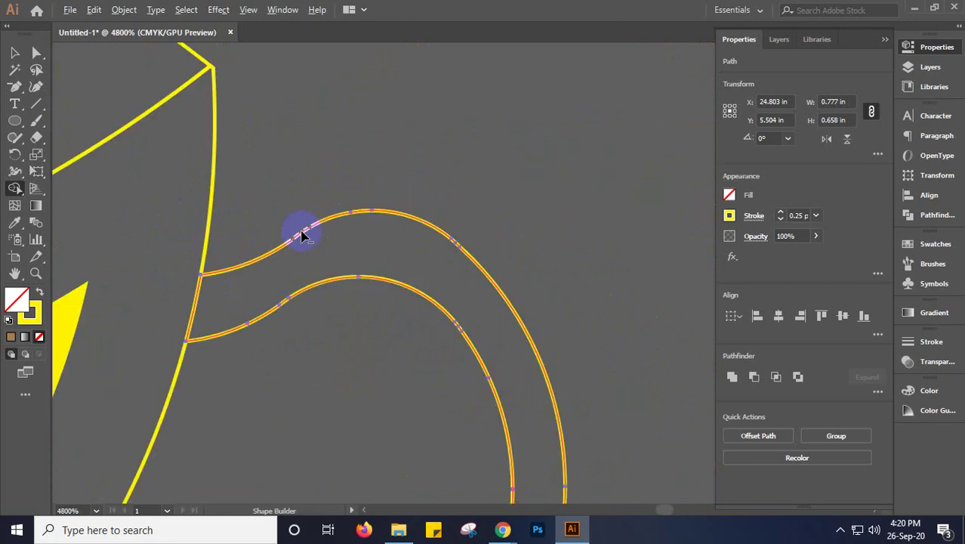
# Delete the thin stray sliver path on the handle's lower inner edge
pyautogui.moveTo(545, 306); pyautogui.dragTo(508, 125)
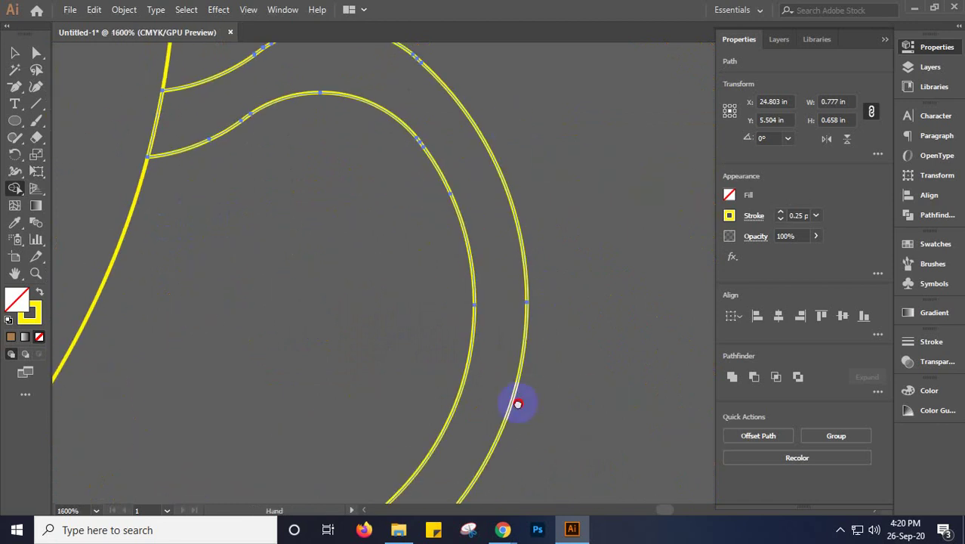
pyautogui.scroll(-3, 596, 188)
pyautogui.moveTo(596, 188); pyautogui.dragTo(630, 127)
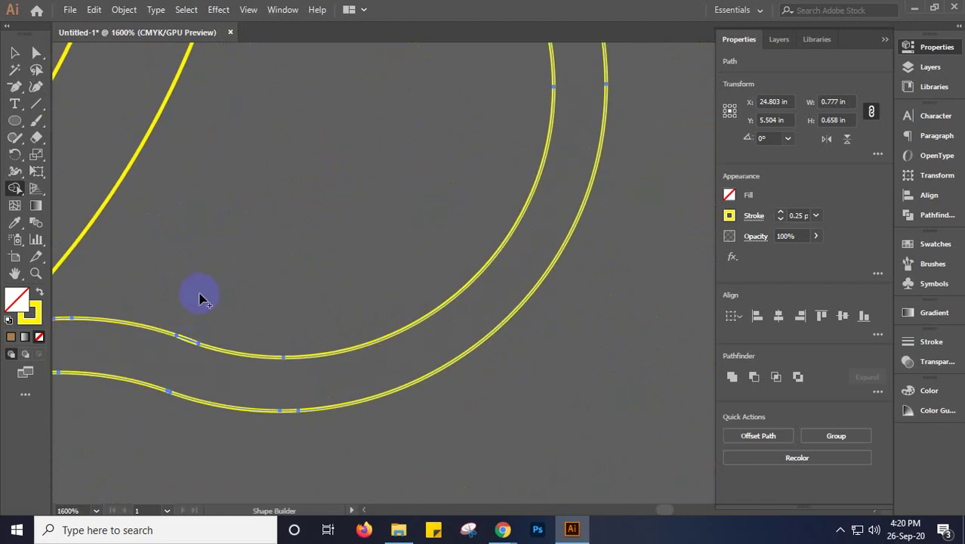
pyautogui.press('v')
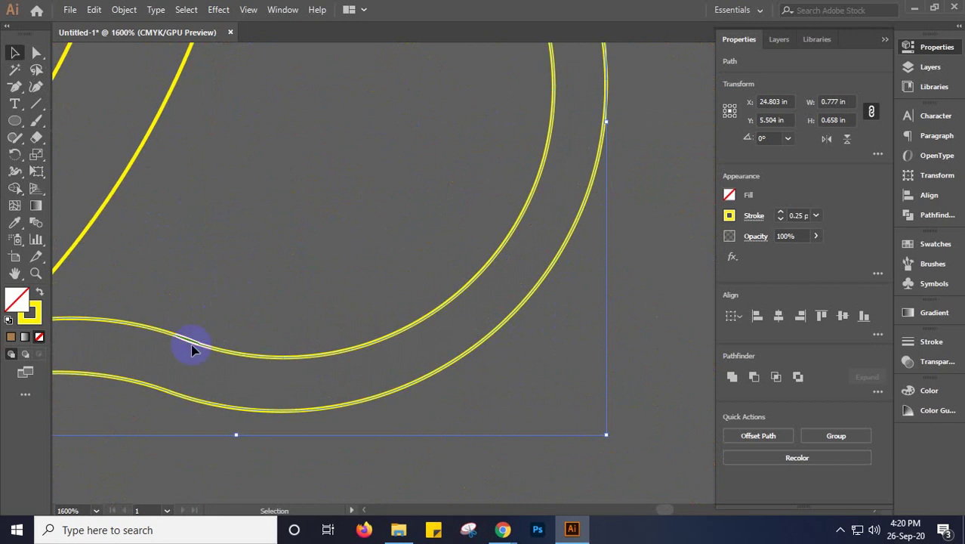
pyautogui.scroll(4, 189, 345)
pyautogui.scroll(1, 212, 294)
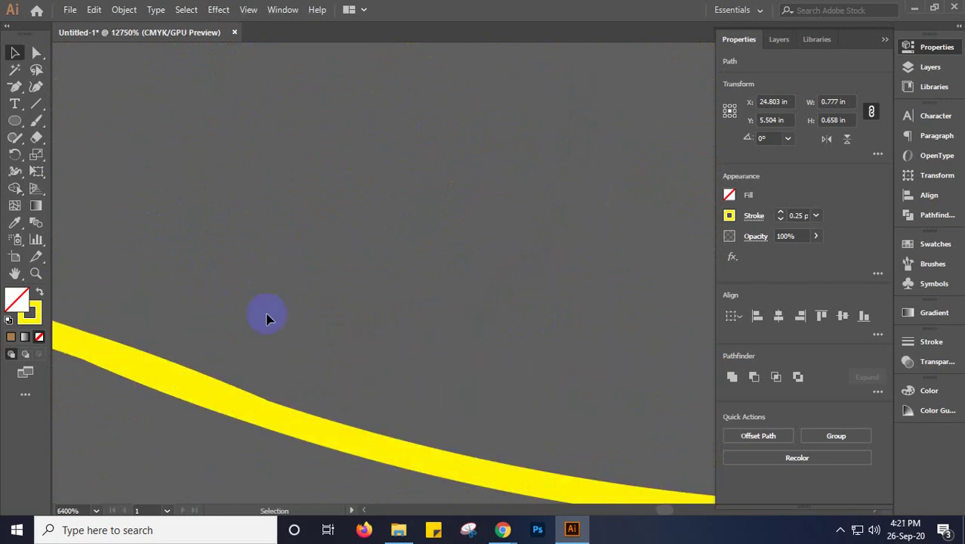
pyautogui.click(169, 389)
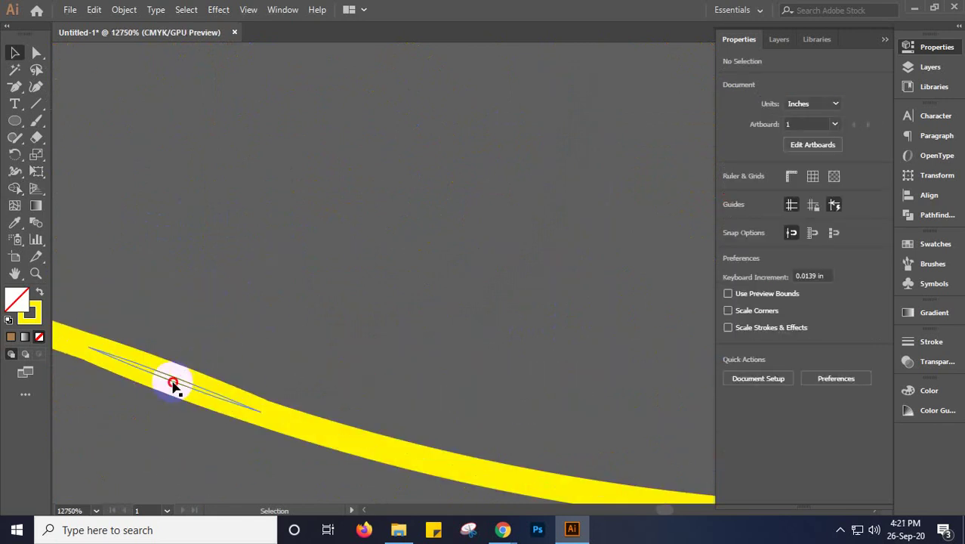
pyautogui.click(173, 386)
pyautogui.press('Delete')
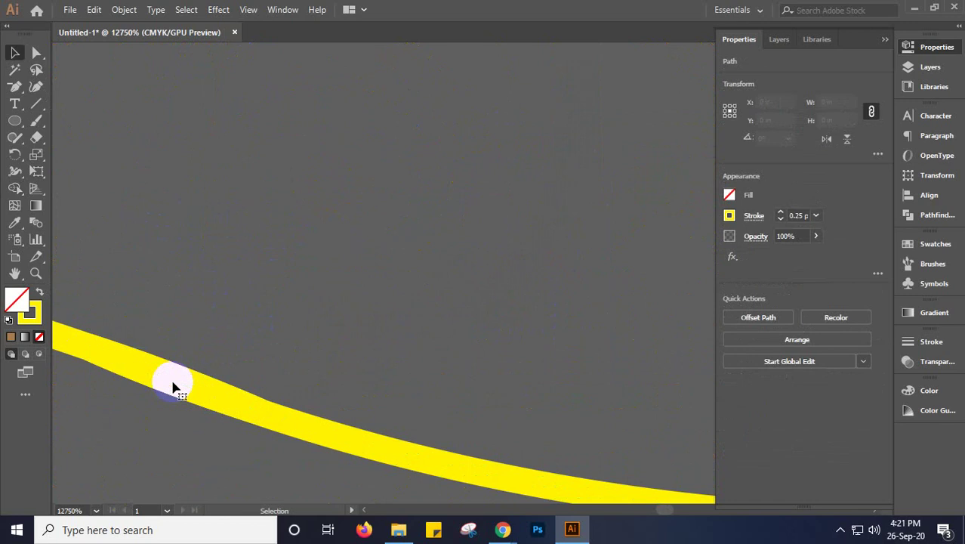
# Delete the remaining stray paths on the handle's lower inner edge, undo the last deletion, and deselect the handle
pyautogui.scroll(-1, 175, 389)
pyautogui.click(173, 398)
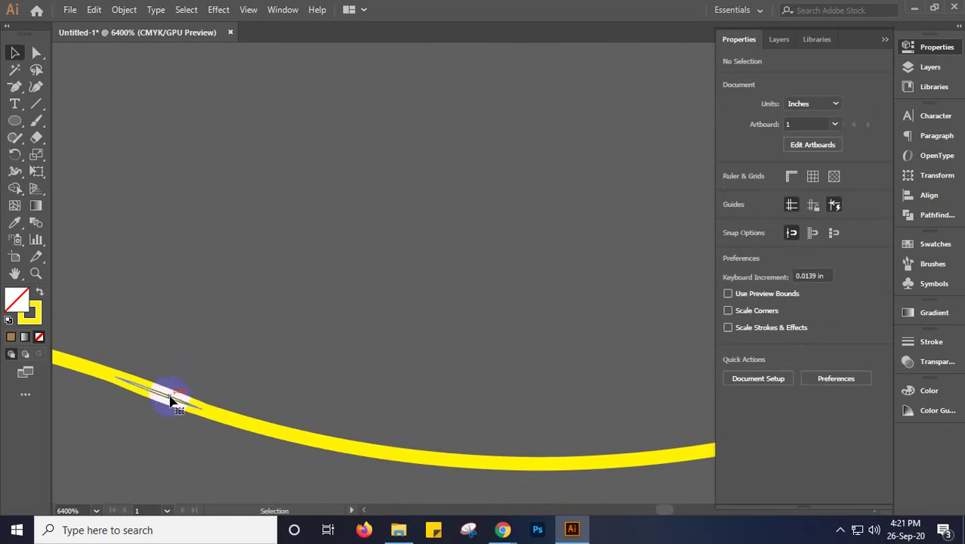
pyautogui.press('Delete')
pyautogui.click(172, 398)
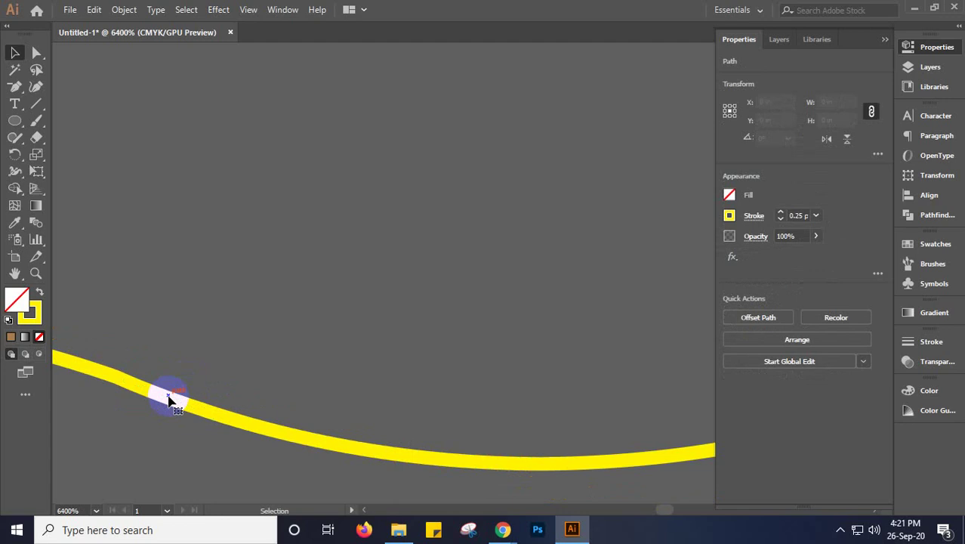
pyautogui.press('Delete')
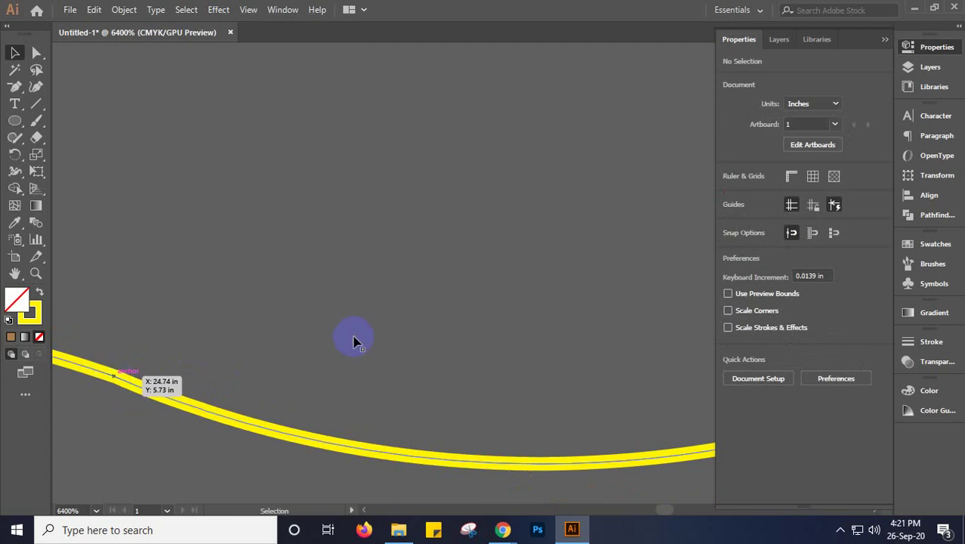
pyautogui.hotkey('ctrl', 'z')
pyautogui.scroll(-5, 353, 336)
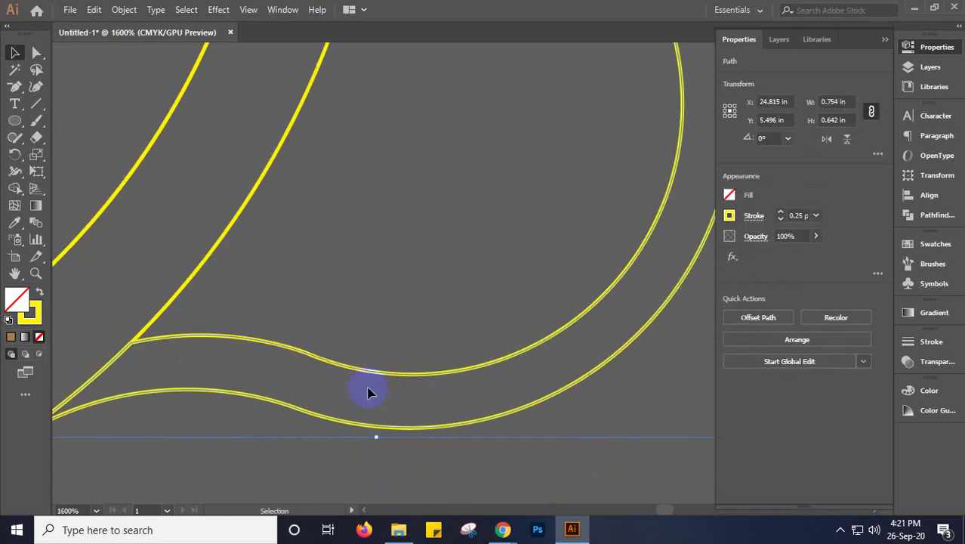
pyautogui.click(254, 466)
pyautogui.scroll(-1, 256, 468)
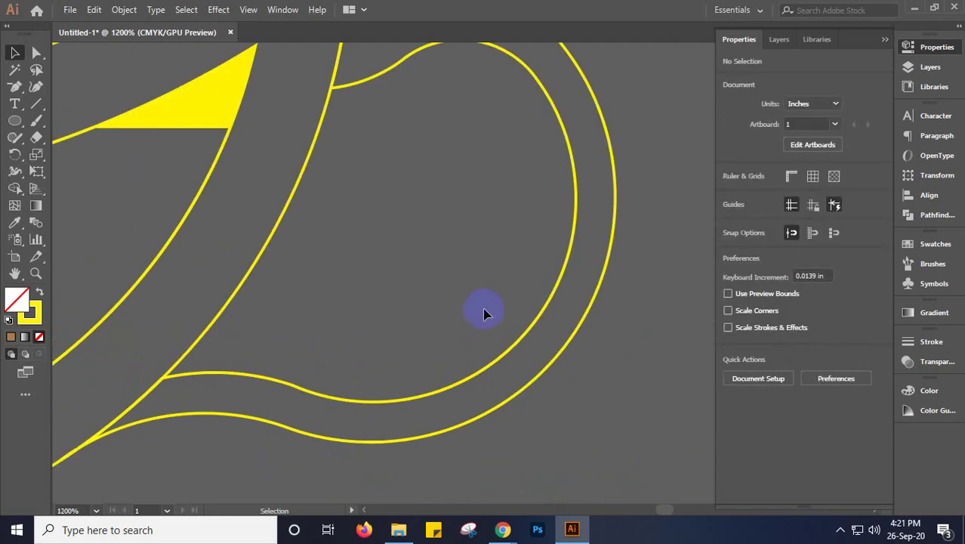
pyautogui.moveTo(432, 233); pyautogui.dragTo(480, 308)
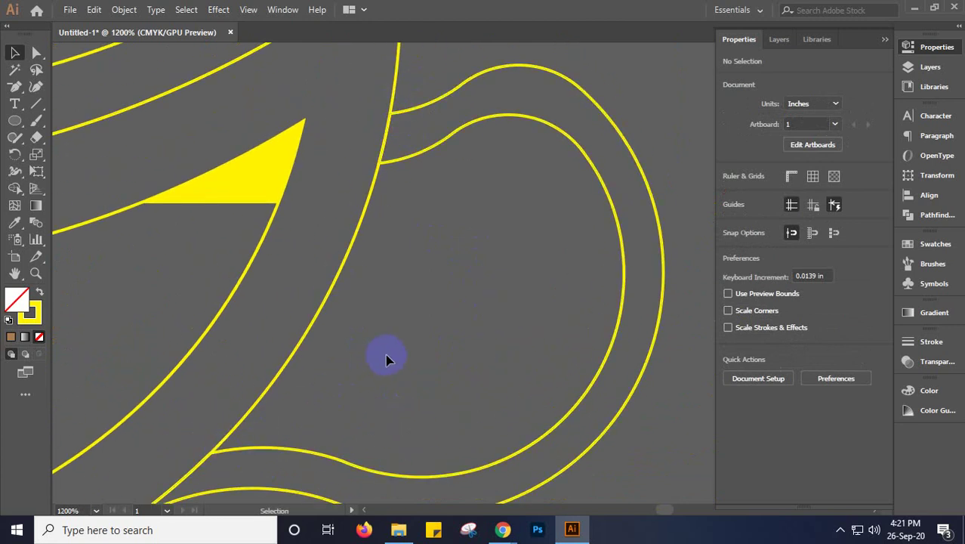
pyautogui.scroll(-3, 408, 349)
pyautogui.moveTo(366, 323); pyautogui.dragTo(549, 270)
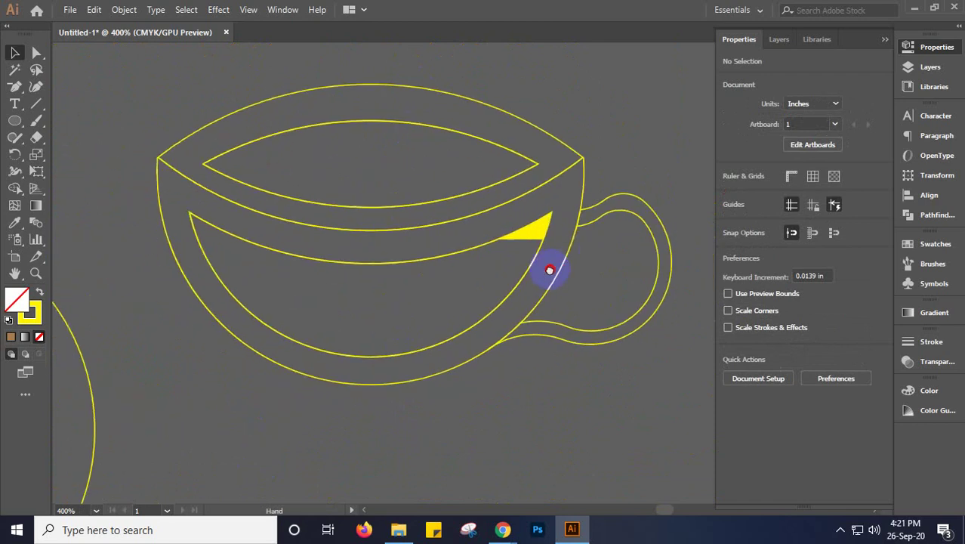
# Fill all the cup and handle shapes with solid brown and remove their yellow stroke
pyautogui.click(489, 255)
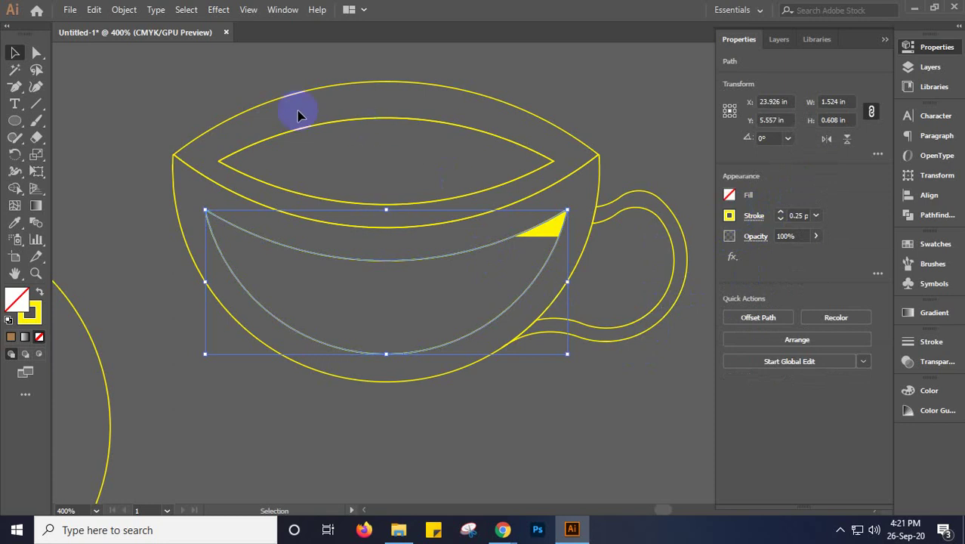
pyautogui.click(494, 321)
pyautogui.hotkey('ctrl', 'a')
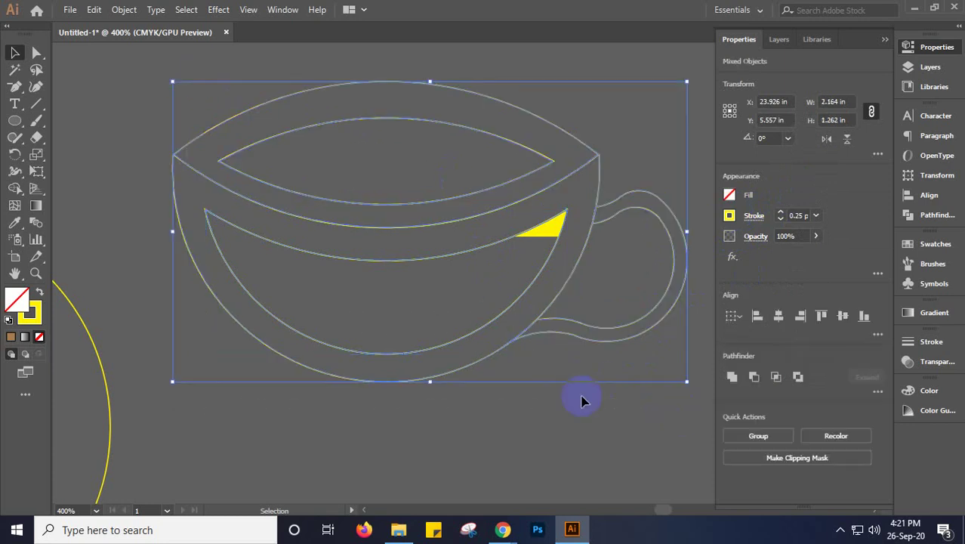
pyautogui.click(29, 314)
pyautogui.click(11, 336)
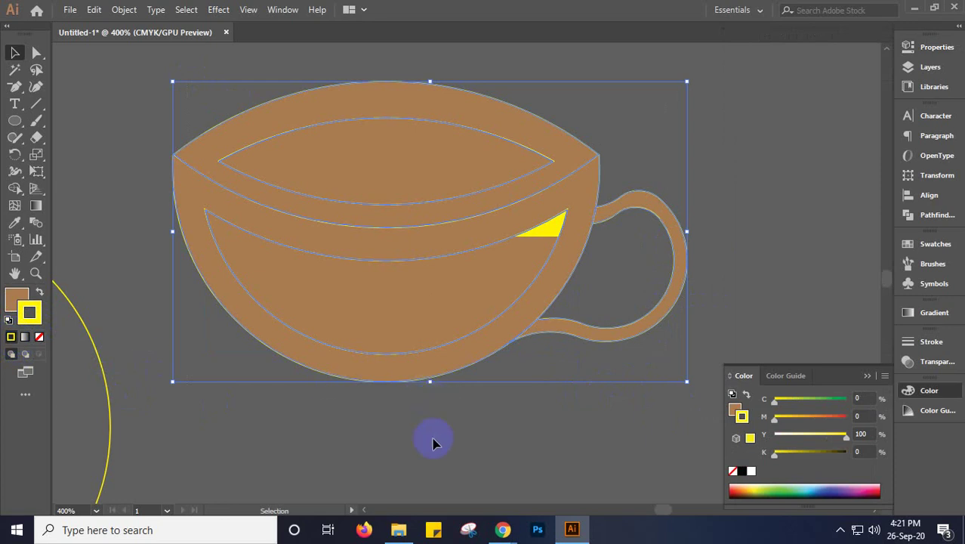
pyautogui.click(39, 337)
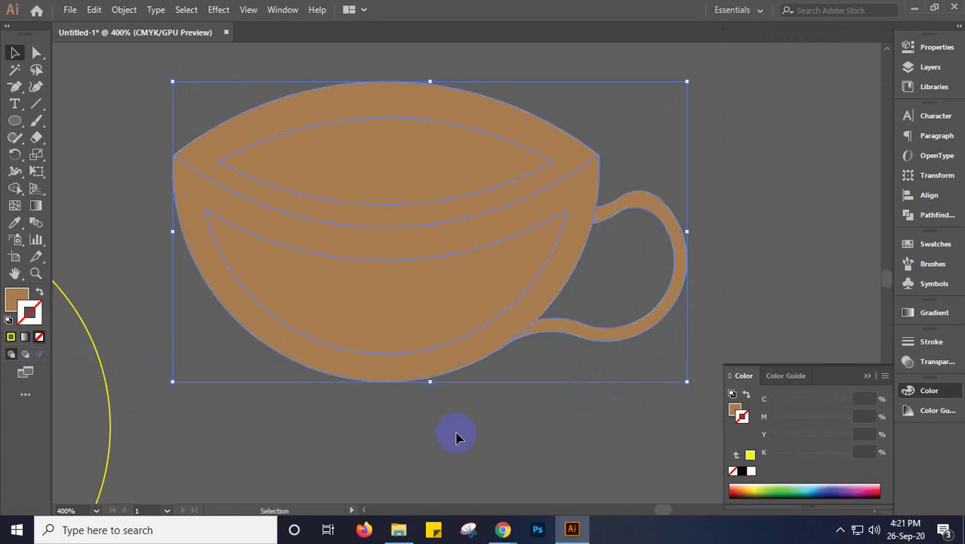
pyautogui.click(455, 444)
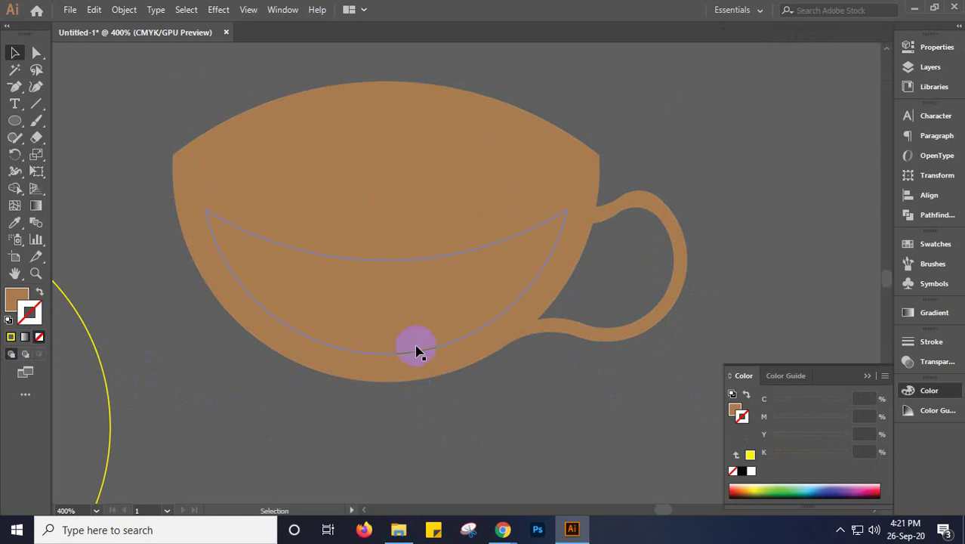
# Fill the crescent-shaped coffee area on the cup's front with the dark brown sampled from the reference logo's cup
pyautogui.scroll(-3, 417, 351)
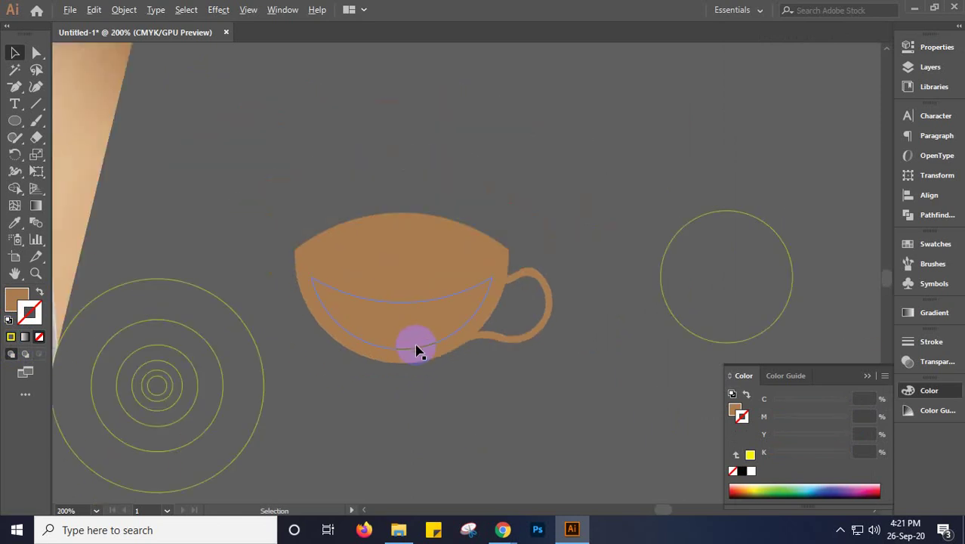
pyautogui.scroll(-2, 416, 347)
pyautogui.hscroll(-4, 491, 359)
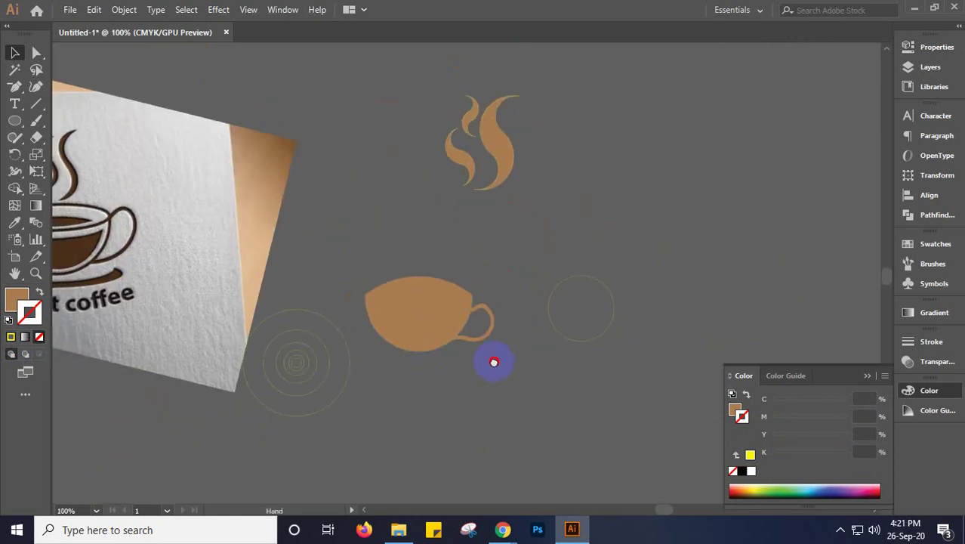
pyautogui.click(526, 375)
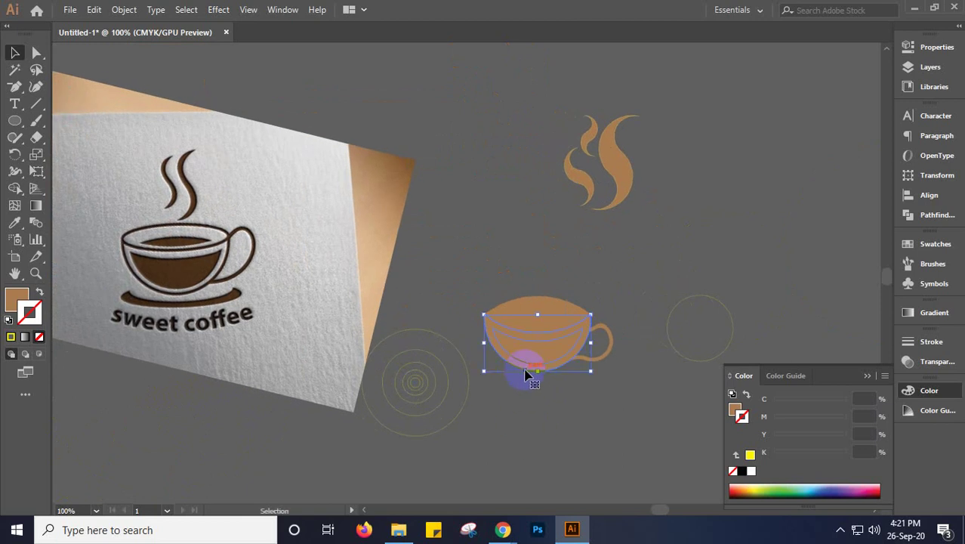
pyautogui.click(552, 399)
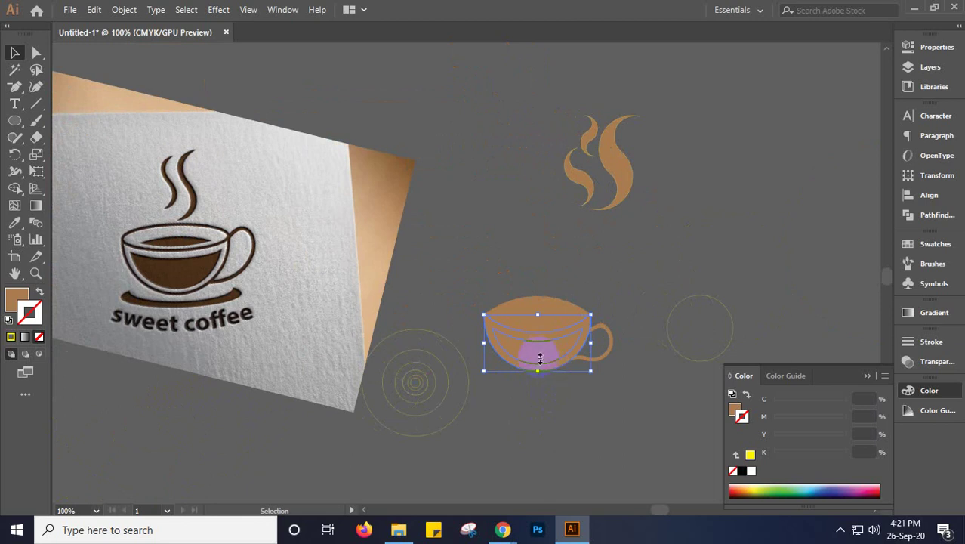
pyautogui.click(524, 427)
pyautogui.click(540, 358)
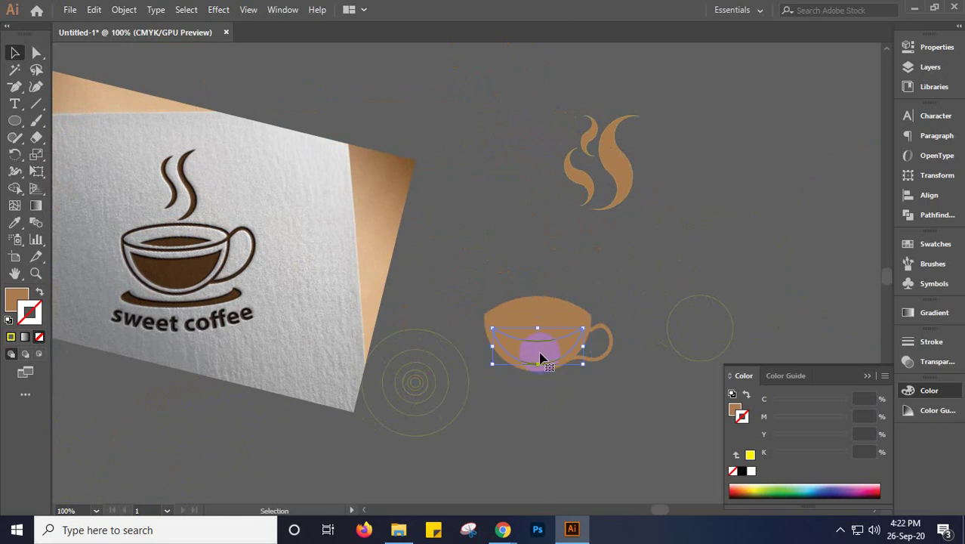
pyautogui.press('i')
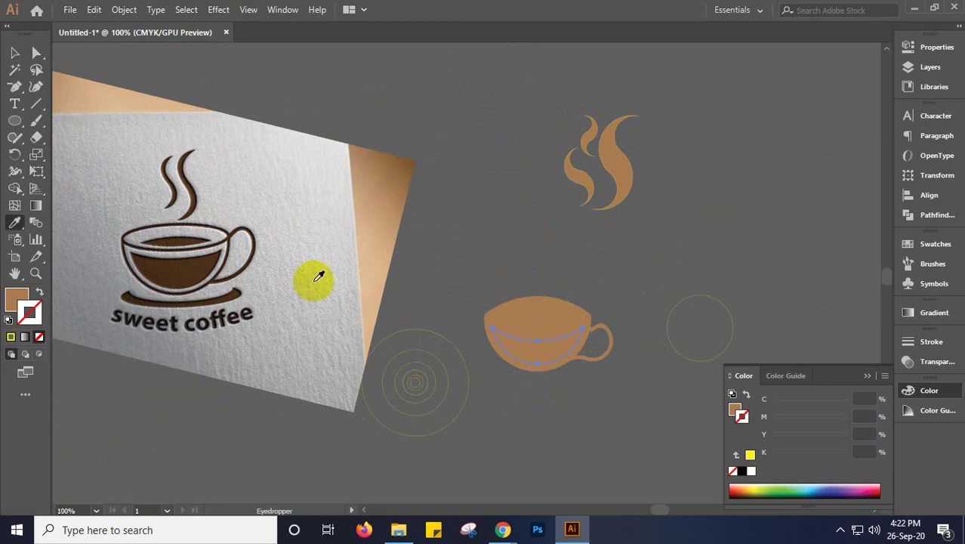
pyautogui.click(189, 271)
pyautogui.press('v')
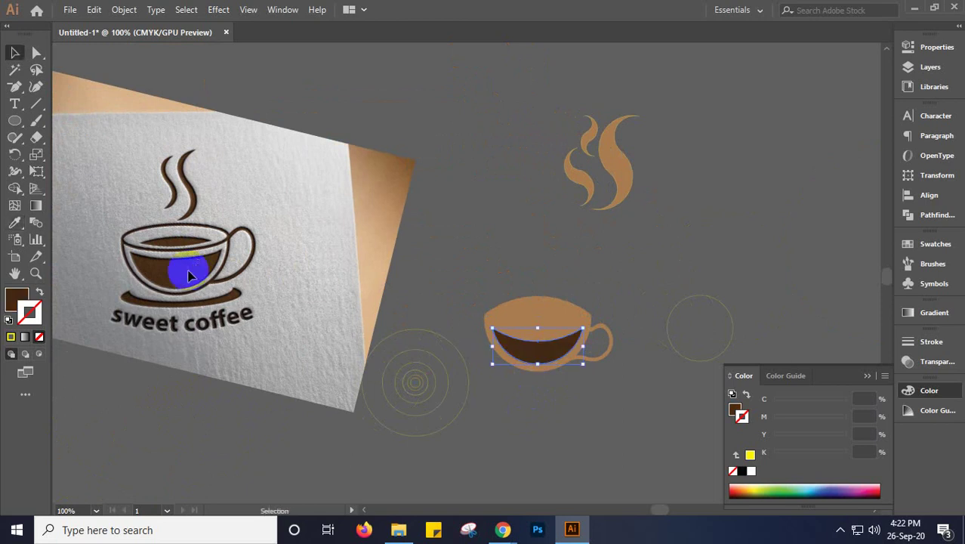
# Fill the pointed oval opening inside the cup's rim with the dark brown sampled from the reference logo
pyautogui.click(536, 317)
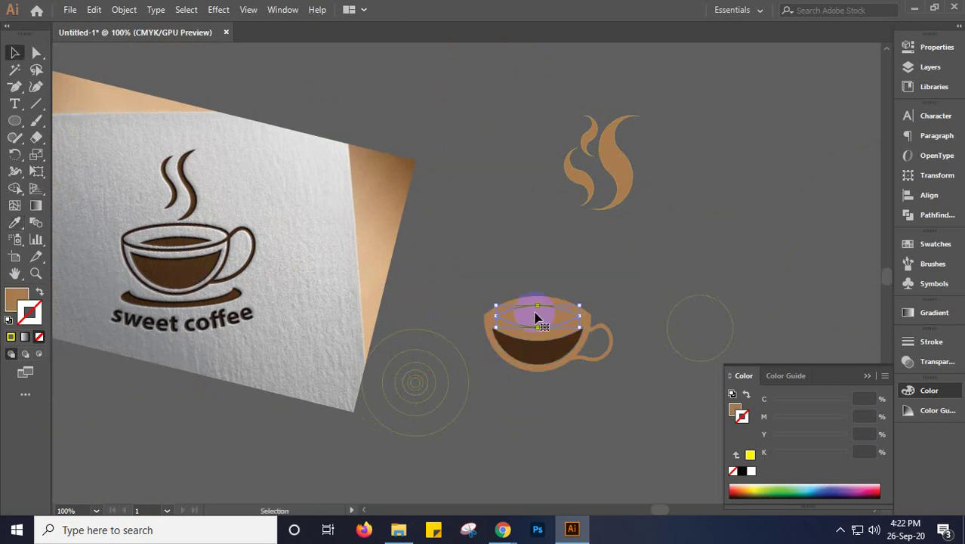
pyautogui.press('i')
pyautogui.click(183, 240)
pyautogui.press('v')
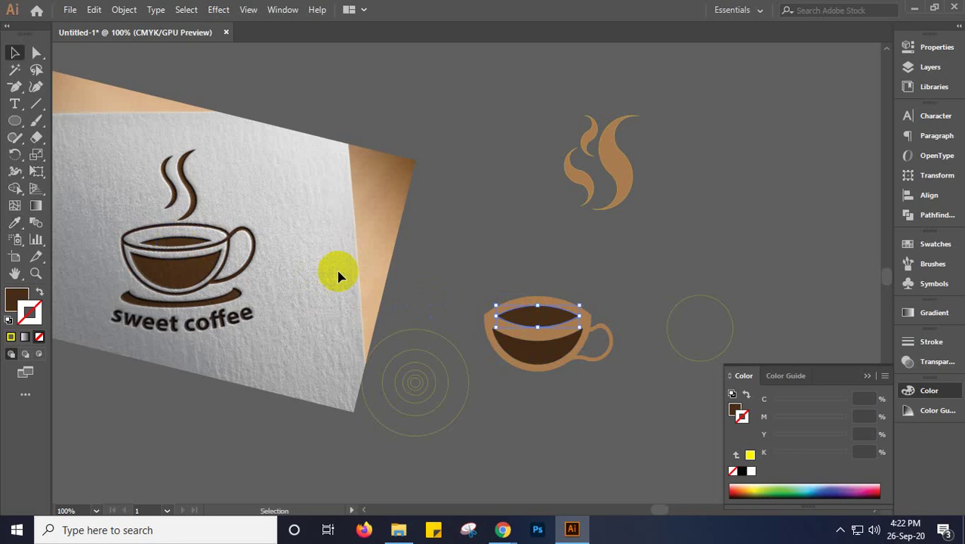
# Recolour the cup's handle with the dark brown sampled from the cup's opening
pyautogui.moveTo(545, 292); pyautogui.dragTo(604, 333)
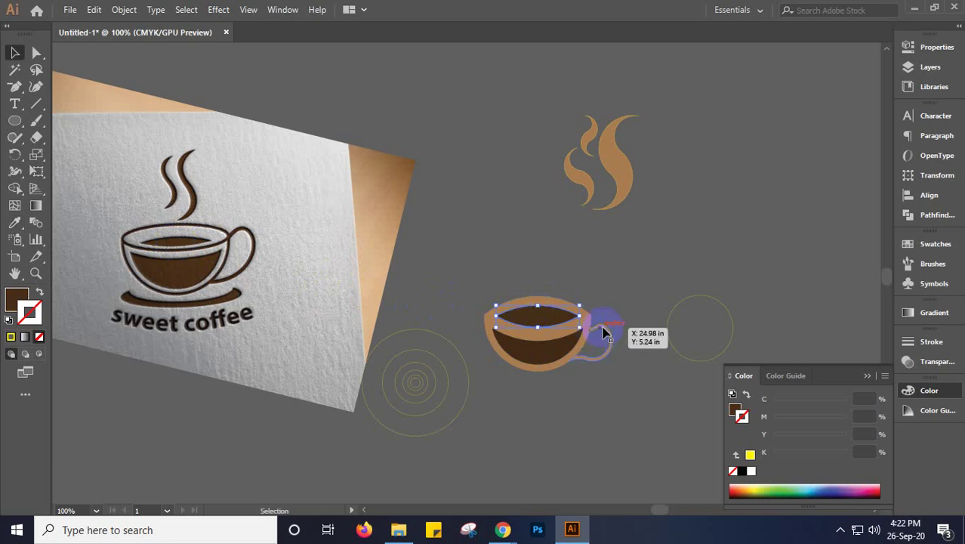
pyautogui.click(604, 333)
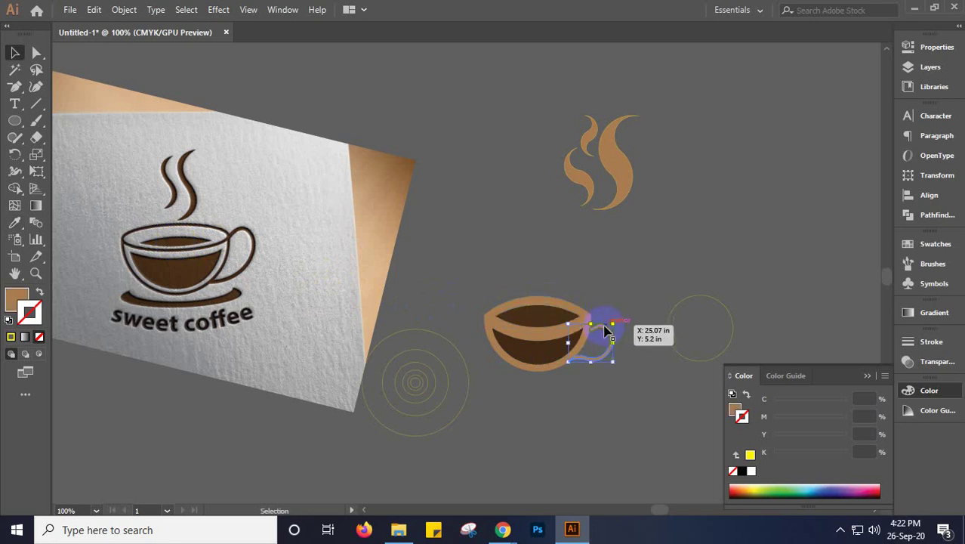
pyautogui.press('i')
pyautogui.click(549, 310)
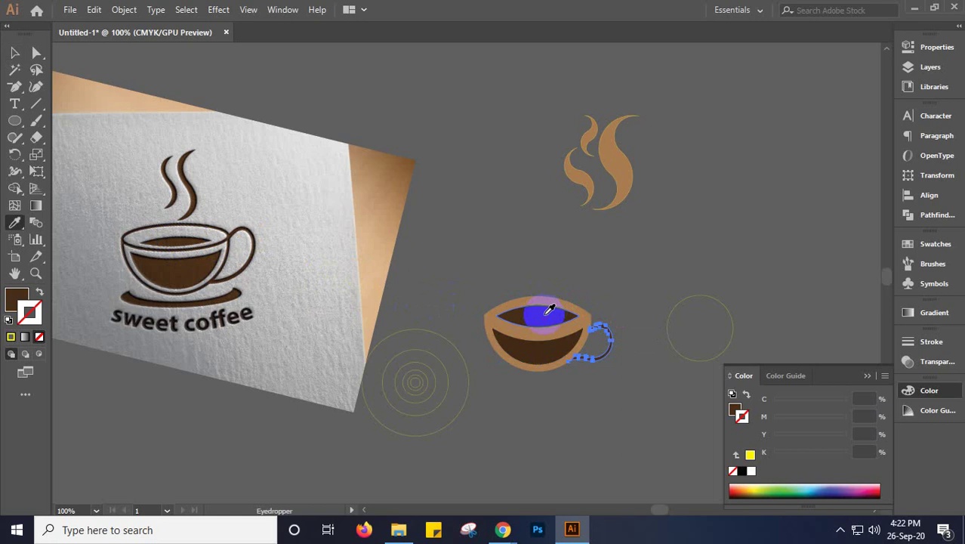
pyautogui.press('v')
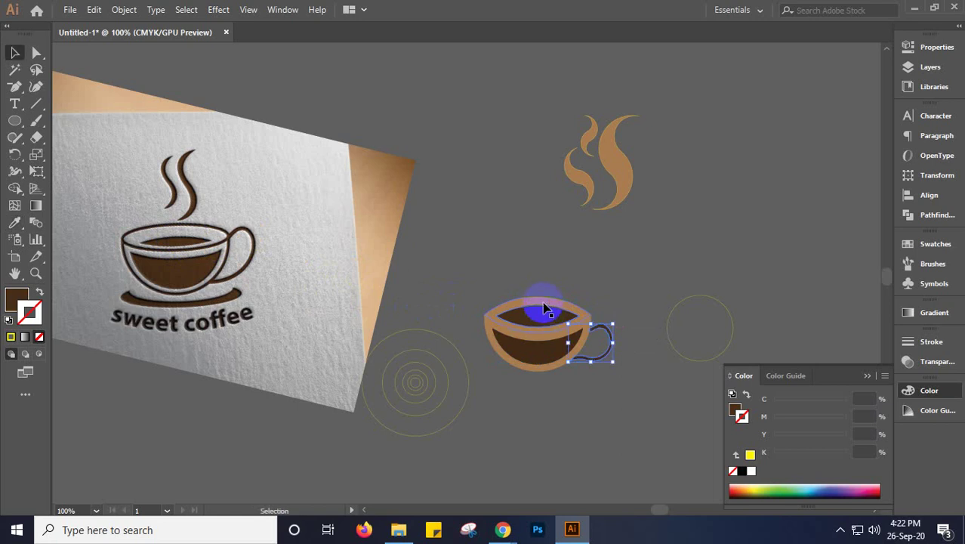
# Fill the rim shape around the cup's opening with a light grey sampled from the reference image's paper
pyautogui.click(542, 302)
pyautogui.press('i')
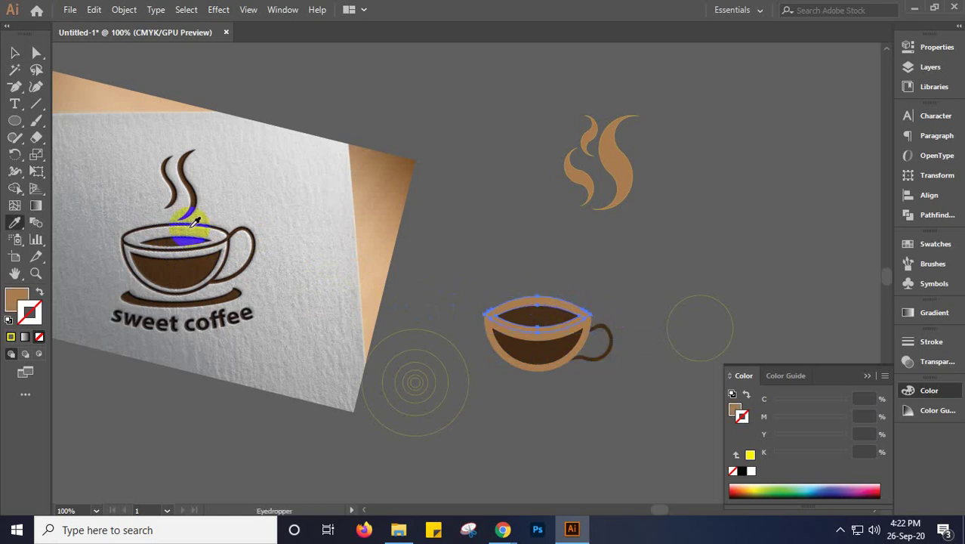
pyautogui.click(188, 236)
pyautogui.click(237, 191)
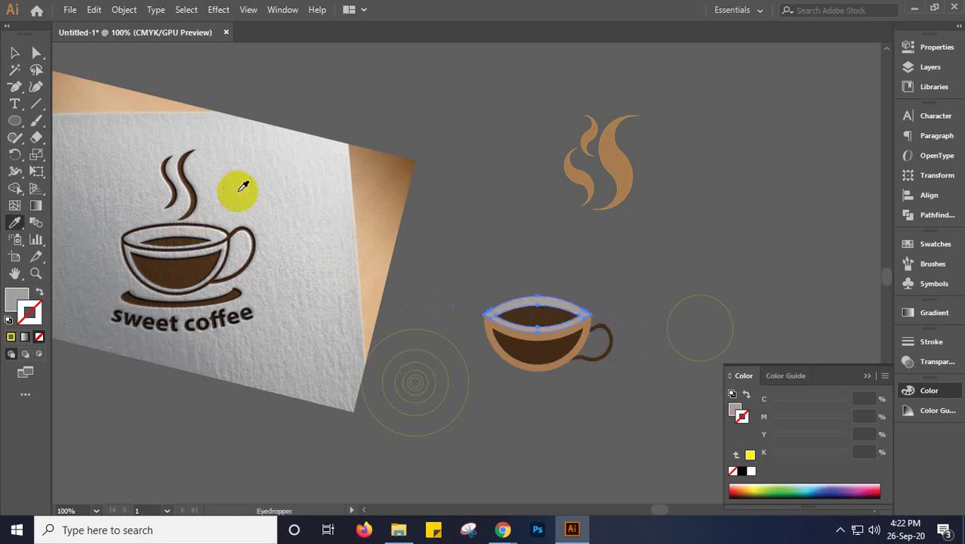
pyautogui.press('v')
pyautogui.click(483, 320)
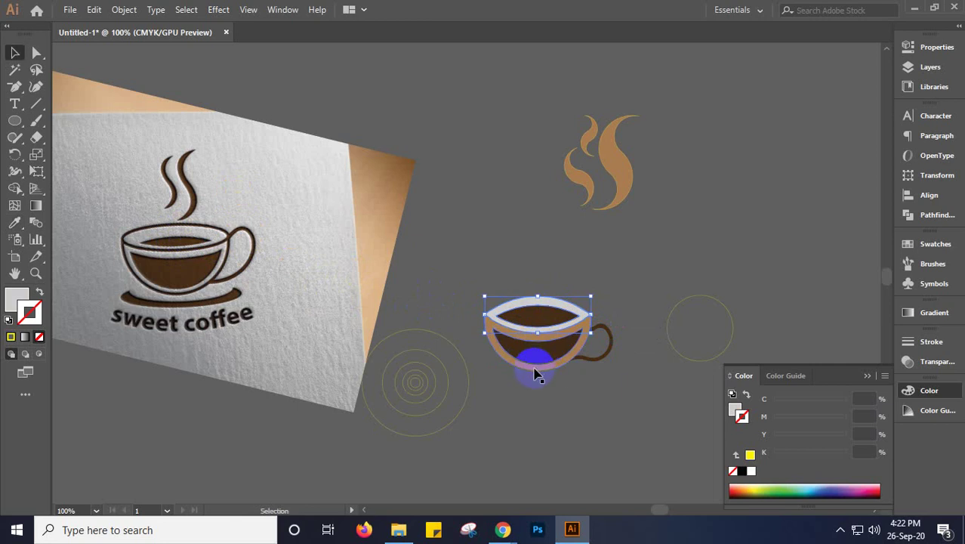
# Fill the outer bowl shape with a light grey sampled from the reference image's paper, and deselect it
pyautogui.click(534, 368)
pyautogui.press('i')
pyautogui.click(257, 243)
pyautogui.click(239, 190)
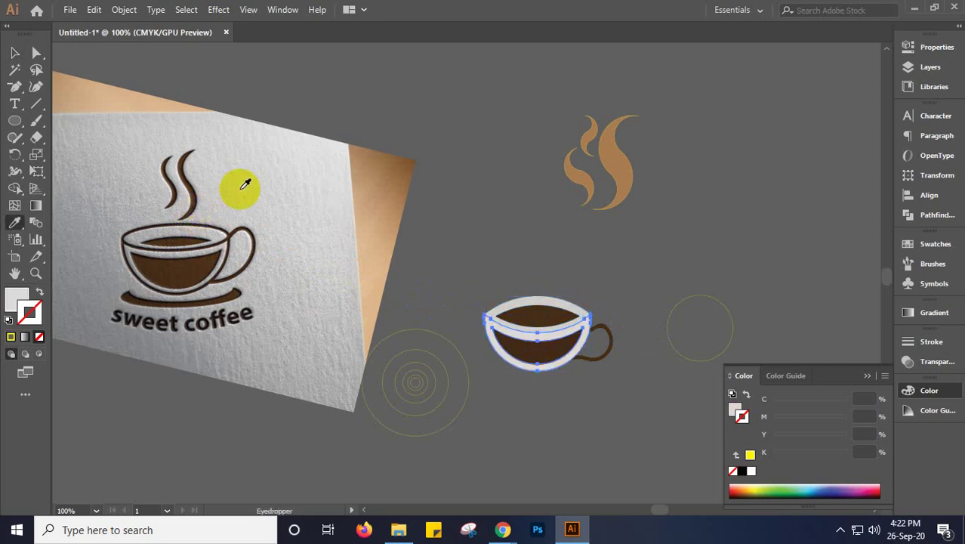
pyautogui.press('v')
pyautogui.click(559, 278)
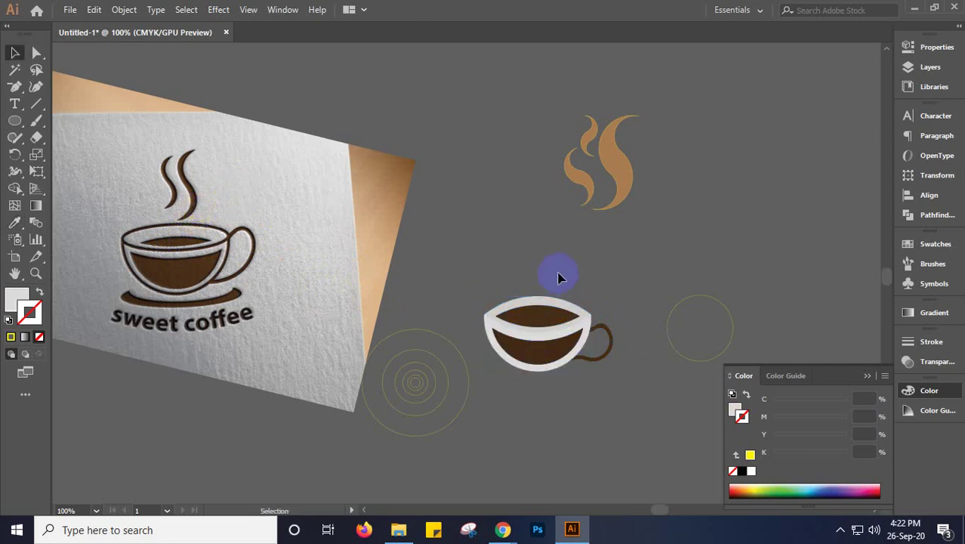
# Try several paper shades from the reference image on the outer bowl shape, ending with a darker grey than the rim's, and deselect it
pyautogui.click(559, 341)
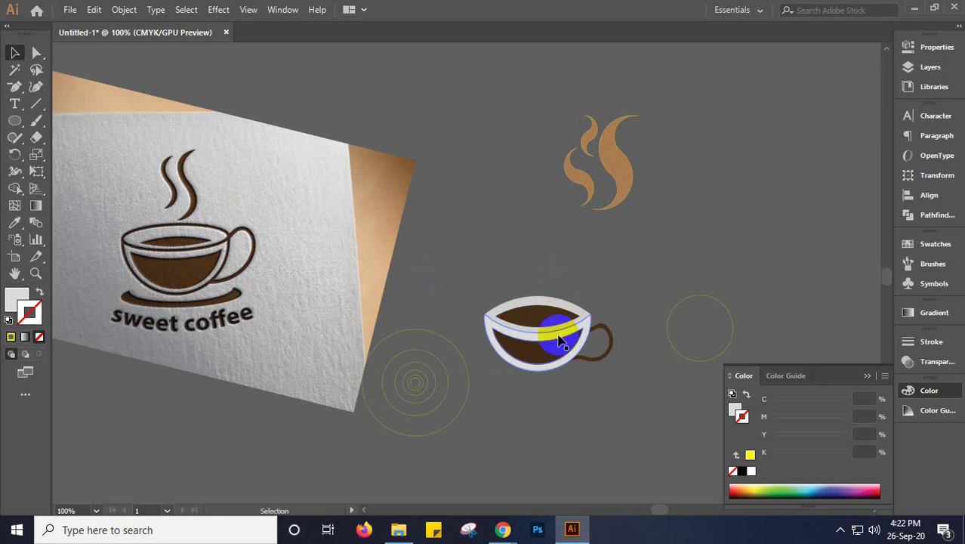
pyautogui.keyDown('shift'); pyautogui.click(555, 370); pyautogui.keyUp('shift')
pyautogui.press('i')
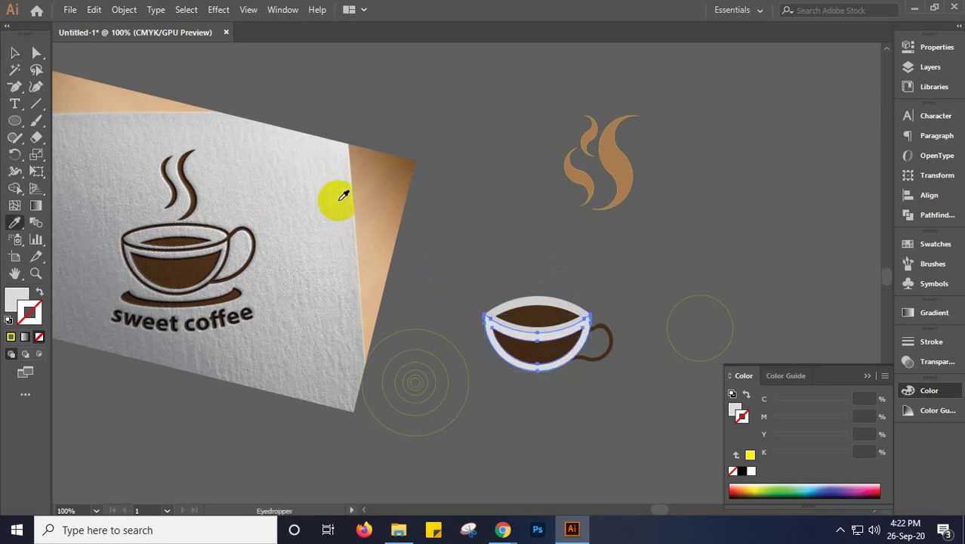
pyautogui.click(199, 222)
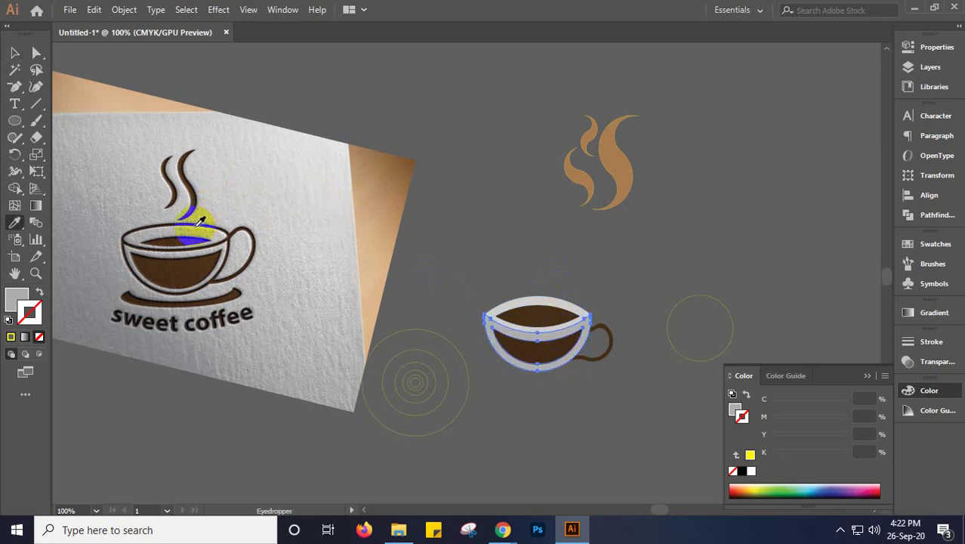
pyautogui.click(196, 226)
pyautogui.click(217, 194)
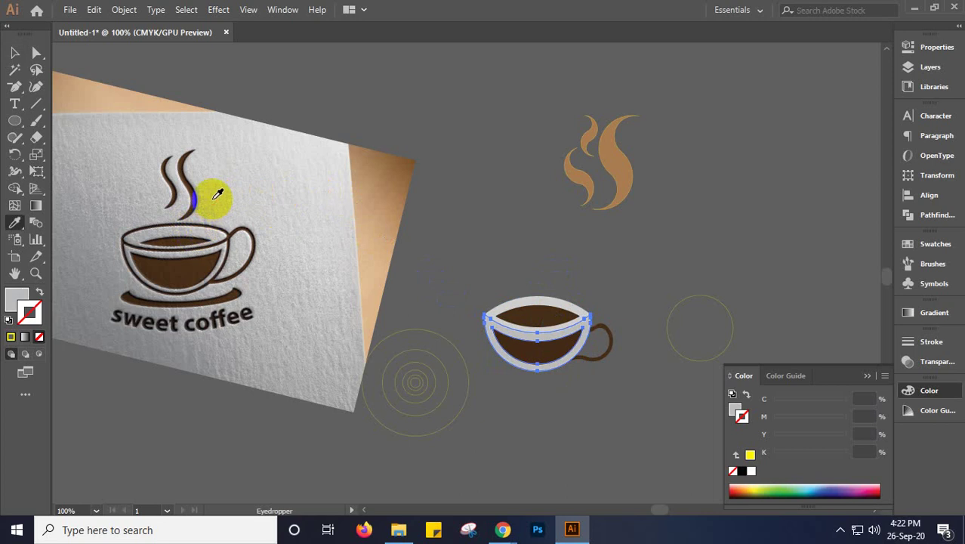
pyautogui.click(321, 217)
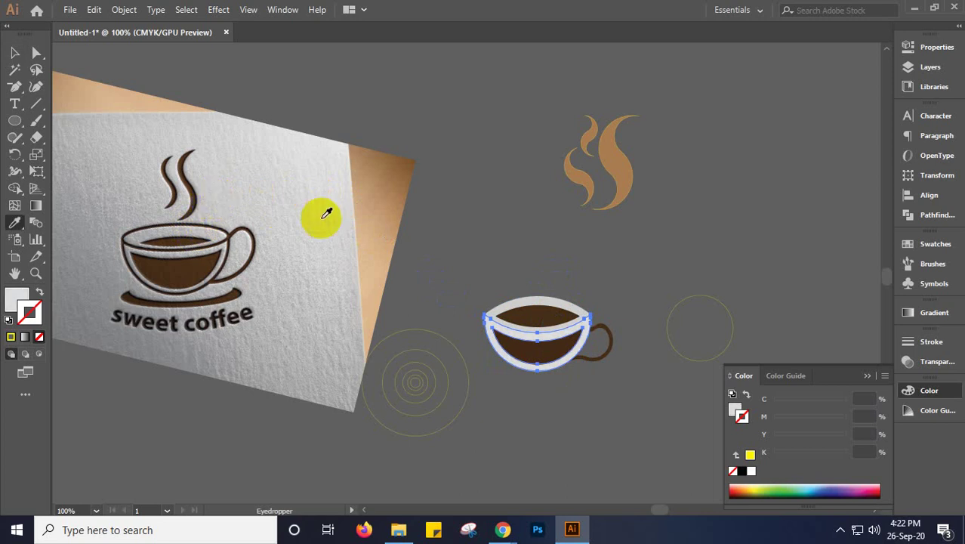
pyautogui.click(309, 150)
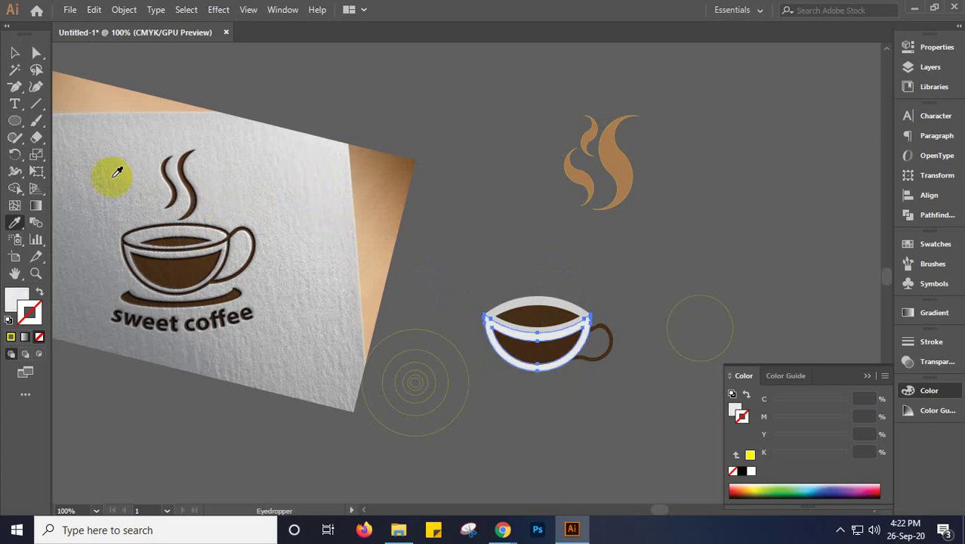
pyautogui.click(111, 175)
pyautogui.click(98, 224)
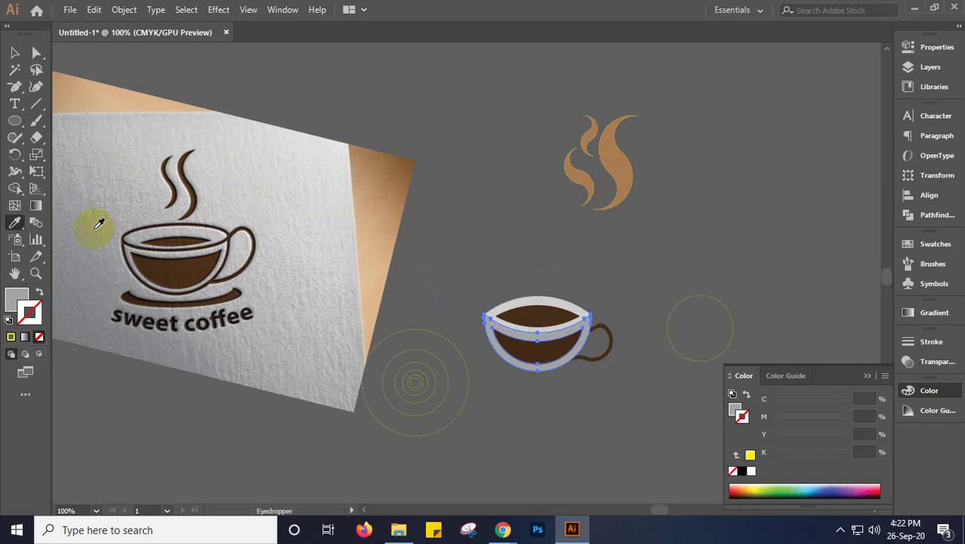
pyautogui.click(86, 281)
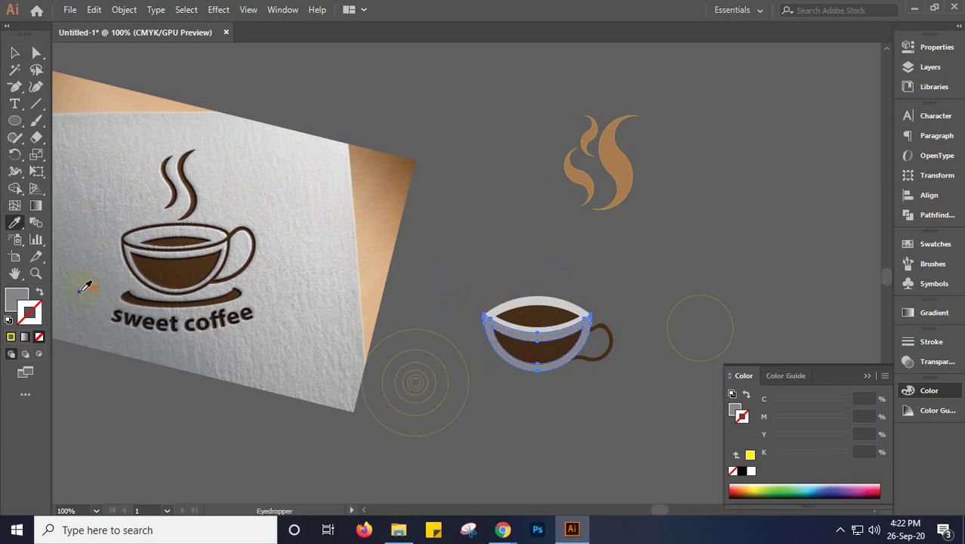
pyautogui.press('v')
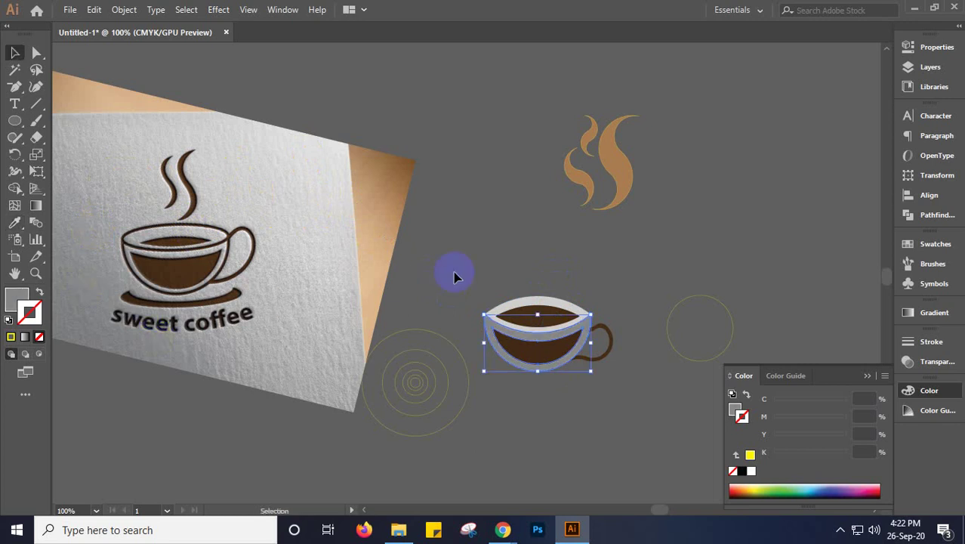
pyautogui.click(474, 256)
pyautogui.scroll(1, 561, 325)
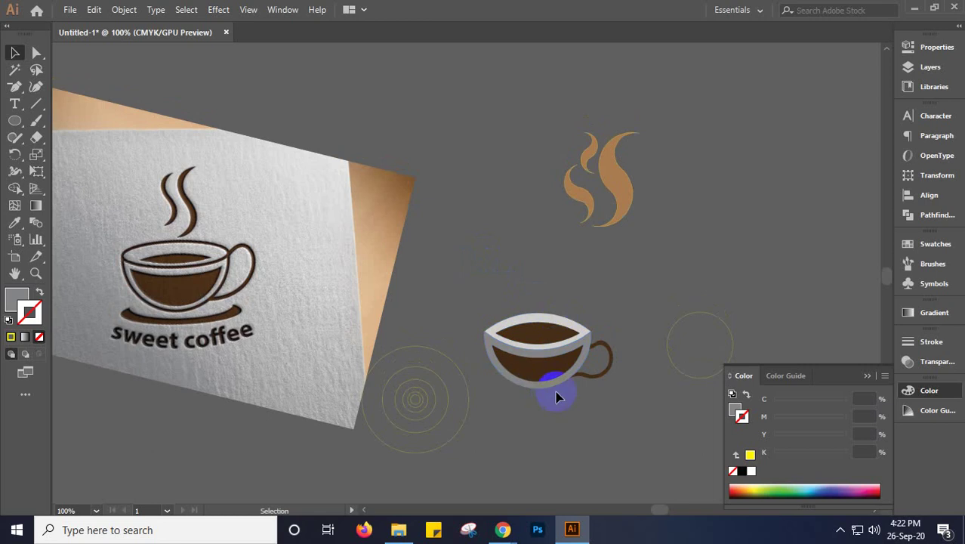
pyautogui.keyDown('alt'); pyautogui.scroll(1, 557, 393); pyautogui.keyUp('alt')
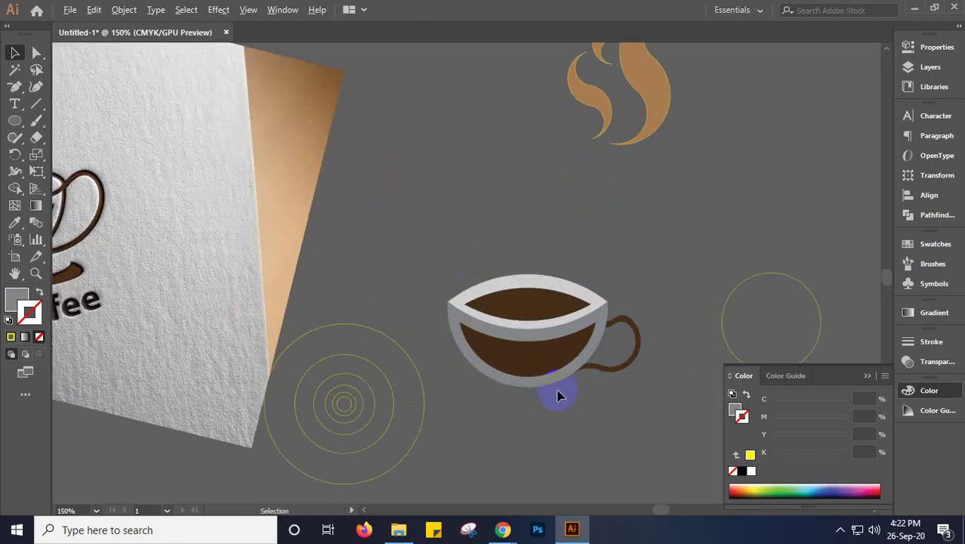
pyautogui.keyDown('alt'); pyautogui.scroll(2, 521, 362); pyautogui.keyUp('alt')
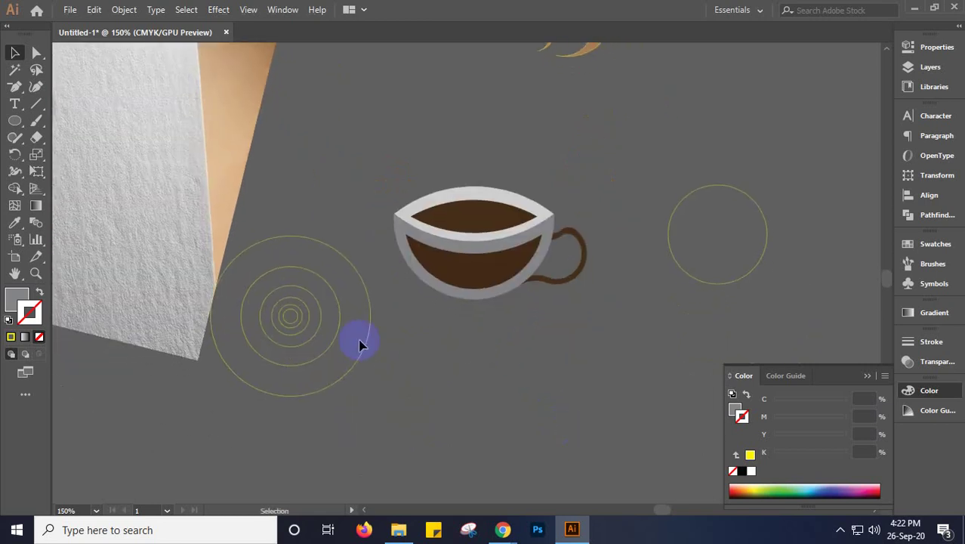
# Place a copy of the largest guide circle over the cup, enlarge it from its centre and shift it slightly up
pyautogui.click(365, 339)
pyautogui.keyDown('alt'); pyautogui.moveTo(365, 339); pyautogui.dragTo(557, 264); pyautogui.keyUp('alt')
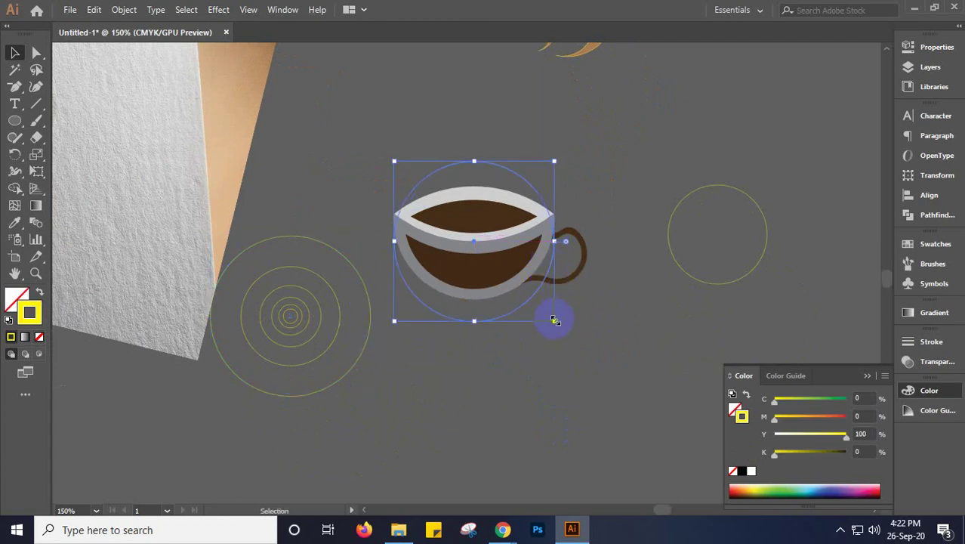
pyautogui.moveTo(553, 322); pyautogui.dragTo(573, 338)
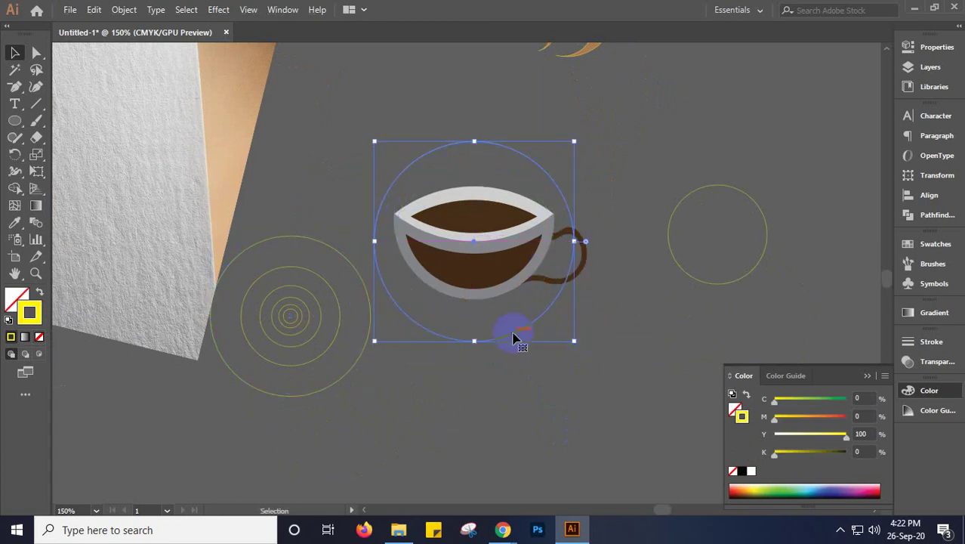
pyautogui.moveTo(512, 338); pyautogui.dragTo(513, 321)
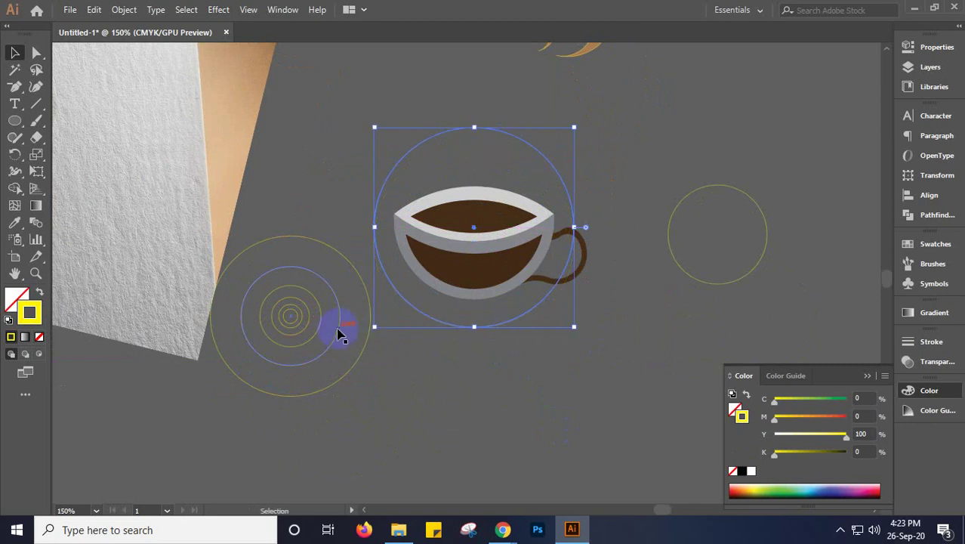
pyautogui.click(336, 333)
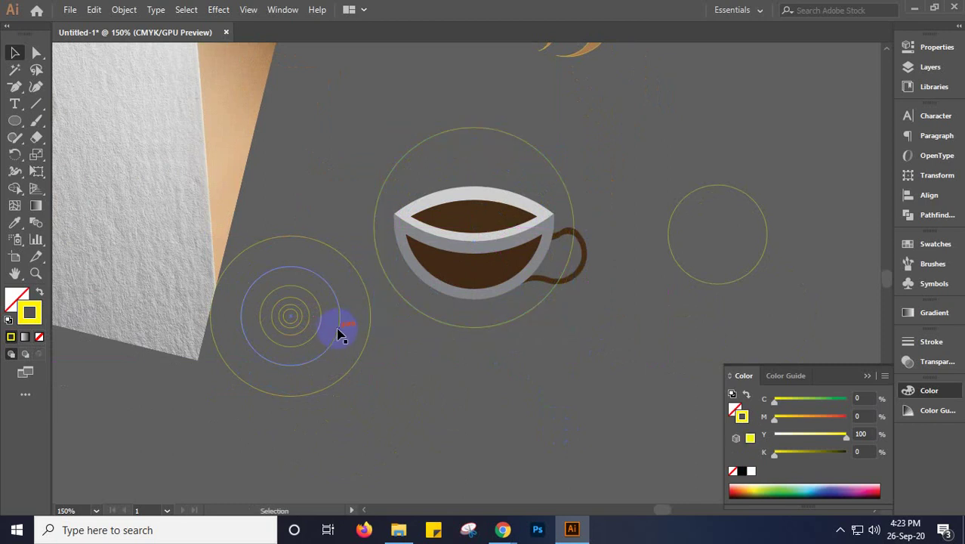
pyautogui.click(339, 331)
pyautogui.click(485, 337)
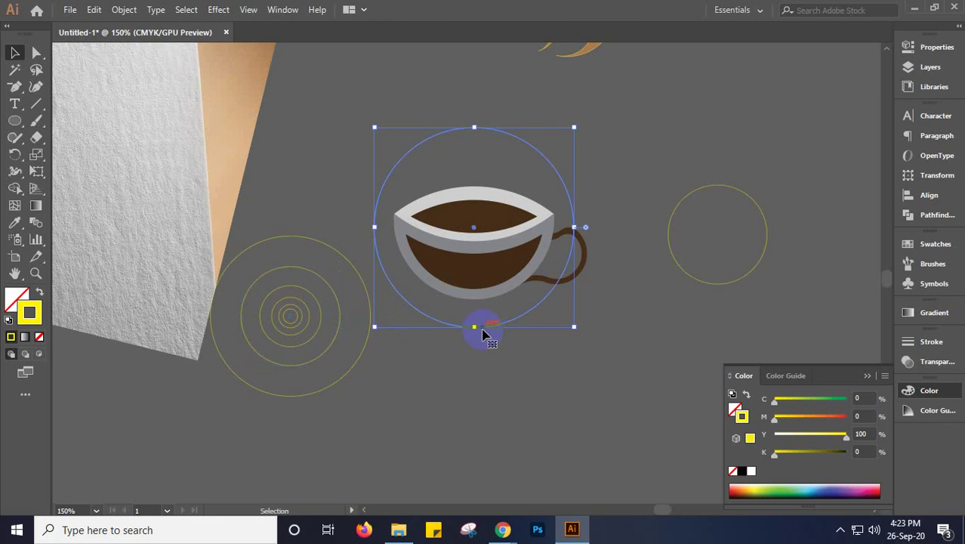
pyautogui.moveTo(483, 330); pyautogui.dragTo(481, 321)
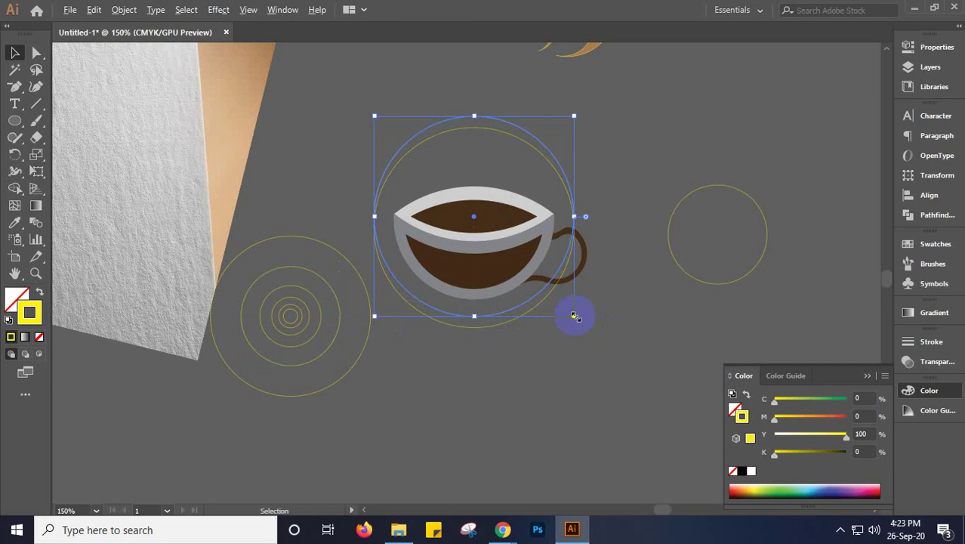
pyautogui.moveTo(574, 315); pyautogui.dragTo(574, 316)
pyautogui.hotkey('ctrl', 'shift', 'a')
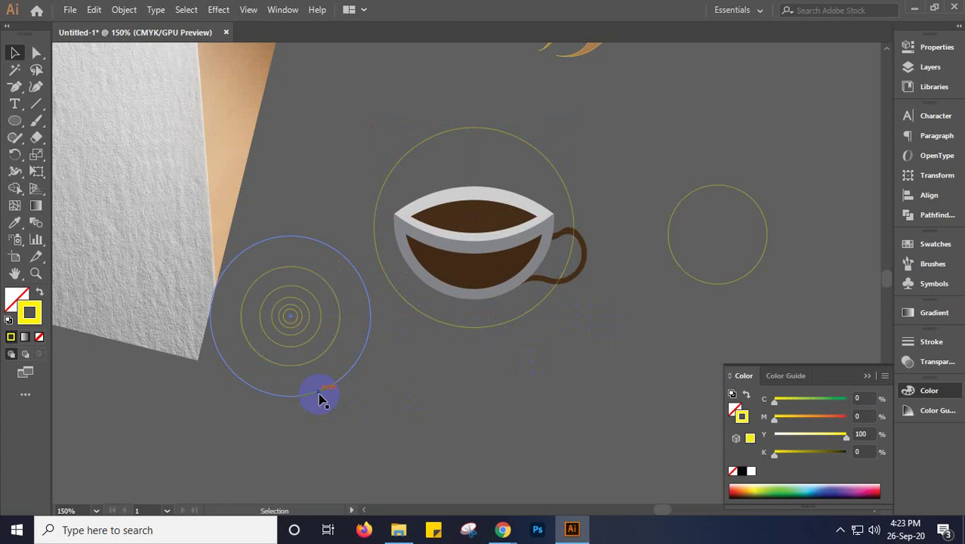
# Flatten the large circle into a smaller ellipse around the cup's lower bowl and add a smaller concentric copy inside it
pyautogui.click(463, 330)
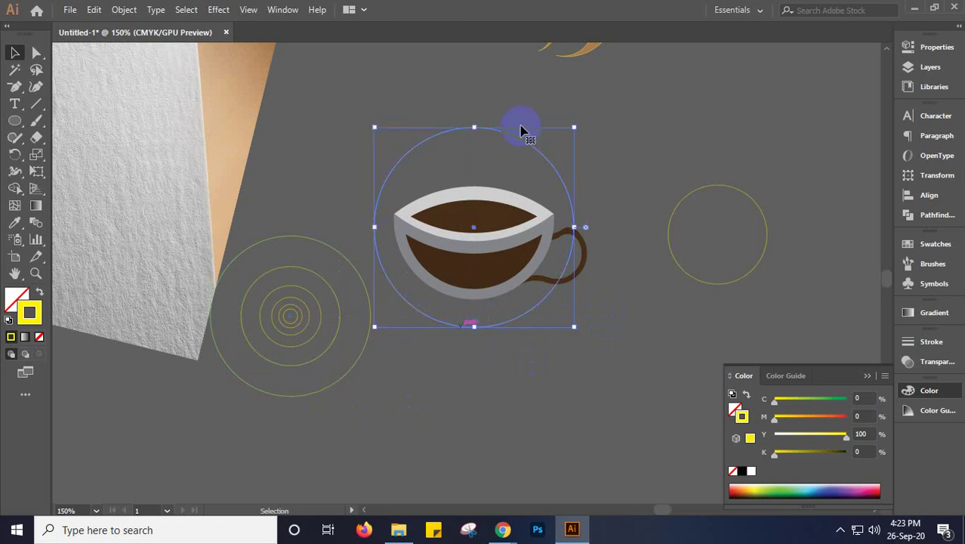
pyautogui.moveTo(474, 128); pyautogui.dragTo(471, 201)
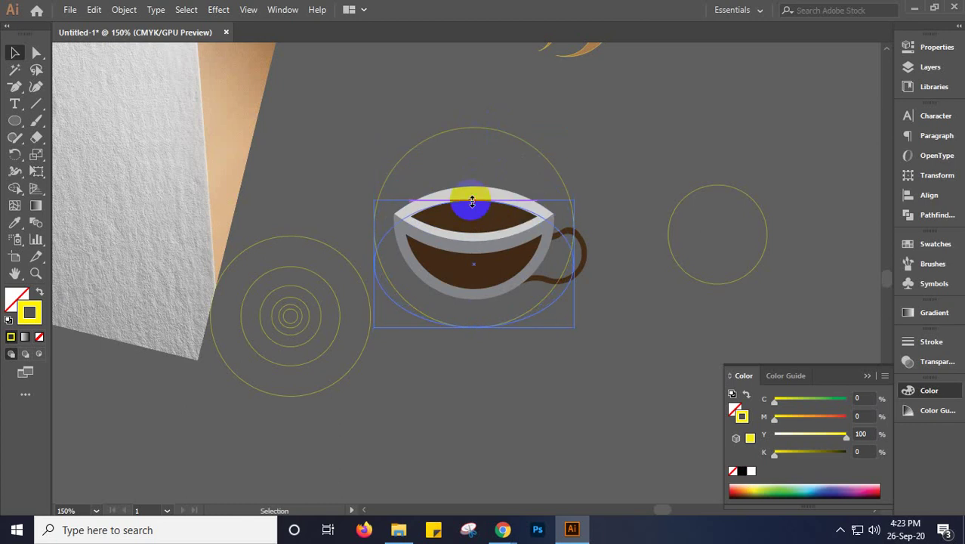
pyautogui.click(593, 332)
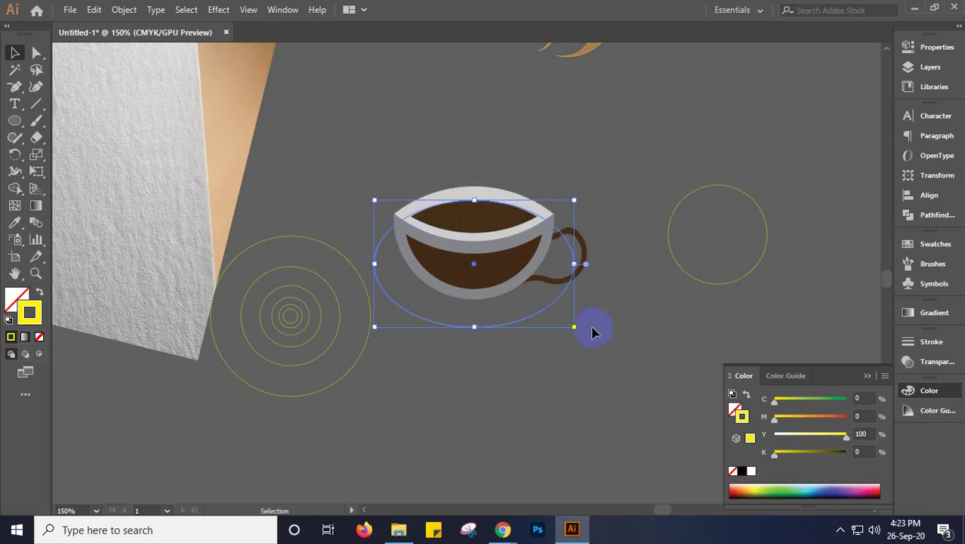
pyautogui.moveTo(573, 326); pyautogui.dragTo(555, 311)
pyautogui.moveTo(486, 312); pyautogui.dragTo(486, 329)
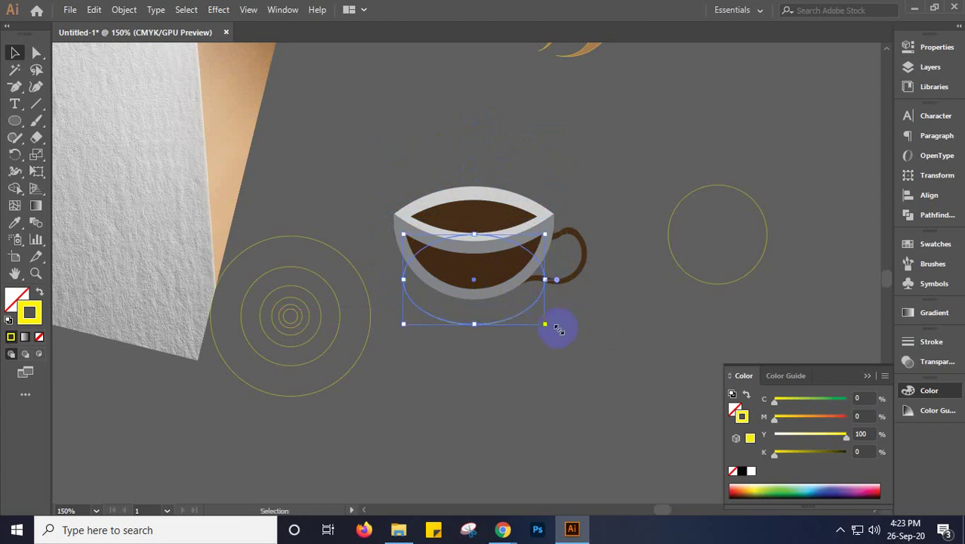
pyautogui.moveTo(545, 325); pyautogui.dragTo(527, 316)
pyautogui.scroll(2, 528, 317)
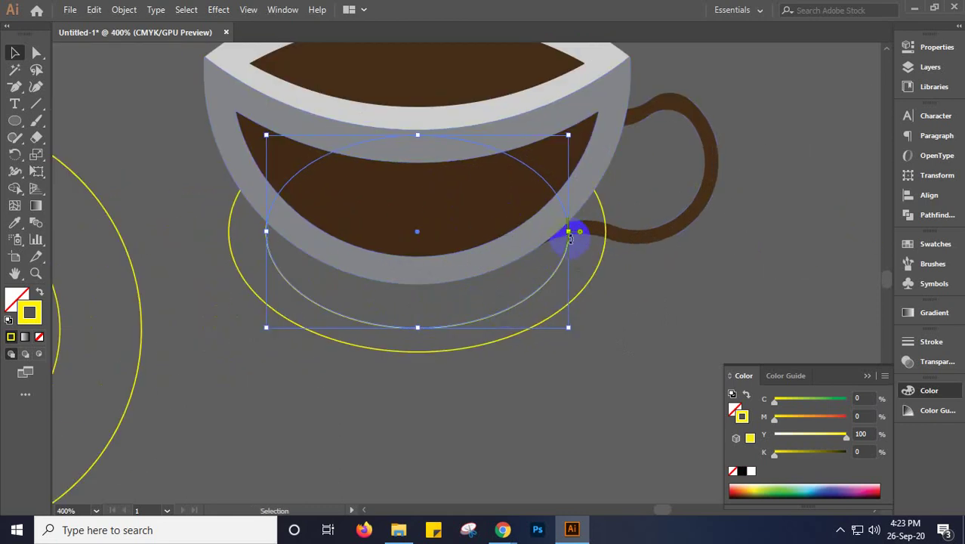
pyautogui.moveTo(570, 232); pyautogui.dragTo(656, 232)
pyautogui.hotkey('ctrl', 'z')
pyautogui.moveTo(504, 142); pyautogui.dragTo(464, 138)
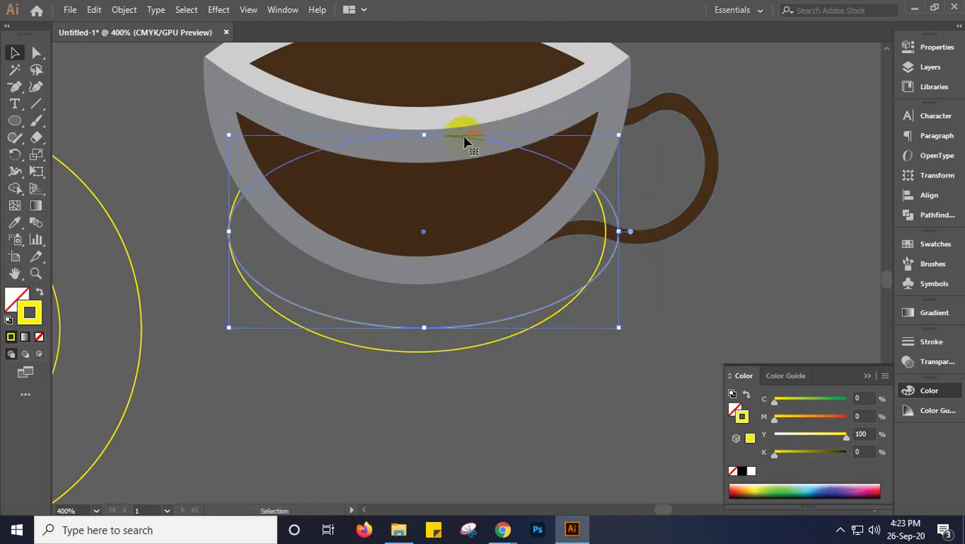
pyautogui.press('a')
pyautogui.hotkey('ctrl', 'z')
pyautogui.press('v')
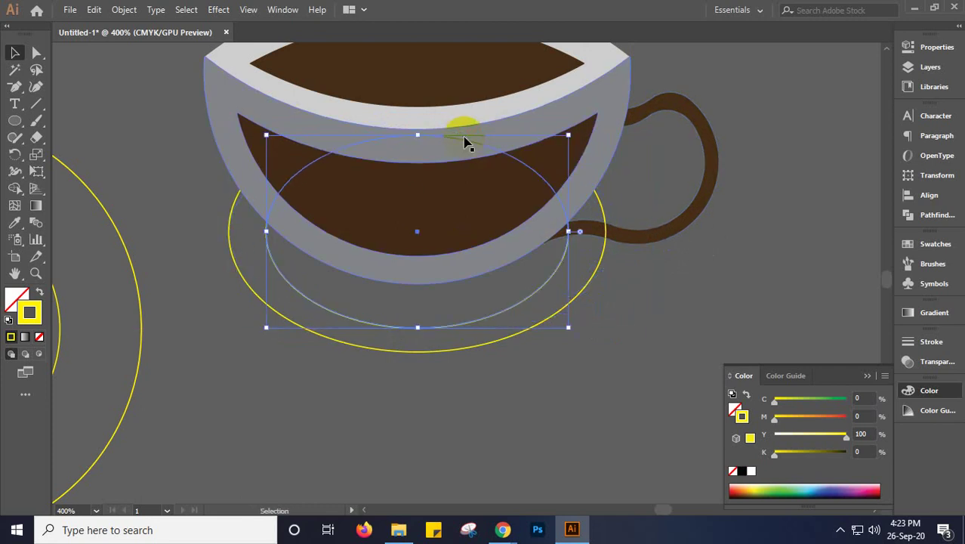
# Stretch the outer ellipse slightly downward to widen the gap below the inner ellipse
pyautogui.moveTo(416, 327); pyautogui.dragTo(417, 361)
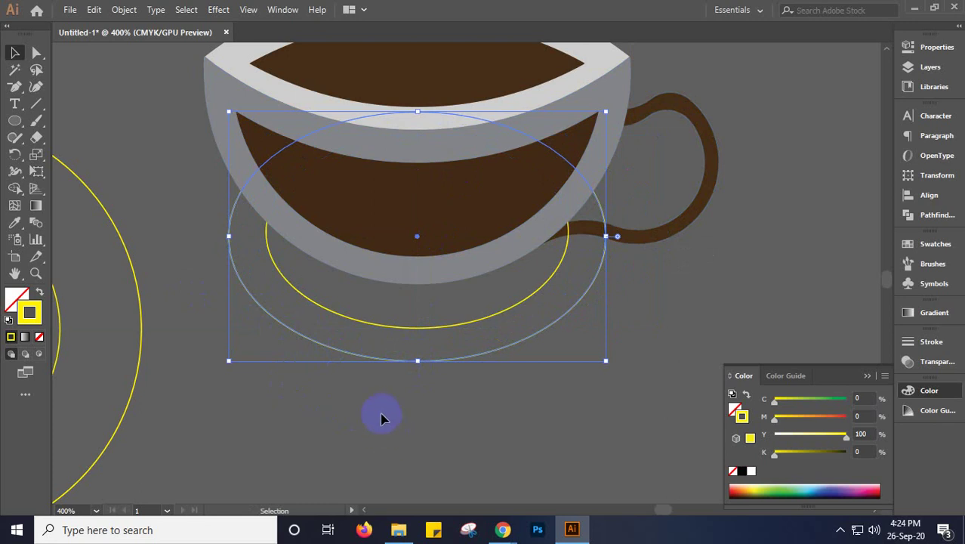
pyautogui.press('a')
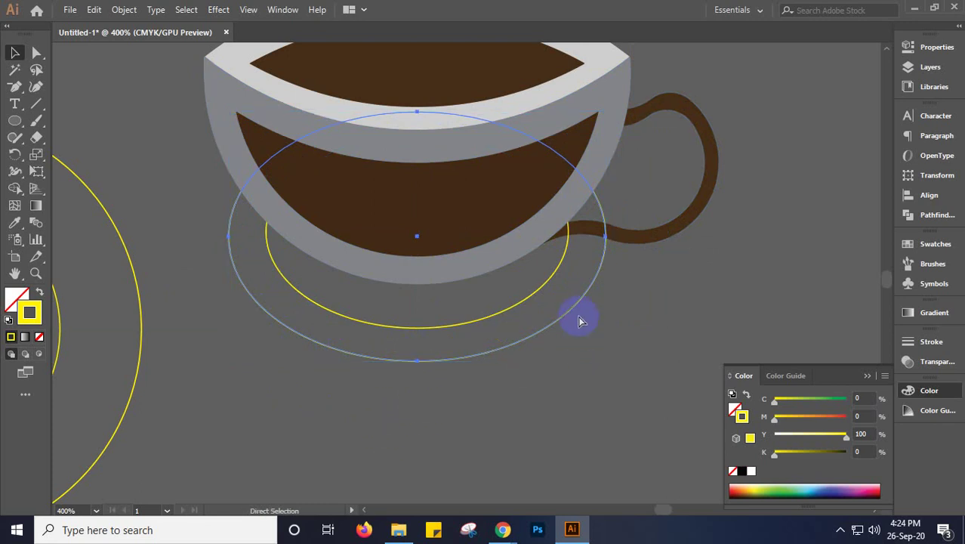
pyautogui.press('v')
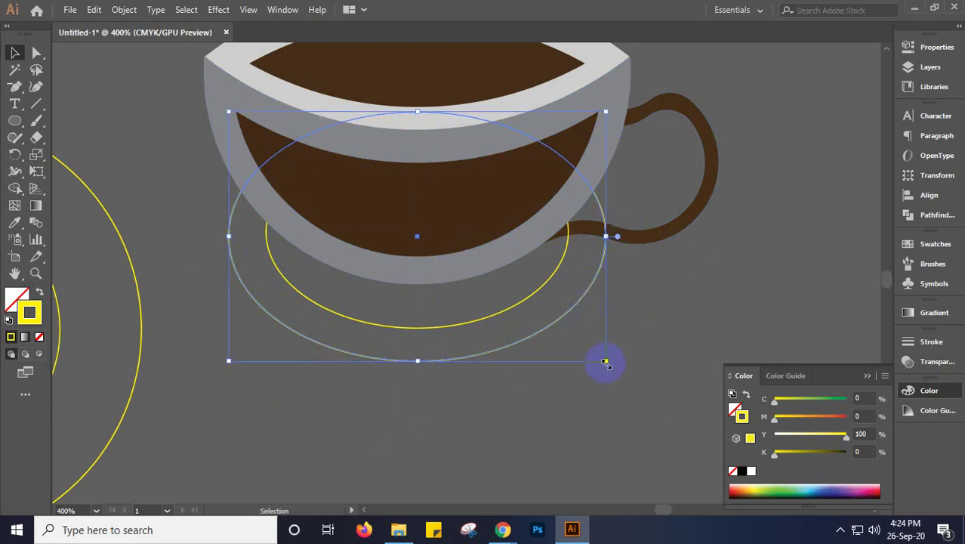
# Make a reduced copy of the outer ellipse, reshape it into a small near-round circle and place it inside the outer ellipse's lower left edge
pyautogui.moveTo(606, 361); pyautogui.dragTo(545, 319)
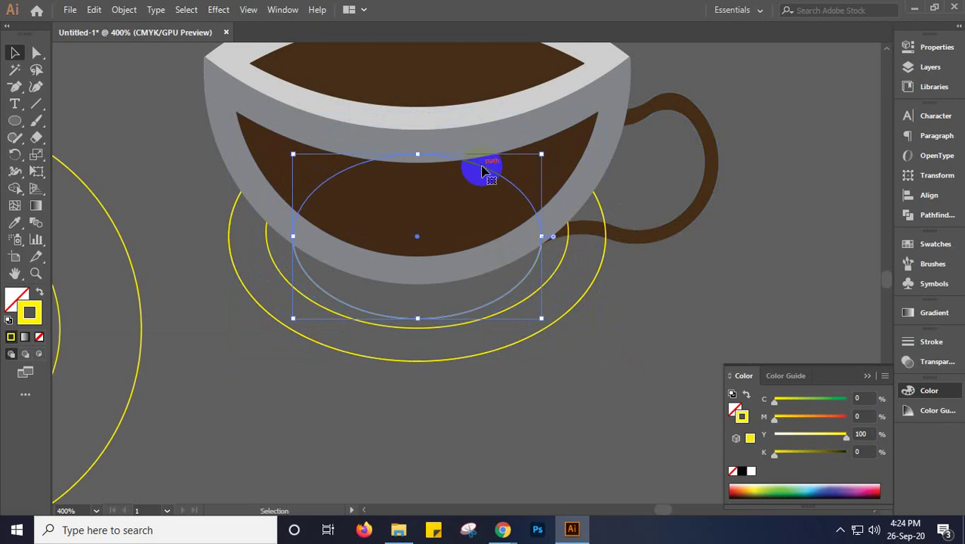
pyautogui.moveTo(485, 168); pyautogui.dragTo(410, 278)
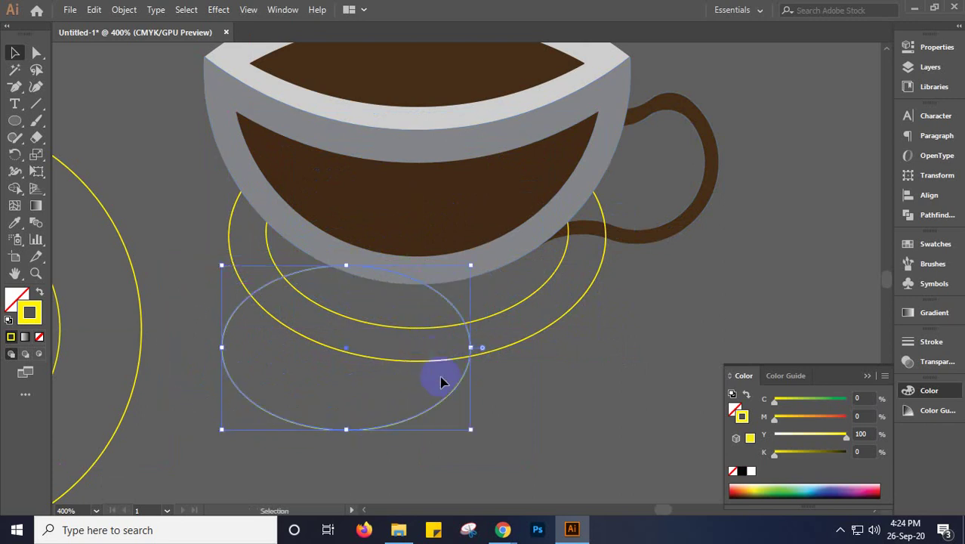
pyautogui.moveTo(470, 430); pyautogui.dragTo(392, 378)
pyautogui.moveTo(325, 323); pyautogui.dragTo(290, 217)
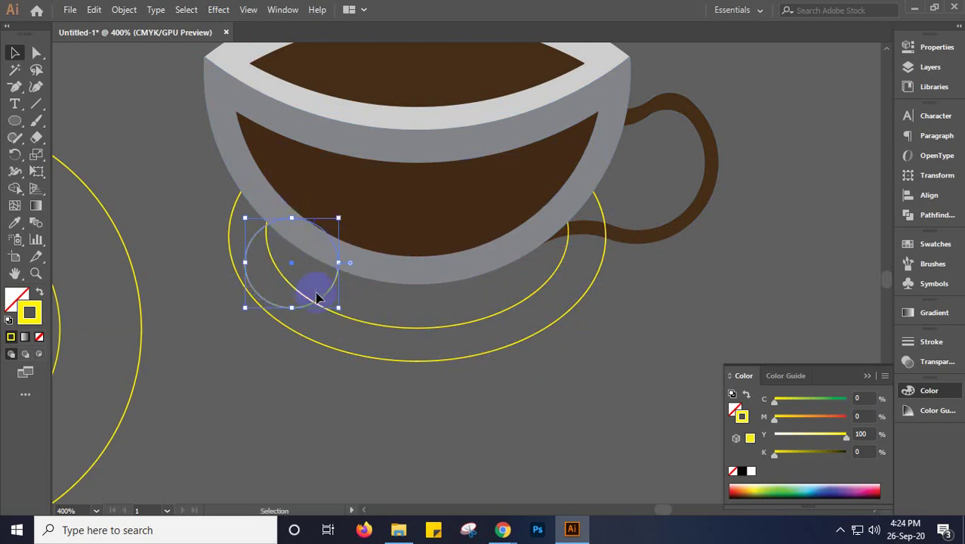
pyautogui.moveTo(326, 297); pyautogui.dragTo(323, 309)
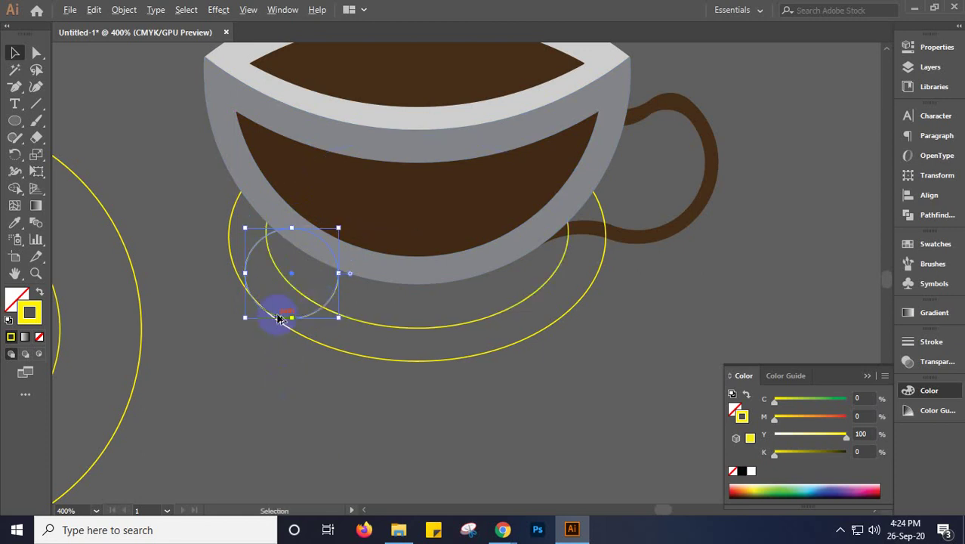
# Align the inner and outer ellipses on their horizontal centres and deselect them
pyautogui.scroll(1, 278, 319)
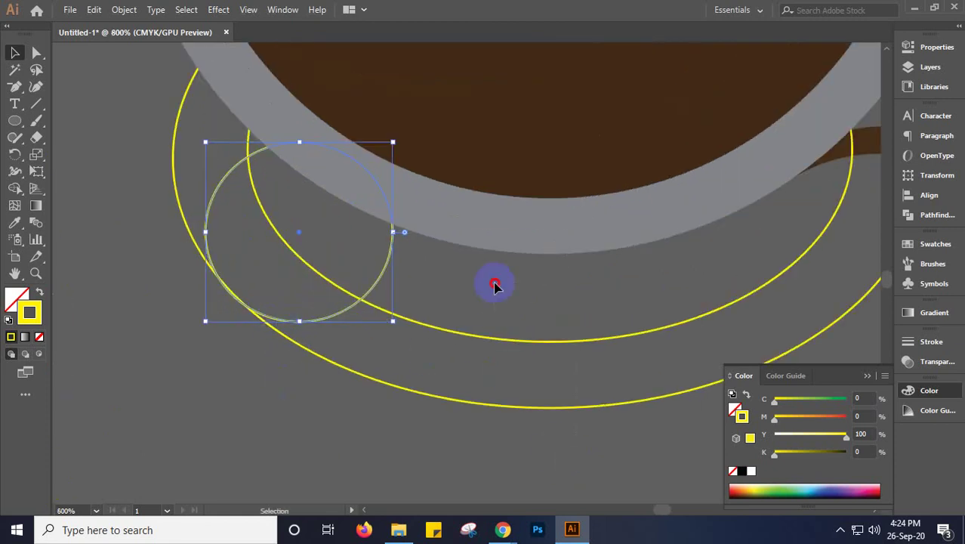
pyautogui.moveTo(495, 286); pyautogui.dragTo(830, 280)
pyautogui.click(930, 194)
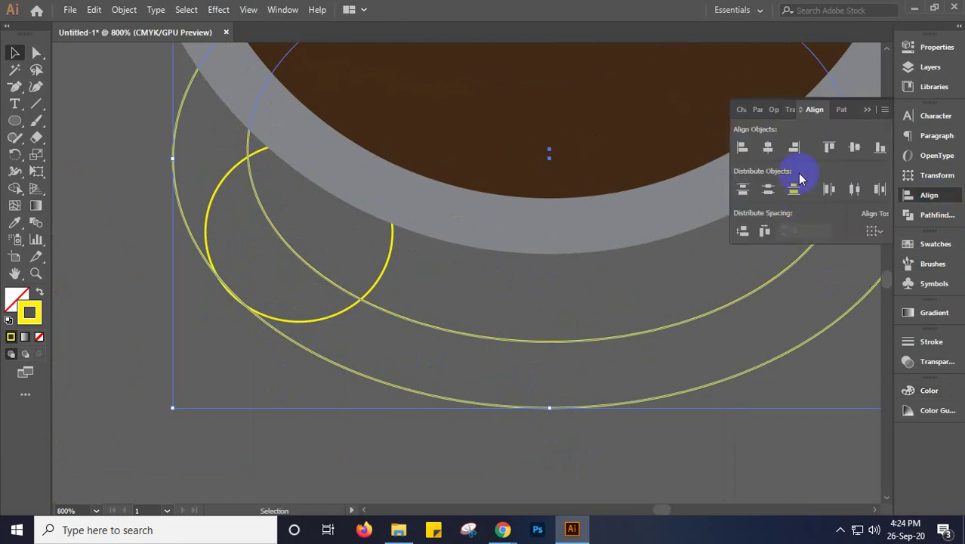
pyautogui.click(769, 148)
pyautogui.scroll(-2, 534, 318)
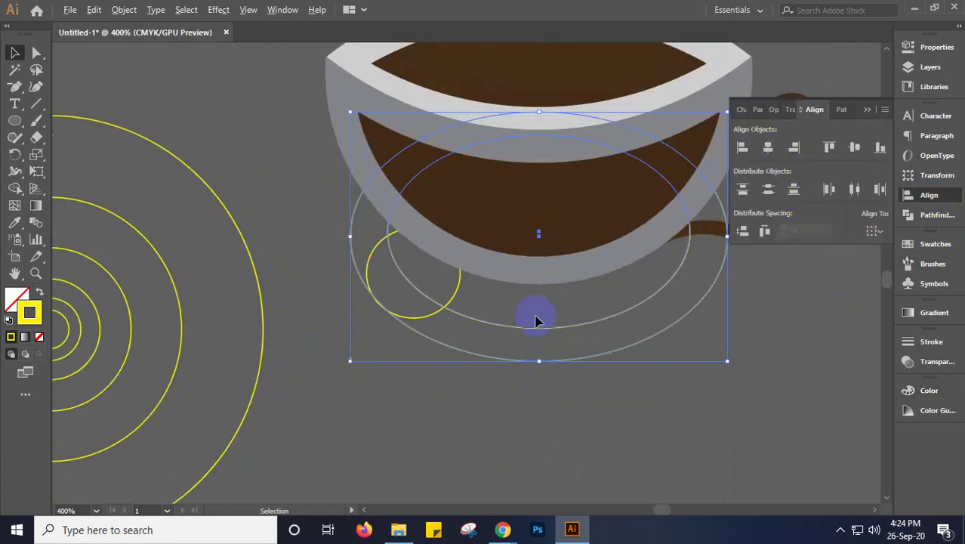
pyautogui.moveTo(535, 321); pyautogui.dragTo(271, 396)
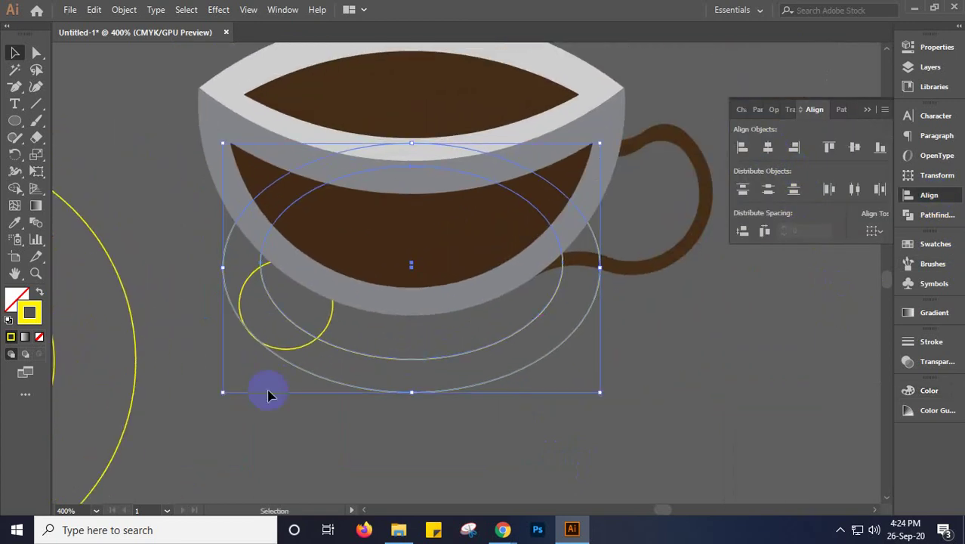
pyautogui.click(253, 440)
# Switch to outline view and nudge the small circle until it touches the outer ellipse's lower left curve
pyautogui.scroll(2, 260, 338)
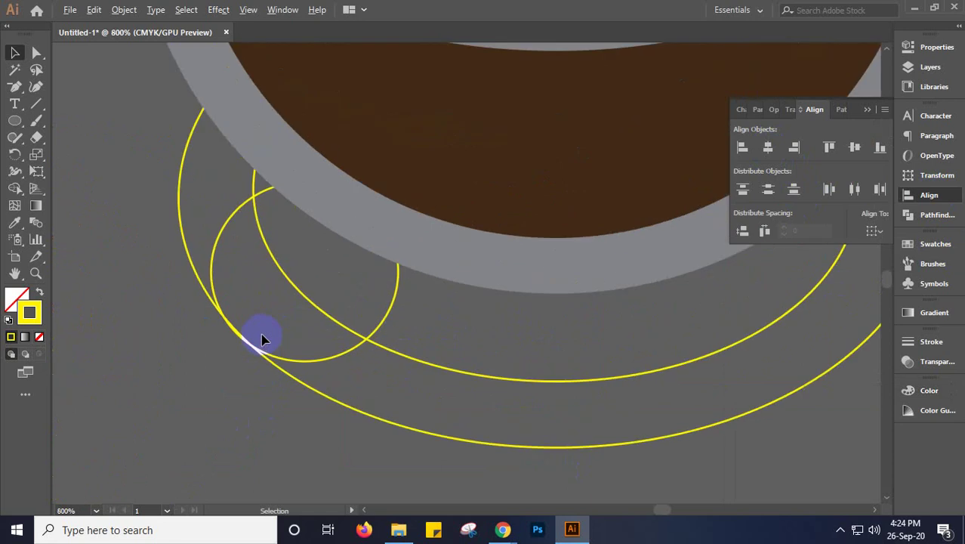
pyautogui.click(298, 362)
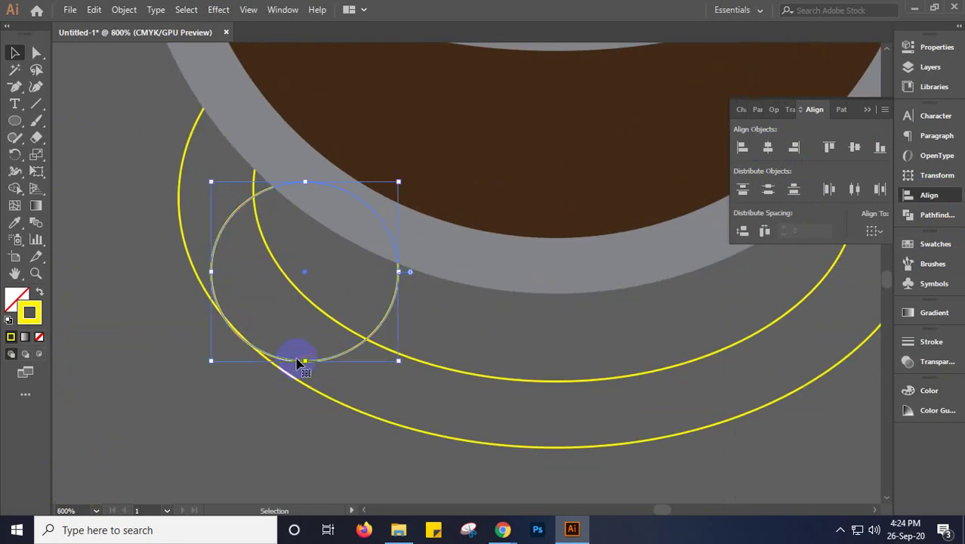
pyautogui.moveTo(298, 362); pyautogui.dragTo(295, 357)
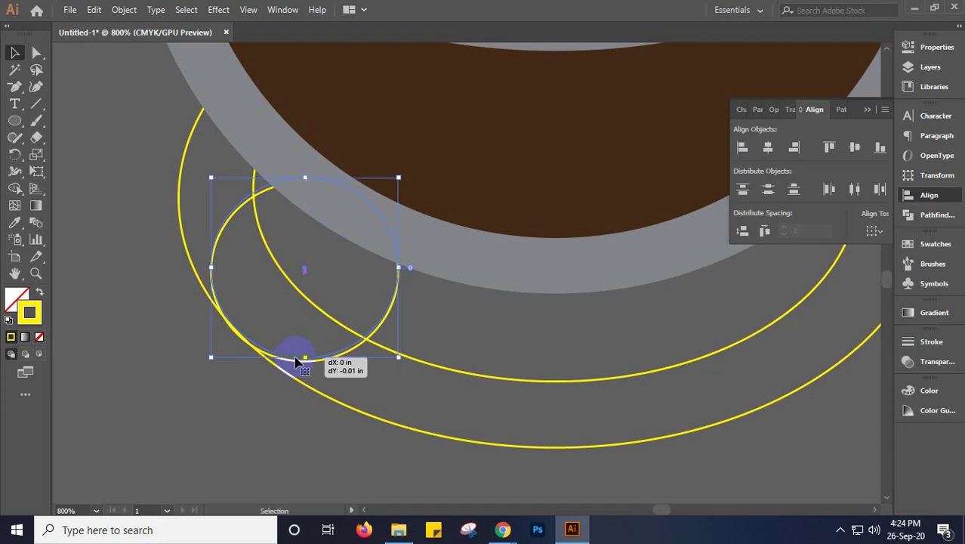
pyautogui.hotkey('ctrl', 'y')
pyautogui.keyDown('alt'); pyautogui.scroll(3, 237, 331); pyautogui.keyUp('alt')
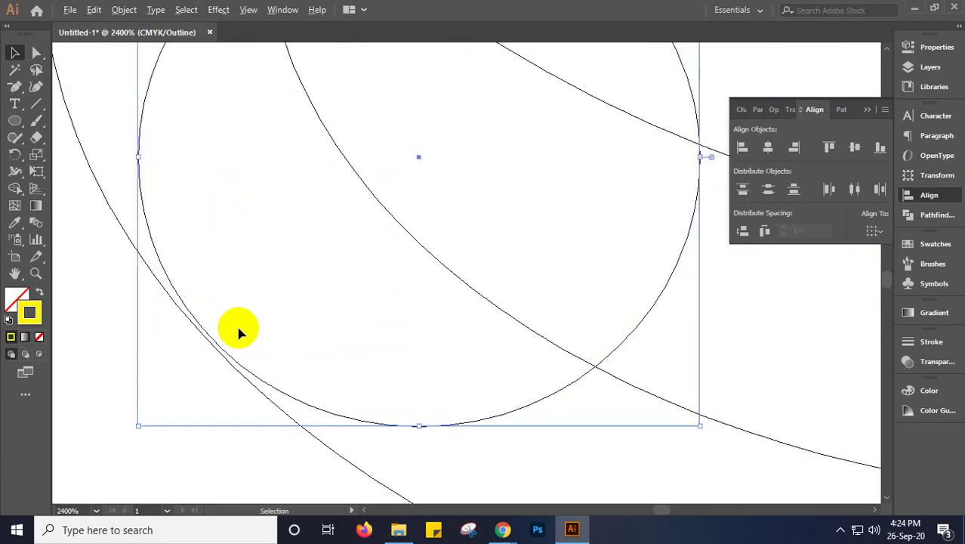
pyautogui.keyDown('alt'); pyautogui.scroll(1, 238, 331); pyautogui.keyUp('alt')
pyautogui.moveTo(243, 377); pyautogui.dragTo(243, 378)
pyautogui.keyDown('alt'); pyautogui.scroll(-5, 243, 377); pyautogui.keyUp('alt')
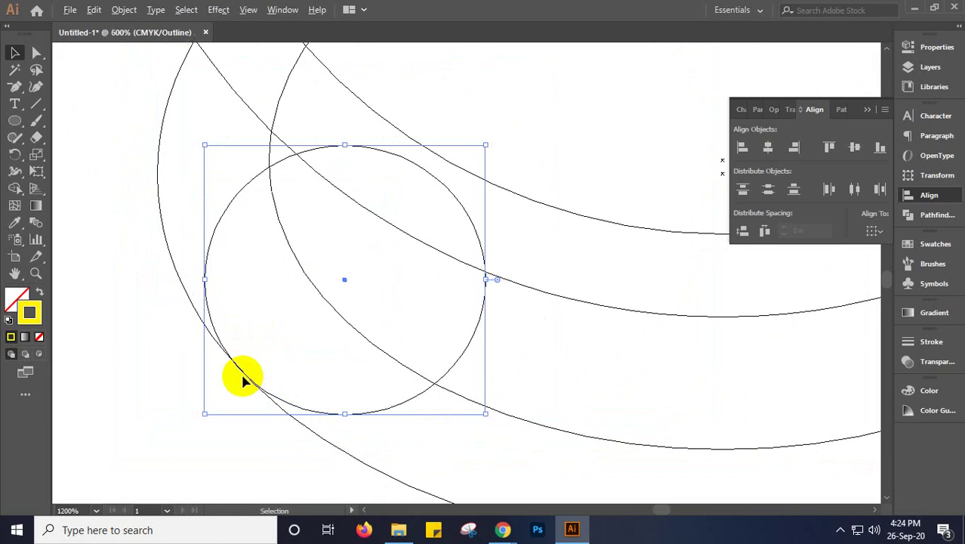
# Copy the small circle straight across to the outer ellipse's right side and nudge it to touch the outer curve
pyautogui.moveTo(430, 420); pyautogui.dragTo(348, 411)
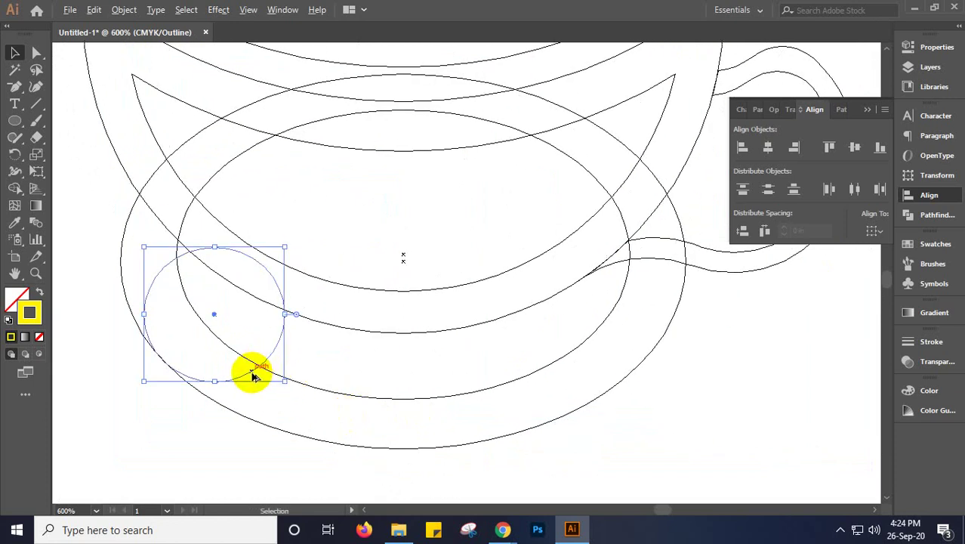
pyautogui.moveTo(244, 375); pyautogui.dragTo(620, 385)
pyautogui.hotkey('ctrl', '=')
pyautogui.hotkey('ctrl', '=')
pyautogui.hotkey('ctrl', '=')
pyautogui.hotkey('ctrl', '=')
pyautogui.hotkey('ctrl', '=')
pyautogui.hotkey('ctrl', '=')
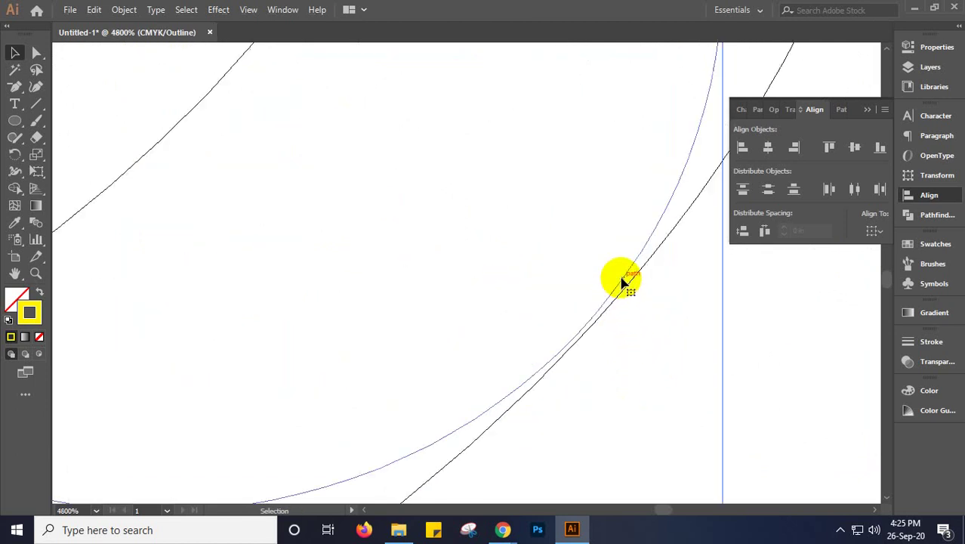
pyautogui.moveTo(621, 275); pyautogui.dragTo(630, 281)
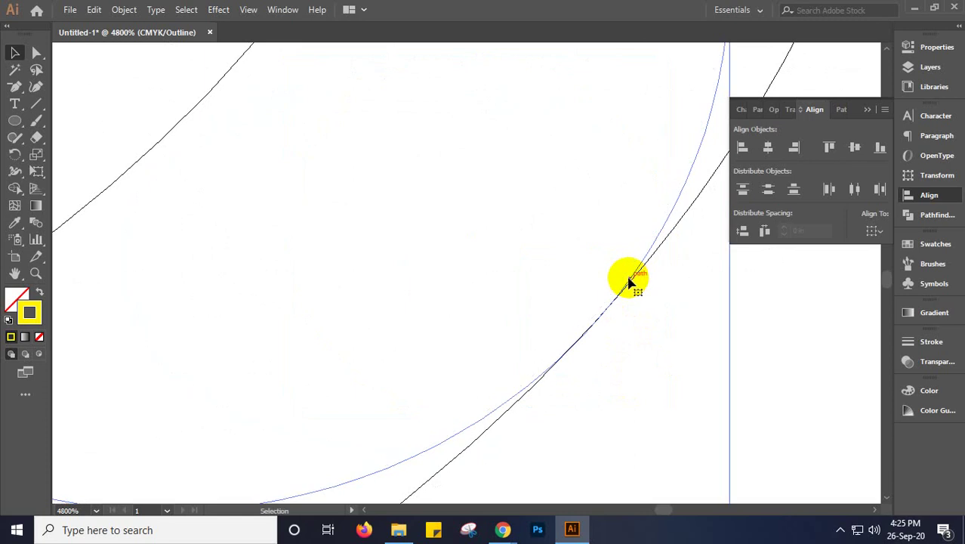
pyautogui.hotkey('ctrl', '-')
pyautogui.hotkey('ctrl', '-')
pyautogui.hotkey('ctrl', '-')
pyautogui.hotkey('ctrl', '-')
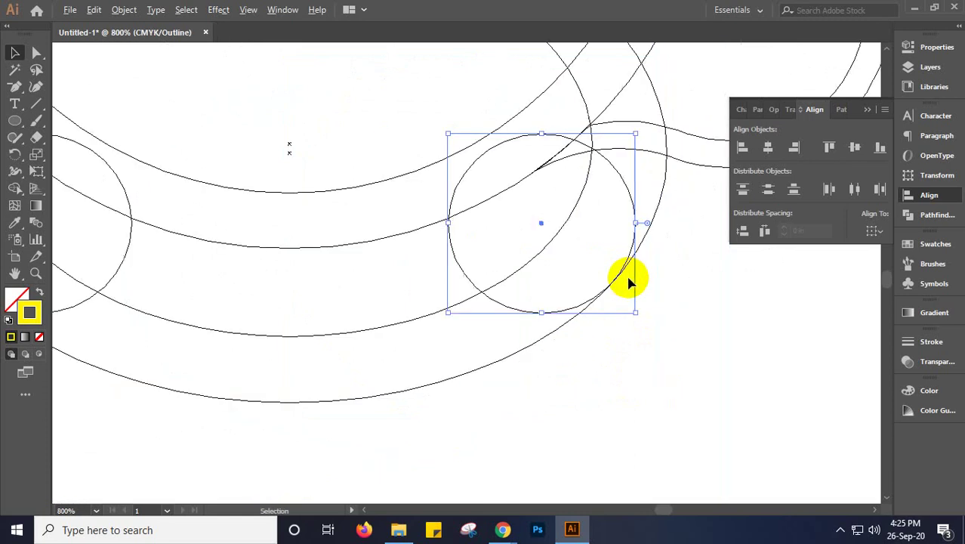
pyautogui.hotkey('ctrl', '-')
pyautogui.hotkey('ctrl', '-')
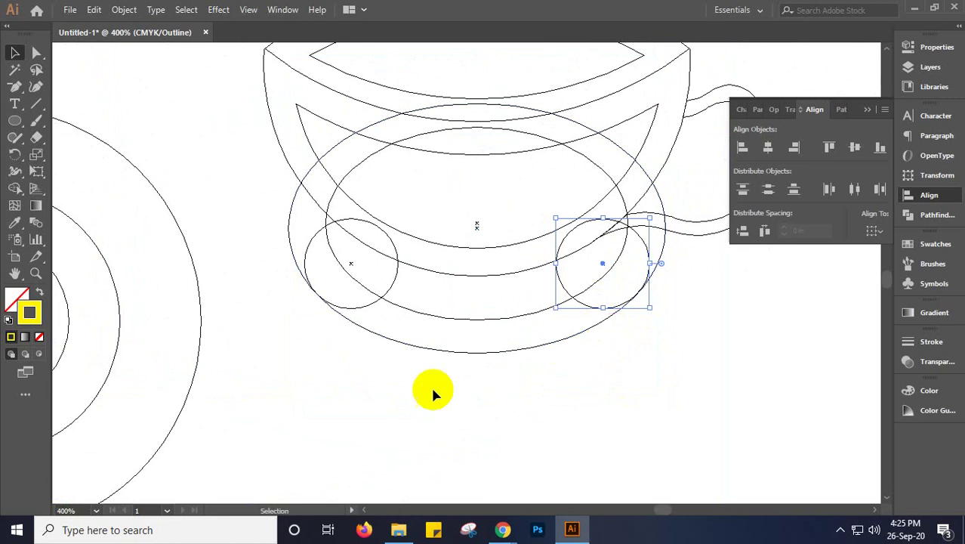
# Select both ellipses and small circles, then use Shape Builder to merge and remove regions, leaving only a crescent saucer outline beneath the cup
pyautogui.moveTo(285, 275); pyautogui.dragTo(566, 374)
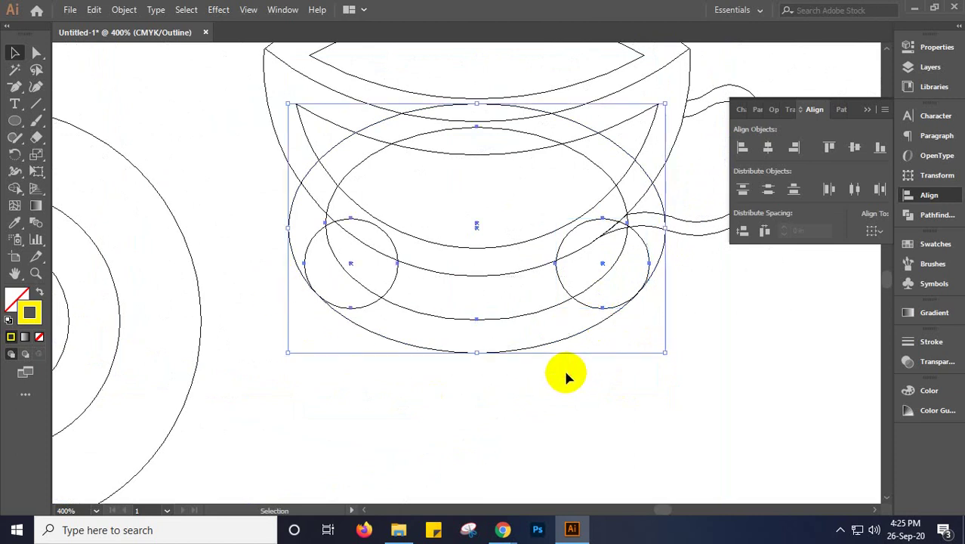
pyautogui.moveTo(265, 290); pyautogui.dragTo(687, 401)
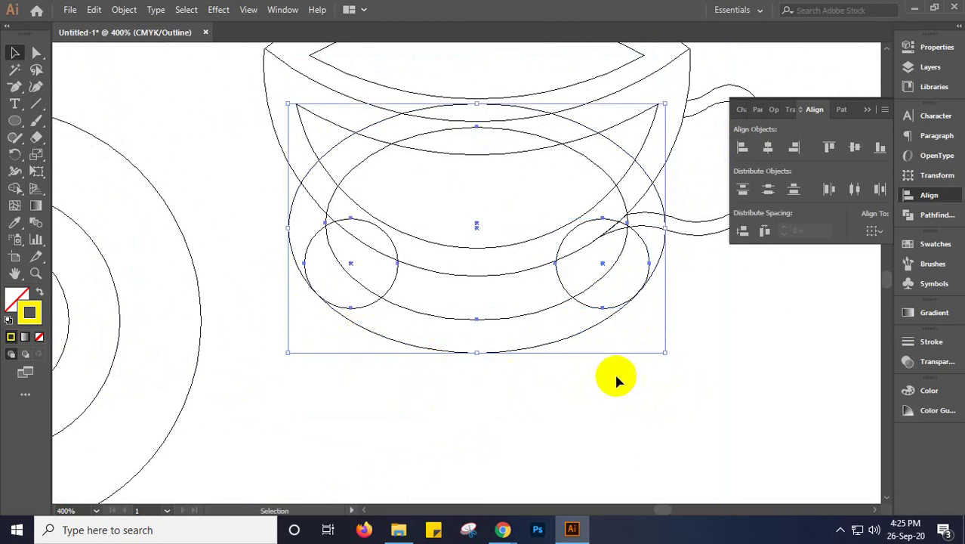
pyautogui.click(15, 188)
pyautogui.moveTo(345, 287)
pyautogui.mouseDown()
pyautogui.moveTo(428, 325)
pyautogui.moveTo(565, 327)
pyautogui.moveTo(609, 294)
pyautogui.moveTo(596, 274)
pyautogui.mouseUp()
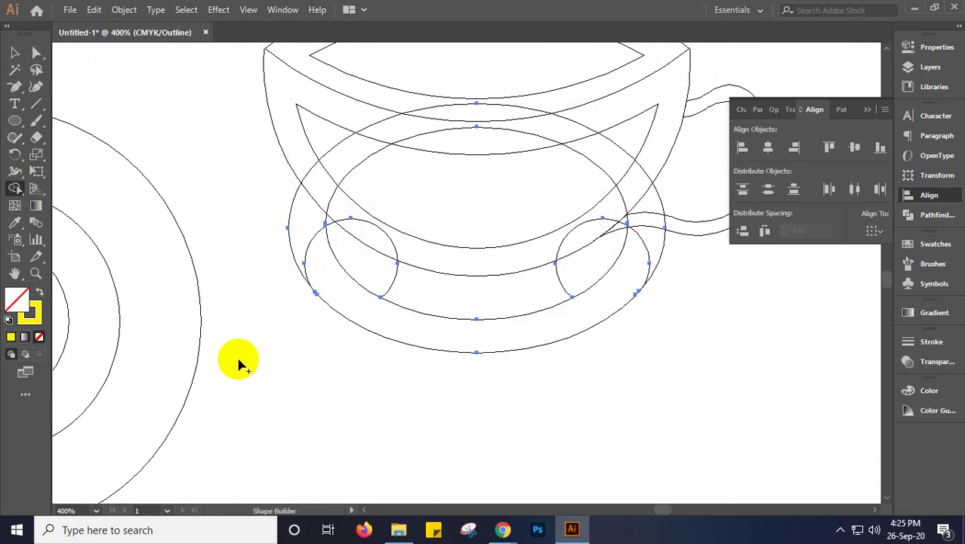
pyautogui.moveTo(254, 253)
pyautogui.mouseDown()
pyautogui.moveTo(344, 169)
pyautogui.moveTo(378, 255)
pyautogui.moveTo(578, 252)
pyautogui.moveTo(559, 250)
pyautogui.mouseUp()
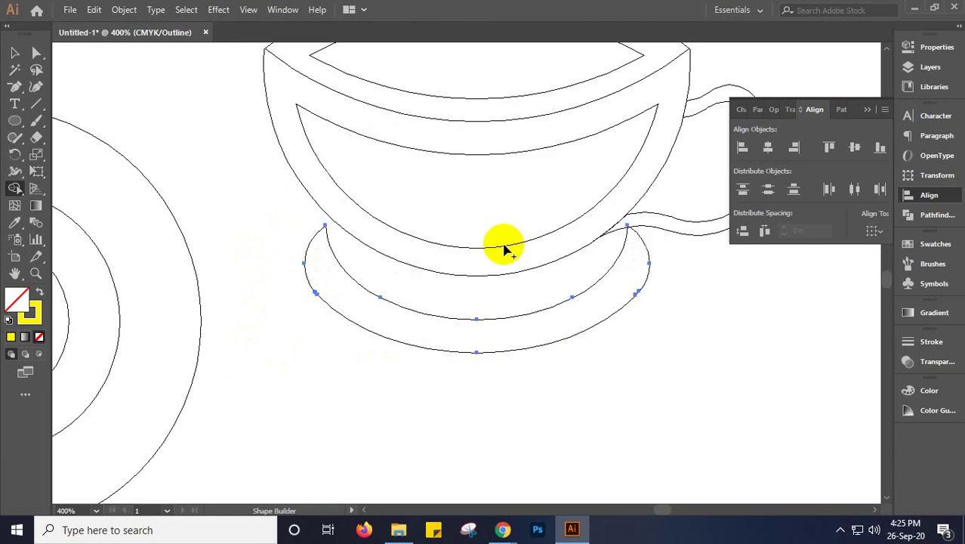
# Flatten the saucer outline and widen it equally on both sides until it extends slightly past the cup's width, then deselect it
pyautogui.click(14, 52)
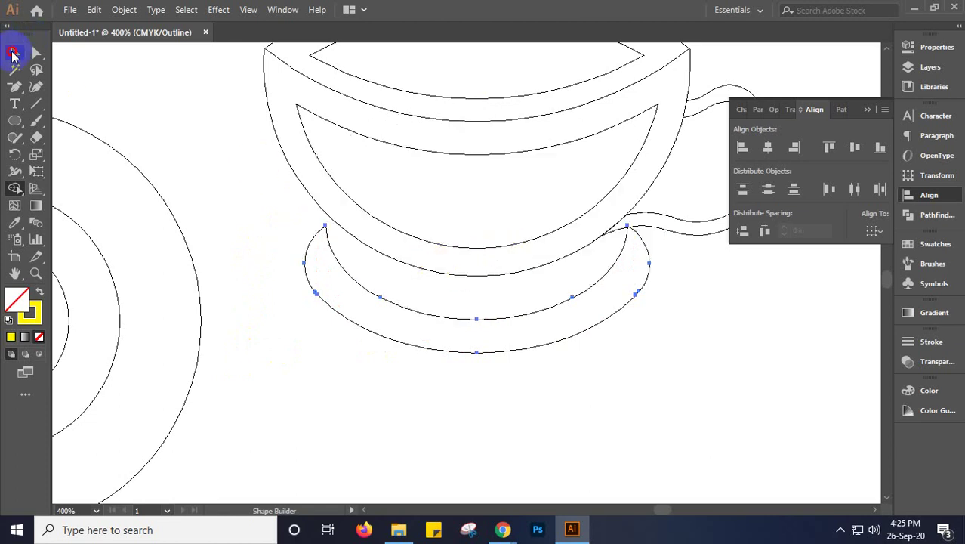
pyautogui.click(489, 315)
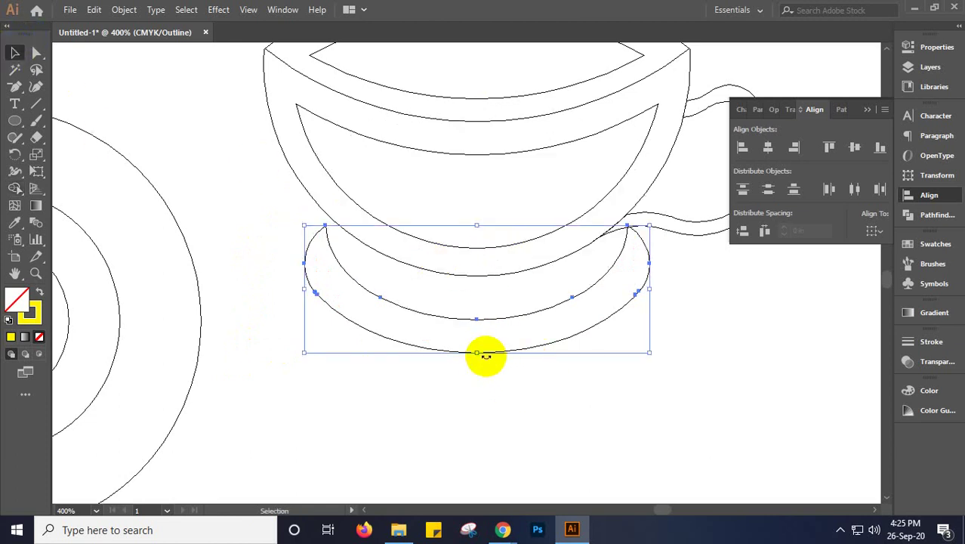
pyautogui.moveTo(476, 352); pyautogui.dragTo(477, 319)
pyautogui.moveTo(303, 272); pyautogui.dragTo(272, 273)
pyautogui.moveTo(649, 271); pyautogui.dragTo(682, 272)
pyautogui.moveTo(476, 318); pyautogui.dragTo(478, 329)
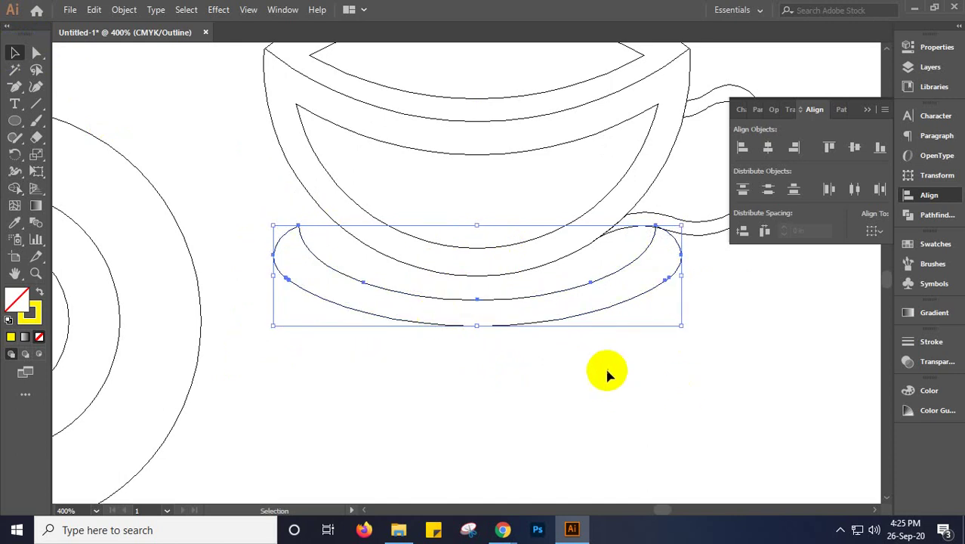
pyautogui.moveTo(476, 226); pyautogui.dragTo(476, 241)
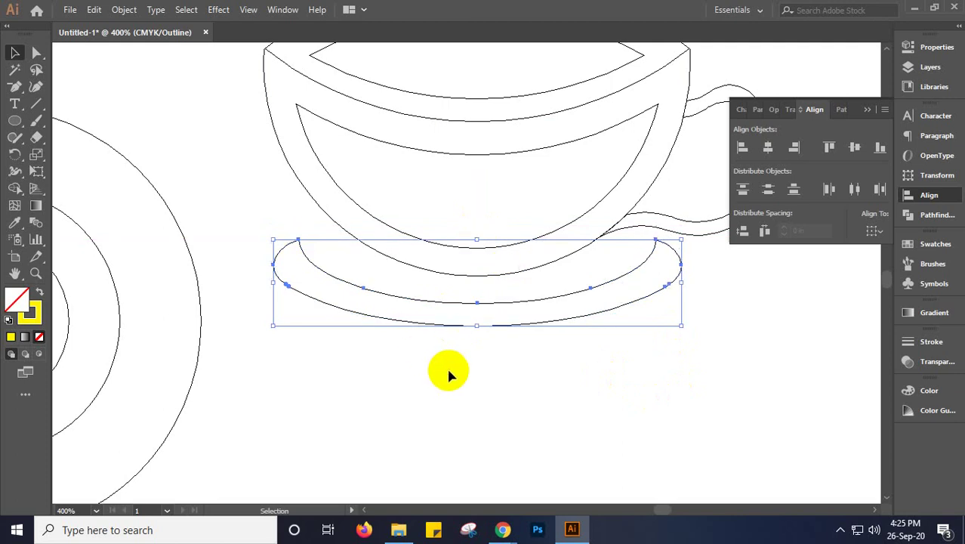
pyautogui.click(399, 340)
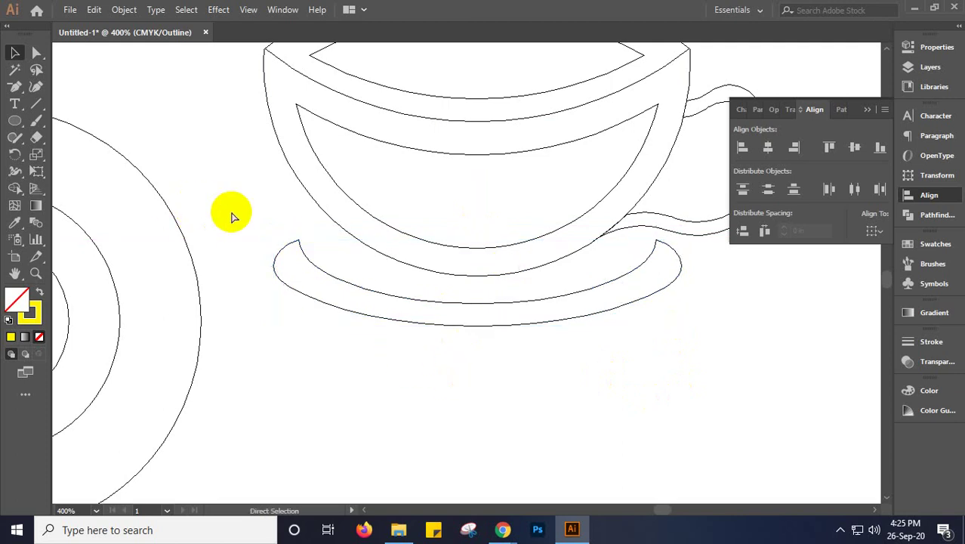
# Return to the preview view and shift the saucer's two upper tip anchors slightly outward
pyautogui.hotkey('ctrl', 'y')
pyautogui.click(36, 52)
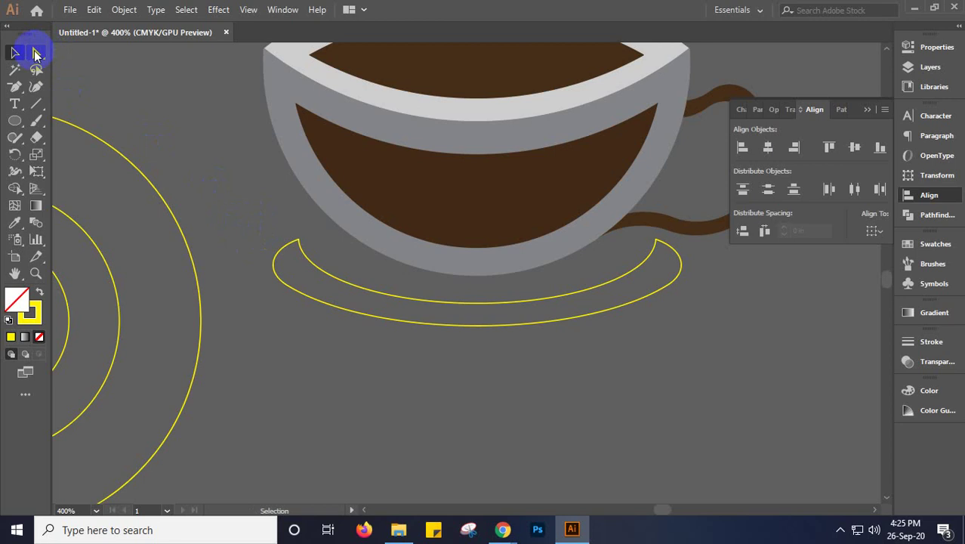
pyautogui.click(296, 254)
pyautogui.click(299, 241)
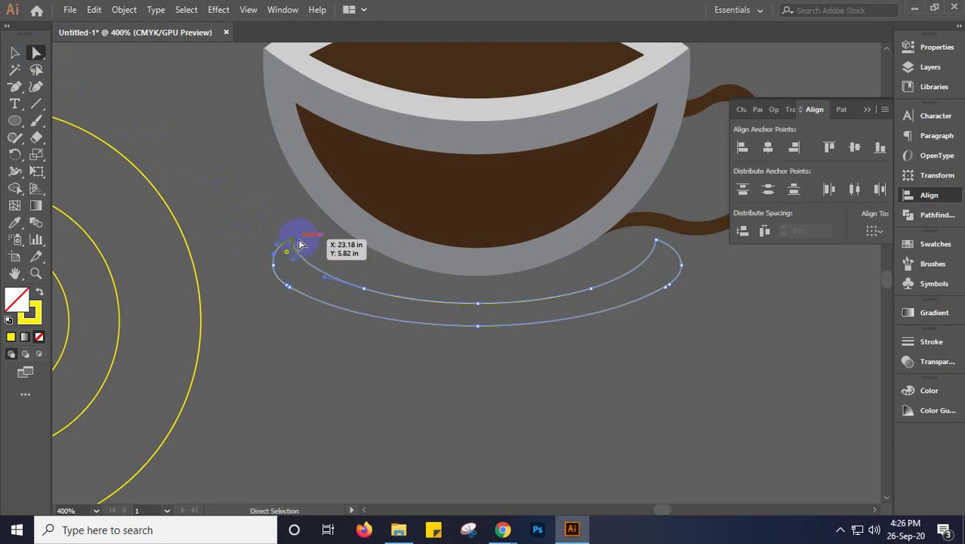
pyautogui.keyDown('shift'); pyautogui.click(656, 242); pyautogui.keyUp('shift')
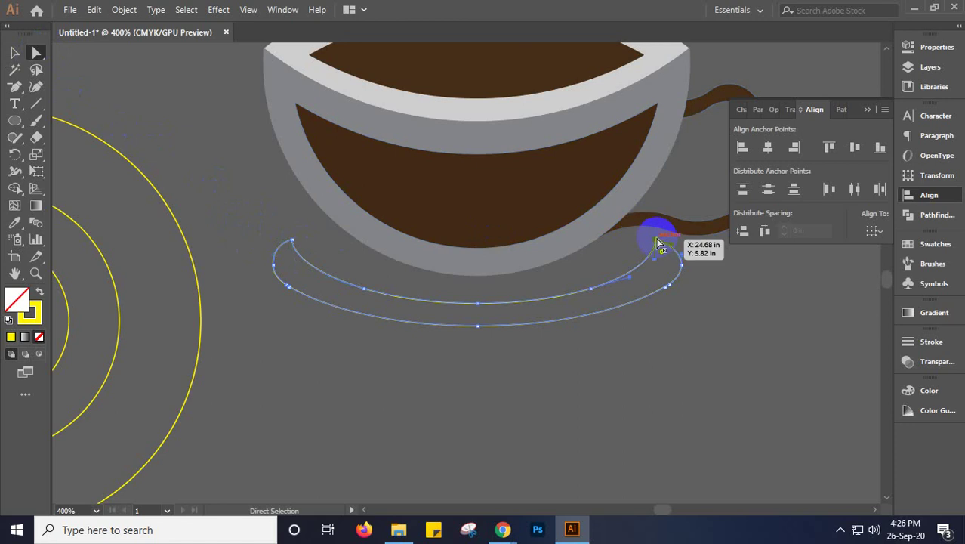
# Raise the saucer's inner curve slightly at its centre and side anchors, and lower the outer curve's centre anchor a little
pyautogui.click(539, 284)
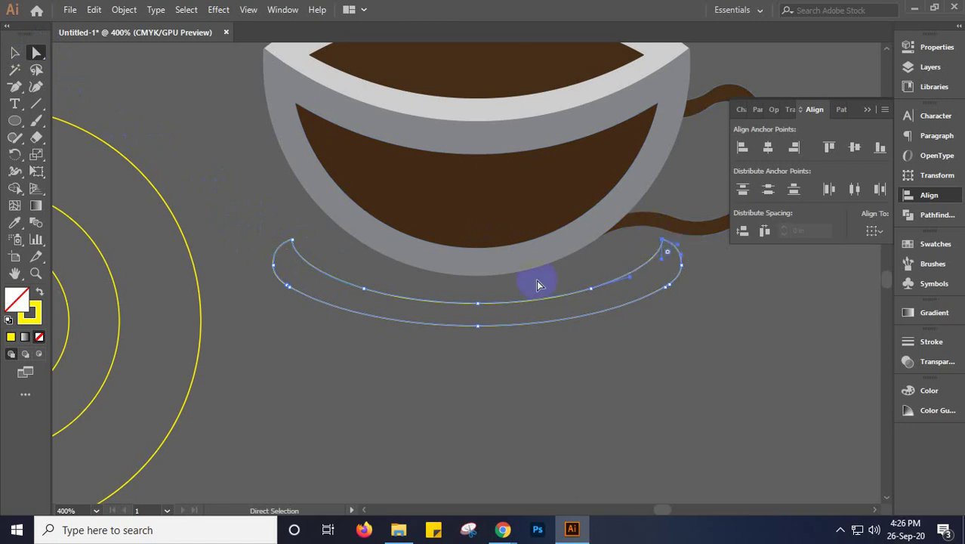
pyautogui.click(482, 309)
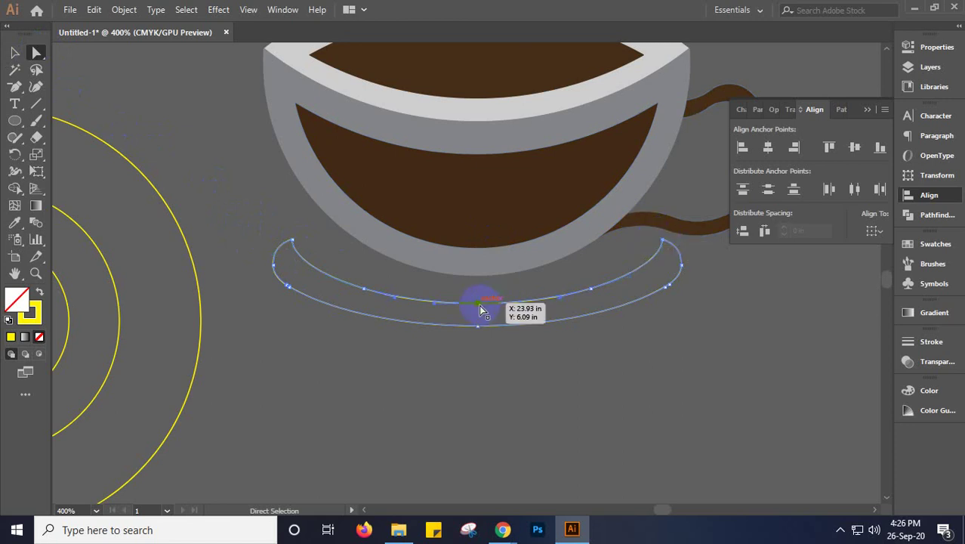
pyautogui.click(365, 291)
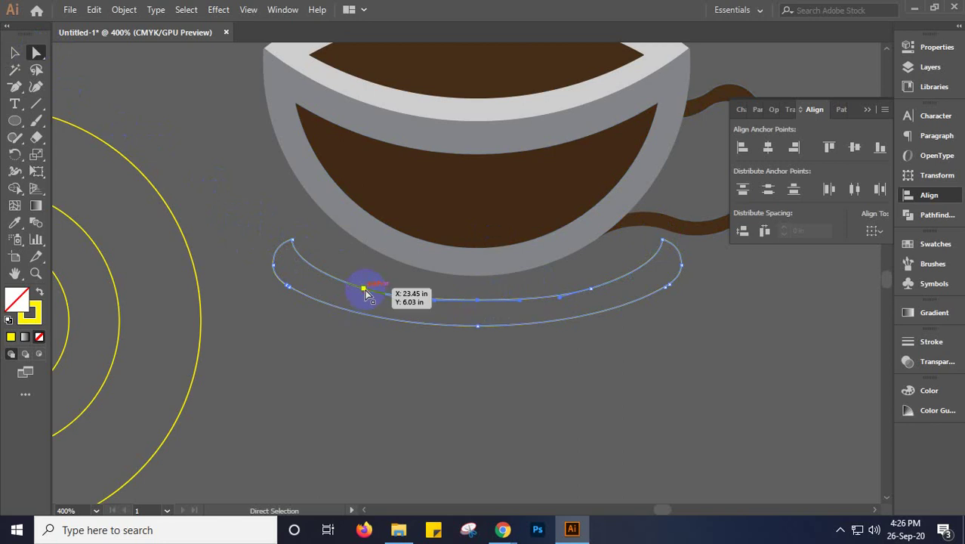
pyautogui.click(590, 291)
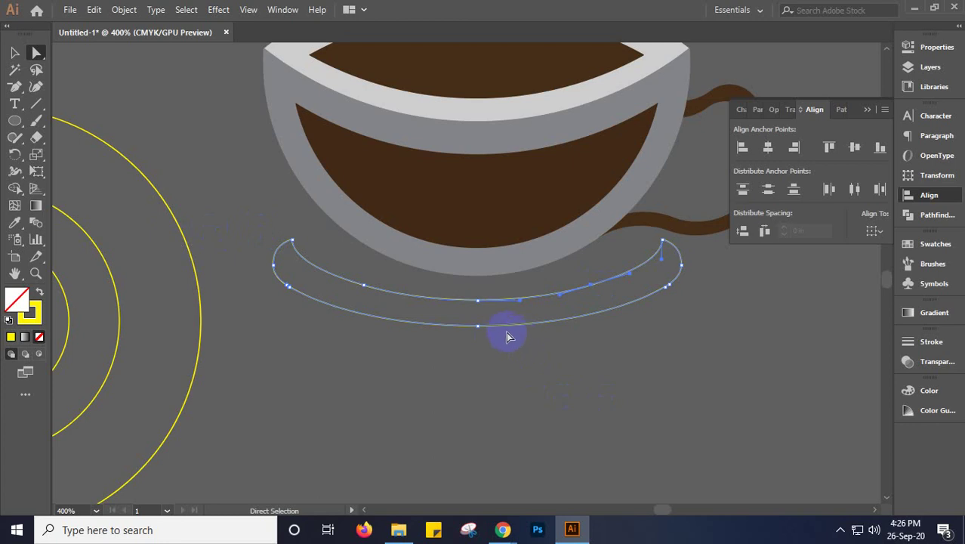
pyautogui.click(481, 330)
pyautogui.moveTo(480, 330); pyautogui.dragTo(480, 330)
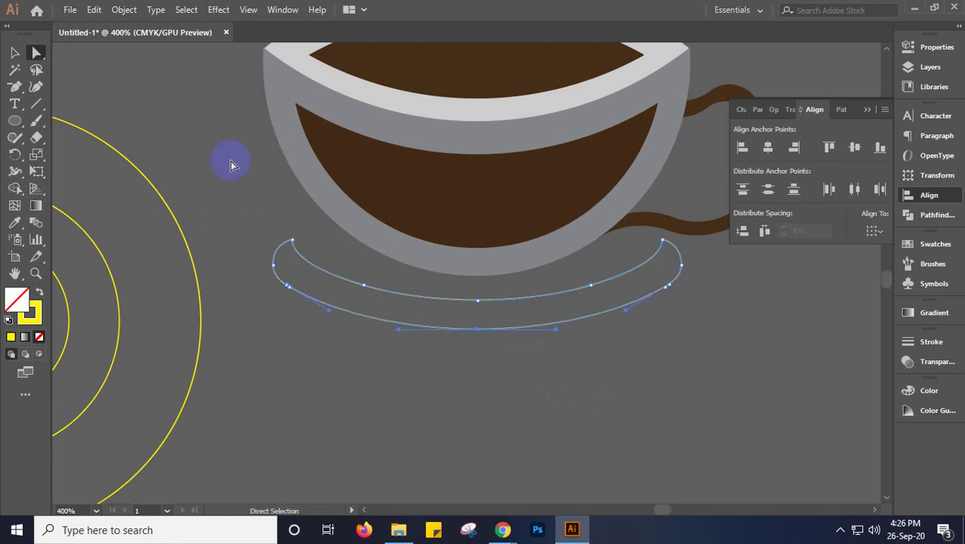
pyautogui.click(15, 53)
pyautogui.click(482, 427)
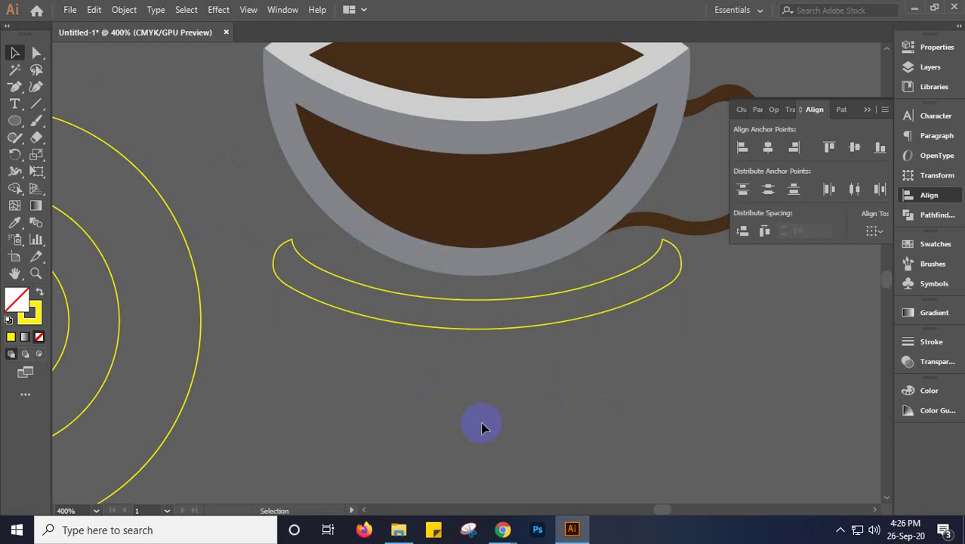
# Fill the saucer with the dark brown sampled from the cup's front and deselect it
pyautogui.click(480, 327)
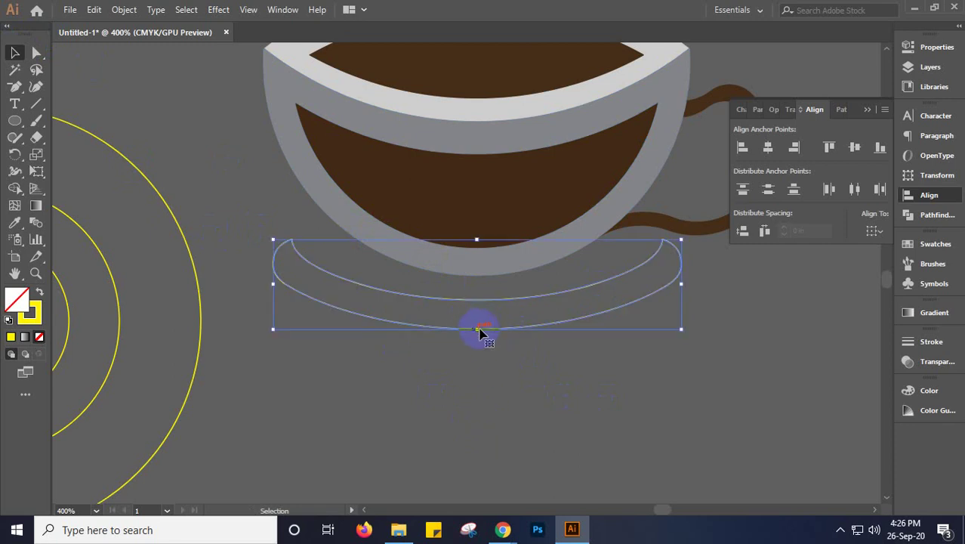
pyautogui.scroll(-2, 480, 327)
pyautogui.scroll(-3, 481, 330)
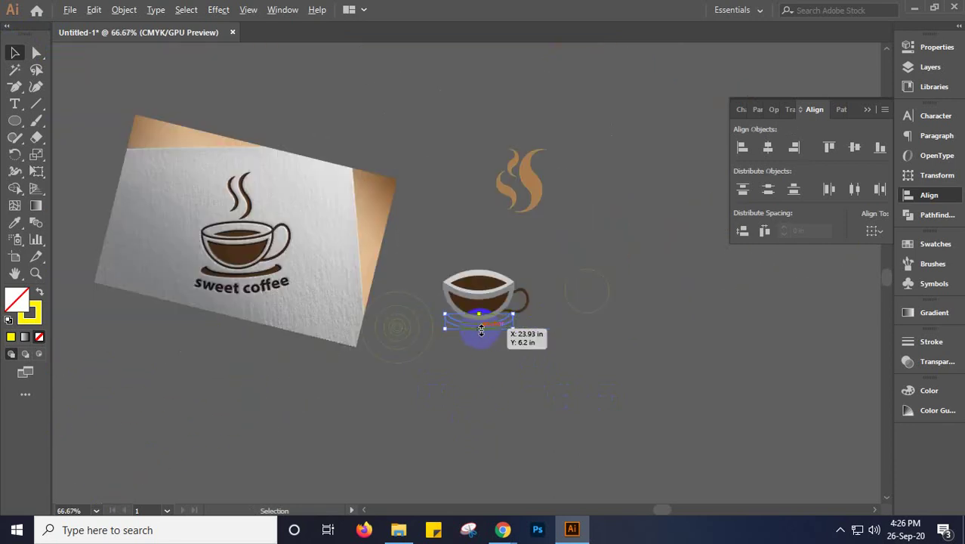
pyautogui.press('i')
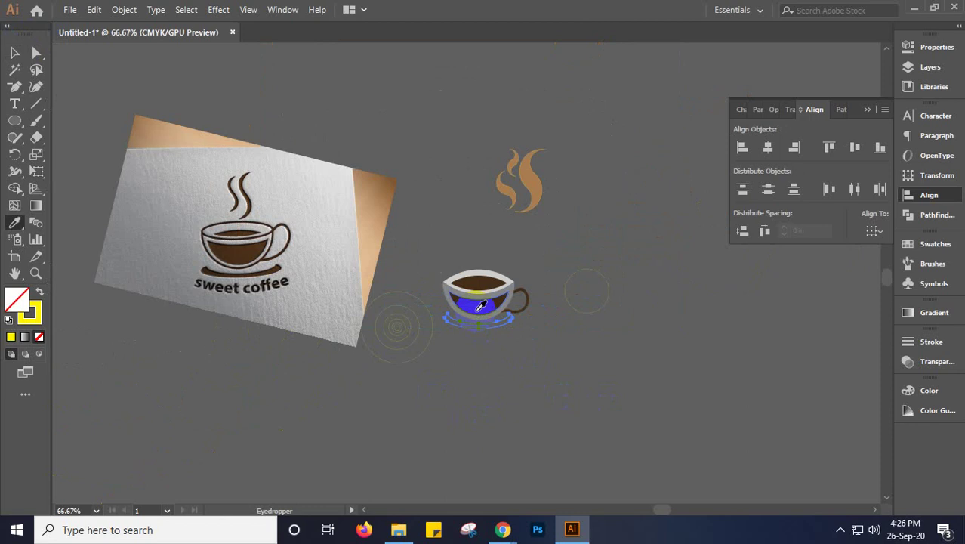
pyautogui.click(478, 304)
pyautogui.press('v')
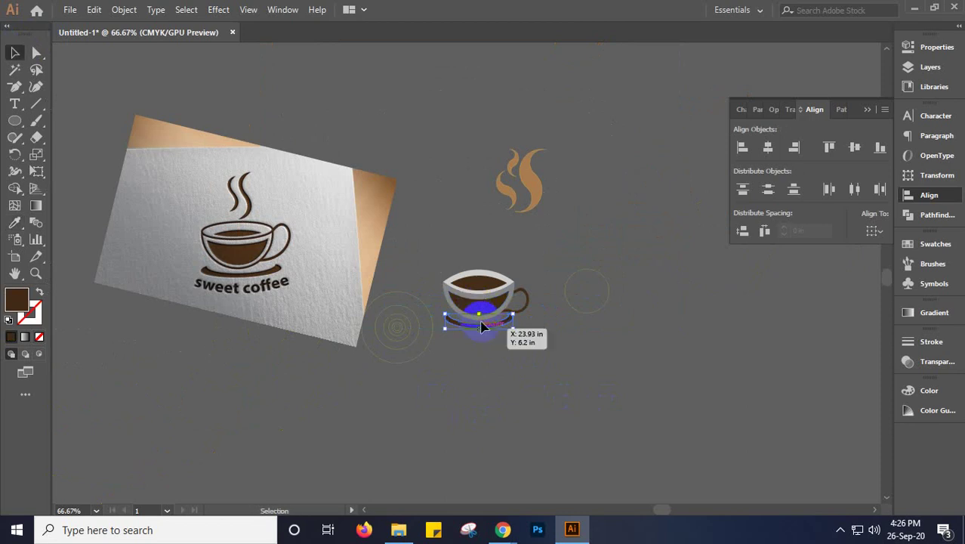
pyautogui.click(499, 404)
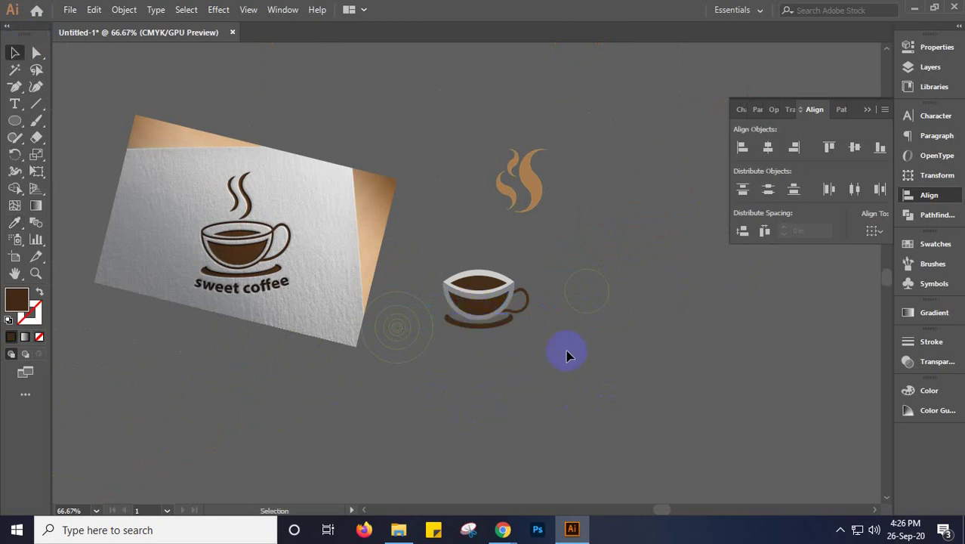
# Delete the leftover yellow construction circles on both sides of the cup
pyautogui.click(379, 333)
pyautogui.hotkey('ctrl', 'shift', 'a')
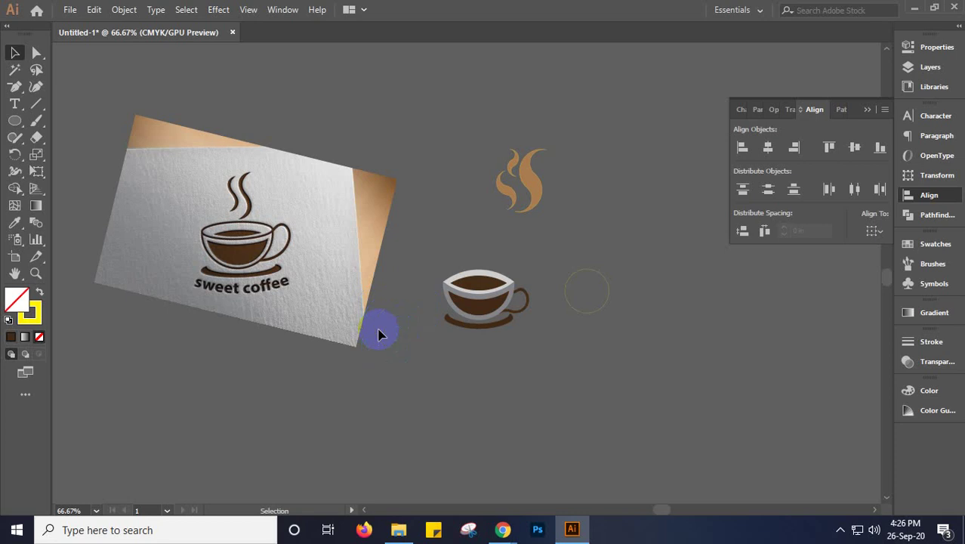
pyautogui.hotkey('ctrl', 'z')
pyautogui.click(651, 376)
# Move the steam shapes over the cup, scale them down to roughly half size and place them centred just above the rim
pyautogui.click(498, 179)
pyautogui.moveTo(496, 179); pyautogui.dragTo(494, 262)
pyautogui.scroll(3, 494, 262)
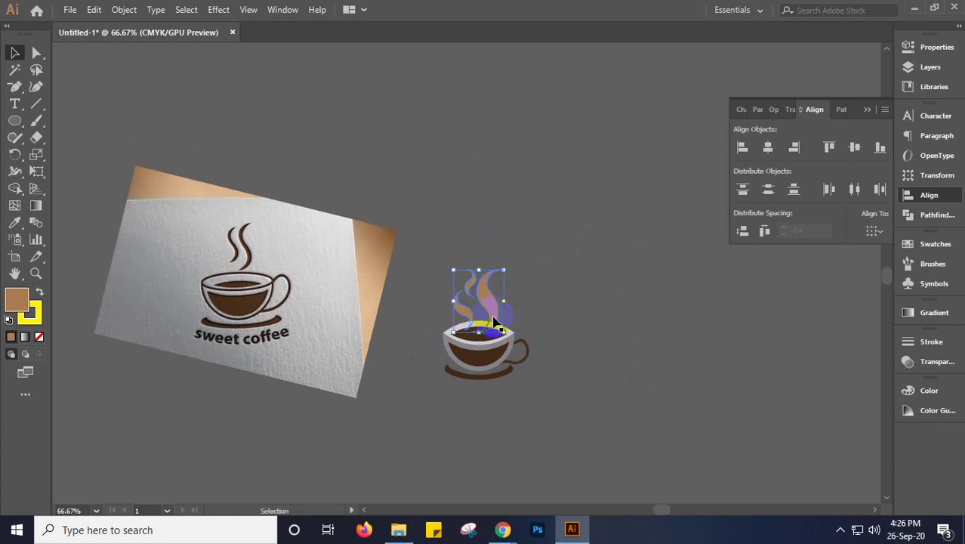
pyautogui.scroll(2, 495, 322)
pyautogui.scroll(2, 496, 317)
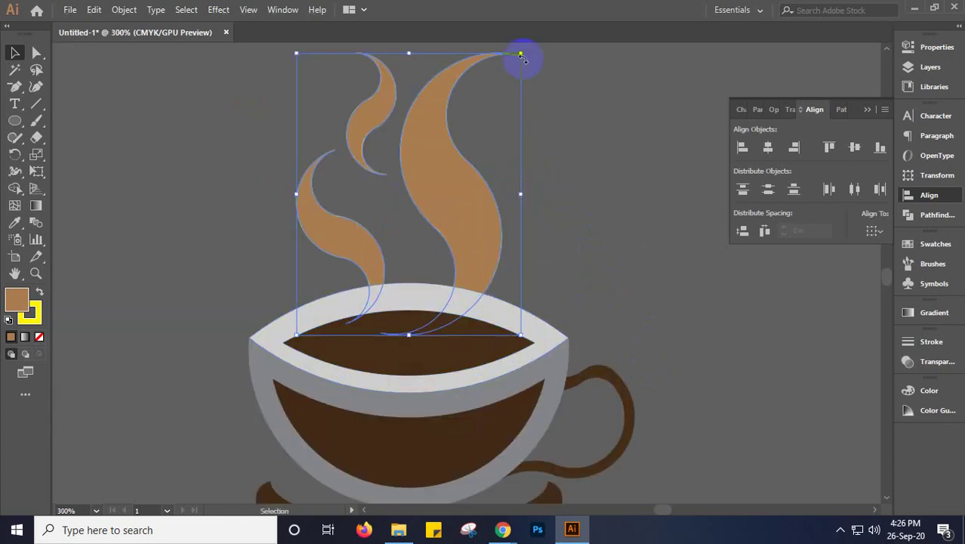
pyautogui.moveTo(522, 57); pyautogui.dragTo(472, 114)
pyautogui.moveTo(437, 205); pyautogui.dragTo(433, 198)
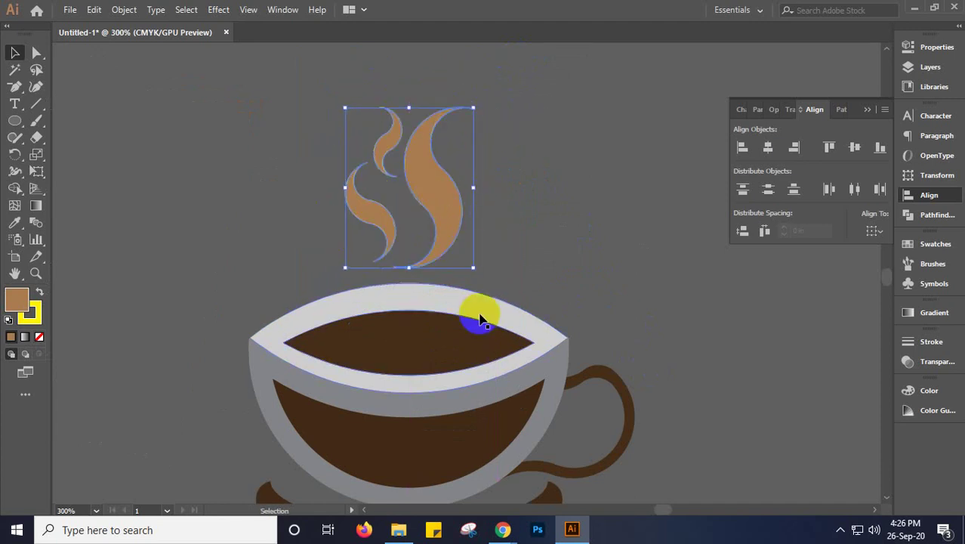
pyautogui.scroll(-1, 479, 321)
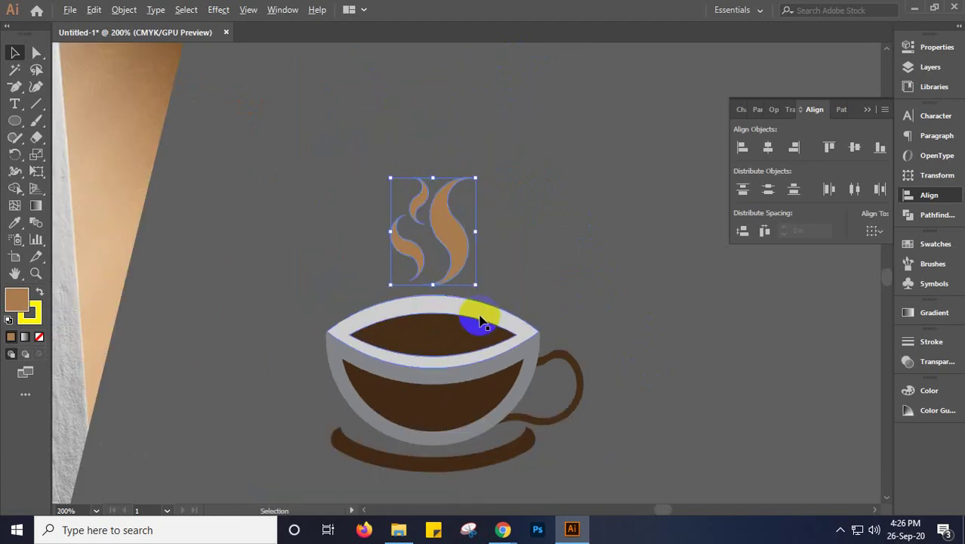
# Recolour the steam with the dark brown sampled from the coffee in the cup and deselect it
pyautogui.press('i')
pyautogui.click(438, 328)
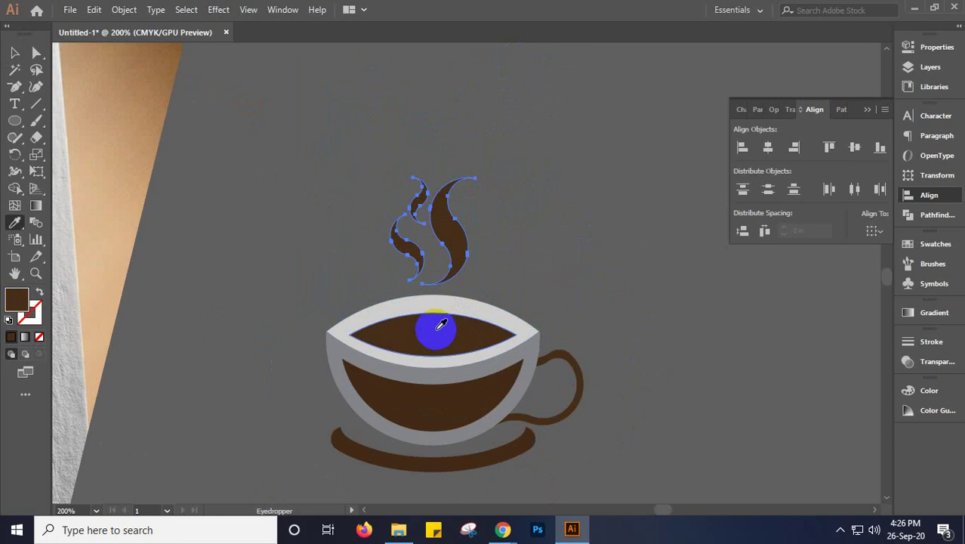
pyautogui.press('v')
pyautogui.click(304, 261)
# Group the cup, handle and saucer, add the steam to the selection and align both on their horizontal centres
pyautogui.click(281, 317)
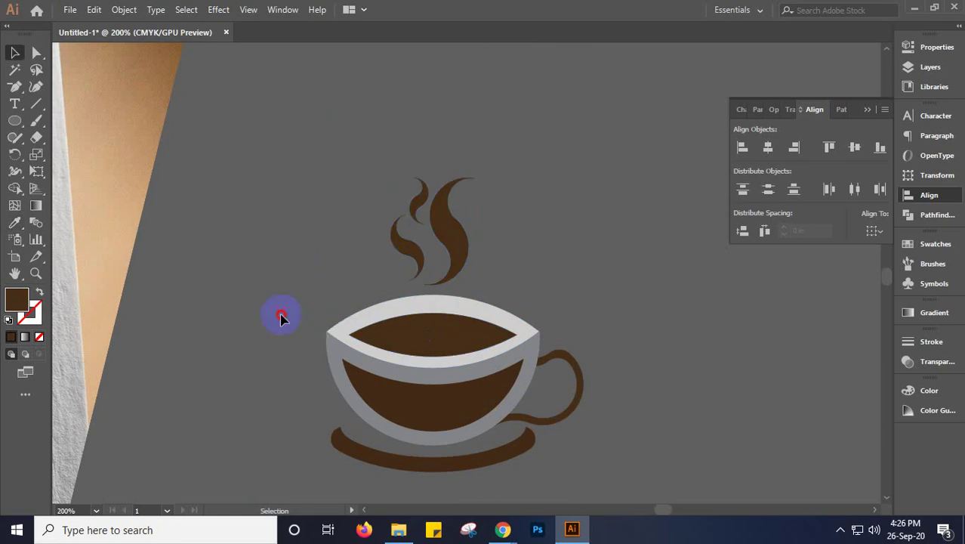
pyautogui.moveTo(281, 317); pyautogui.dragTo(604, 483)
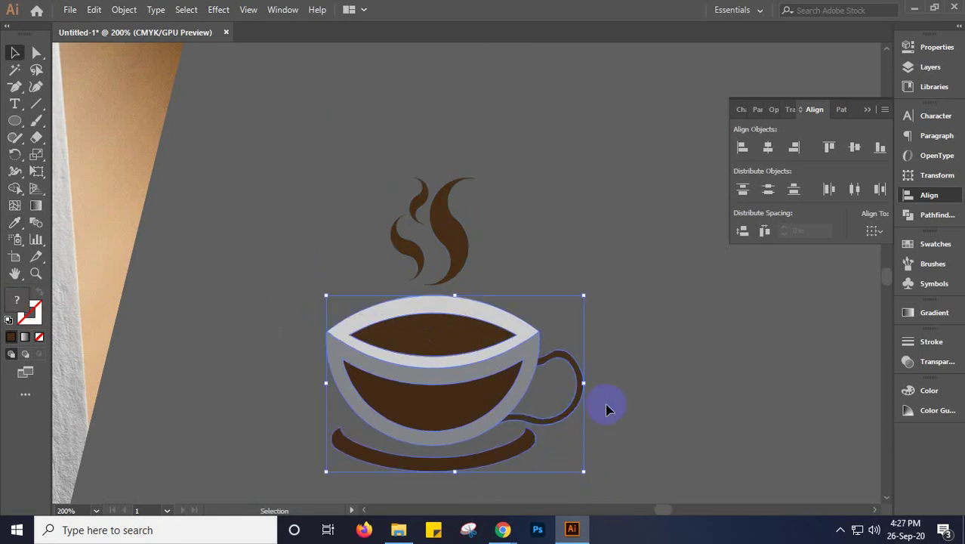
pyautogui.press('a')
pyautogui.press('v')
pyautogui.click(472, 357)
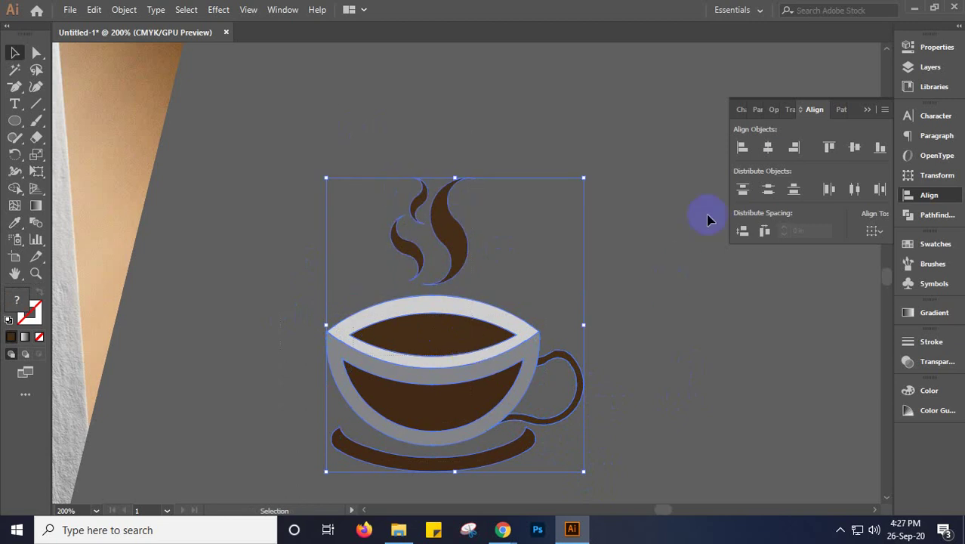
pyautogui.click(767, 147)
pyautogui.click(629, 286)
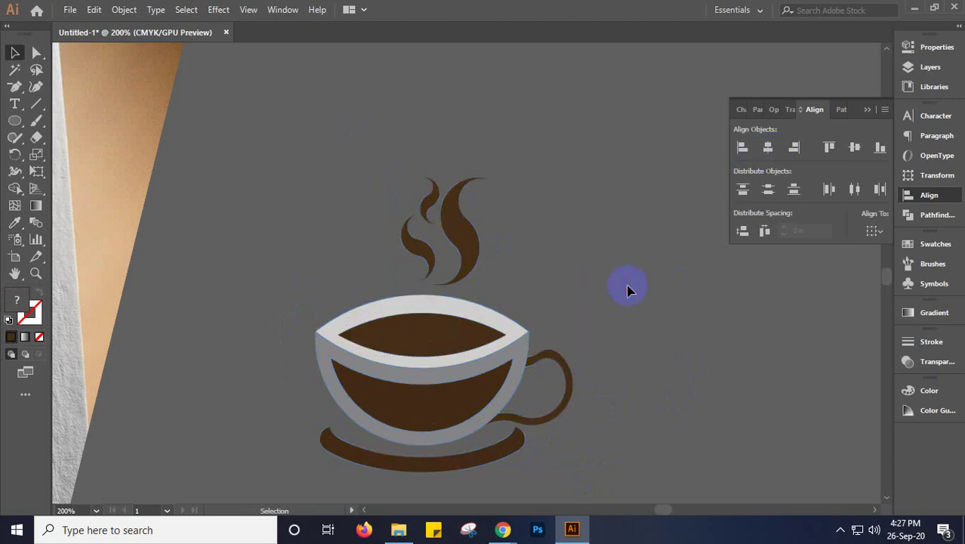
# Move the steam sideways until it is centred above the cup's bowl, ignoring the handle, and deselect it
pyautogui.moveTo(459, 248); pyautogui.dragTo(444, 246)
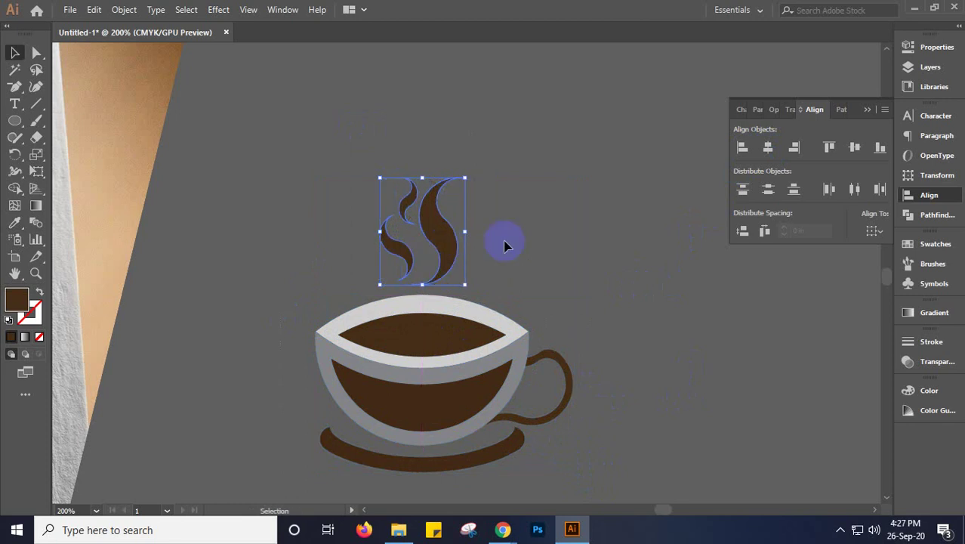
pyautogui.click(549, 228)
pyautogui.scroll(-2, 551, 224)
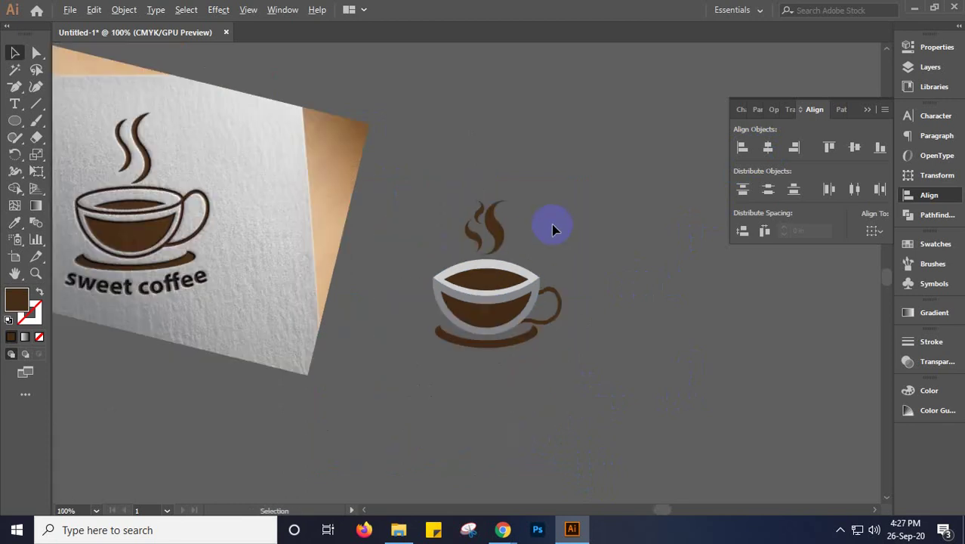
pyautogui.hotkey('ctrl', 'a')
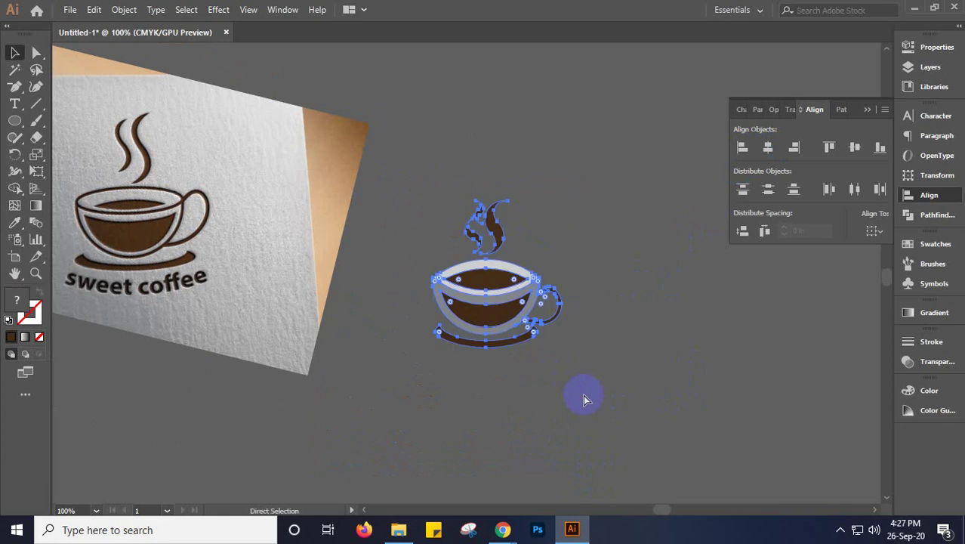
pyautogui.press('v')
pyautogui.press('a')
pyautogui.press('v')
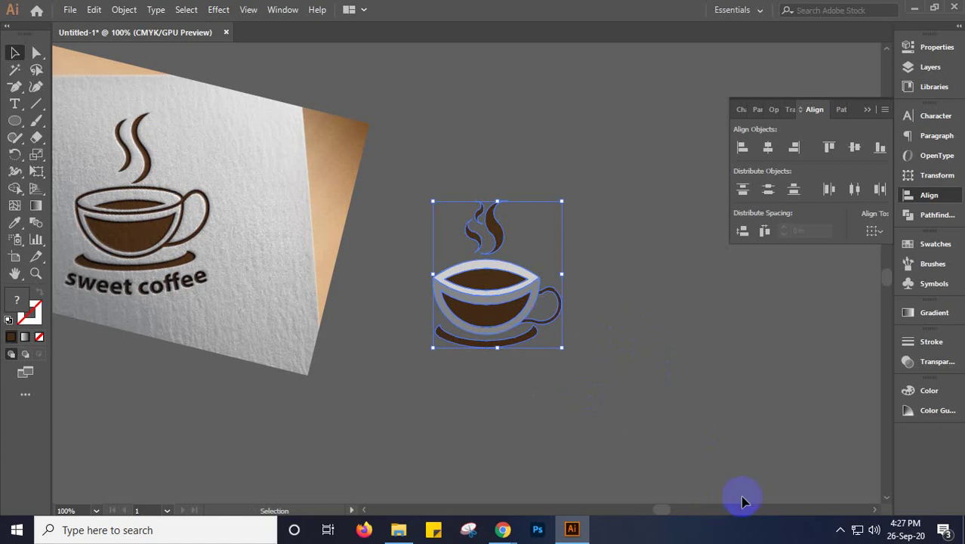
pyautogui.click(839, 529)
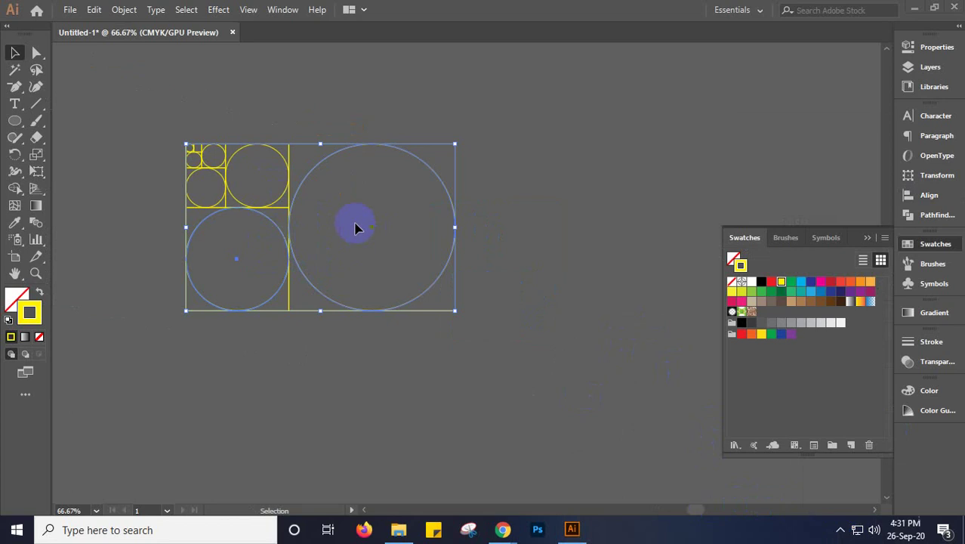
# Select all the circles in the golden-ratio rectangle, move them out to its right and delete the remaining squares
pyautogui.click(221, 205)
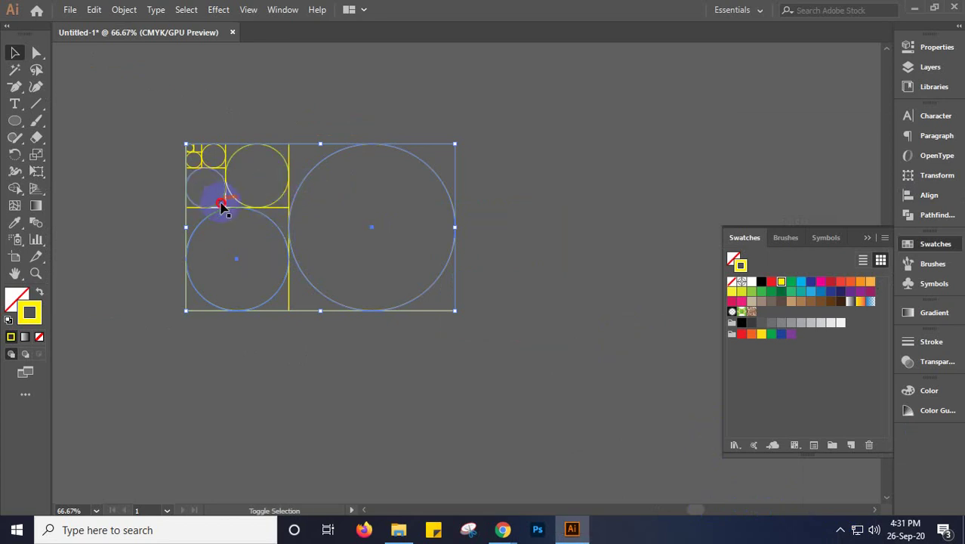
pyautogui.click(221, 149)
pyautogui.click(191, 167)
pyautogui.scroll(2, 193, 151)
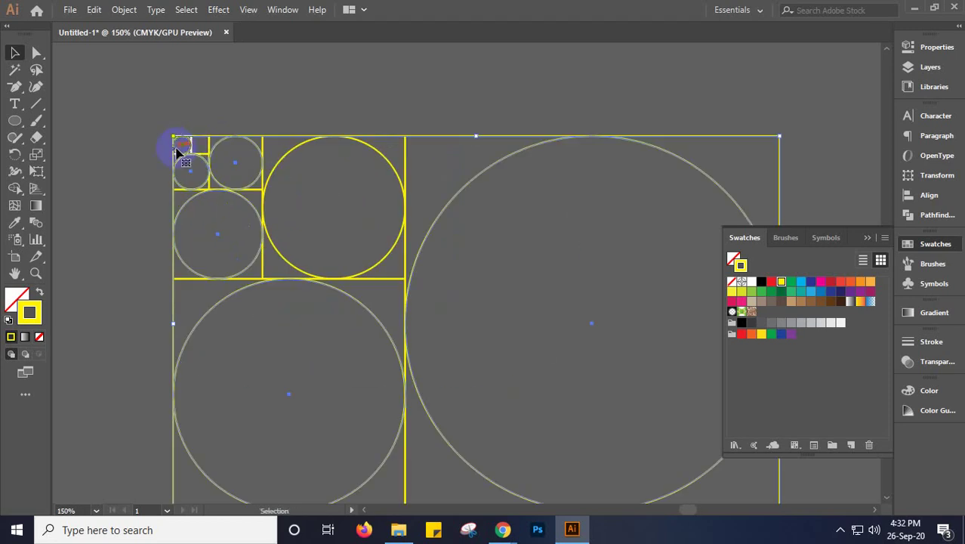
pyautogui.click(177, 152)
pyautogui.scroll(-4, 176, 152)
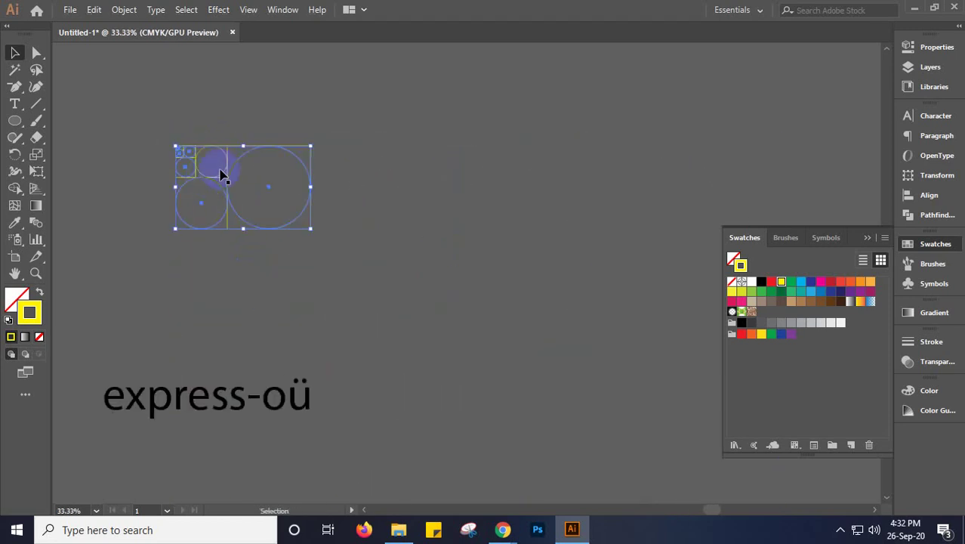
pyautogui.click(219, 178)
pyautogui.moveTo(220, 178); pyautogui.dragTo(501, 190)
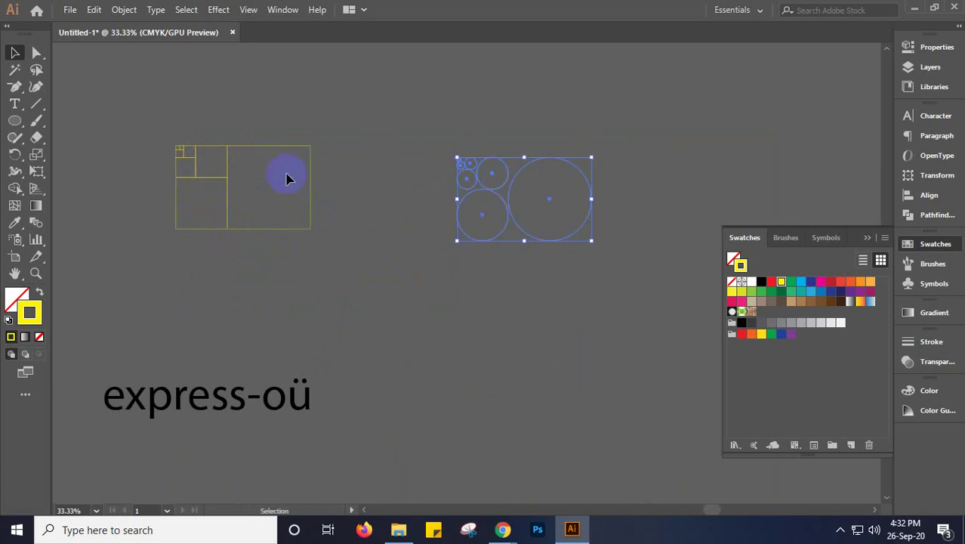
pyautogui.click(337, 300)
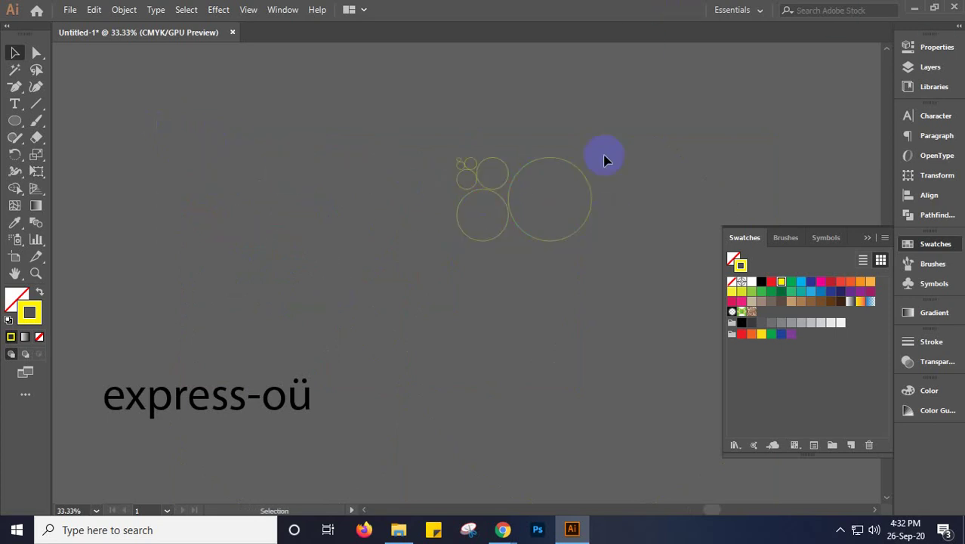
# Select all the circles, align them on both horizontal and vertical centres so they are concentric, and deselect them
pyautogui.scroll(3, 507, 190)
pyautogui.moveTo(552, 228); pyautogui.dragTo(350, 225)
pyautogui.moveTo(123, 80); pyautogui.dragTo(602, 336)
pyautogui.click(930, 196)
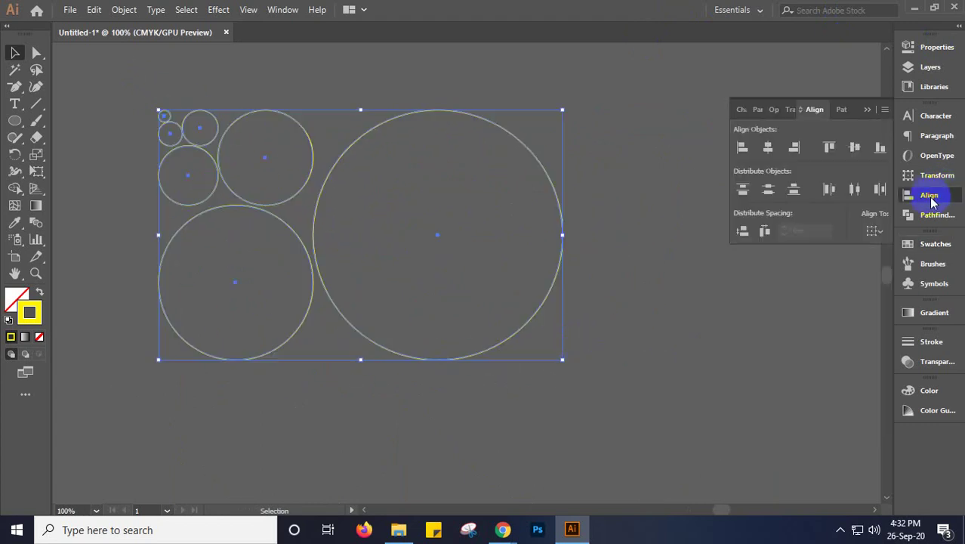
pyautogui.click(767, 148)
pyautogui.click(853, 146)
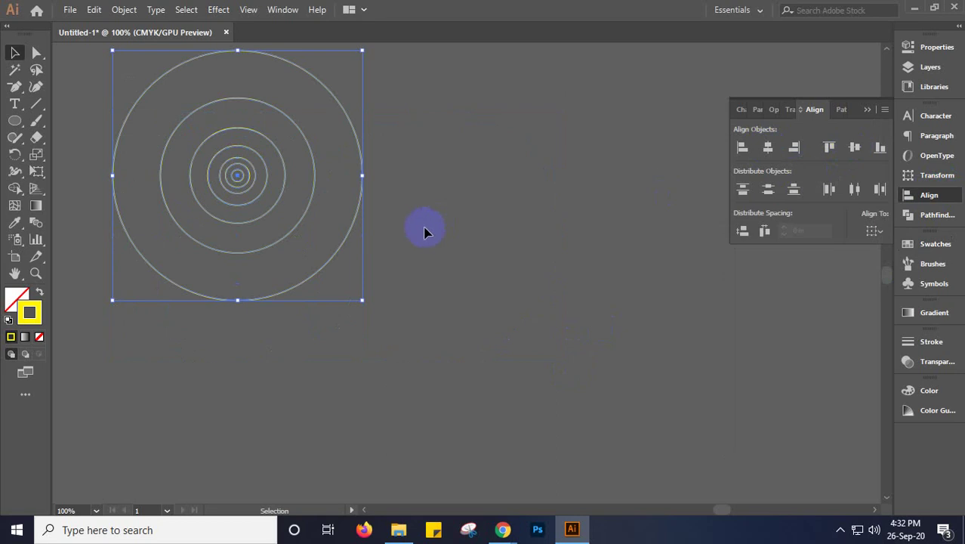
pyautogui.scroll(-2, 419, 224)
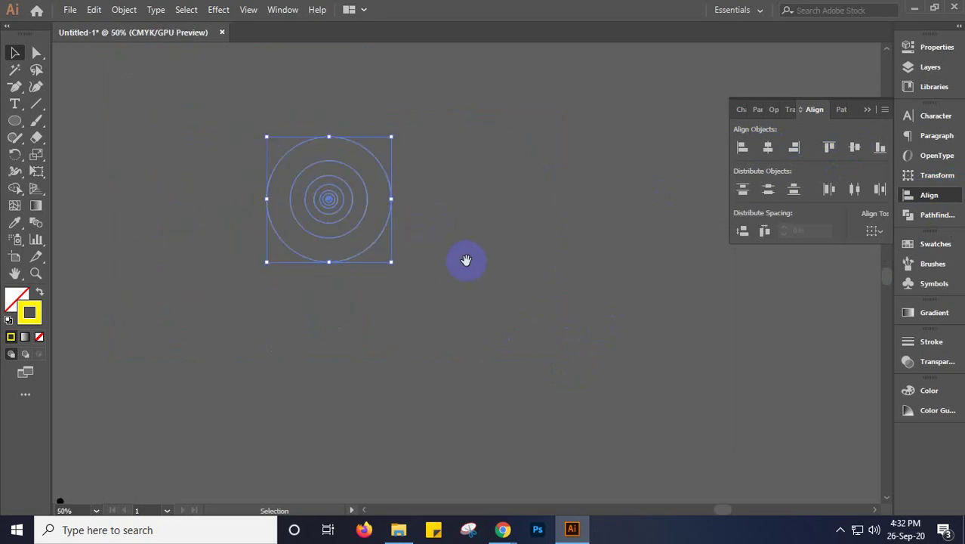
pyautogui.moveTo(465, 258); pyautogui.dragTo(387, 293)
pyautogui.click(297, 111)
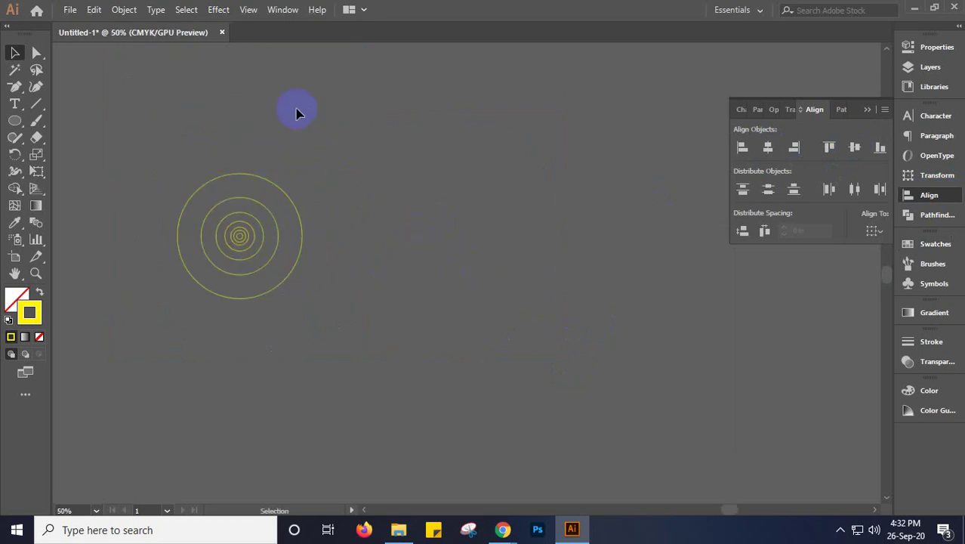
# Start a new ellipse to the right of the concentric circles with a width of 0.2 in
pyautogui.click(242, 238)
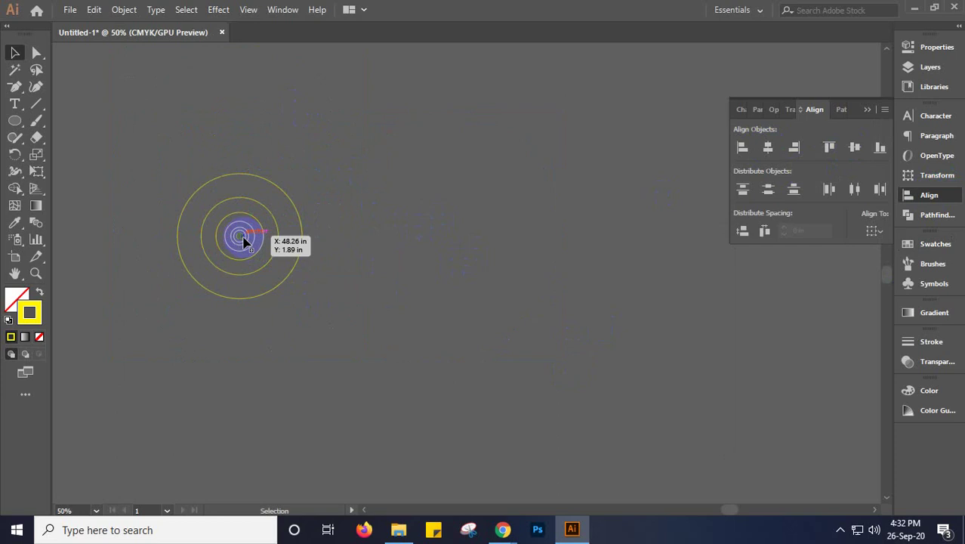
pyautogui.click(15, 120)
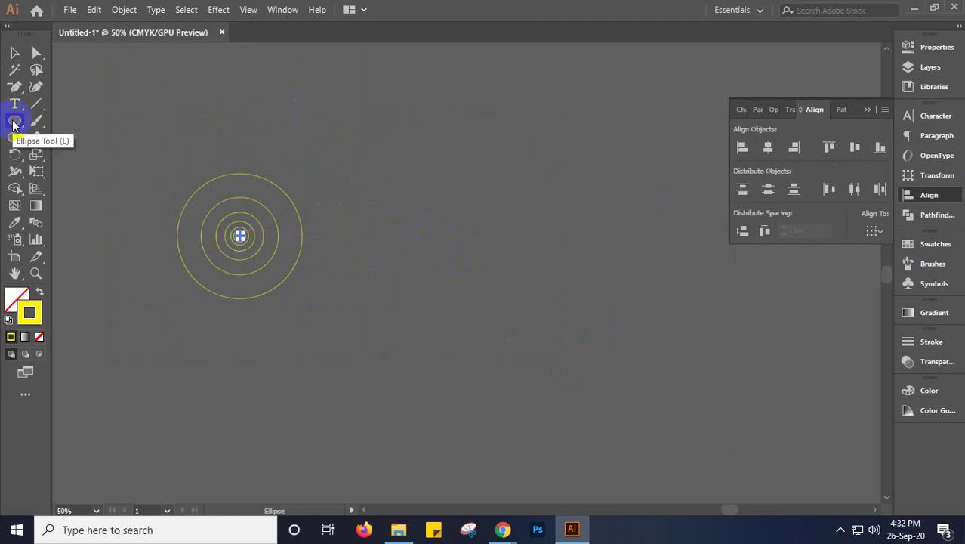
pyautogui.click(567, 249)
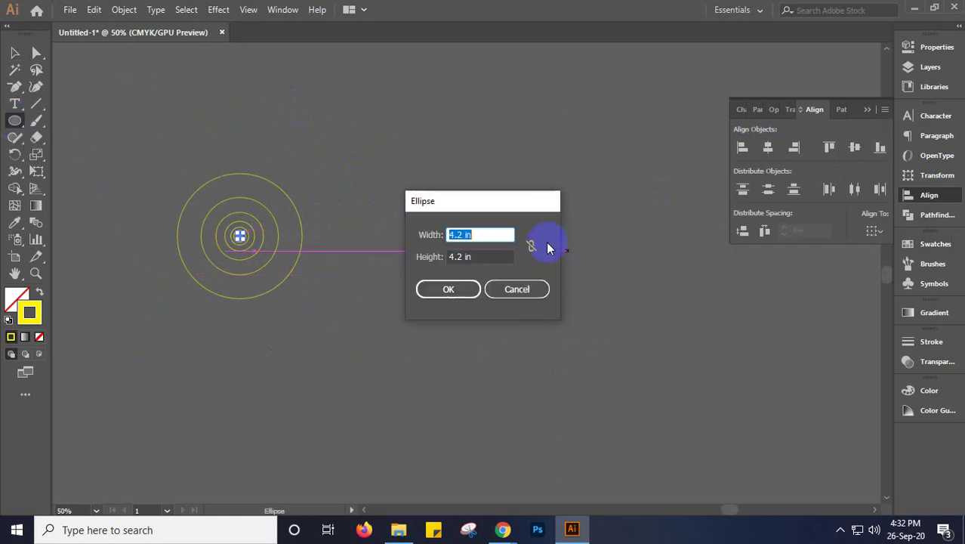
pyautogui.write('.2')
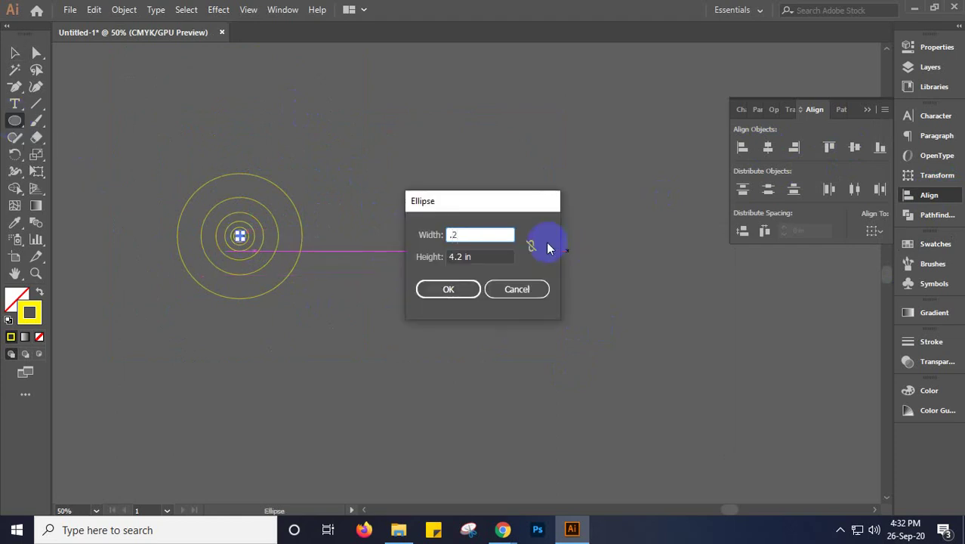
# Create a yellow-stroked circle 0.2 in wide and 0.2 in high on the empty canvas beside the existing concentric circles
pyautogui.press('Tab')
pyautogui.write('.2')
pyautogui.press('Return')
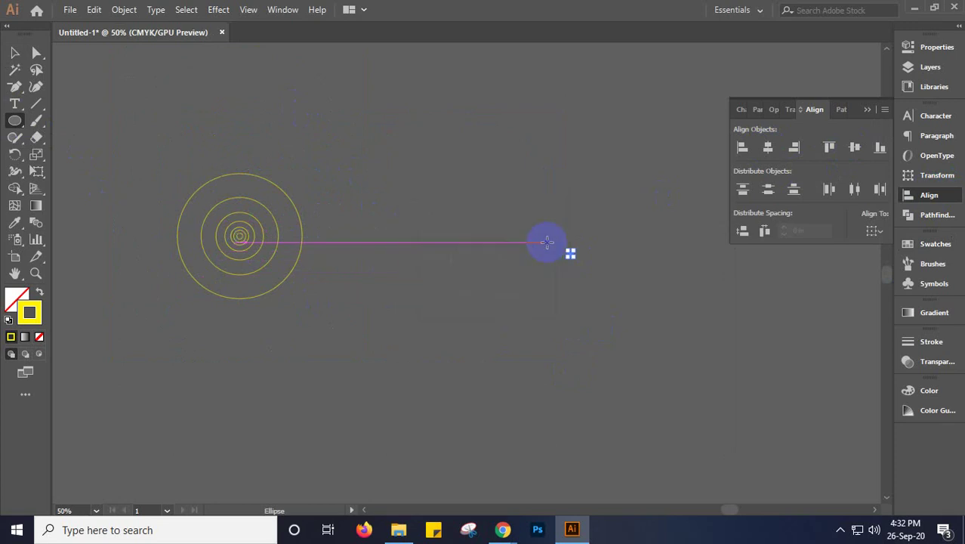
pyautogui.click(15, 53)
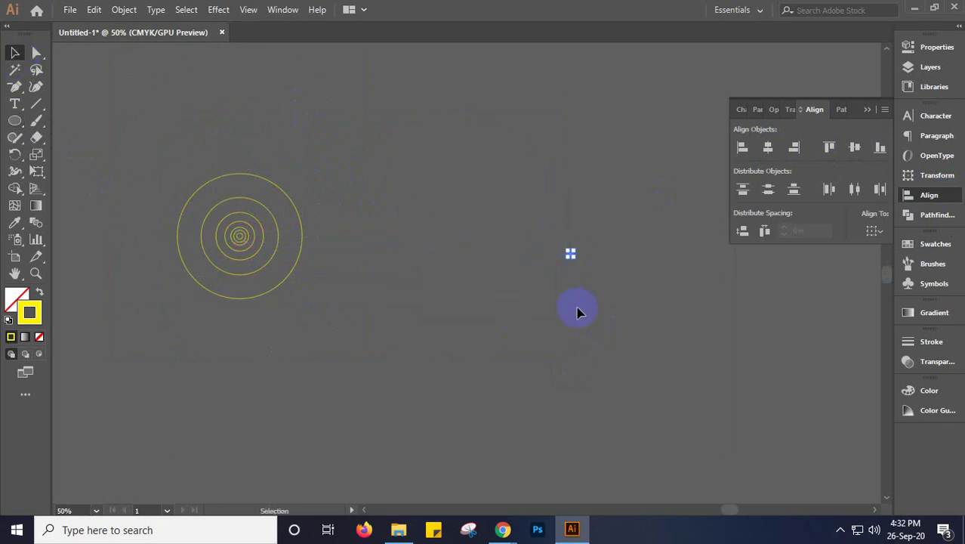
# Create a concentric copy of the 0.2 in circle scaled by 1.618, keeping width and height proportions locked
pyautogui.hotkey('ctrl', '+')
pyautogui.hotkey('ctrl', '+')
pyautogui.hotkey('ctrl', '+')
pyautogui.hotkey('ctrl', '+')
pyautogui.hotkey('ctrl', '+')
pyautogui.hotkey('ctrl', '+')
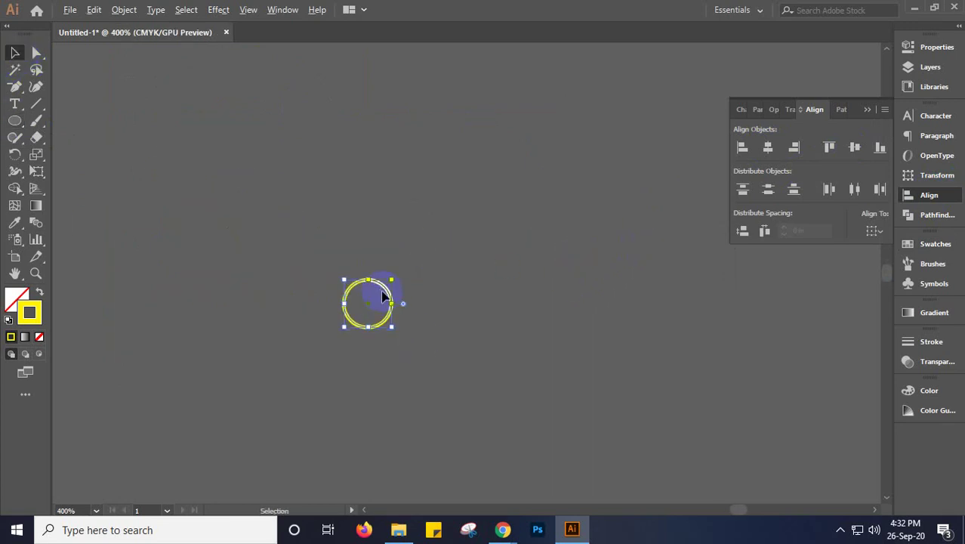
pyautogui.click(938, 46)
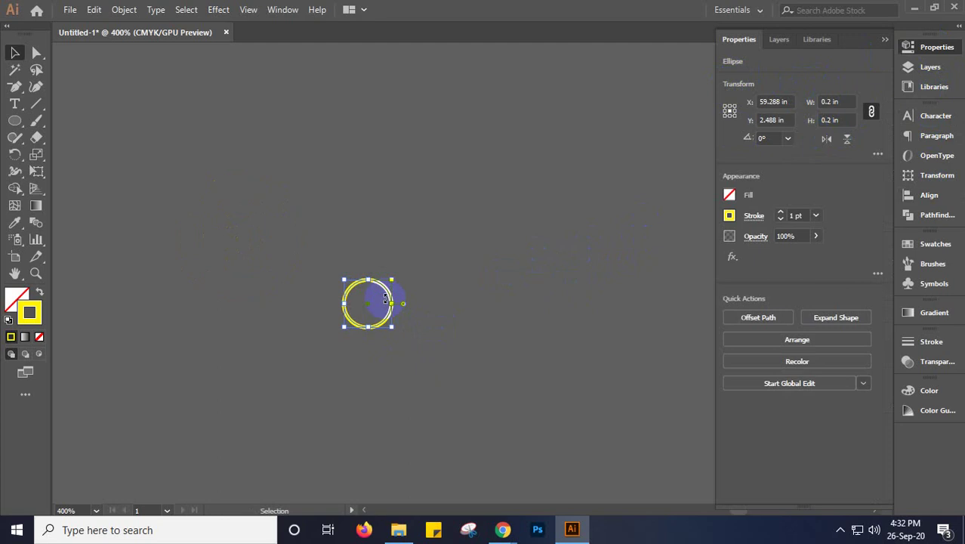
pyautogui.click(871, 112)
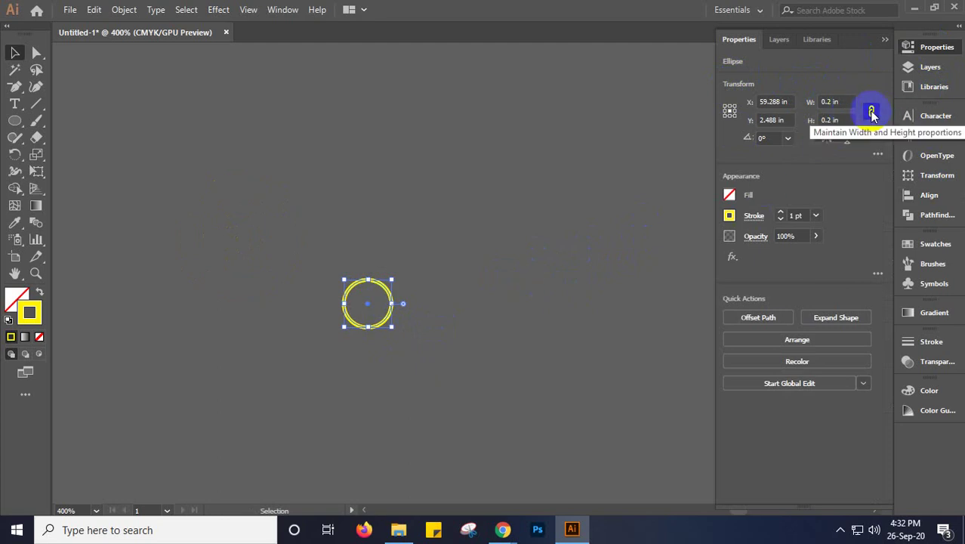
pyautogui.click(847, 99)
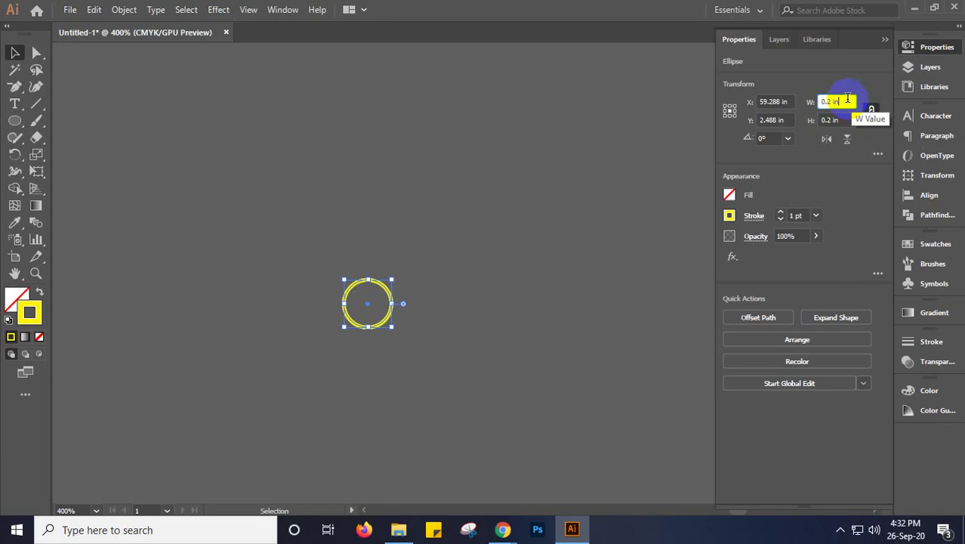
pyautogui.write('*1')
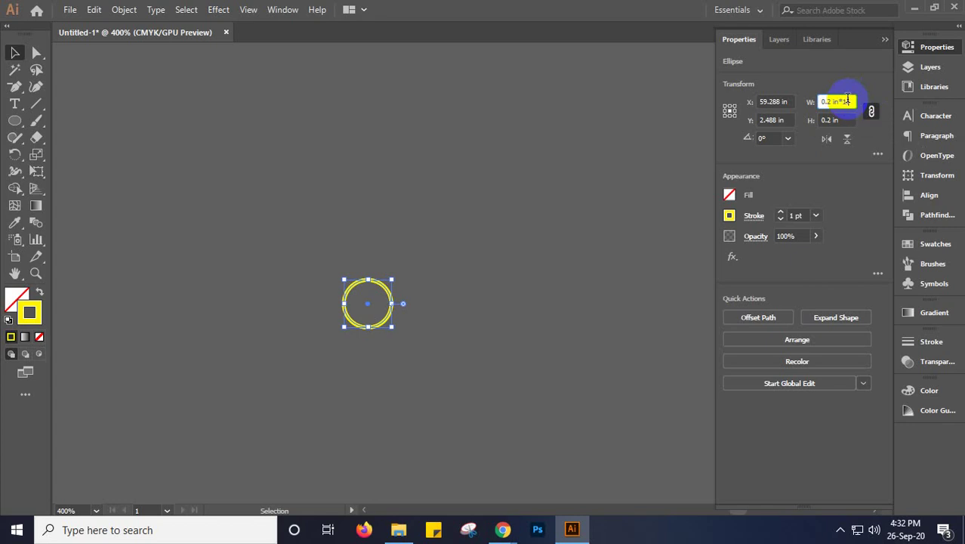
pyautogui.write('.618')
pyautogui.press('Return')
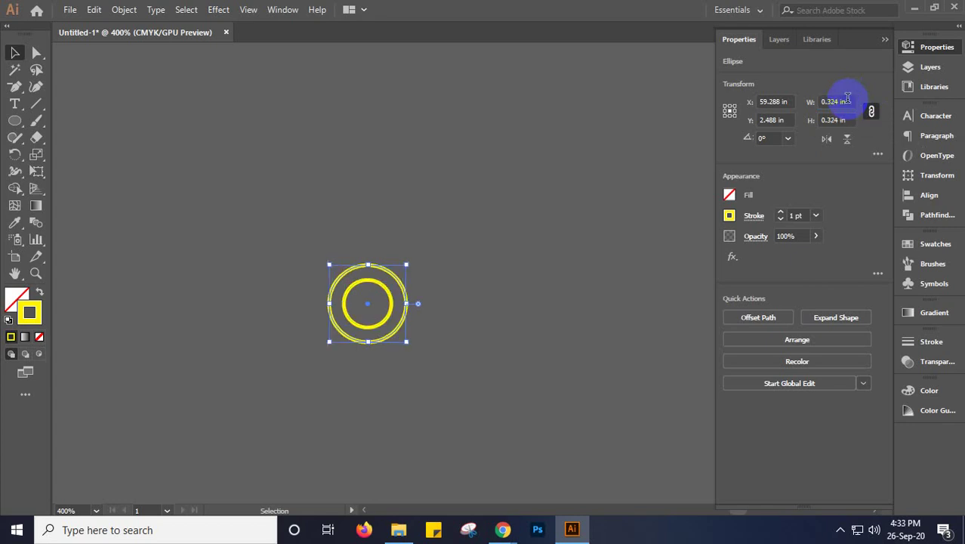
# Add two more concentric circles, 0.524 in and 0.848 in wide, each a copy of the previous one multiplied by 1.618
pyautogui.click(398, 290)
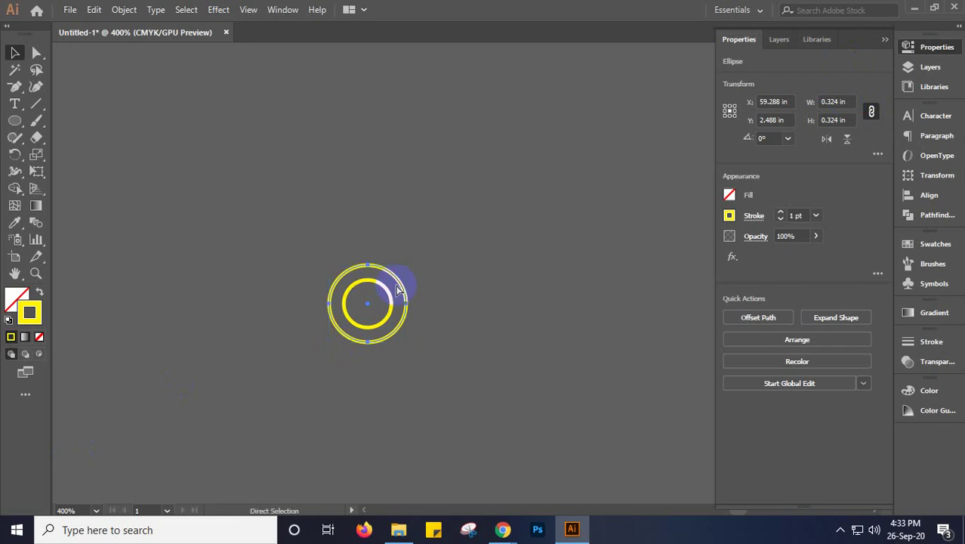
pyautogui.click(851, 97)
pyautogui.write('+')
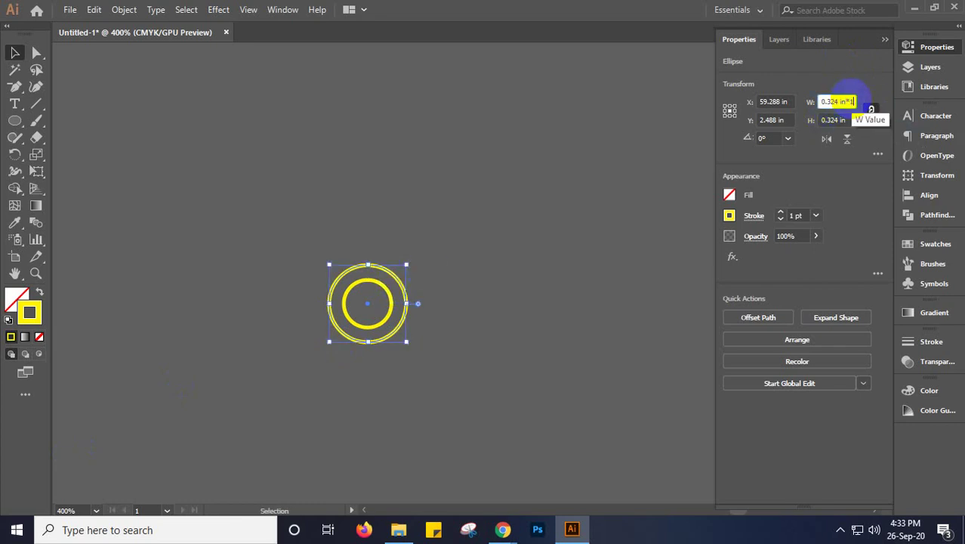
pyautogui.write('.2')
pyautogui.hotkey('alt', 'Return')
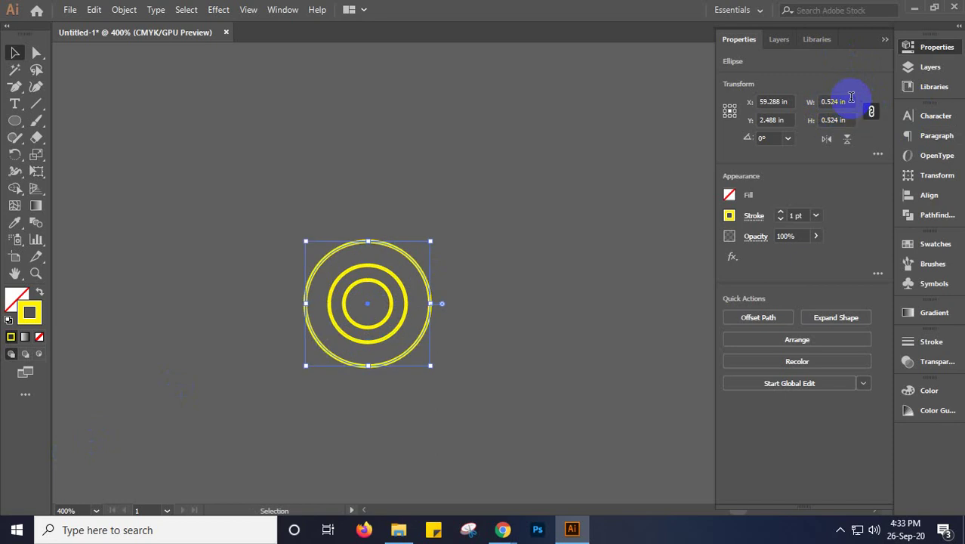
pyautogui.click(849, 99)
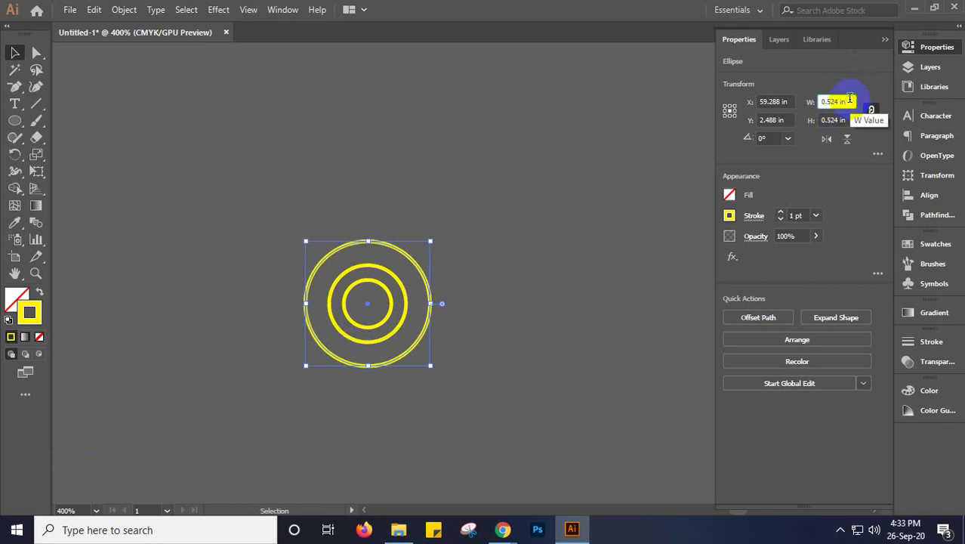
pyautogui.write('*1.618')
pyautogui.press('Return')
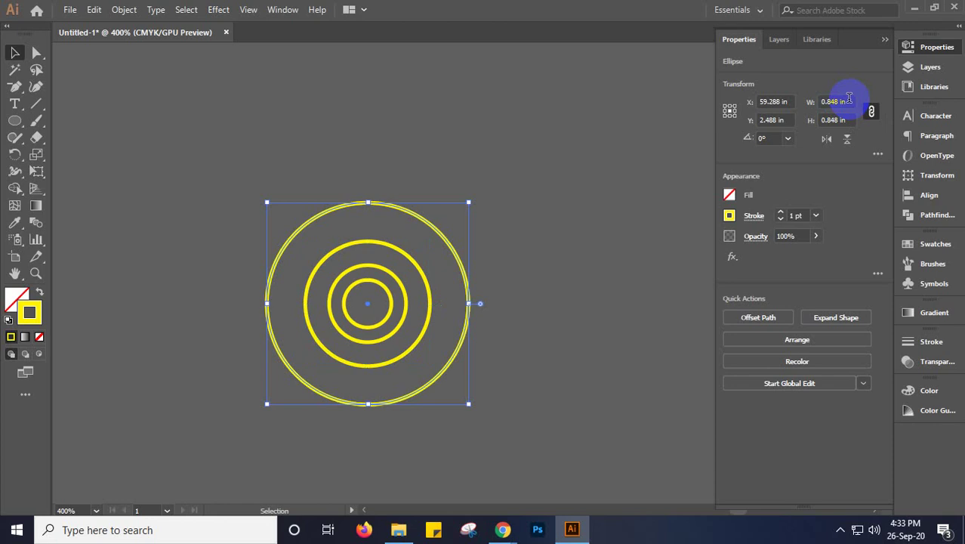
# Extend the concentric set with copies 1.372 in and 2.22 in wide, multiplying the width by 1.618 each time
pyautogui.click(848, 99)
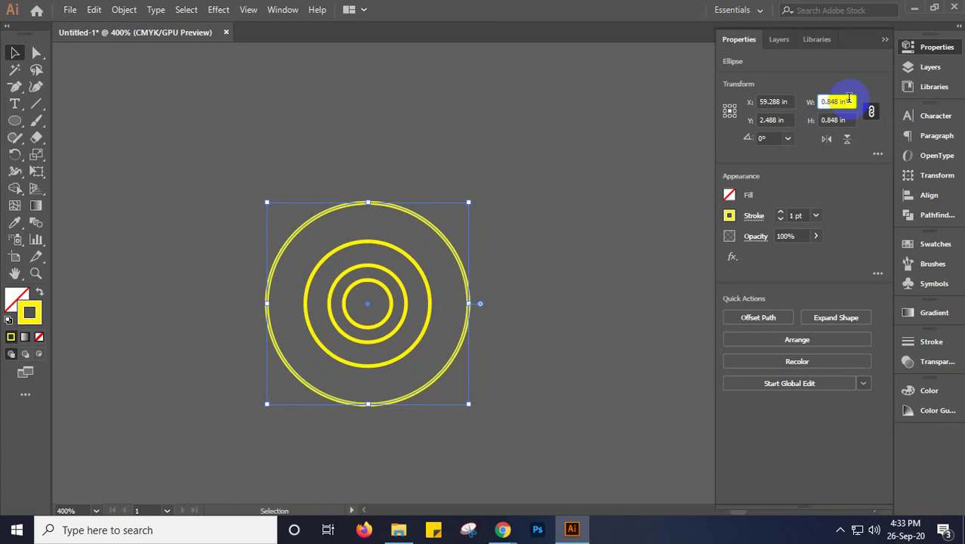
pyautogui.click(848, 99)
pyautogui.write('*1.618')
pyautogui.press('Return')
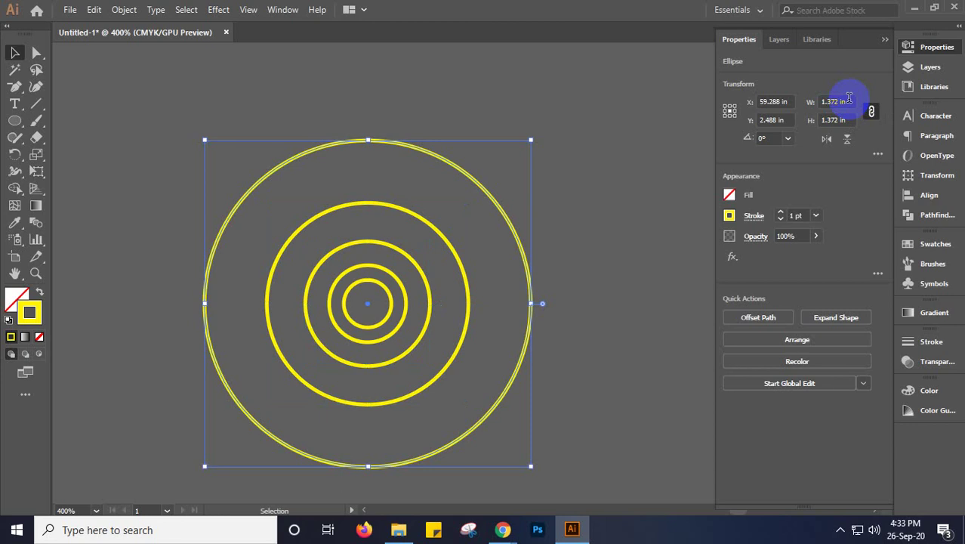
pyautogui.click(849, 98)
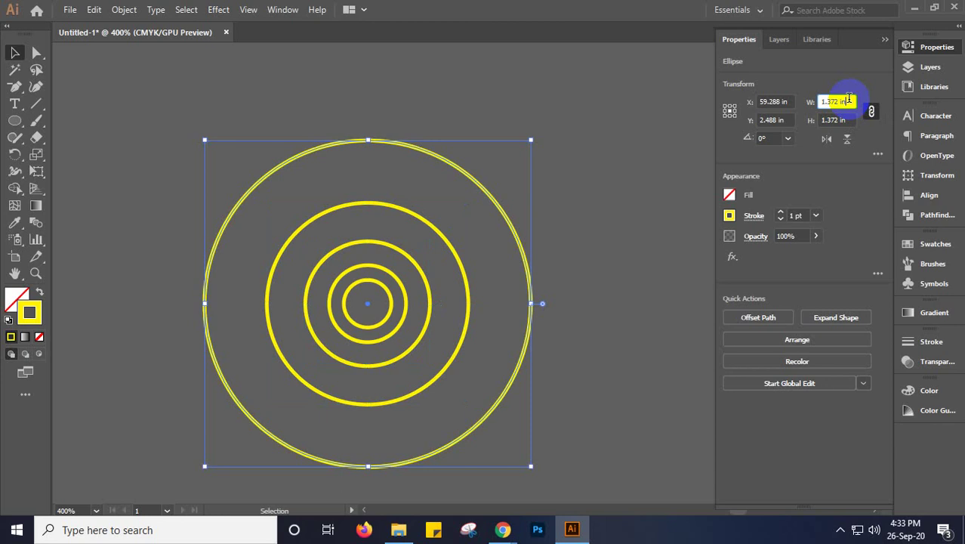
pyautogui.write('*1.618')
pyautogui.press('Return')
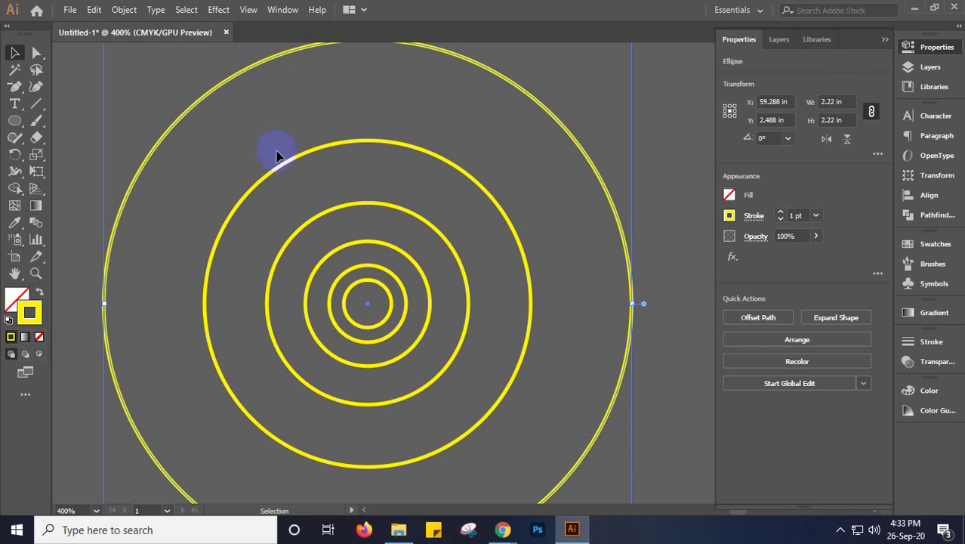
# Deselect the outermost circle and switch to the Google Meet call in Chrome
pyautogui.scroll(-7, 318, 168)
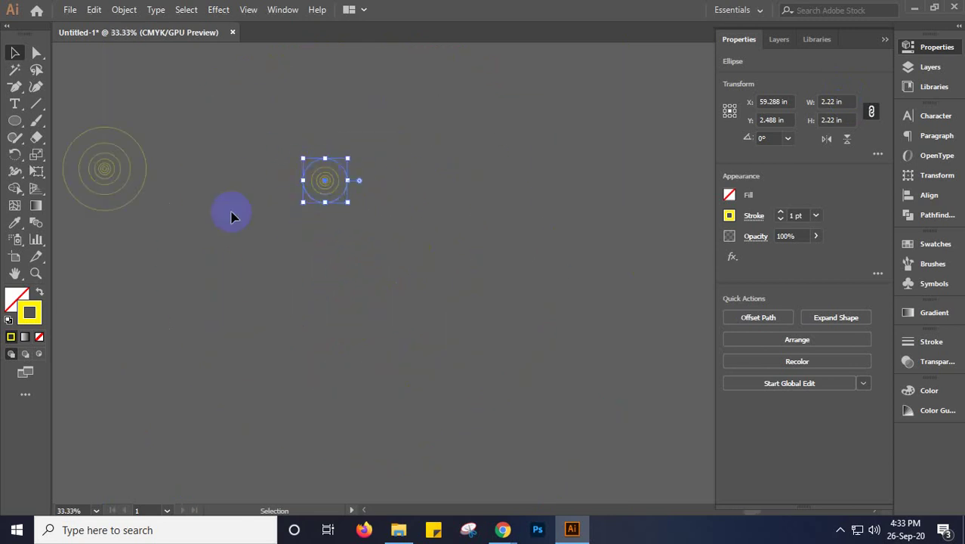
pyautogui.hscroll(-5, 231, 216)
pyautogui.scroll(2, 267, 233)
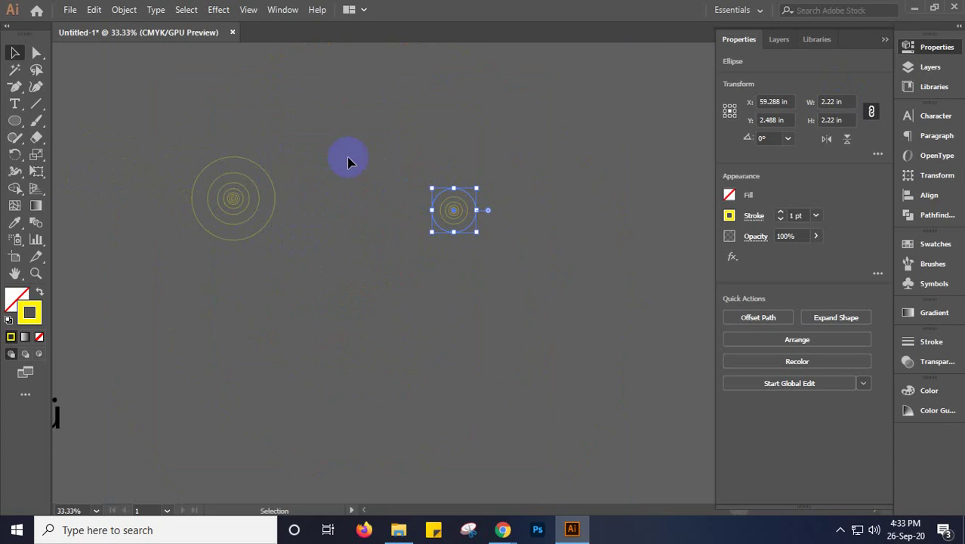
pyautogui.scroll(-1, 333, 166)
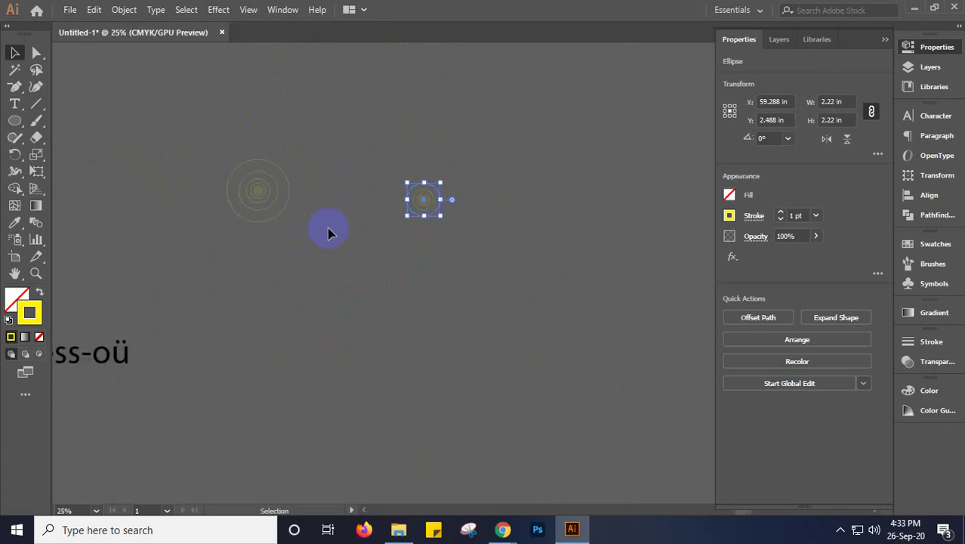
pyautogui.hscroll(-8, 448, 301)
pyautogui.scroll(1, 448, 301)
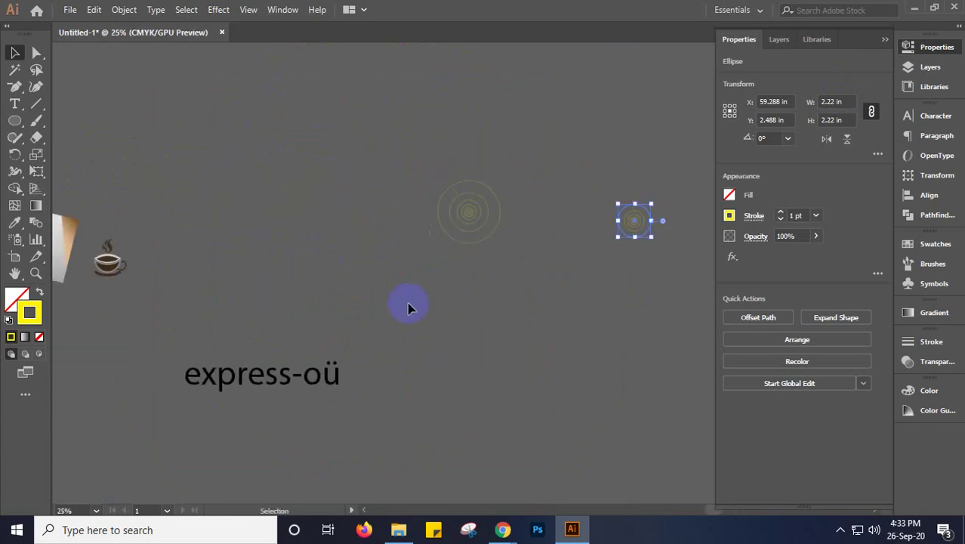
pyautogui.click(413, 277)
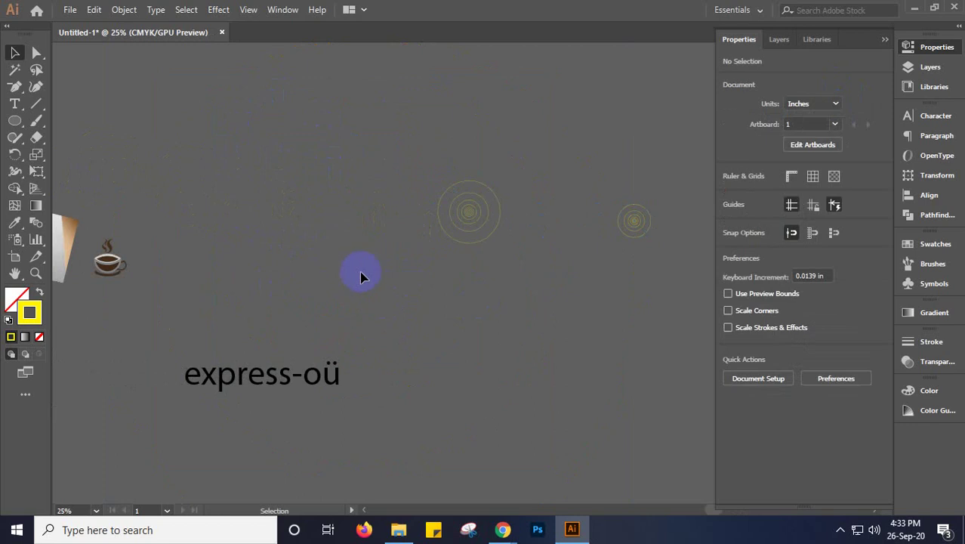
pyautogui.moveTo(499, 533)
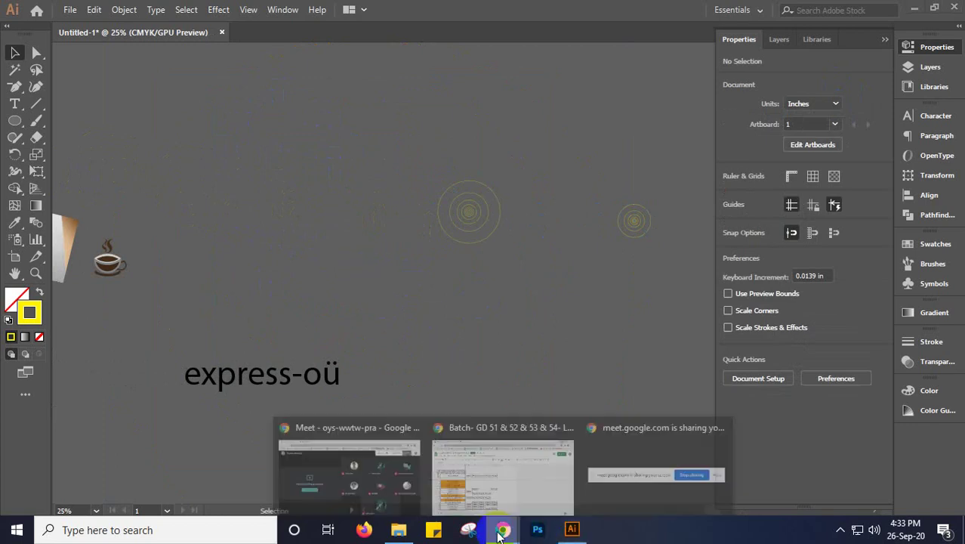
pyautogui.click(346, 476)
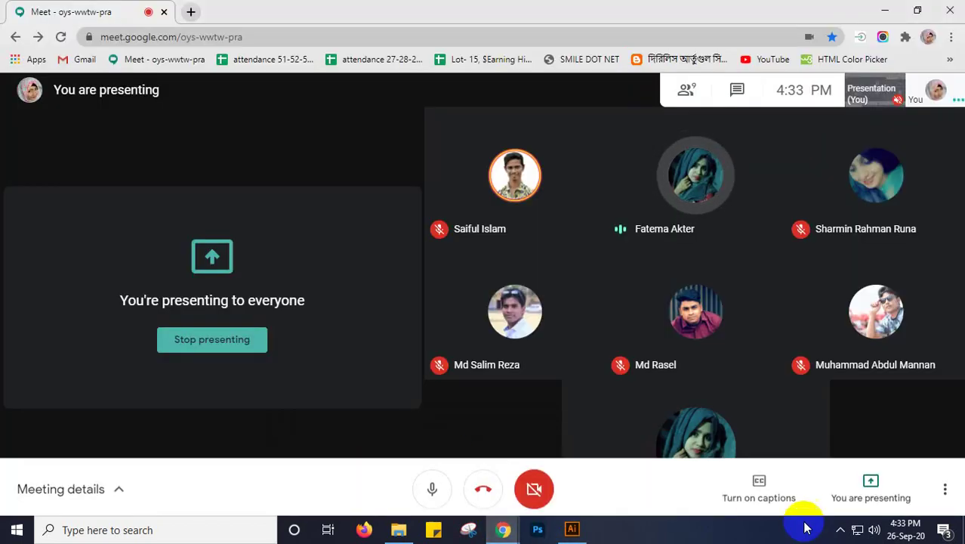
pyautogui.click(840, 528)
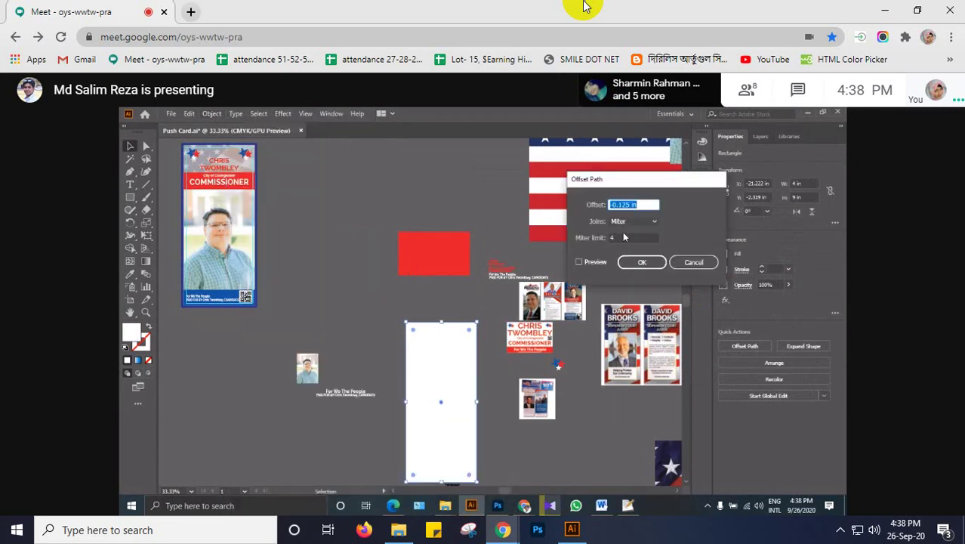
# Apply an Offset Path of -0.125 in with miter joins and a miter limit of 4 to the white rectangle
pyautogui.click(642, 262)
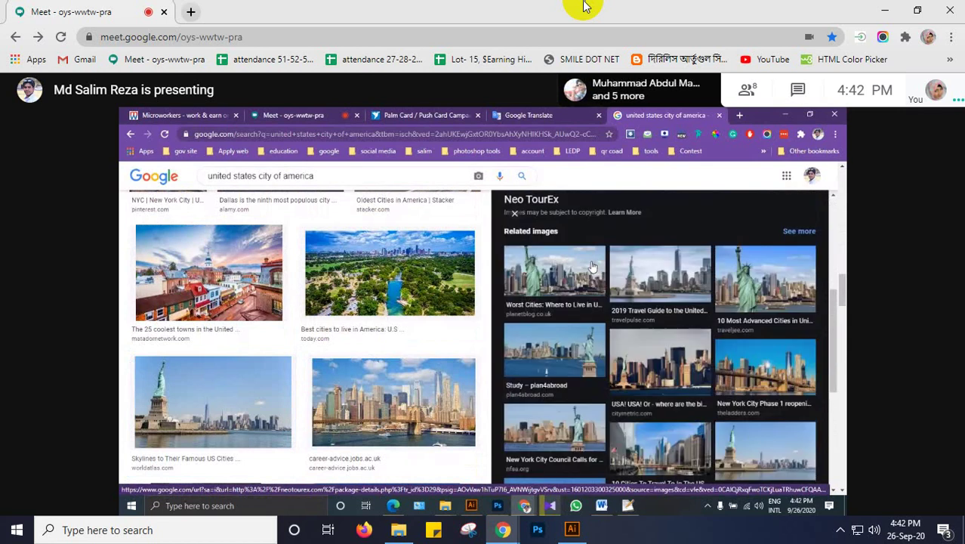
pyautogui.scroll(1, 593, 266)
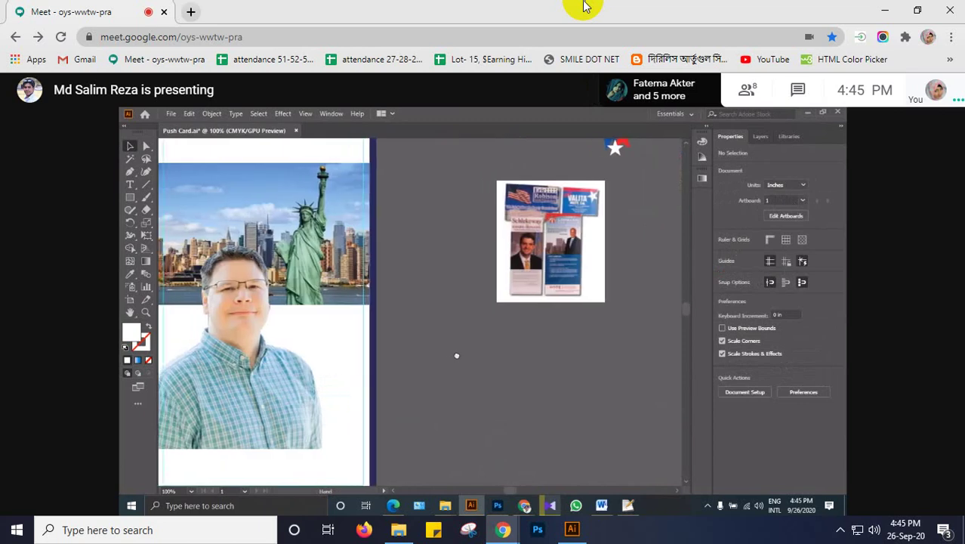
pyautogui.moveTo(484, 353); pyautogui.dragTo(495, 349)
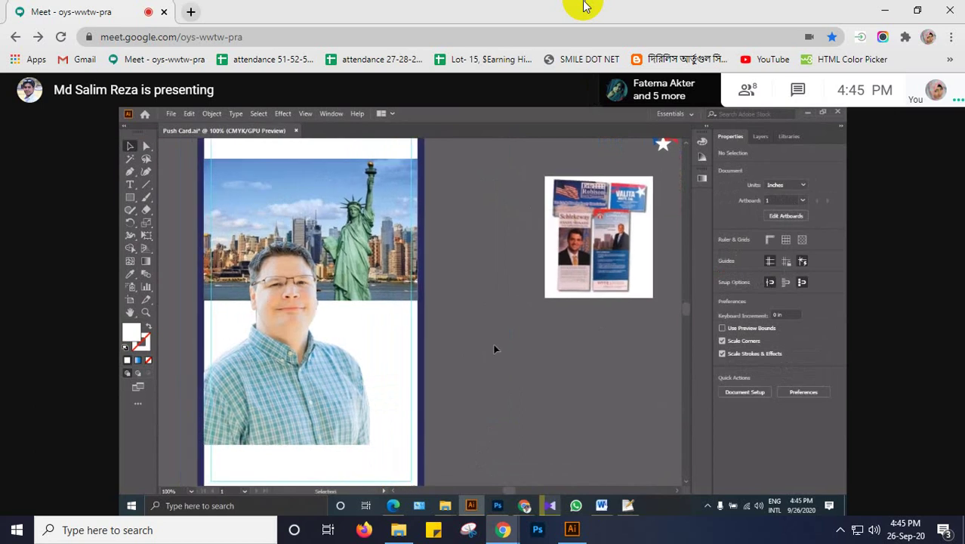
pyautogui.click(324, 383)
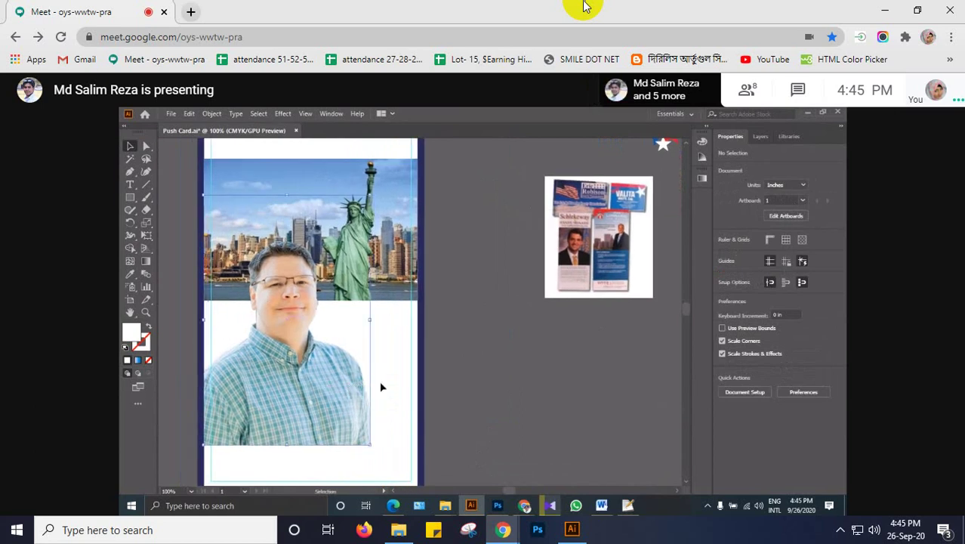
pyautogui.click(494, 387)
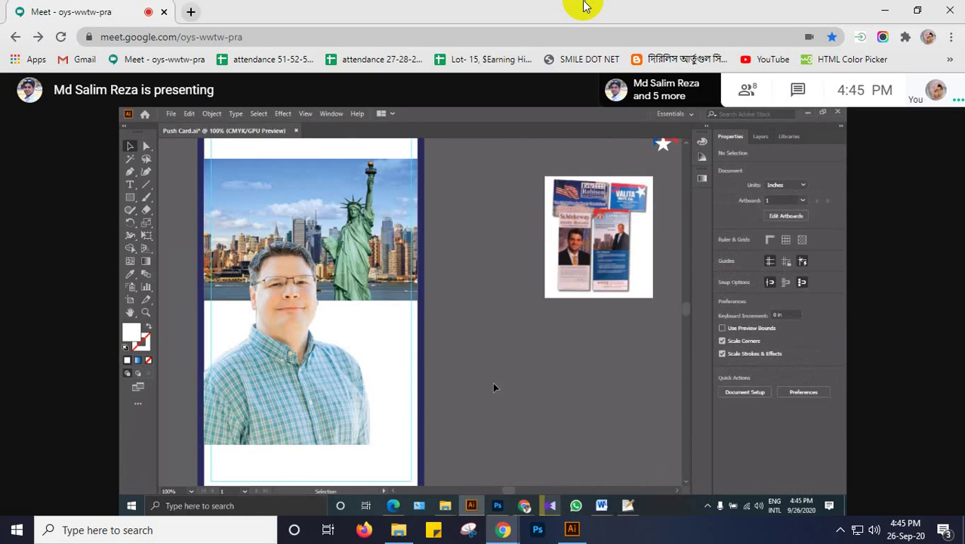
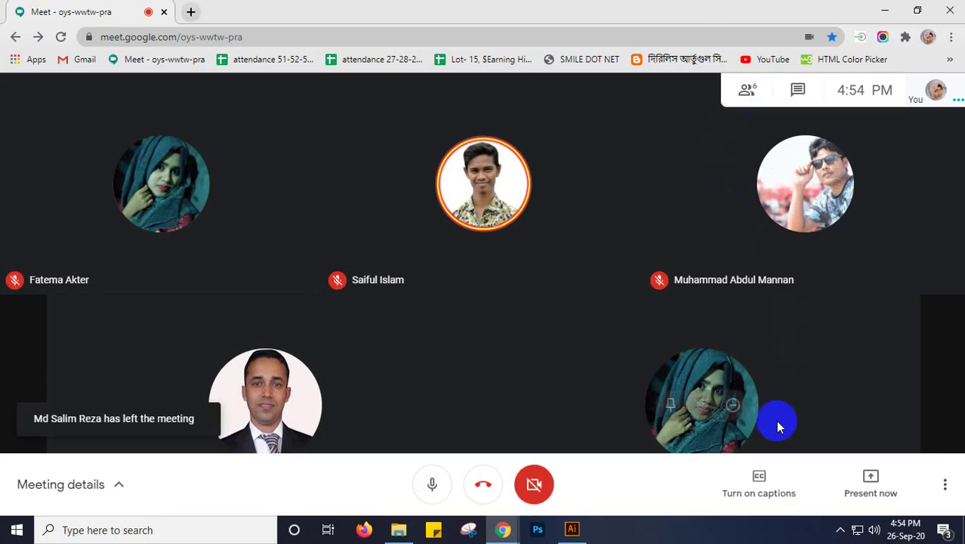
pyautogui.click(840, 530)
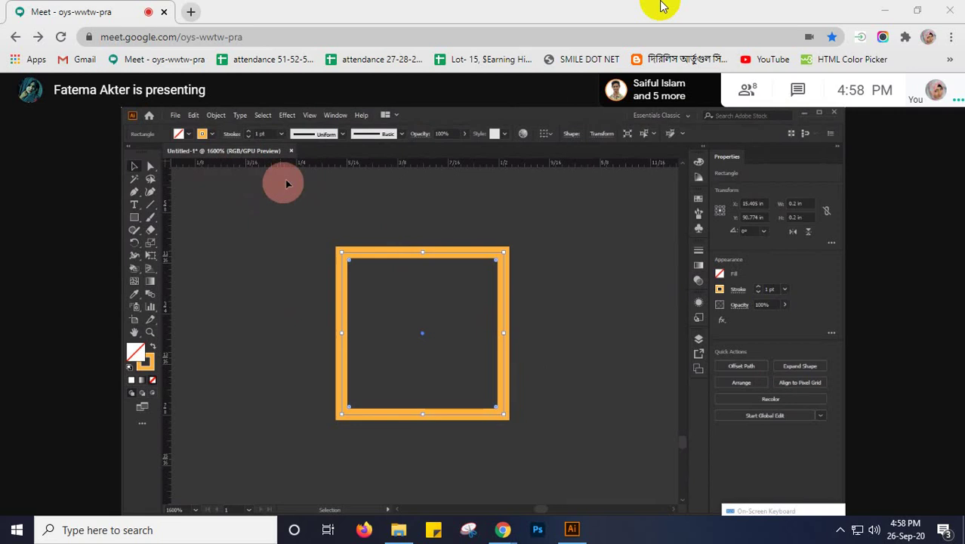
# Change the document's ruler units from inches to pixels with the orange square selected
pyautogui.rightClick(337, 163)
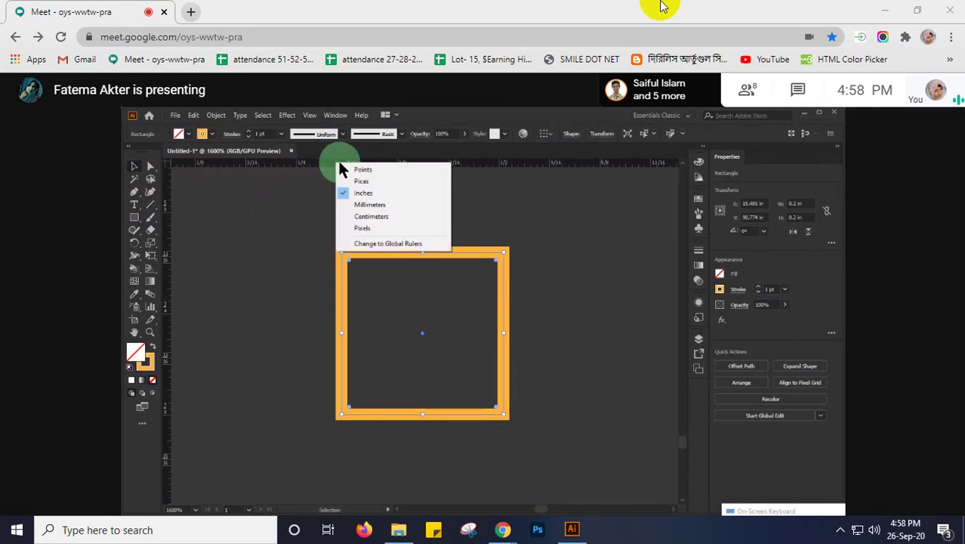
pyautogui.click(369, 228)
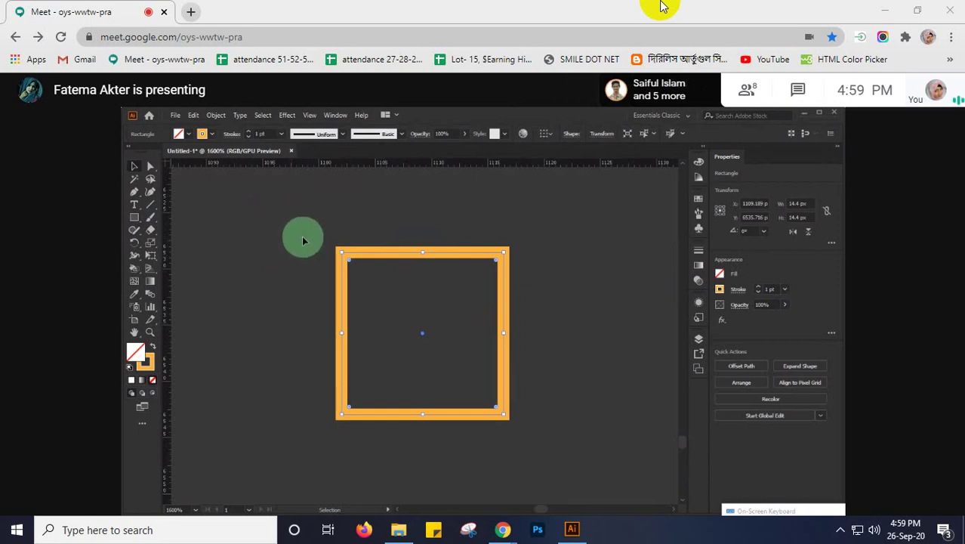
pyautogui.scroll(2, 638, 357)
pyautogui.scroll(4, 638, 357)
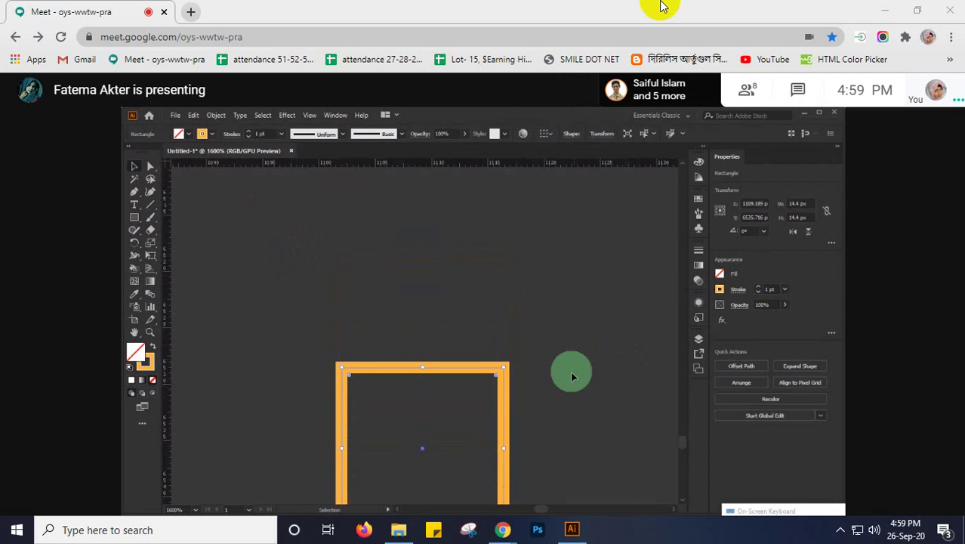
pyautogui.press('a')
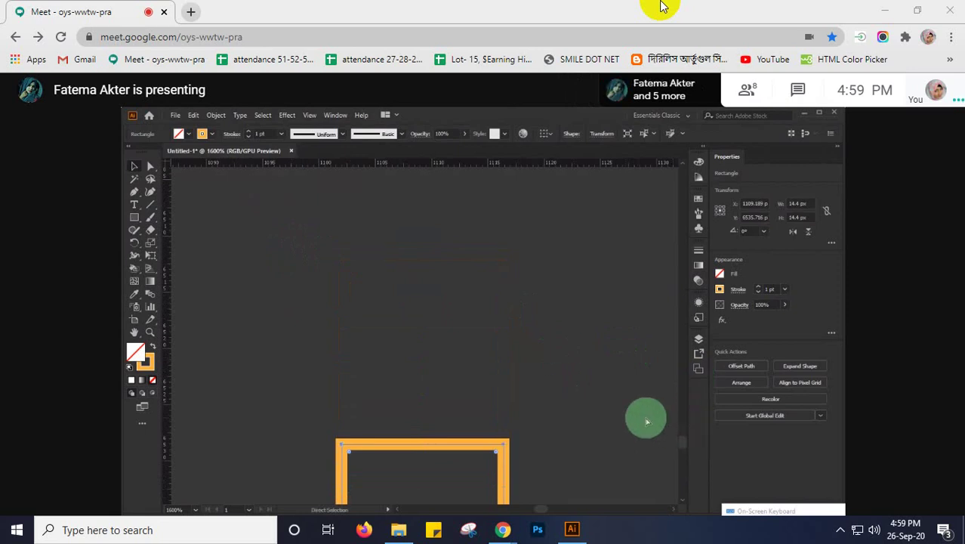
pyautogui.hotkey('ctrl', '-')
pyautogui.hotkey('ctrl', '-')
pyautogui.hotkey('ctrl', '-')
pyautogui.hotkey('ctrl', '-')
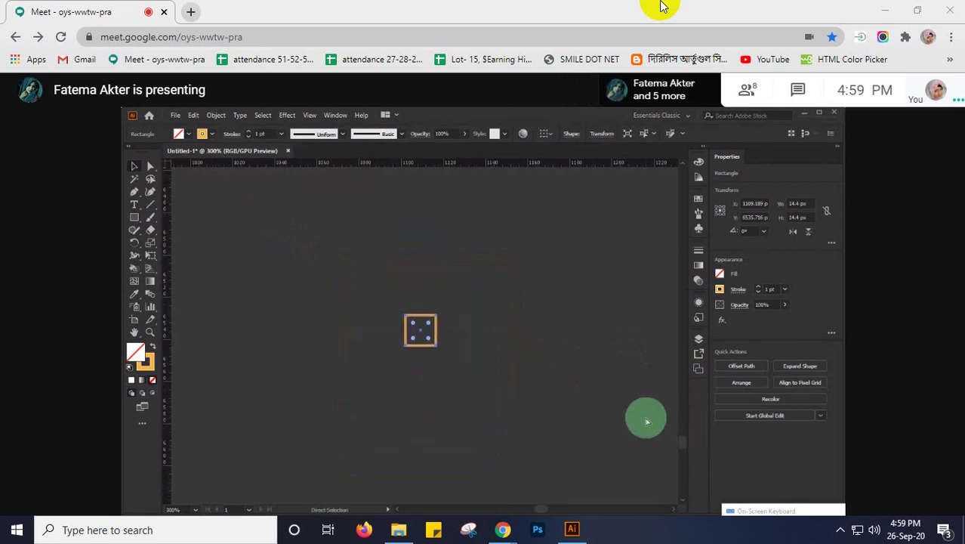
pyautogui.scroll(6, 621, 415)
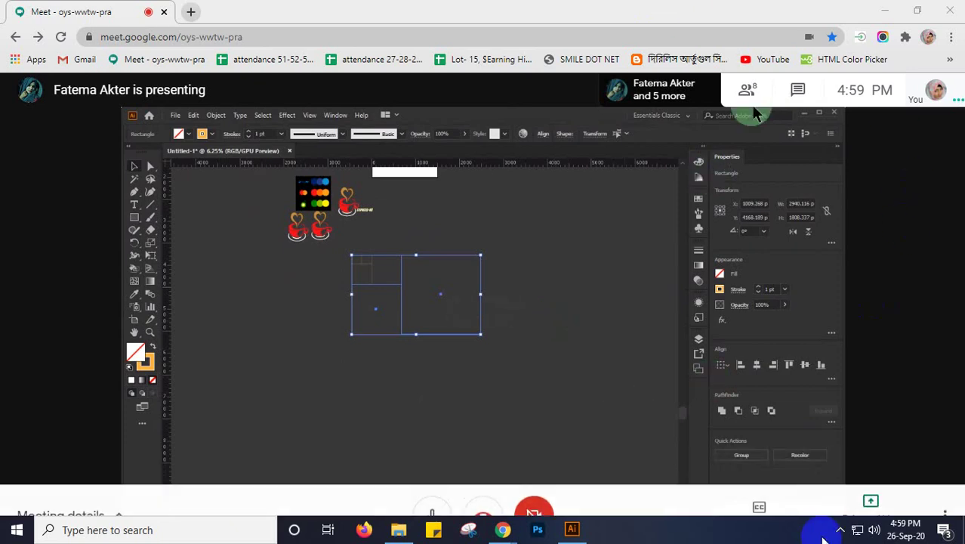
pyautogui.click(840, 531)
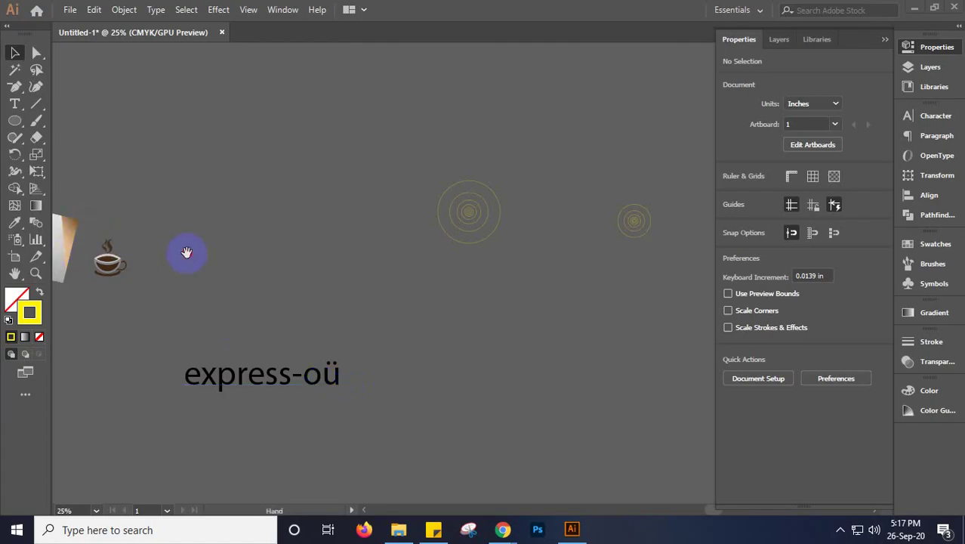
# Delete the tilted sweet coffee mockup image beside the artboard in Illustrator
pyautogui.moveTo(321, 274); pyautogui.dragTo(538, 292)
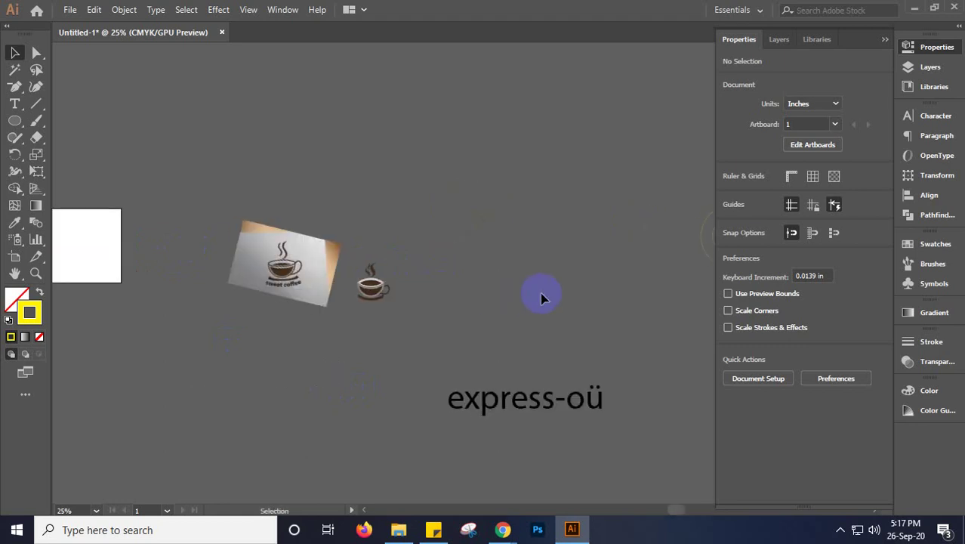
pyautogui.click(283, 264)
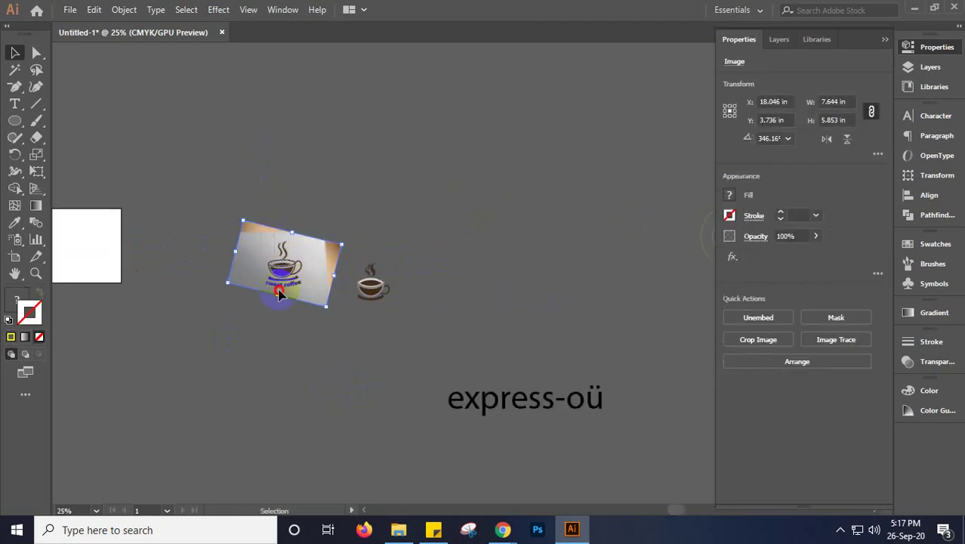
pyautogui.press('Delete')
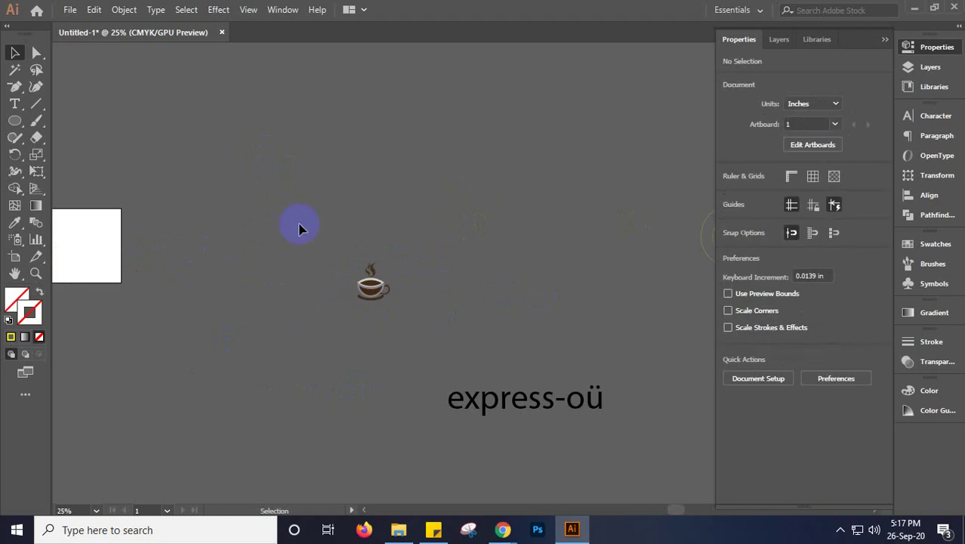
# Move the coffee cup icon and the express-oü text closer to the artboard, with the text roughly centred beneath the cup
pyautogui.moveTo(370, 285); pyautogui.dragTo(143, 353)
pyautogui.moveTo(466, 401); pyautogui.dragTo(160, 401)
pyautogui.scroll(1, 160, 401)
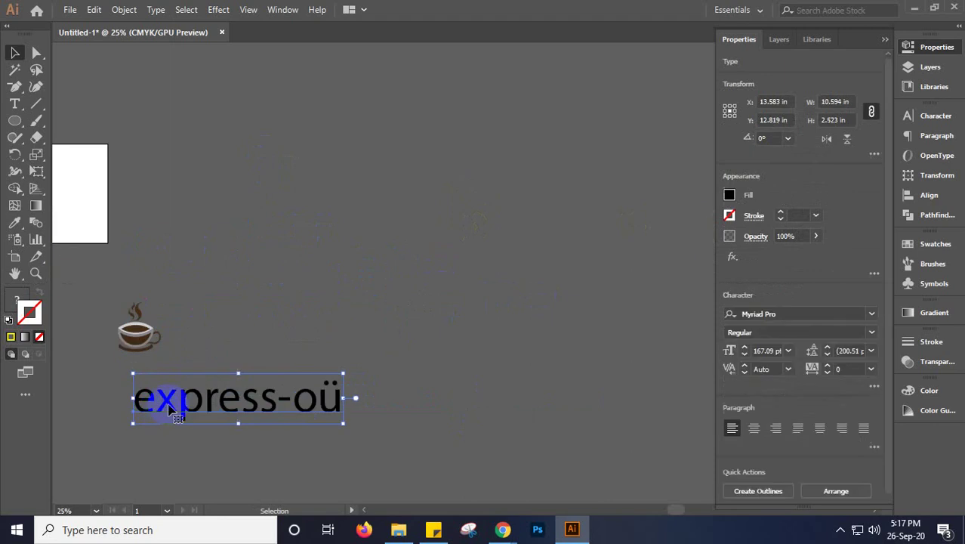
pyautogui.click(267, 340)
pyautogui.scroll(-2, 323, 302)
pyautogui.hscroll(-3, 323, 302)
pyautogui.click(337, 304)
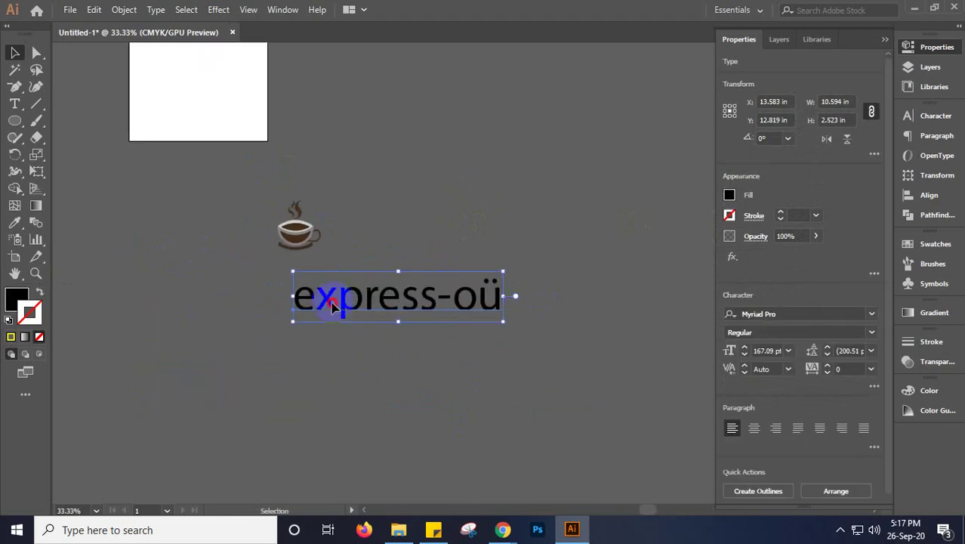
pyautogui.moveTo(332, 304); pyautogui.dragTo(287, 309)
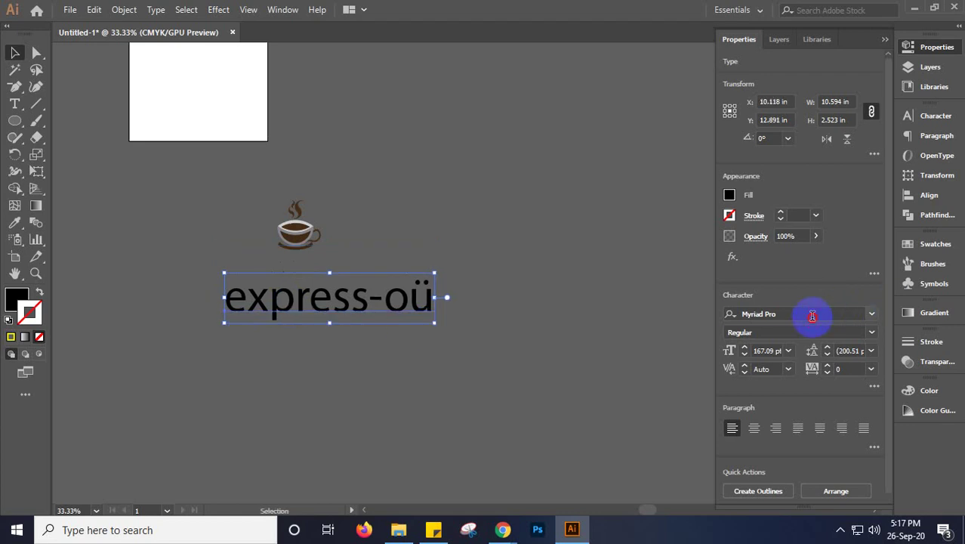
# Search the installed fonts for "bris" with the express-oü text selected
pyautogui.click(812, 314)
pyautogui.write('bris')
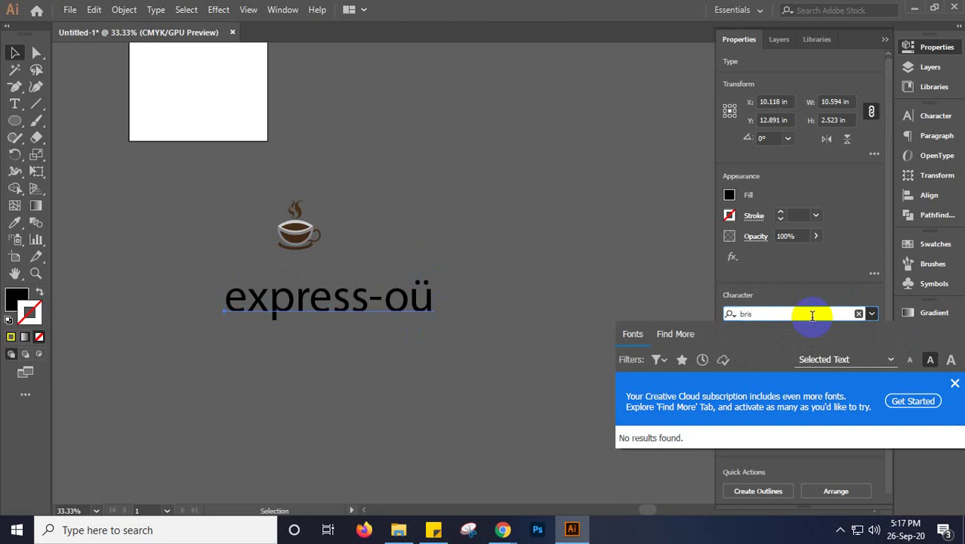
# Switch to Chrome and search Google in a new tab for "bridgestone font free download"
pyautogui.click(502, 529)
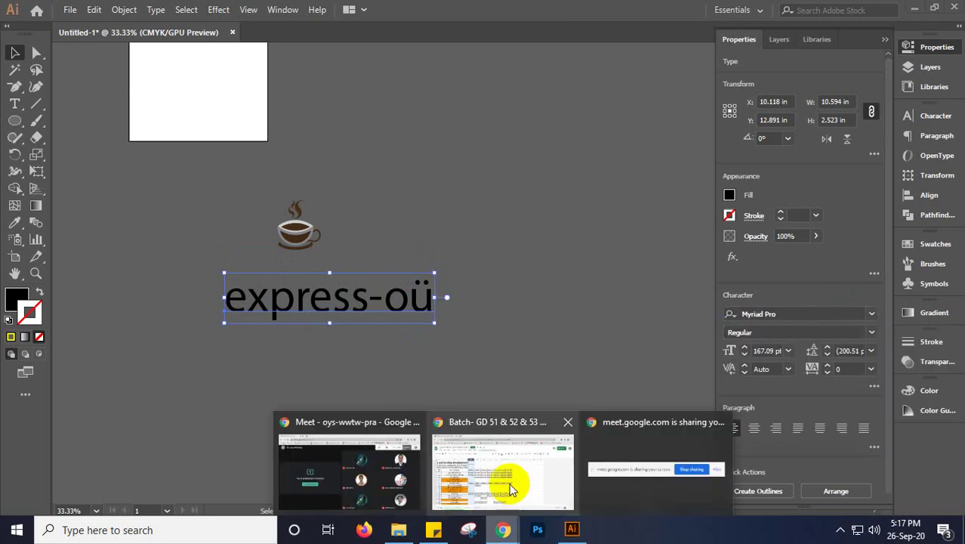
pyautogui.click(504, 481)
pyautogui.click(190, 11)
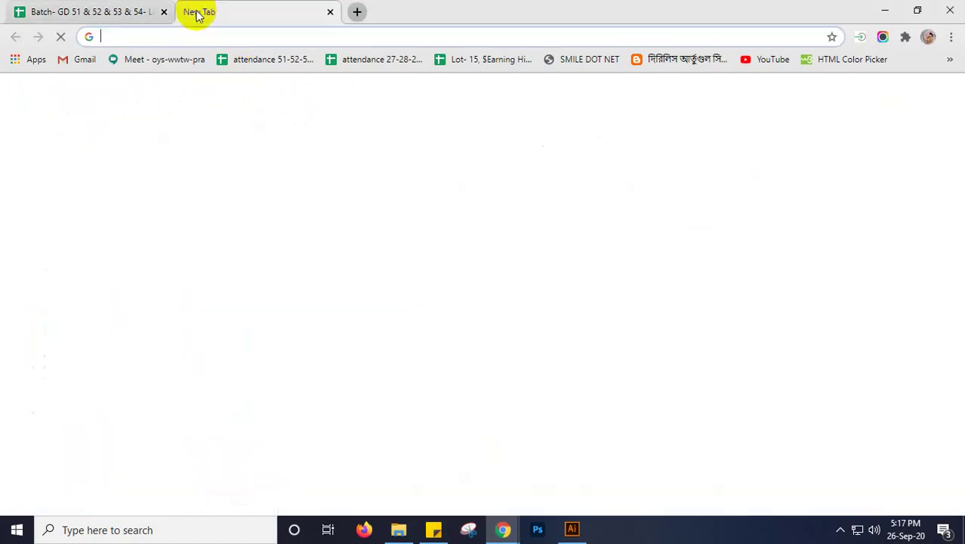
pyautogui.write('br')
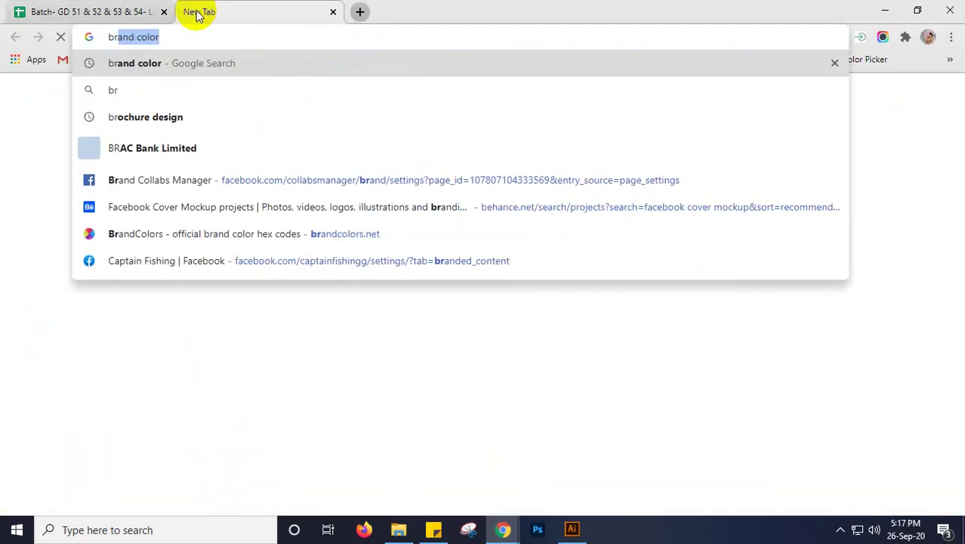
pyautogui.write('istone')
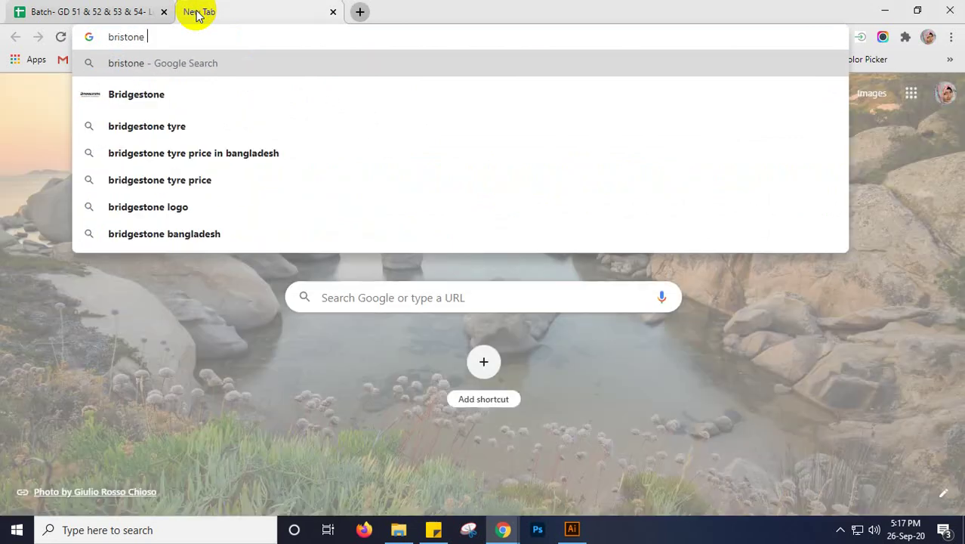
pyautogui.write(' fon')
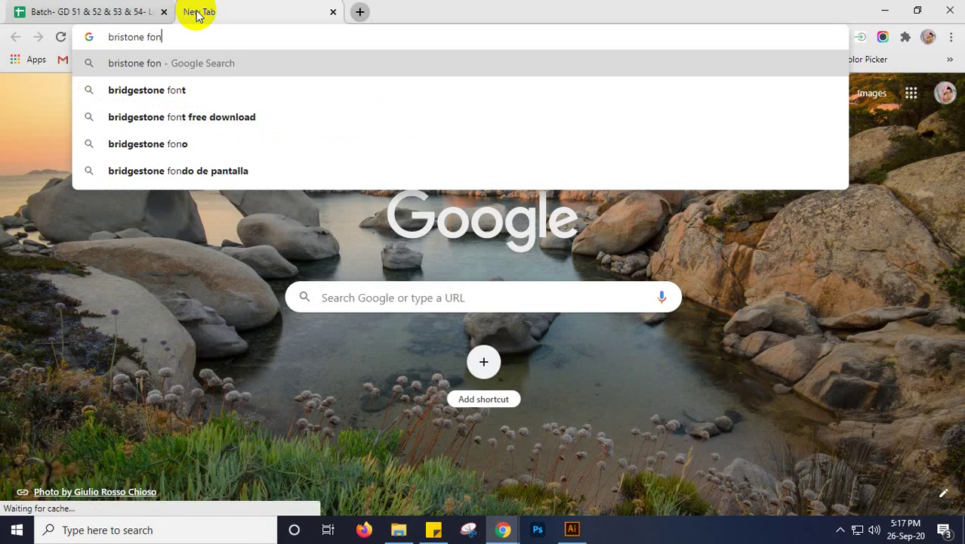
pyautogui.click(172, 119)
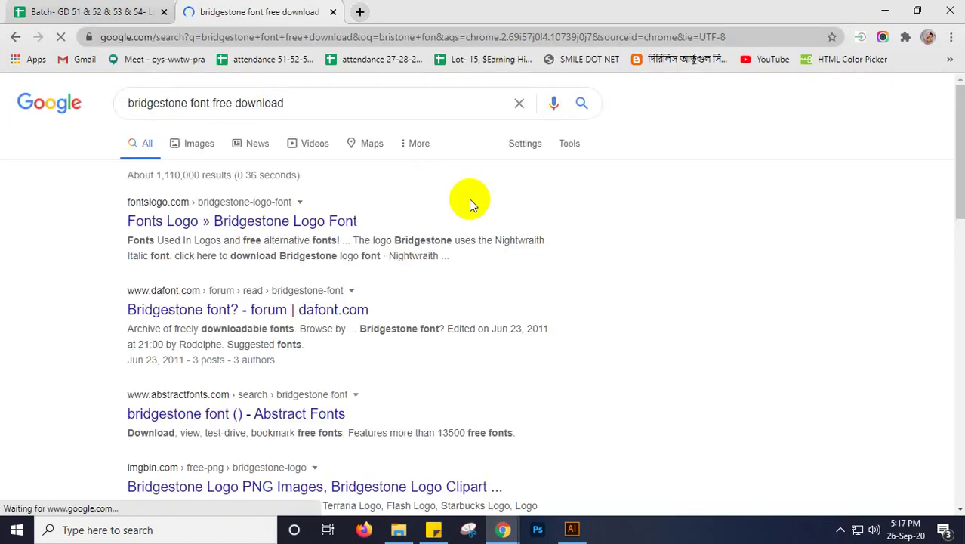
# Open the Fonts Logo result on the Bridgestone logo font and examine the page for the font name and its download link
pyautogui.click(286, 223)
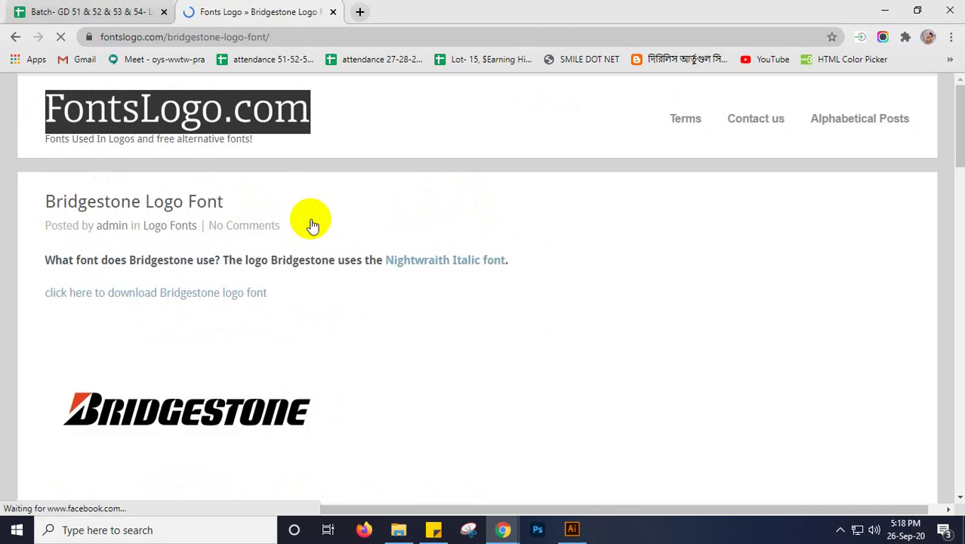
pyautogui.scroll(-1, 363, 243)
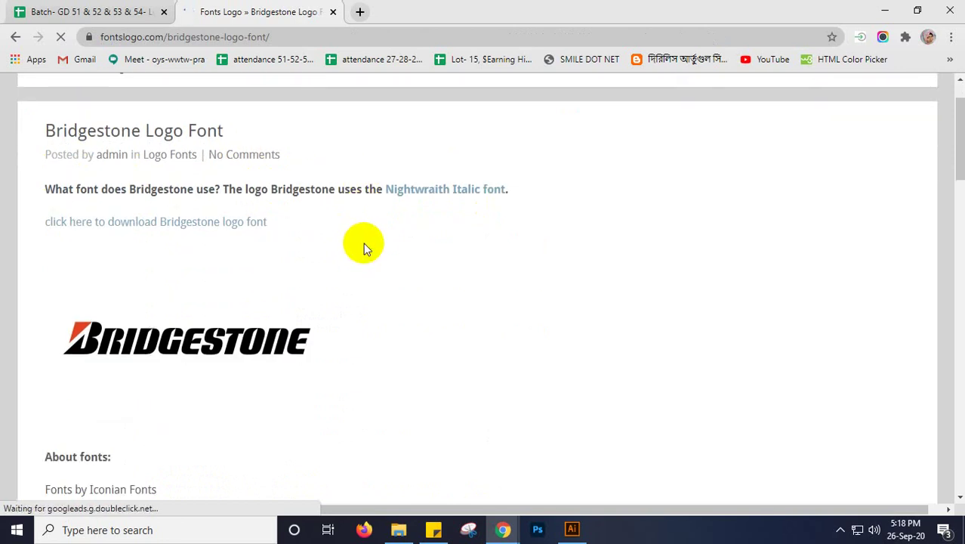
pyautogui.scroll(-4, 386, 245)
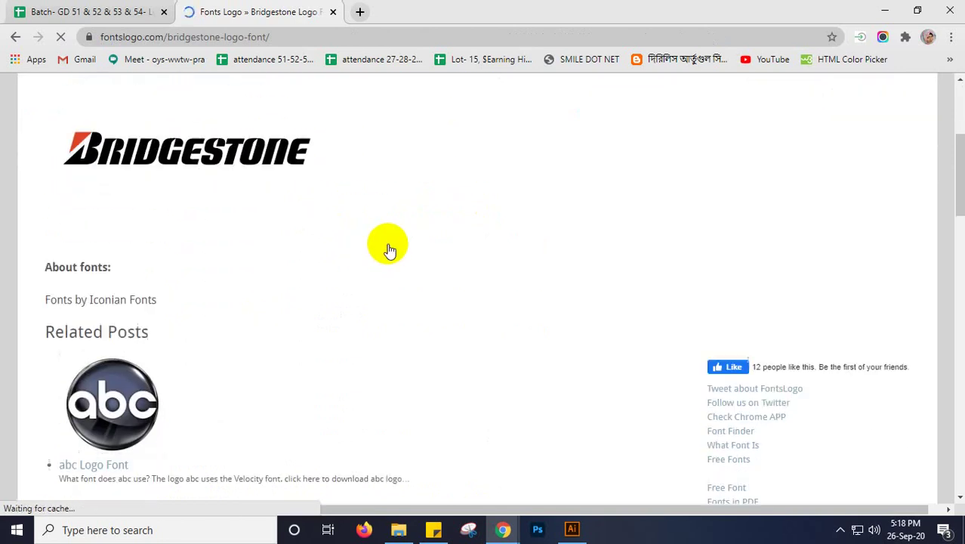
pyautogui.scroll(-2, 386, 249)
pyautogui.scroll(-4, 388, 244)
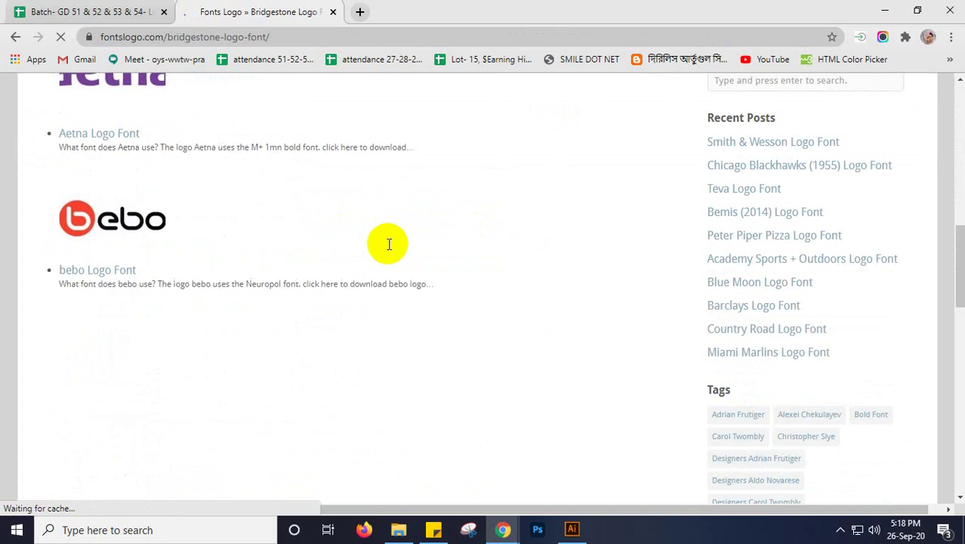
pyautogui.scroll(1, 388, 245)
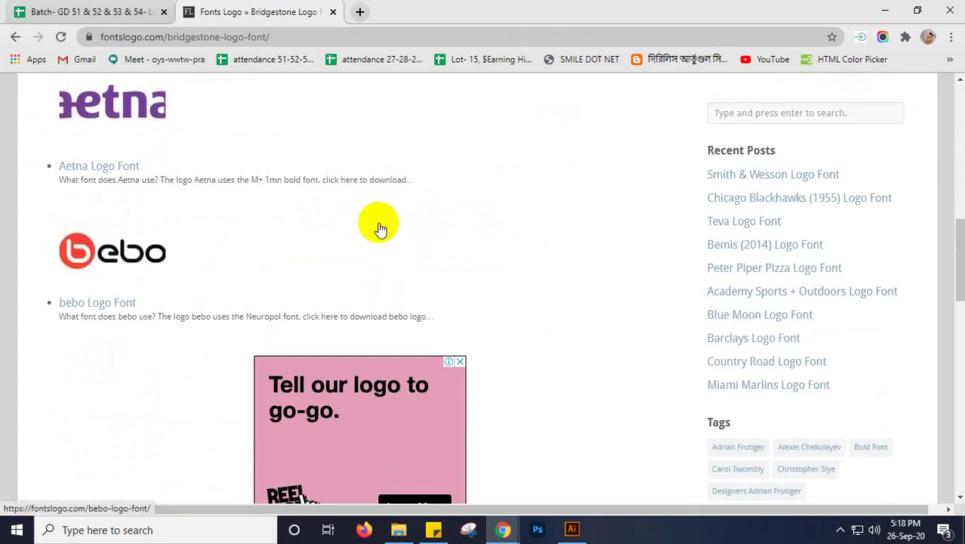
pyautogui.scroll(2, 379, 228)
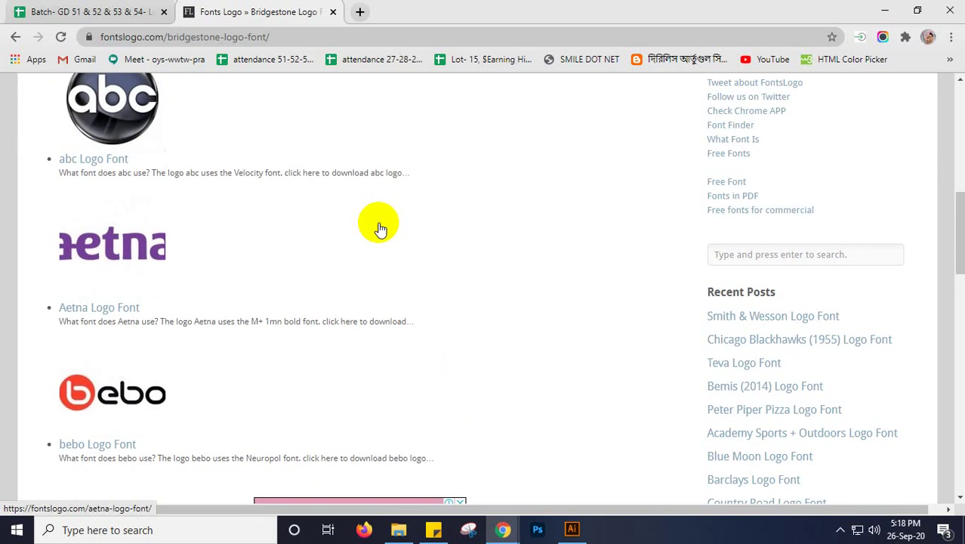
pyautogui.scroll(-8, 379, 228)
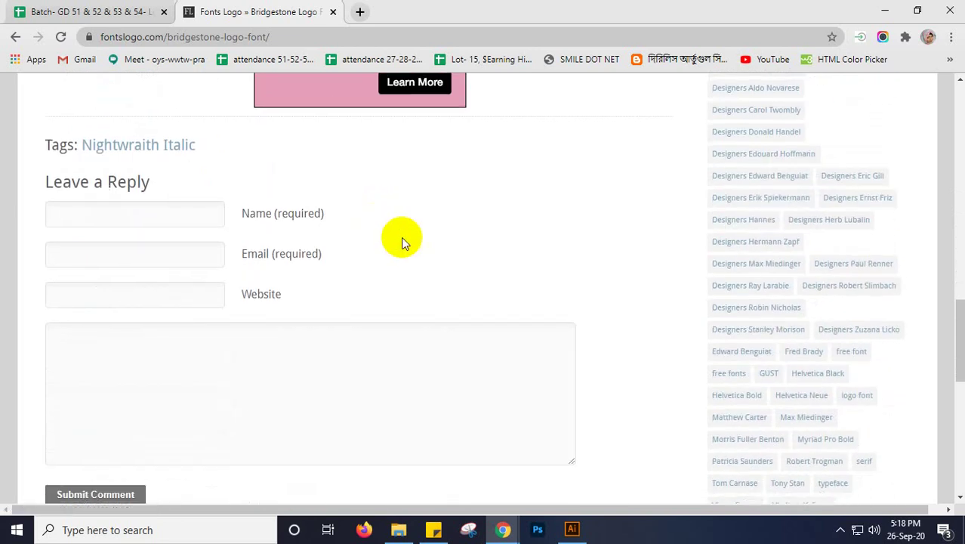
pyautogui.scroll(-2, 425, 263)
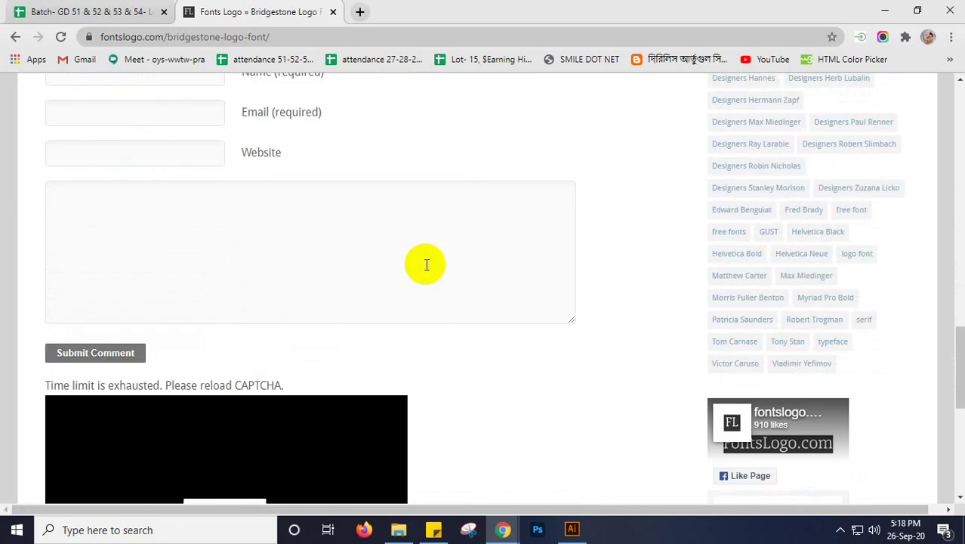
pyautogui.scroll(20, 424, 263)
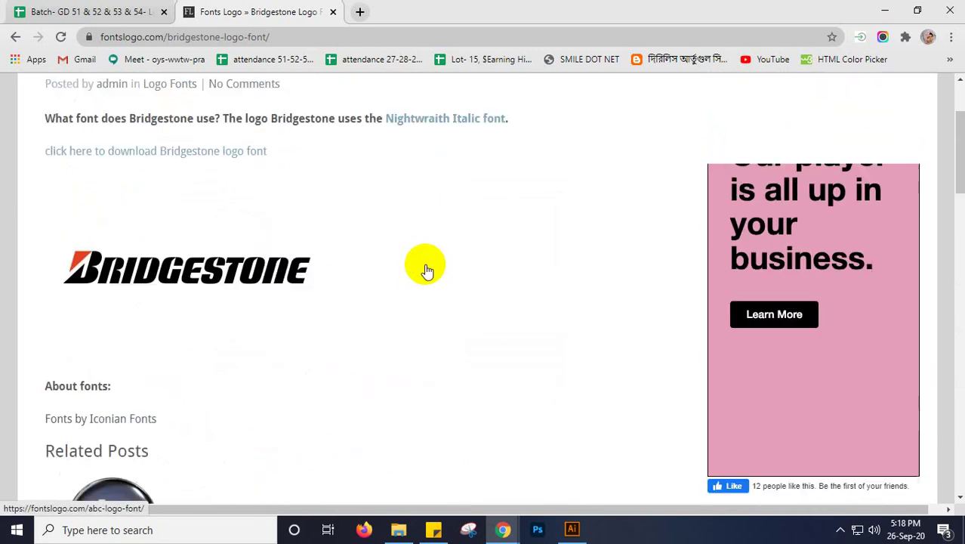
pyautogui.scroll(1, 426, 268)
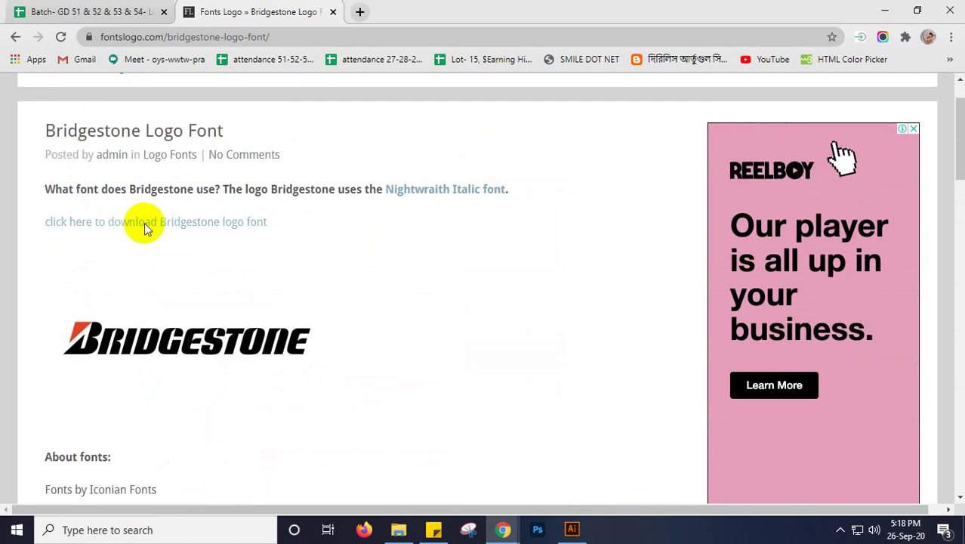
# Follow the Bridgestone logo font link to FFonts and request the Nightwraith Italic font download
pyautogui.click(144, 223)
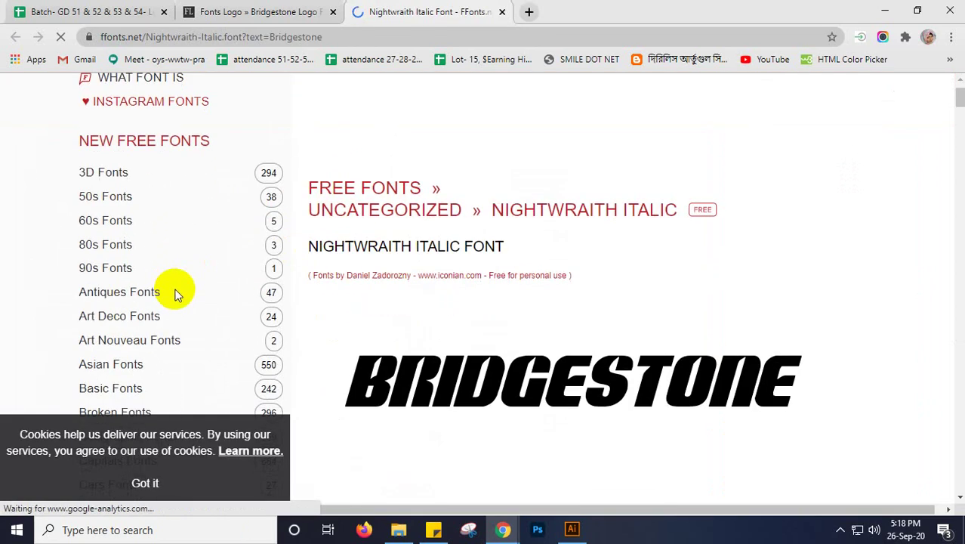
pyautogui.scroll(-2, 174, 293)
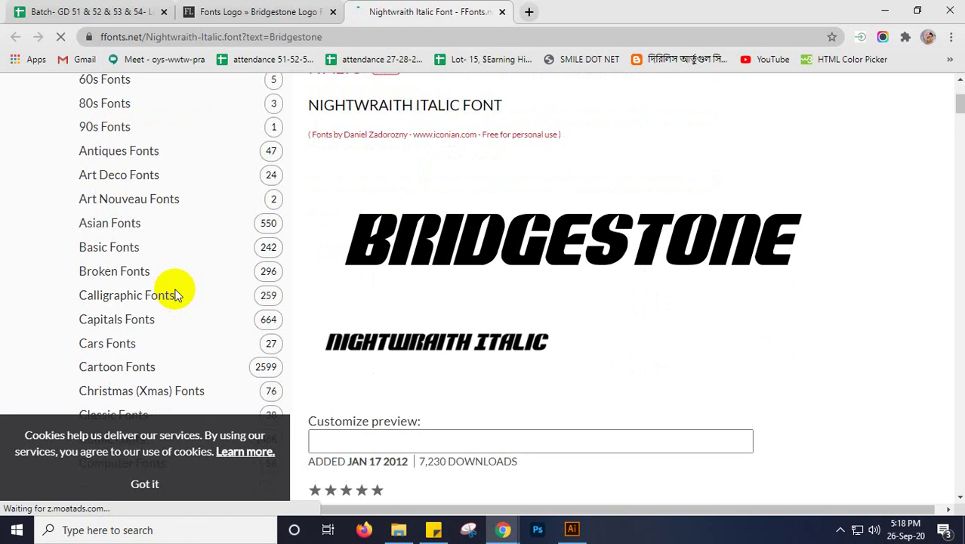
pyautogui.scroll(-3, 174, 293)
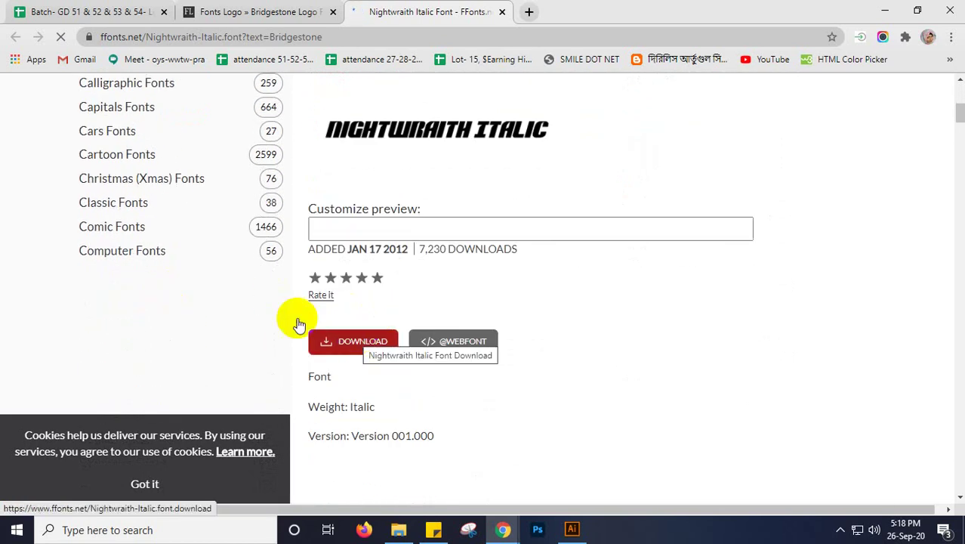
pyautogui.scroll(-1, 236, 309)
pyautogui.click(341, 276)
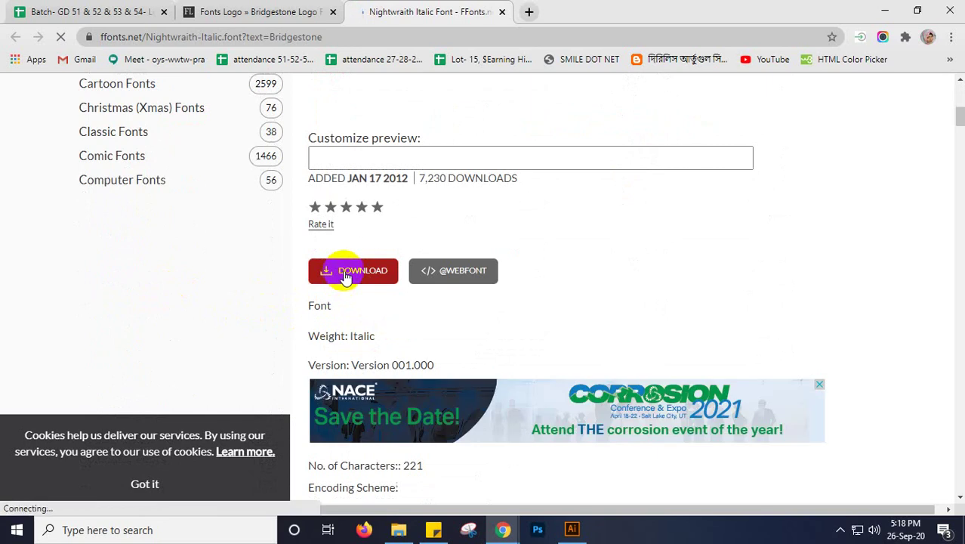
pyautogui.scroll(-2, 155, 283)
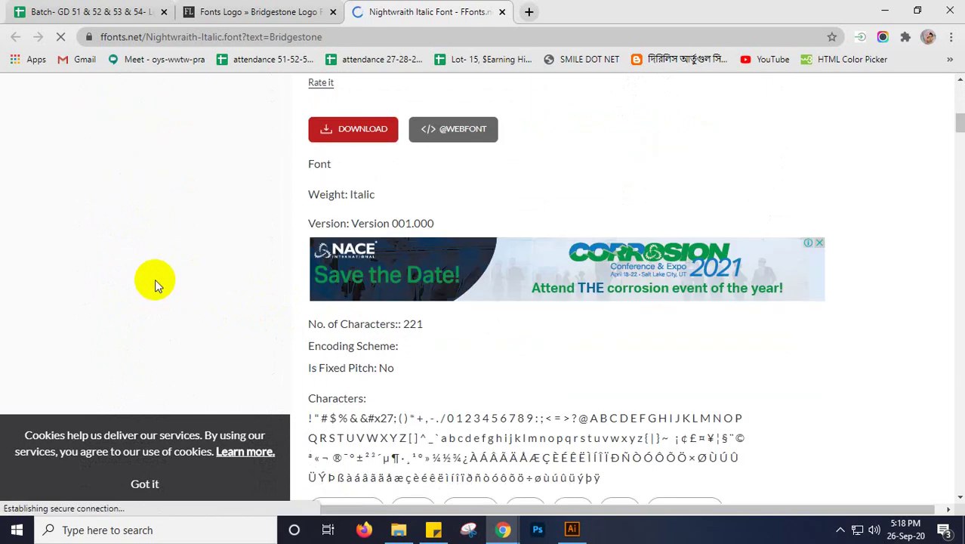
pyautogui.scroll(-3, 155, 278)
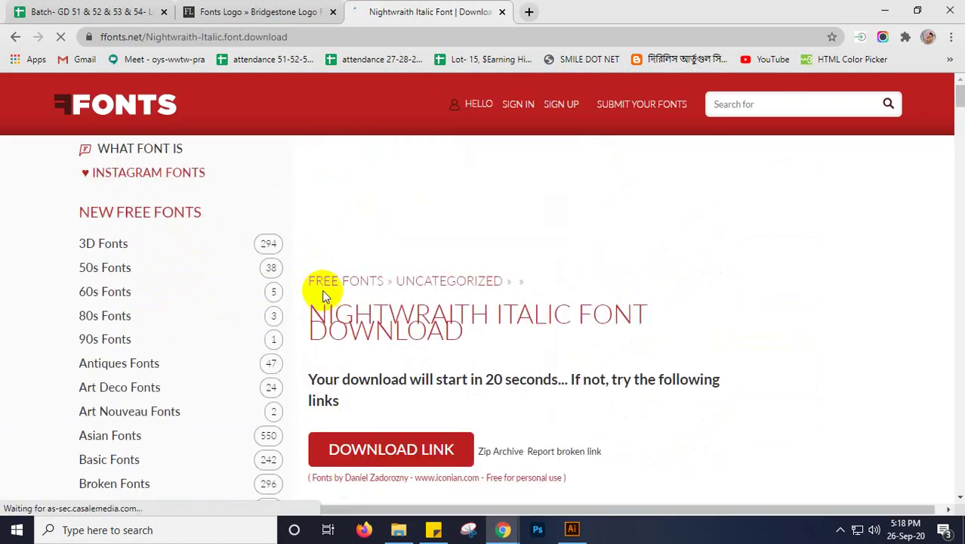
pyautogui.scroll(-2, 676, 329)
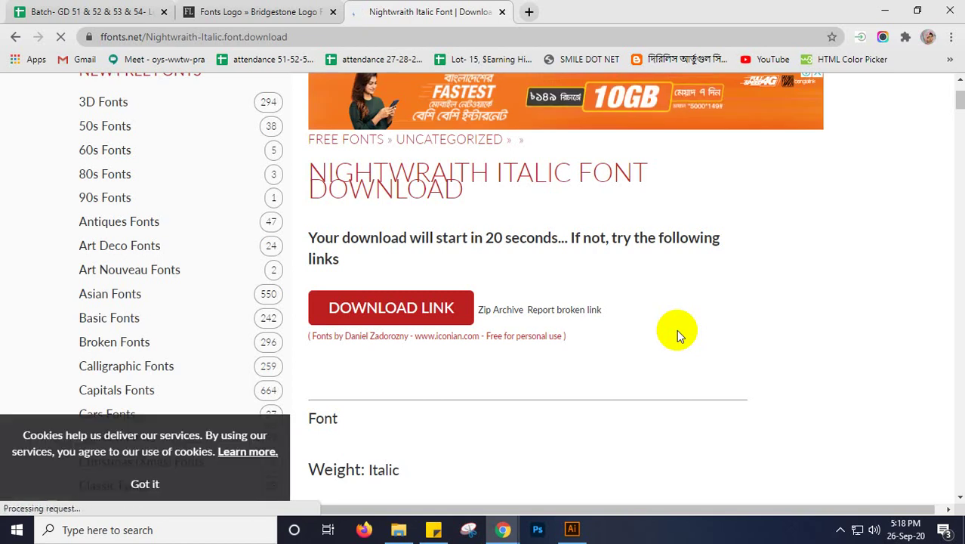
pyautogui.scroll(2, 676, 329)
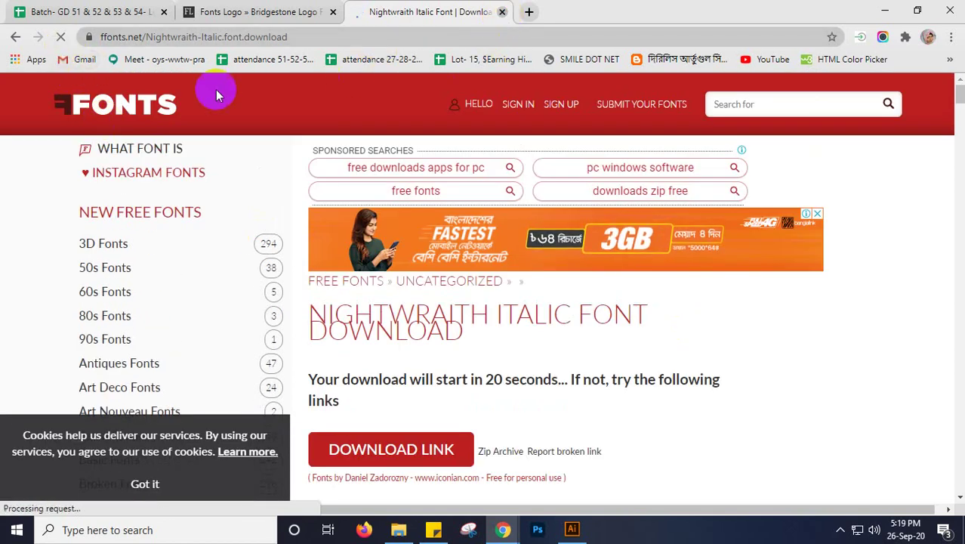
# Close the Nightwraith Italic download page and open the bebo Logo Font post from the Bridgestone page's related posts
pyautogui.hotkey('ctrl', 'w')
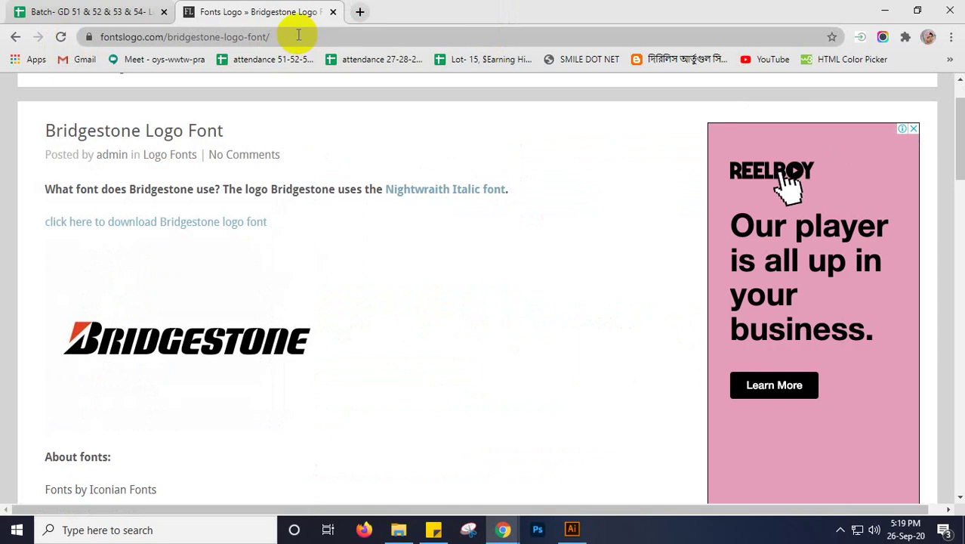
pyautogui.scroll(-8, 304, 204)
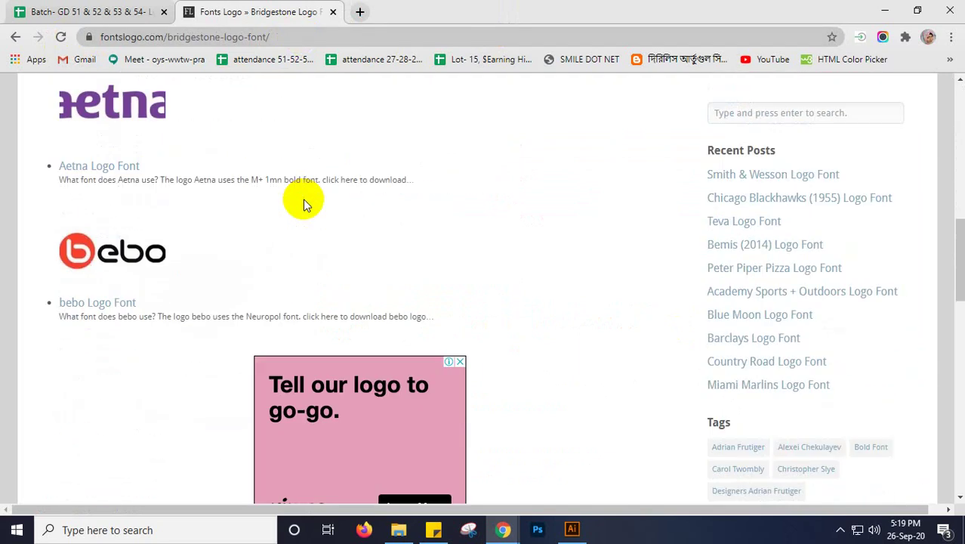
pyautogui.click(95, 301)
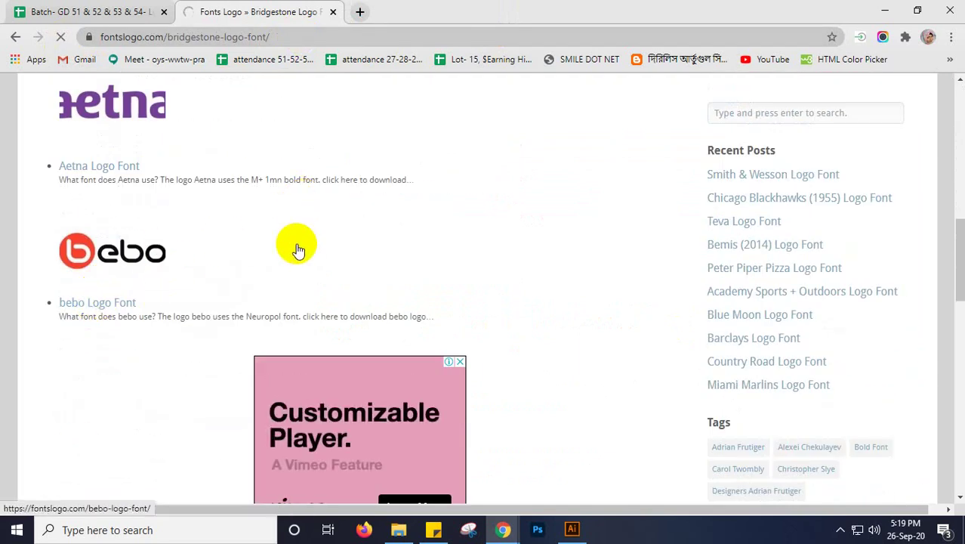
pyautogui.scroll(-3, 27, 253)
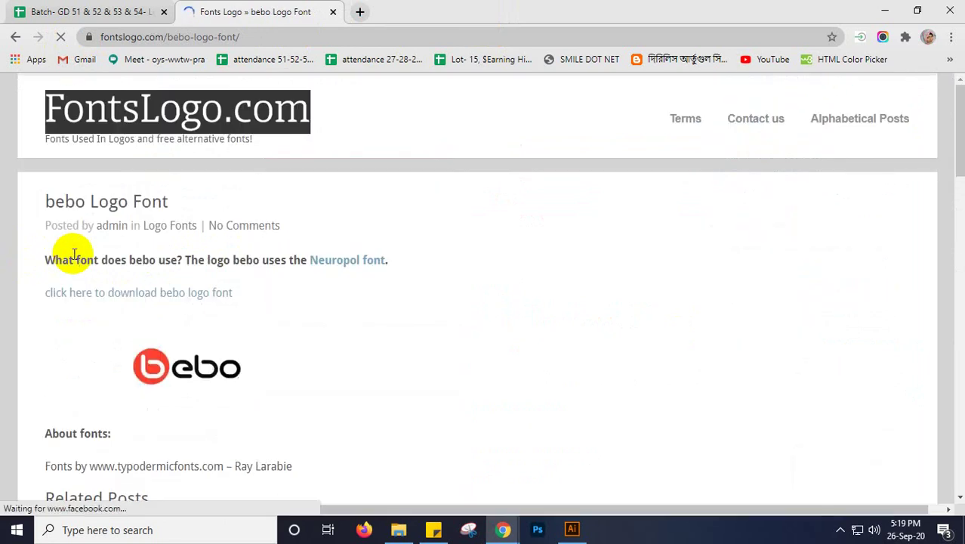
# Look through the bebo Logo Font post and its related posts, and follow the link to download the bebo logo font
pyautogui.scroll(-3, 64, 255)
pyautogui.scroll(-1, 64, 255)
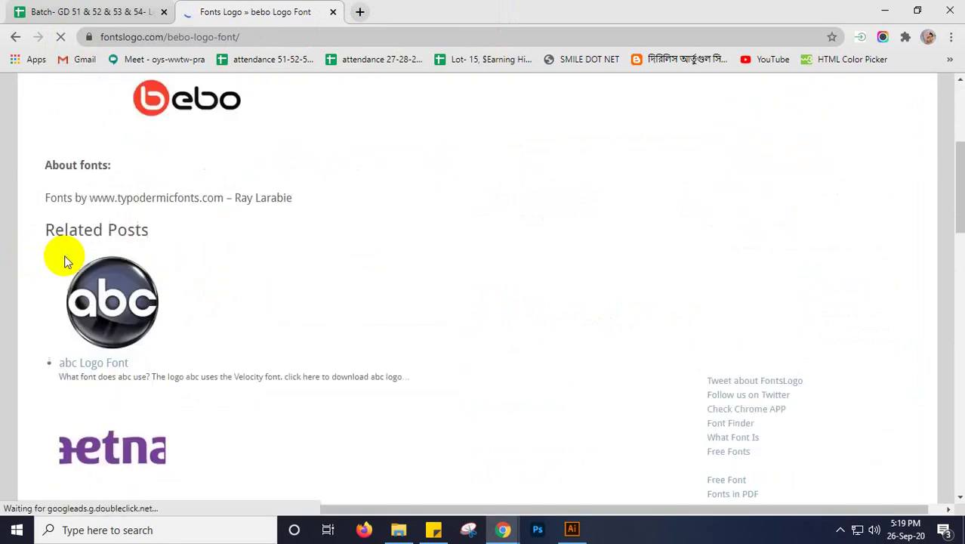
pyautogui.scroll(-3, 215, 273)
pyautogui.scroll(-6, 219, 276)
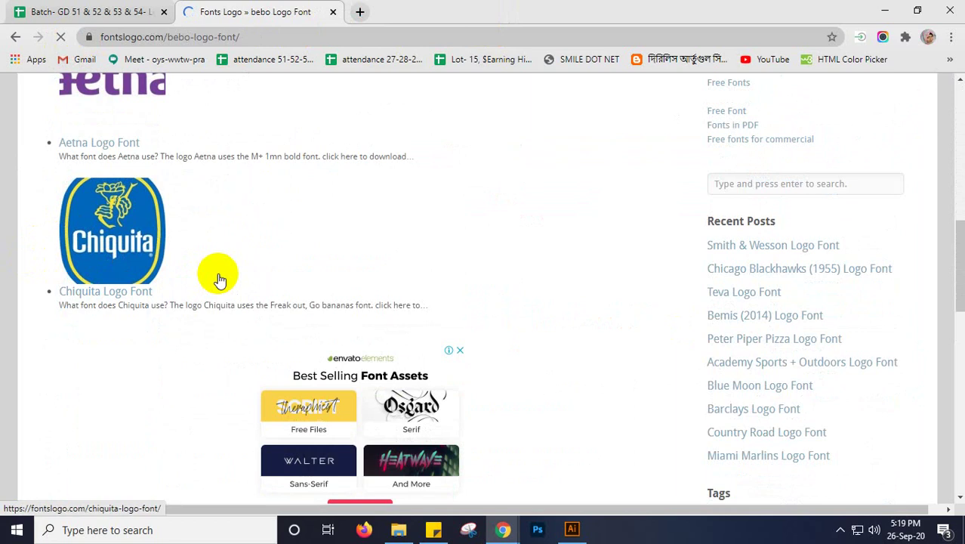
pyautogui.scroll(5, 218, 276)
pyautogui.scroll(6, 218, 278)
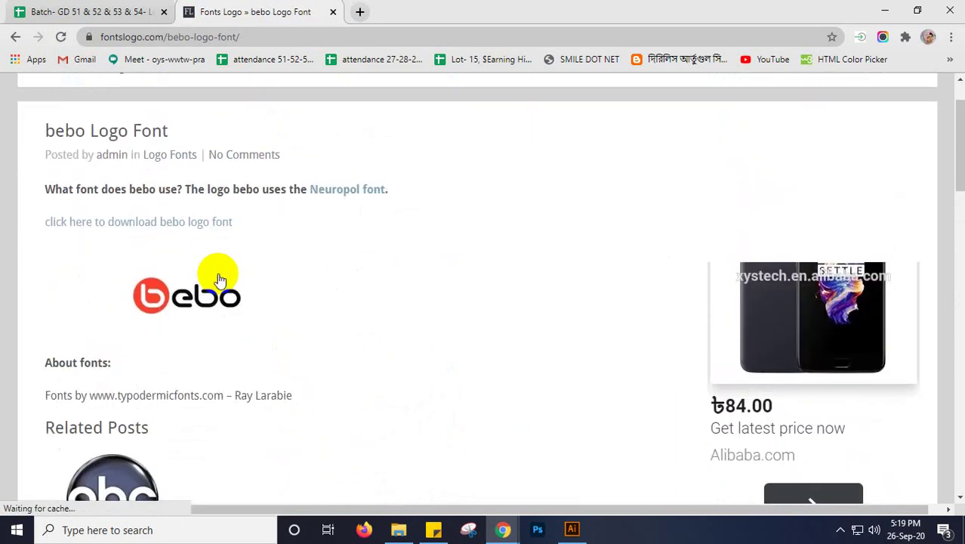
pyautogui.click(98, 222)
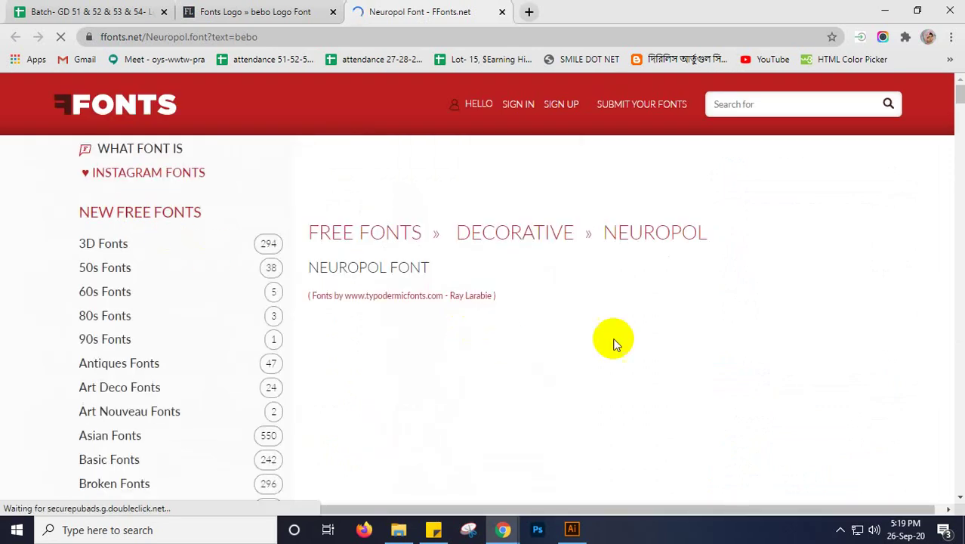
# Examine the Neuropol page on FFonts from its preview and download options through the character set to the similar free and commercial fonts
pyautogui.scroll(-1, 760, 338)
pyautogui.scroll(-3, 759, 335)
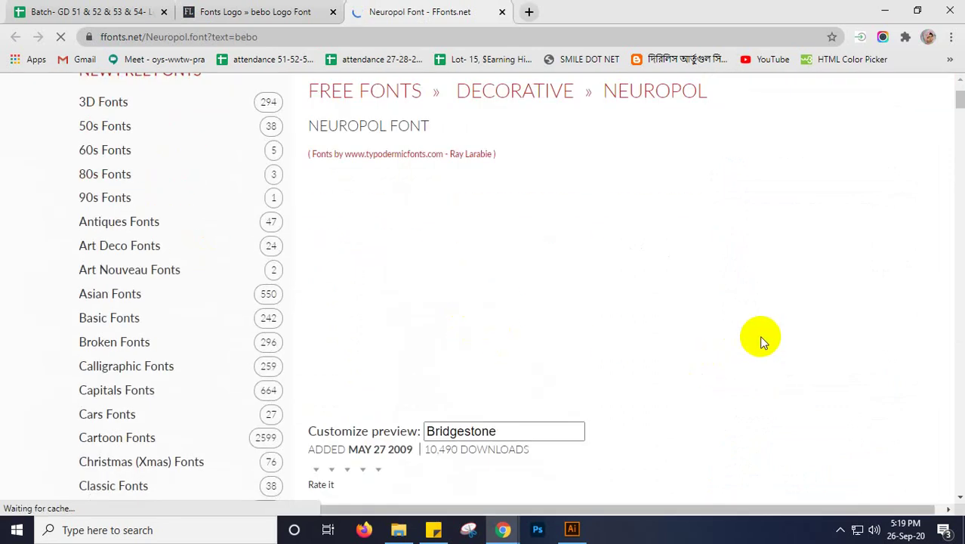
pyautogui.scroll(-2, 758, 335)
pyautogui.scroll(-2, 758, 335)
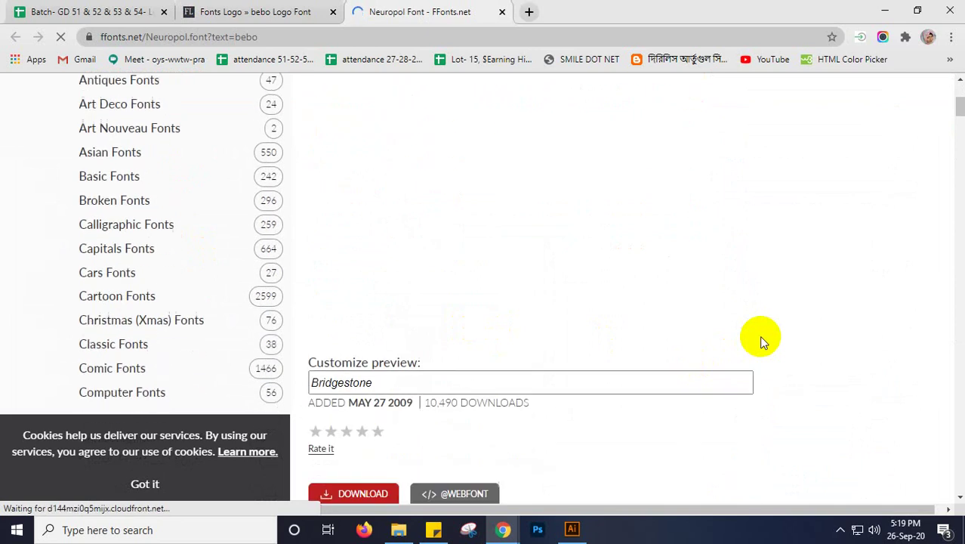
pyautogui.scroll(-4, 759, 335)
pyautogui.scroll(-4, 759, 335)
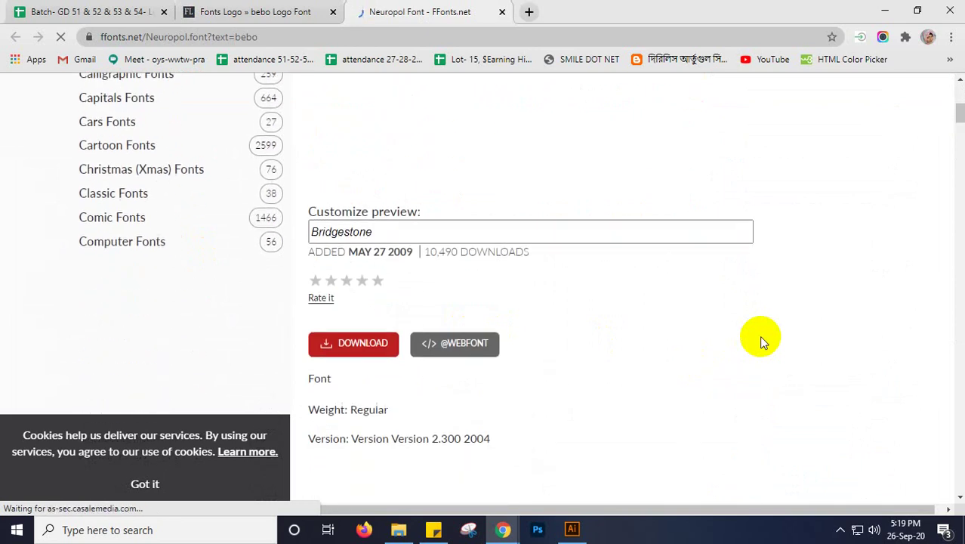
pyautogui.scroll(-1, 758, 335)
pyautogui.scroll(-1, 759, 339)
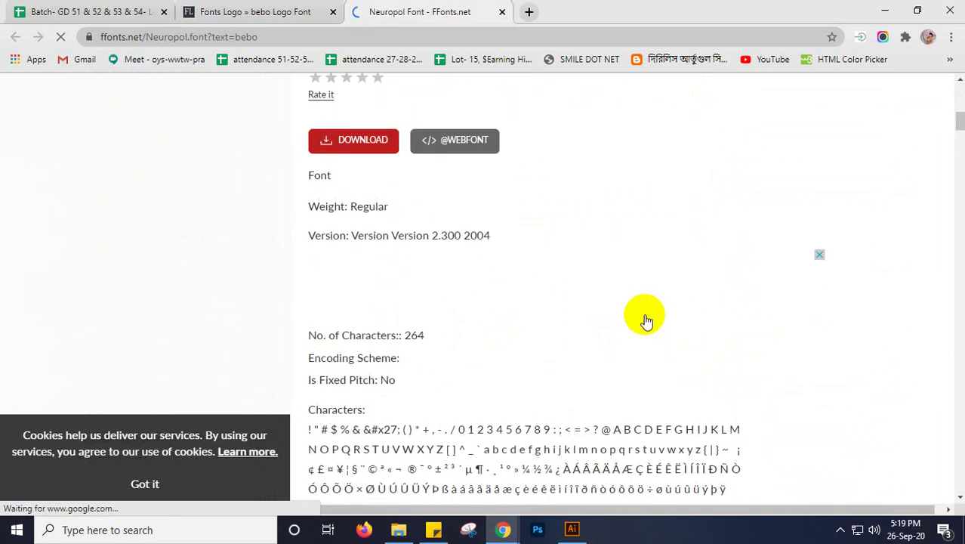
pyautogui.scroll(-1, 581, 313)
pyautogui.scroll(-7, 581, 313)
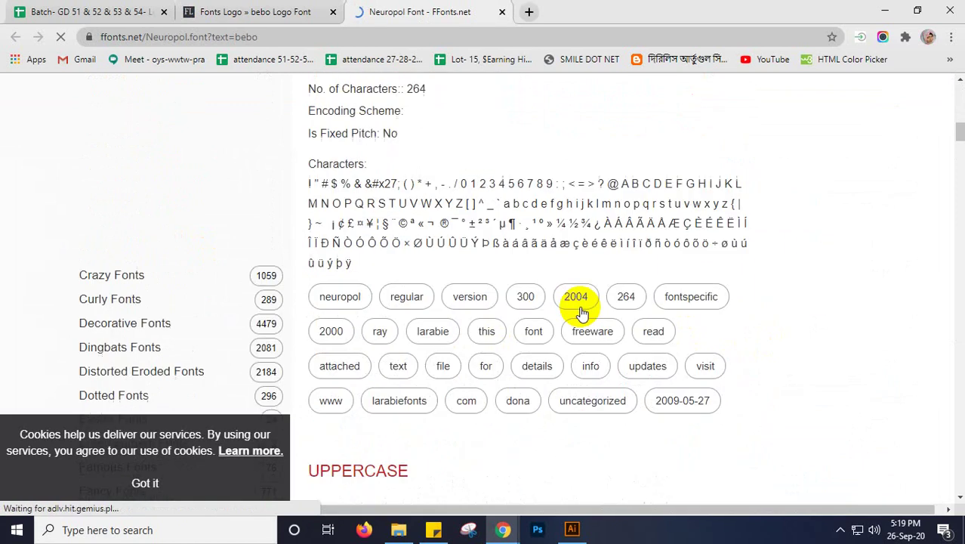
pyautogui.scroll(-15, 581, 313)
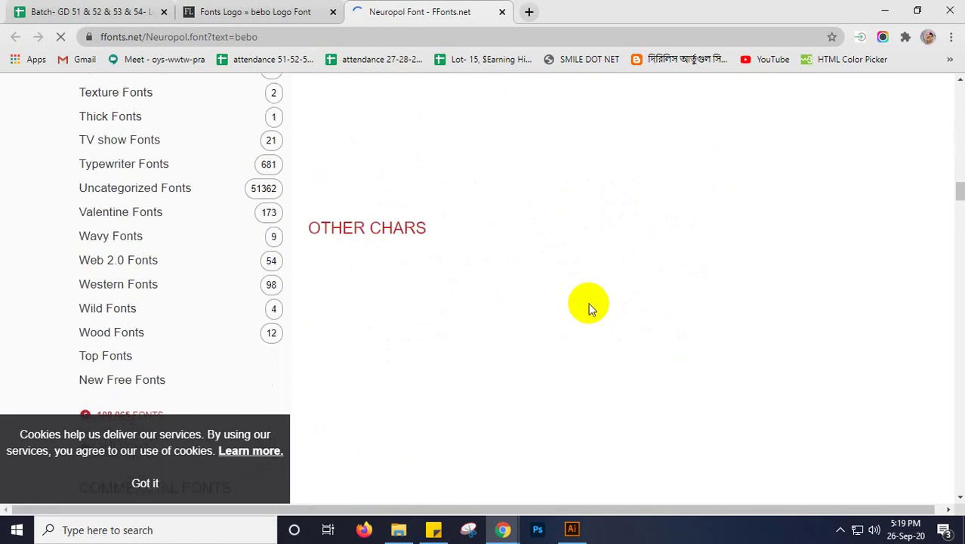
pyautogui.scroll(-5, 591, 308)
pyautogui.scroll(-3, 591, 308)
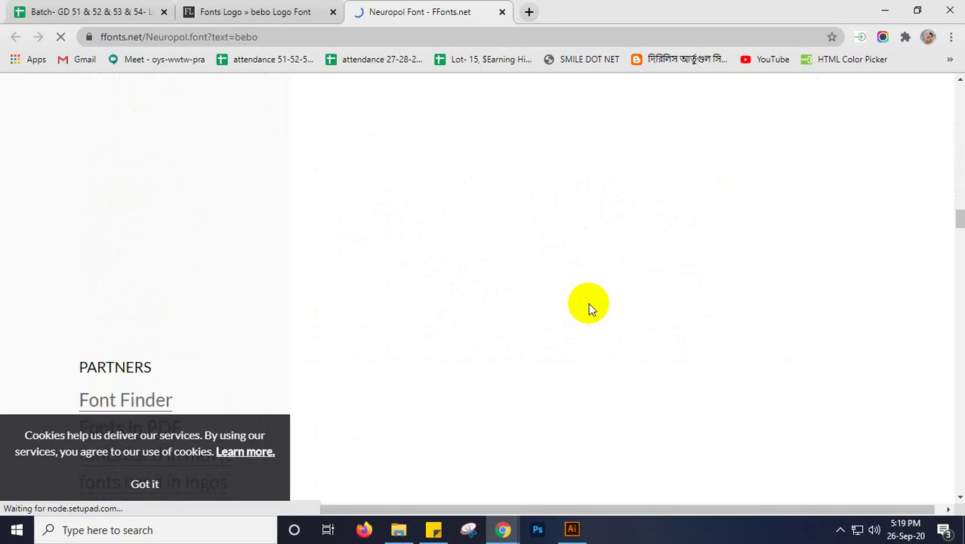
pyautogui.scroll(-4, 591, 308)
pyautogui.scroll(-4, 591, 308)
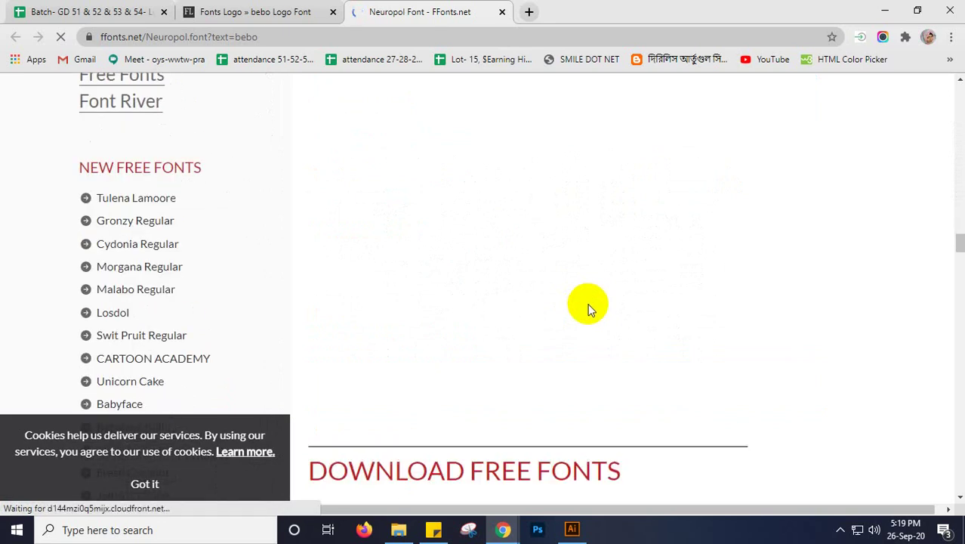
pyautogui.scroll(-3, 591, 308)
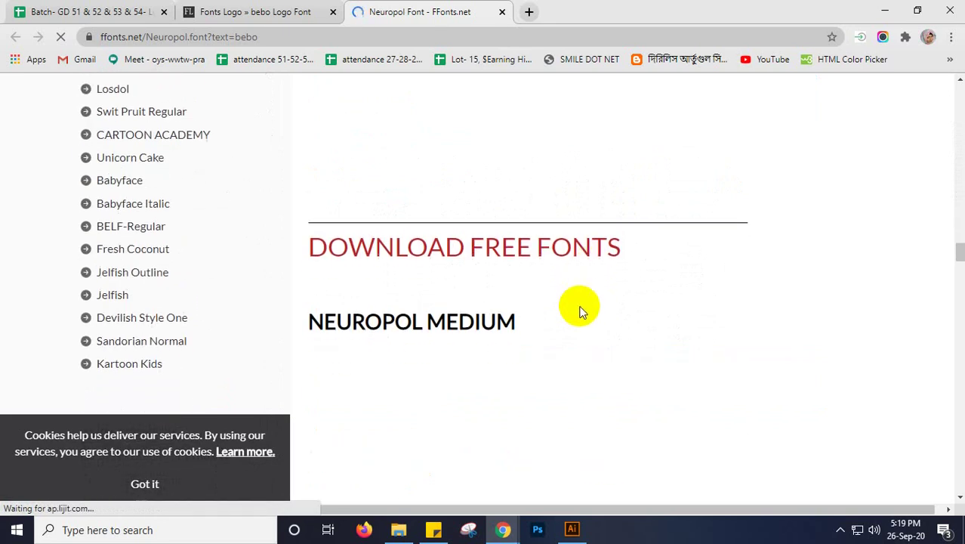
pyautogui.scroll(-4, 578, 308)
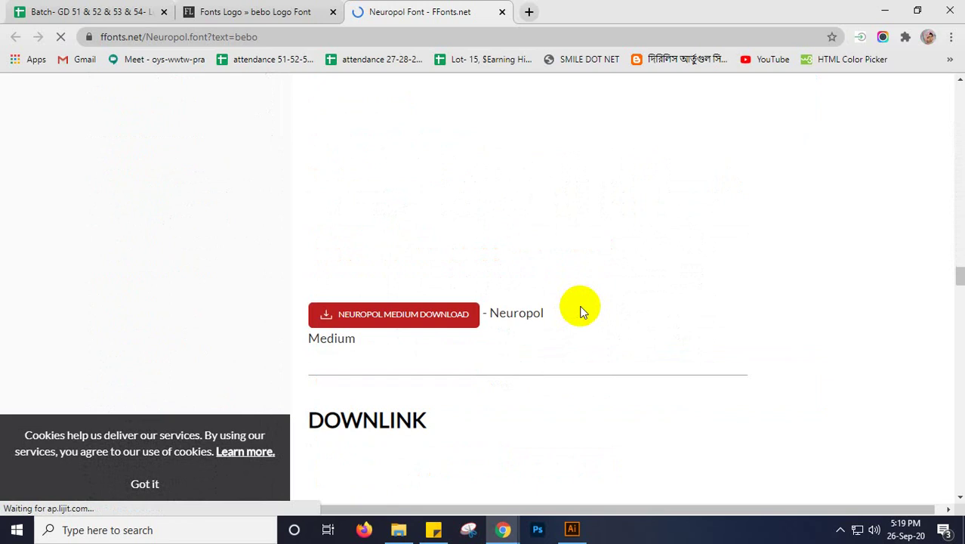
pyautogui.scroll(-3, 580, 312)
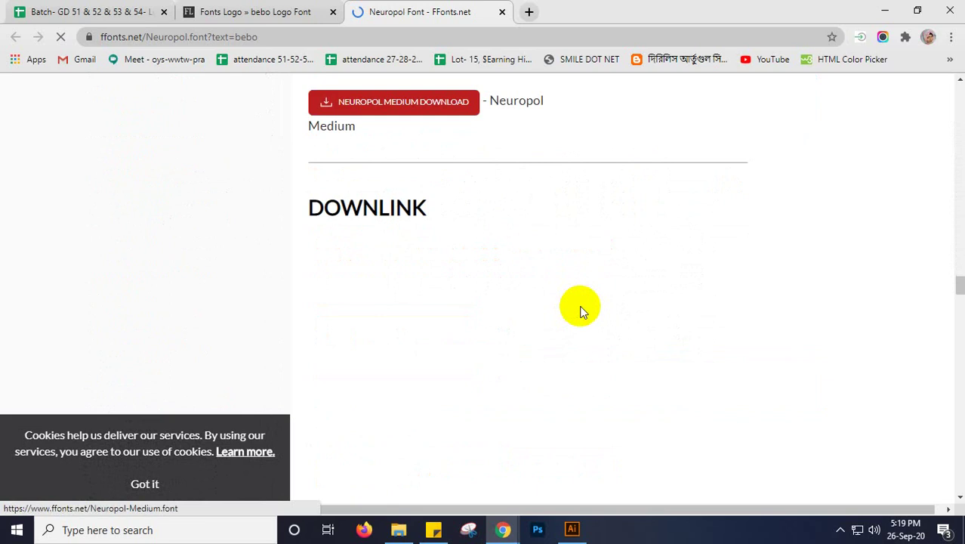
pyautogui.scroll(-3, 580, 312)
pyautogui.scroll(-2, 580, 311)
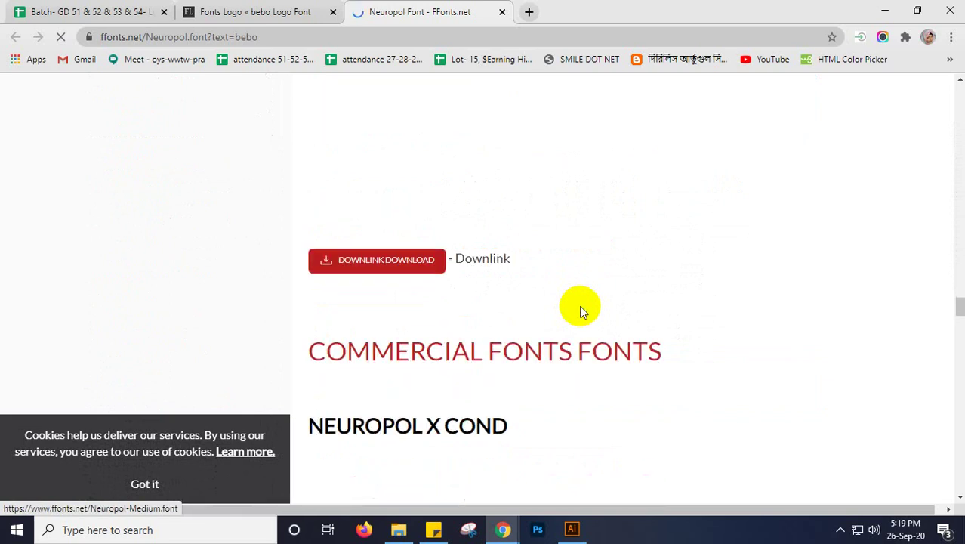
pyautogui.scroll(-6, 580, 311)
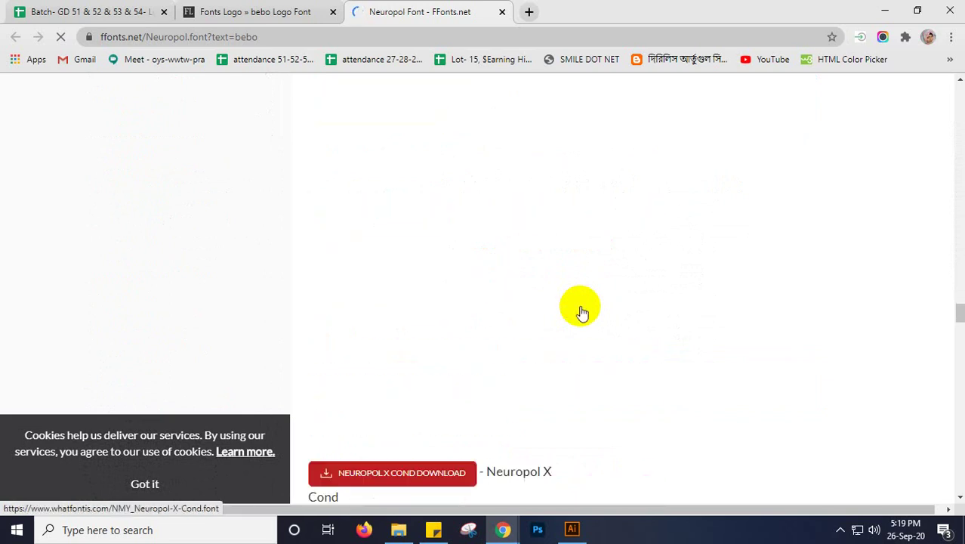
# Review the Neuropol Medium sample, gallery examples and letter previews back up to the download option, dismiss the ad, and close the page
pyautogui.scroll(10, 582, 311)
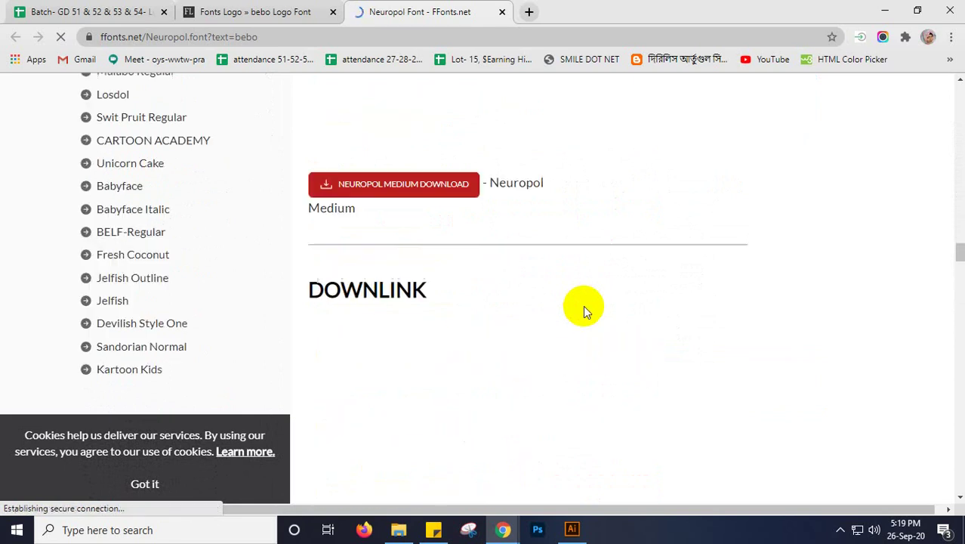
pyautogui.scroll(1, 586, 311)
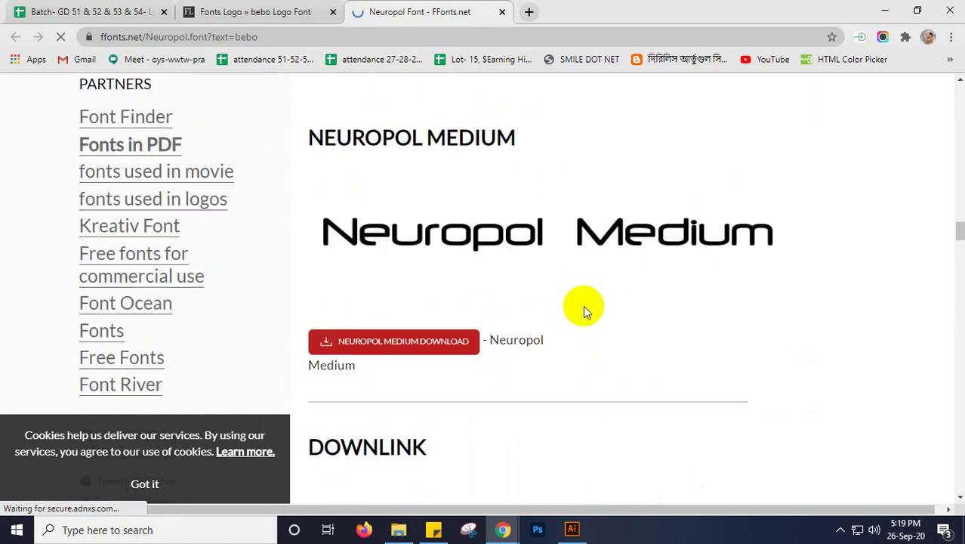
pyautogui.scroll(5, 586, 311)
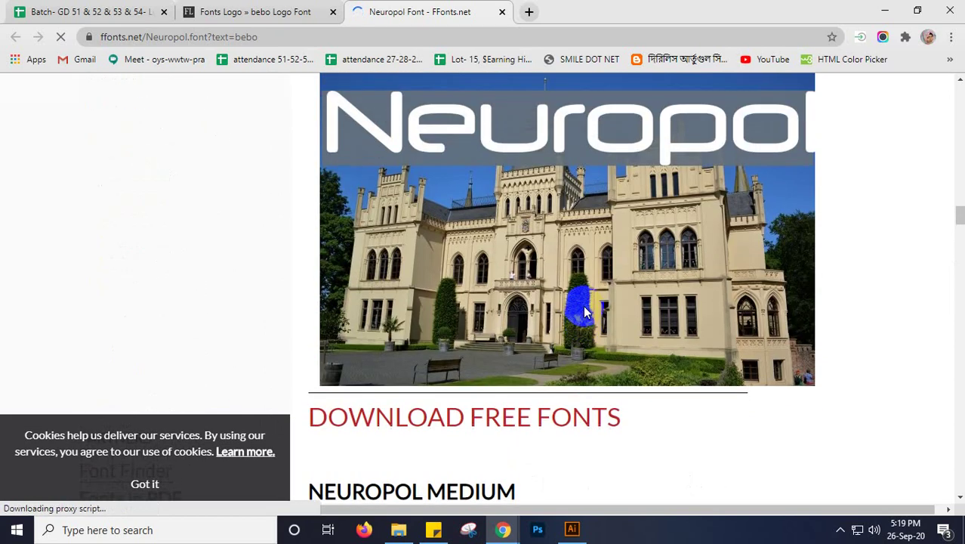
pyautogui.scroll(-5, 585, 310)
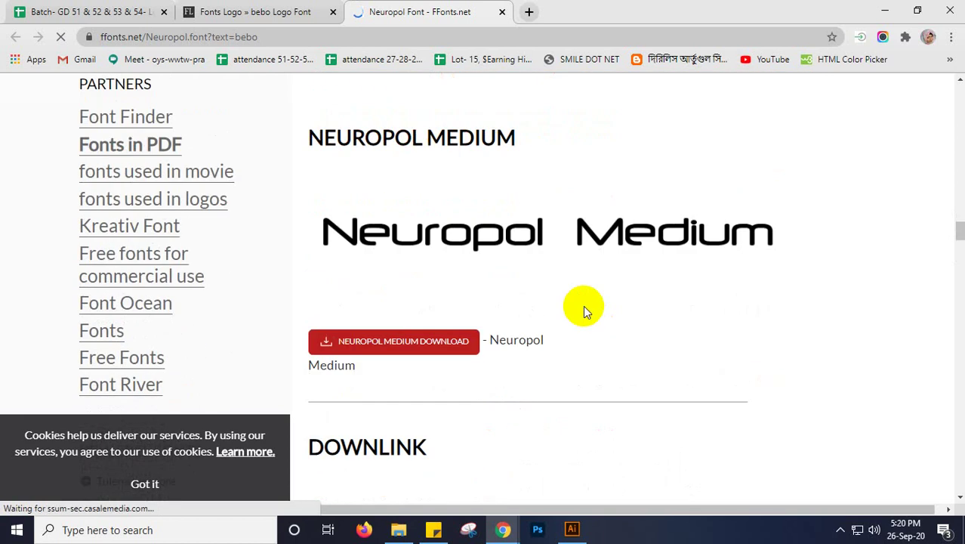
pyautogui.scroll(13, 583, 305)
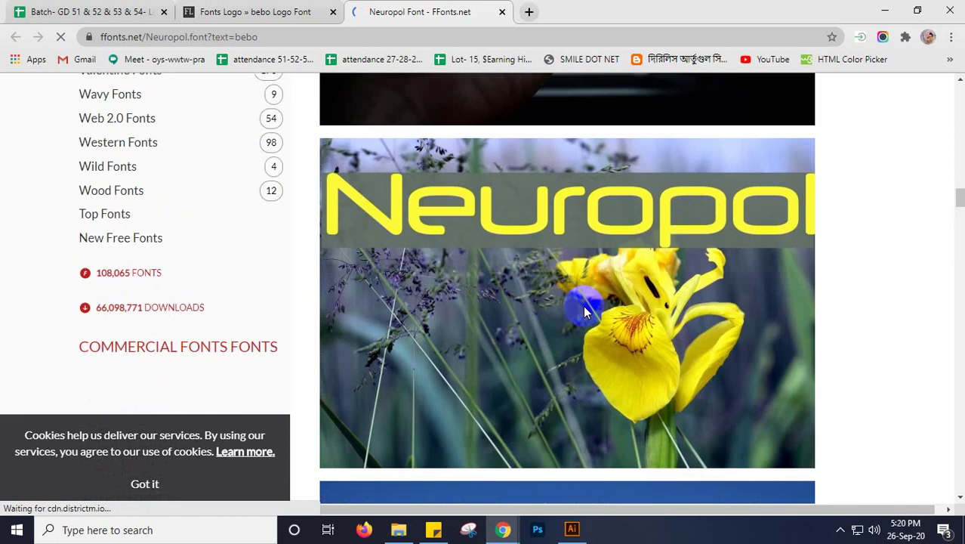
pyautogui.scroll(6, 582, 310)
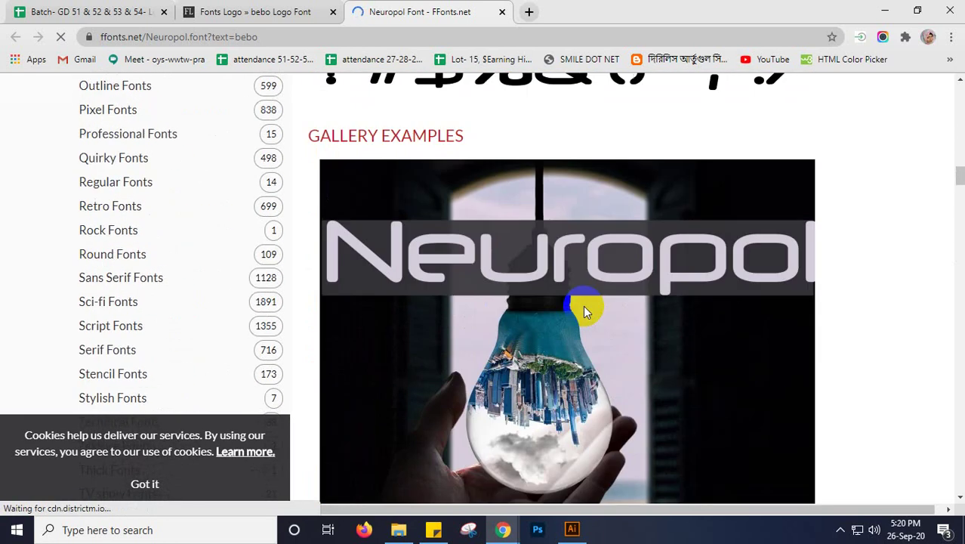
pyautogui.scroll(1, 582, 310)
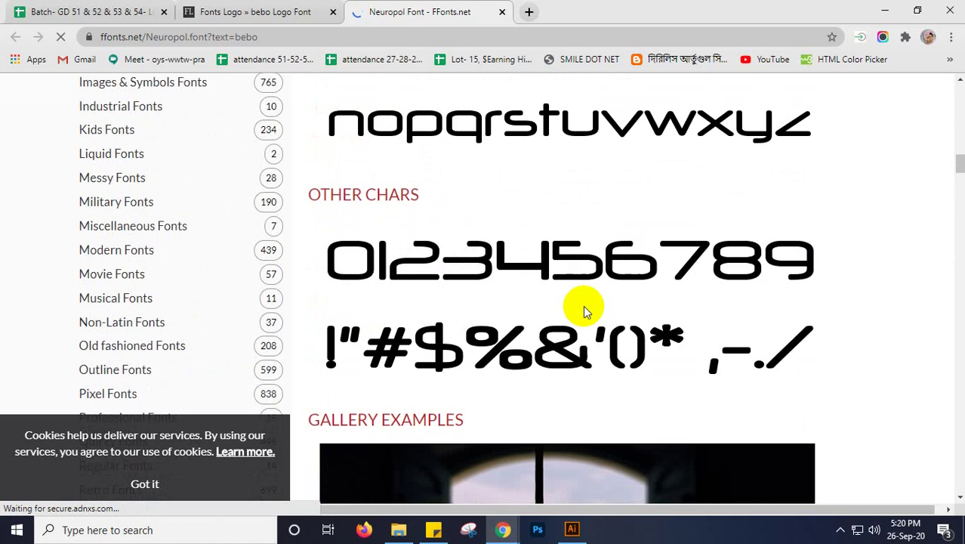
pyautogui.scroll(1, 583, 310)
pyautogui.scroll(2, 583, 310)
pyautogui.scroll(4, 583, 310)
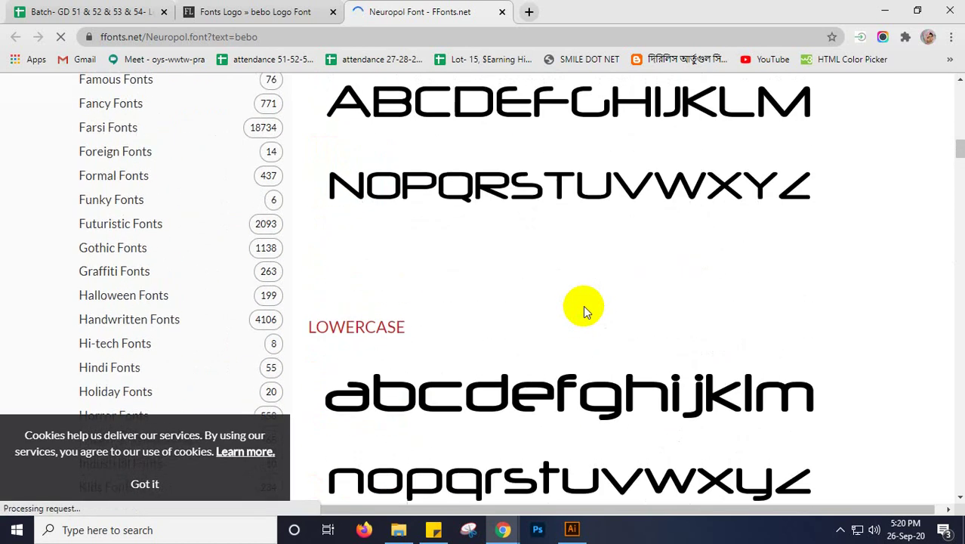
pyautogui.scroll(6, 585, 311)
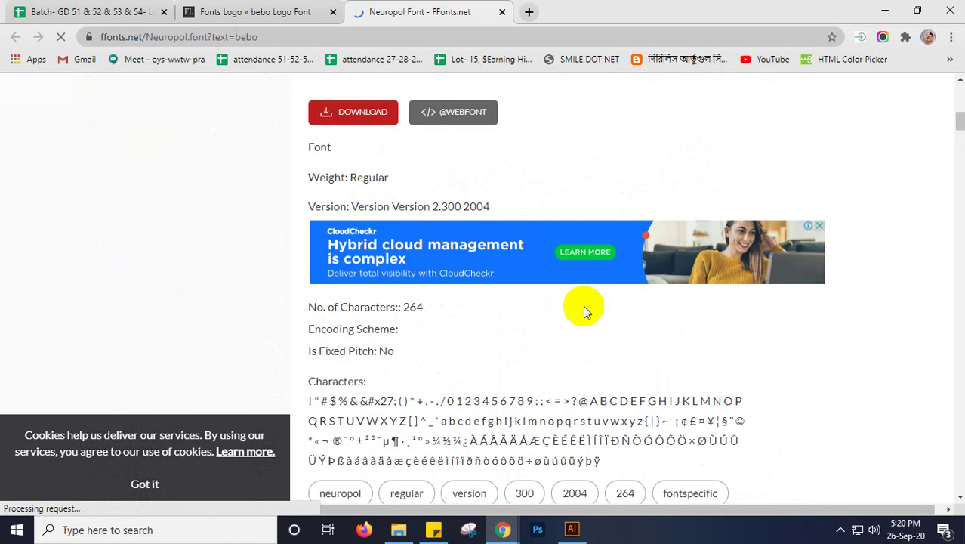
pyautogui.scroll(2, 583, 309)
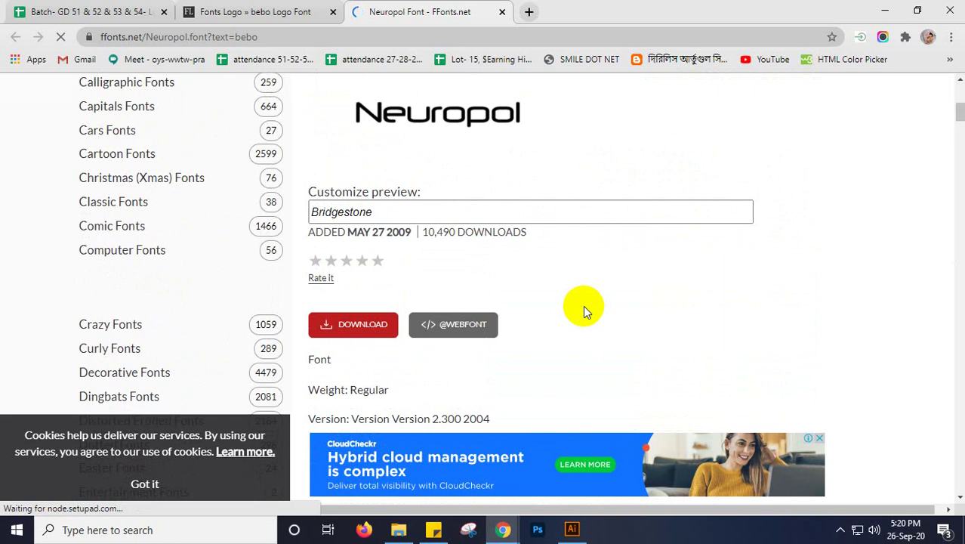
pyautogui.scroll(1, 583, 305)
pyautogui.scroll(-1, 583, 305)
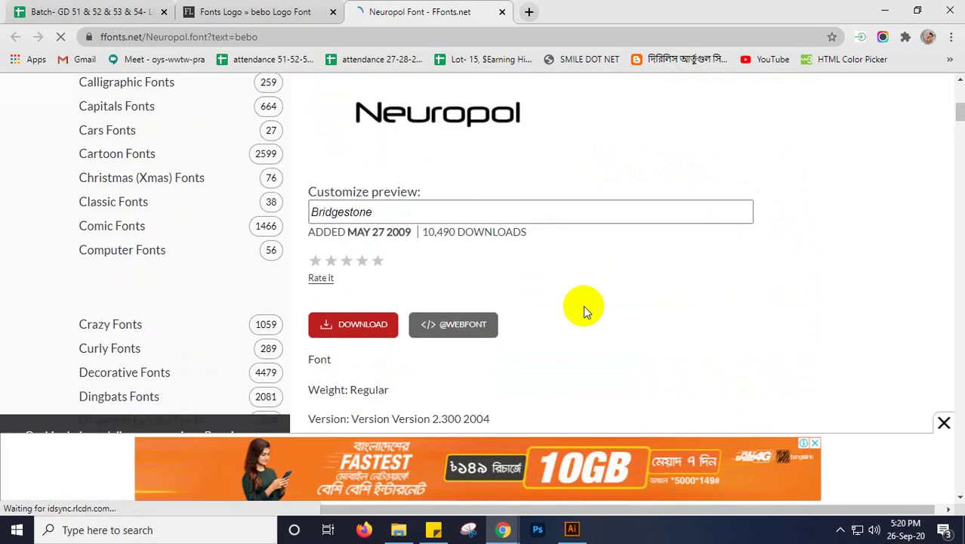
pyautogui.click(943, 423)
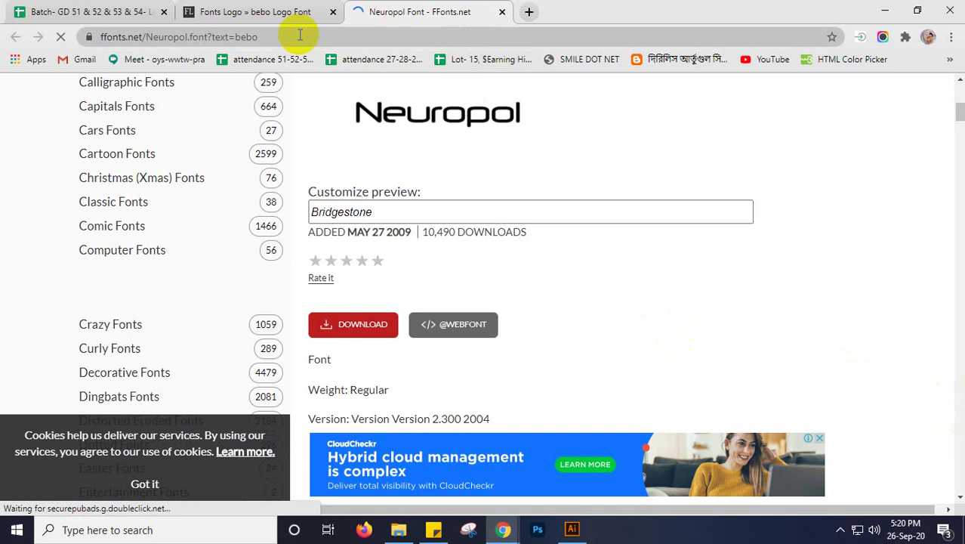
pyautogui.hotkey('ctrl', 'w')
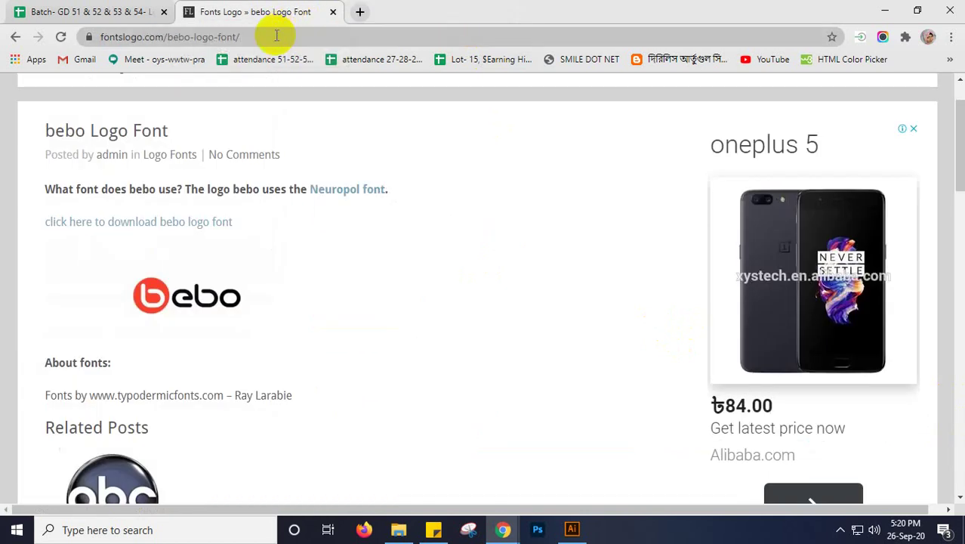
# Run a web search for "briston font free download"
pyautogui.click(277, 35)
pyautogui.write('b')
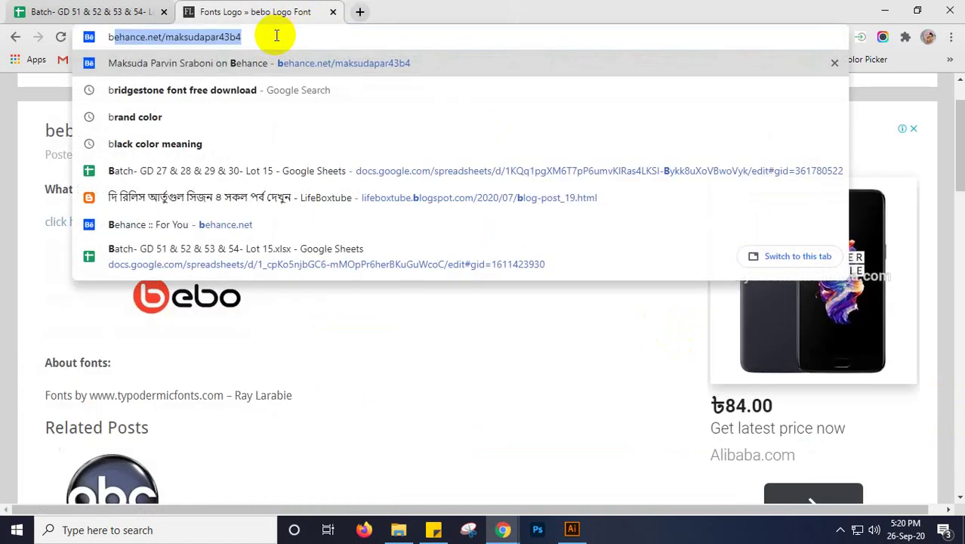
pyautogui.write('riston')
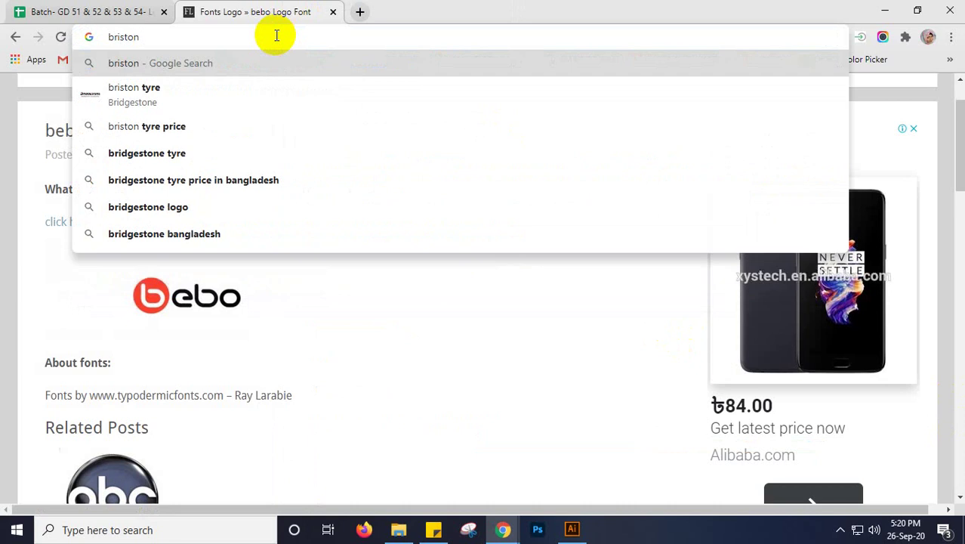
pyautogui.write(' font f')
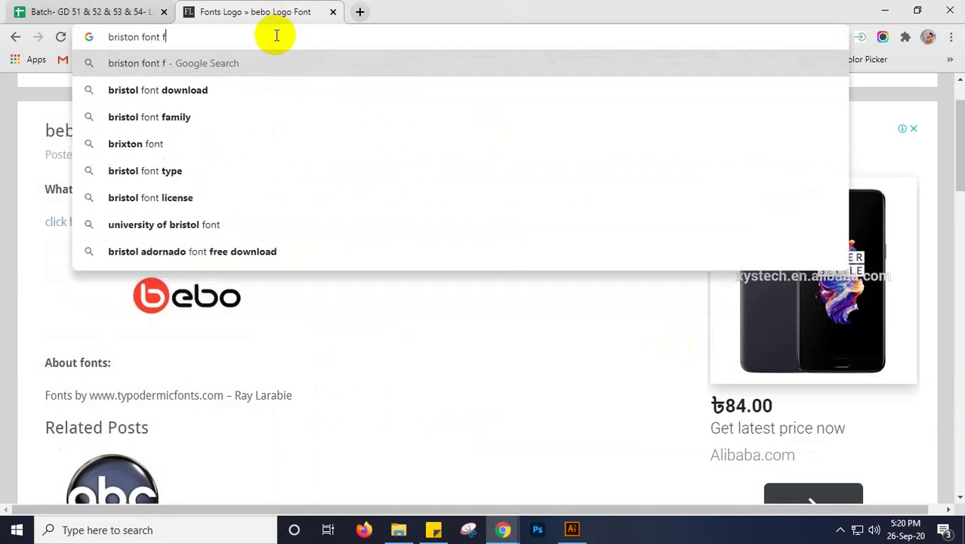
pyautogui.write('ree do')
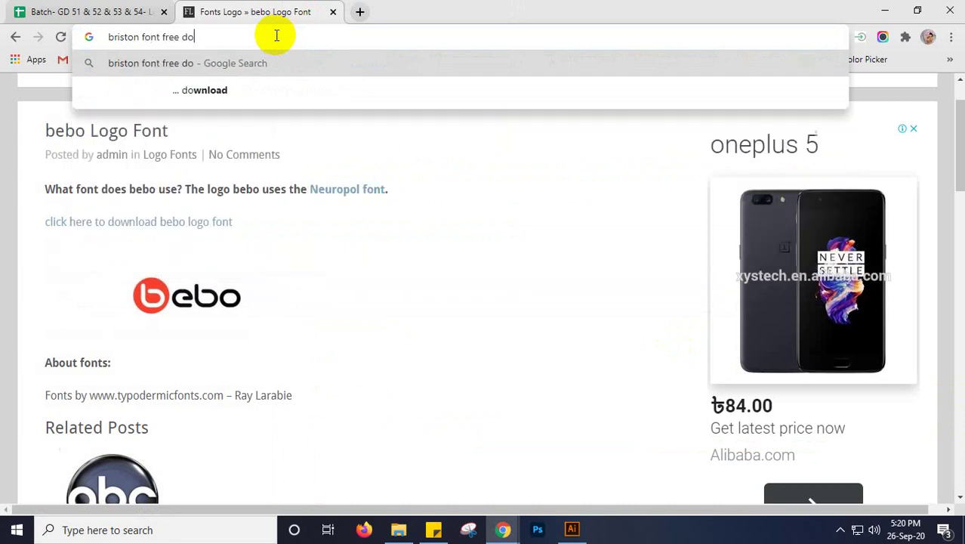
pyautogui.write('wnloa')
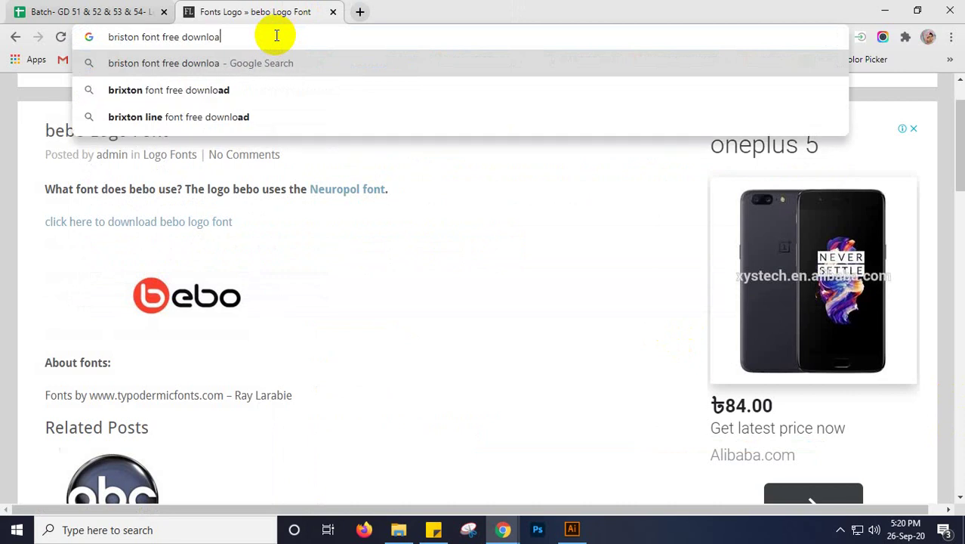
pyautogui.write('d')
pyautogui.press('Return')
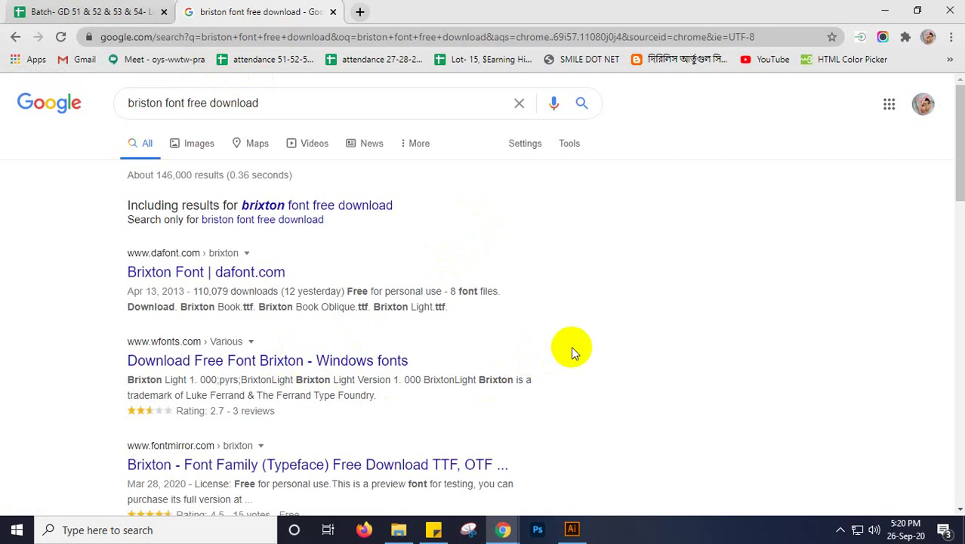
# Look through the Brixton font search results and open the Brixton Bold download page on dafontfree.net
pyautogui.scroll(-1, 571, 348)
pyautogui.scroll(-3, 624, 321)
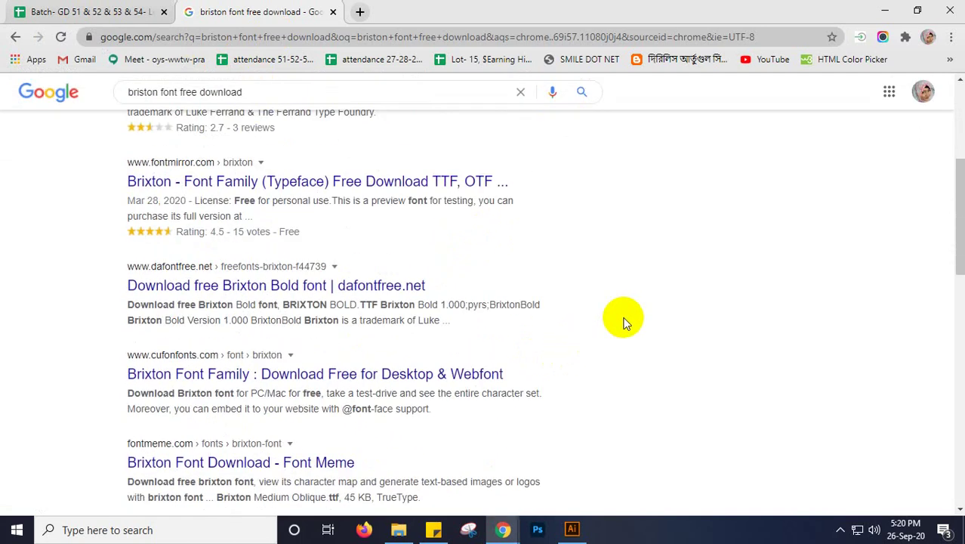
pyautogui.scroll(-1, 624, 321)
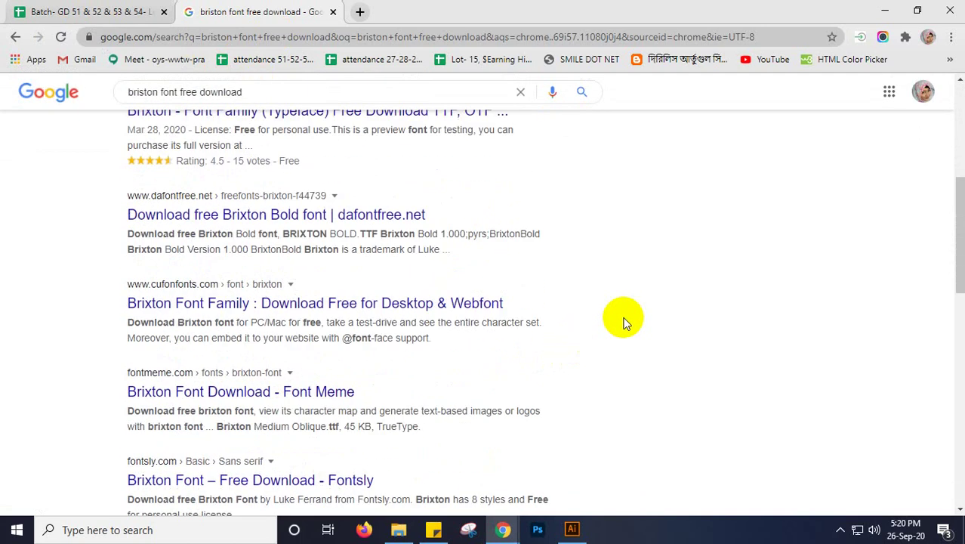
pyautogui.scroll(-1, 624, 321)
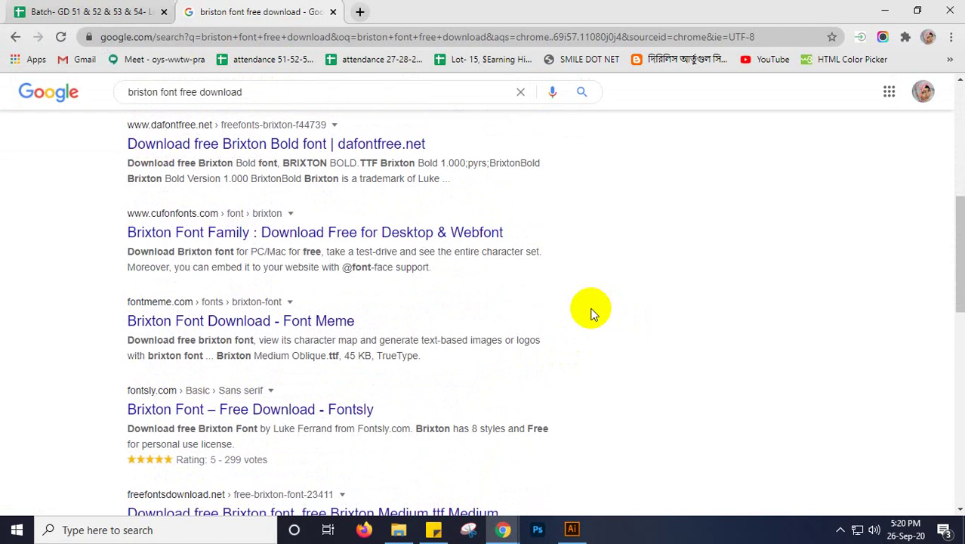
pyautogui.scroll(1, 586, 312)
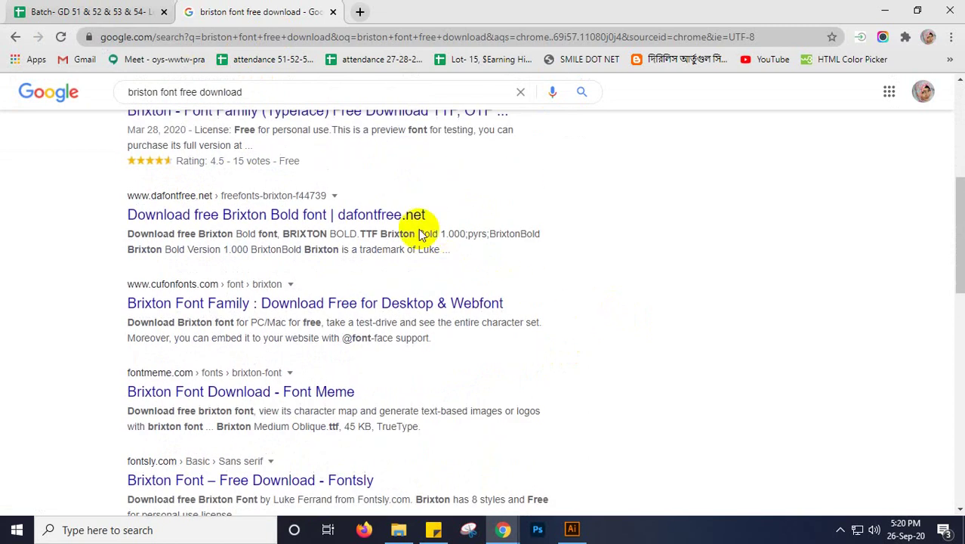
pyautogui.click(381, 216)
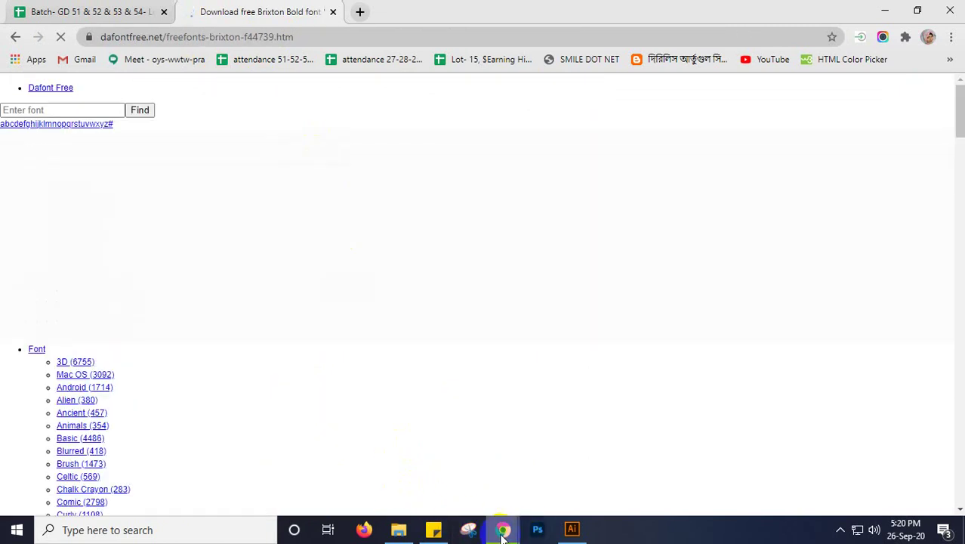
# Switch to the Google Meet window and open the meeting chat to check its messages
pyautogui.moveTo(502, 533)
pyautogui.click(362, 452)
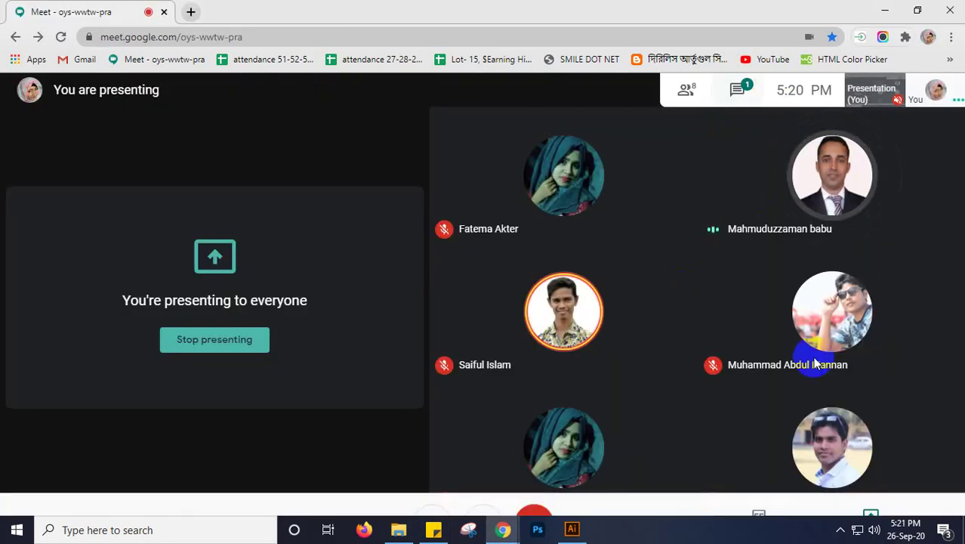
pyautogui.click(905, 90)
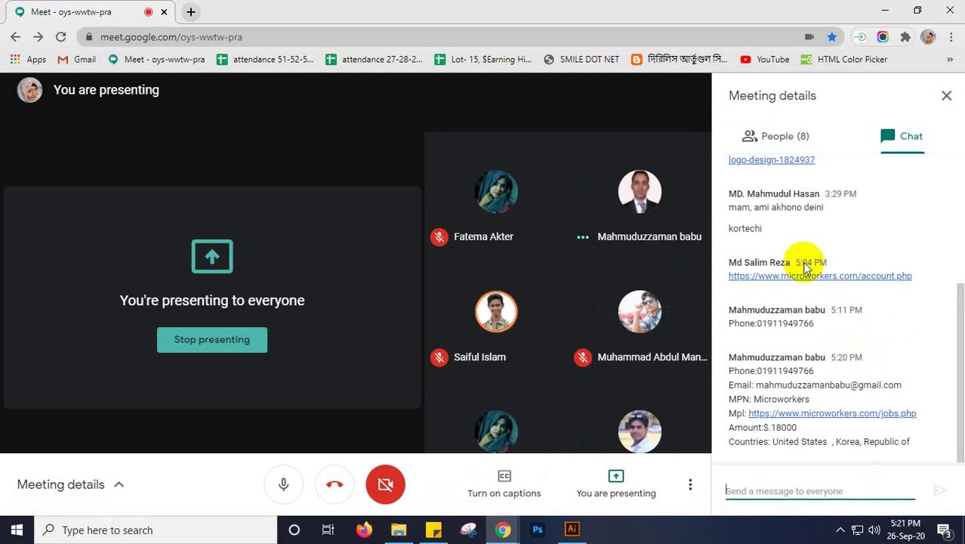
pyautogui.click(839, 529)
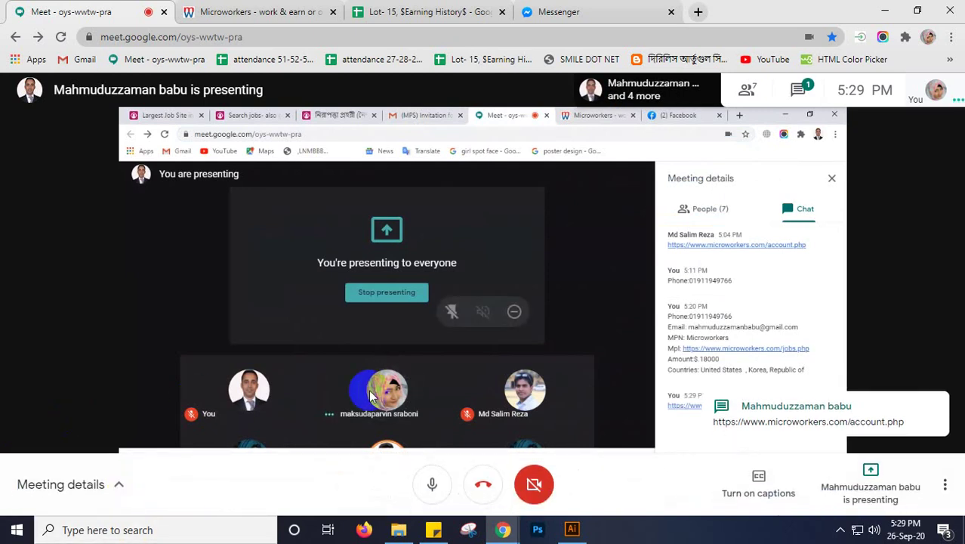
pyautogui.click(838, 531)
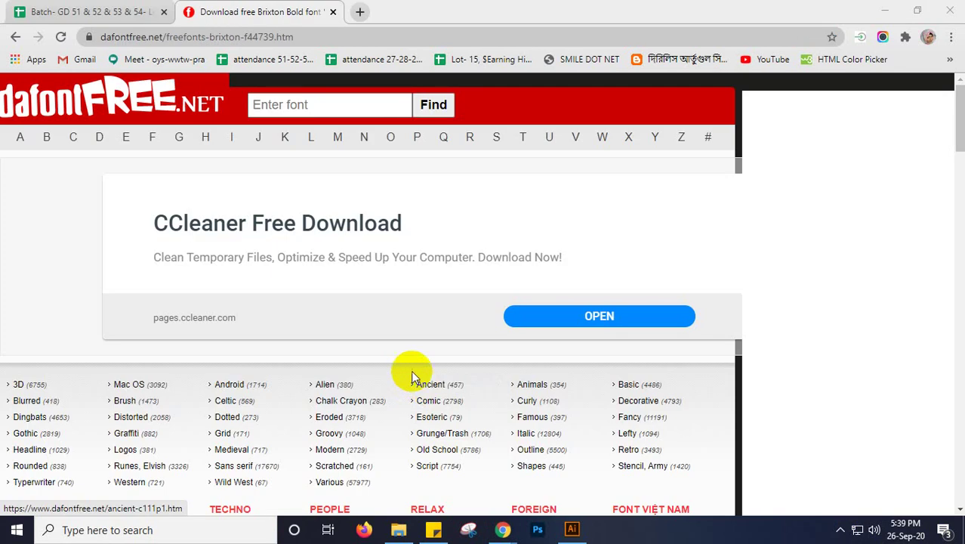
# Search dafontfree.net for "briston" and look through the results page
pyautogui.click(308, 105)
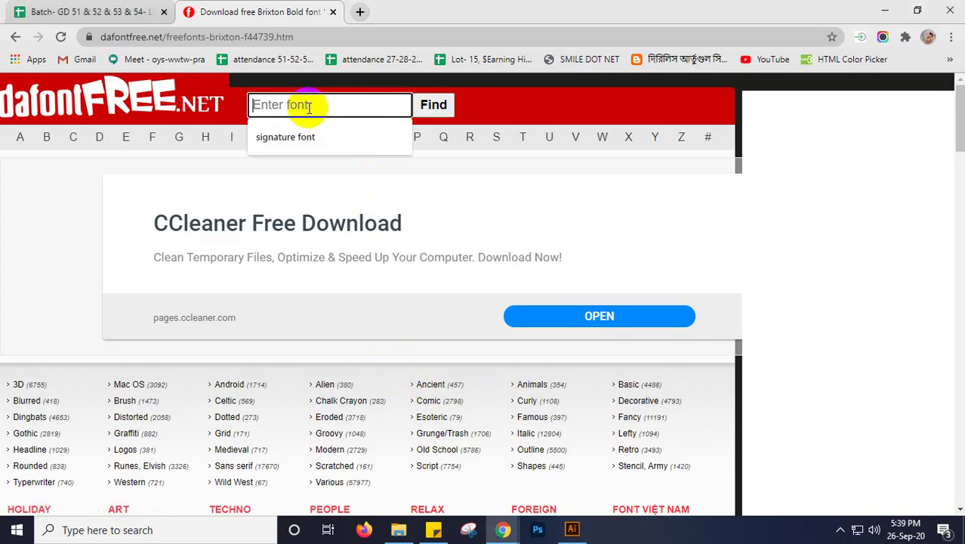
pyautogui.write('briston')
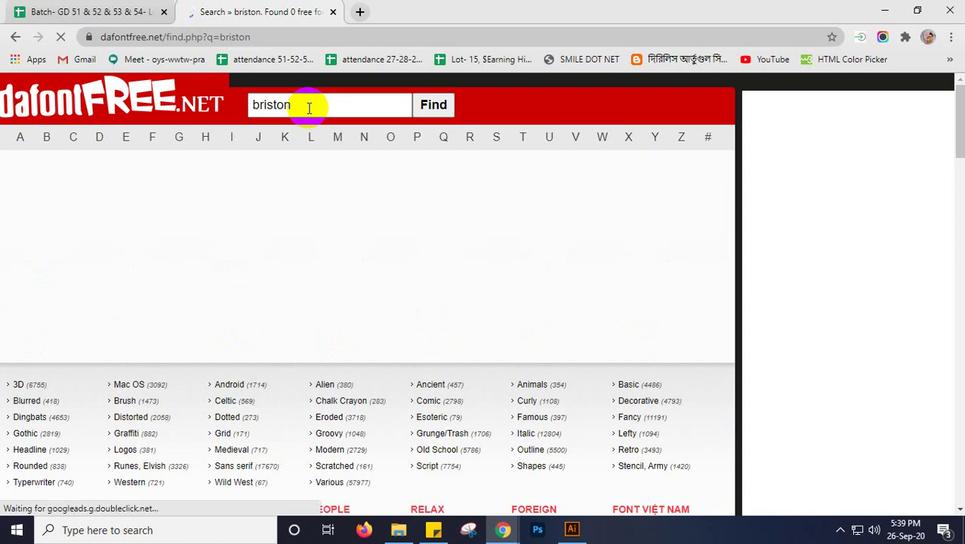
pyautogui.scroll(-3, 309, 108)
pyautogui.scroll(-3, 309, 108)
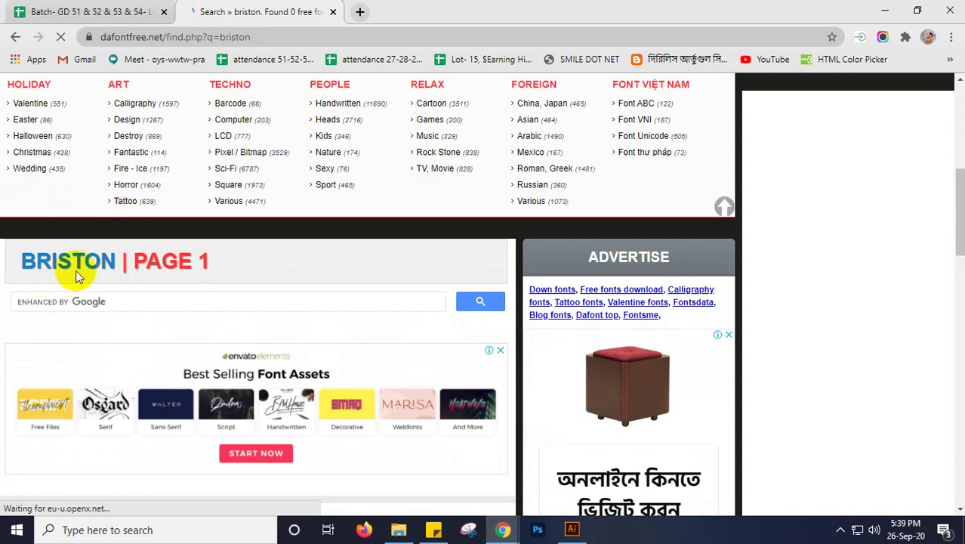
pyautogui.scroll(-2, 75, 270)
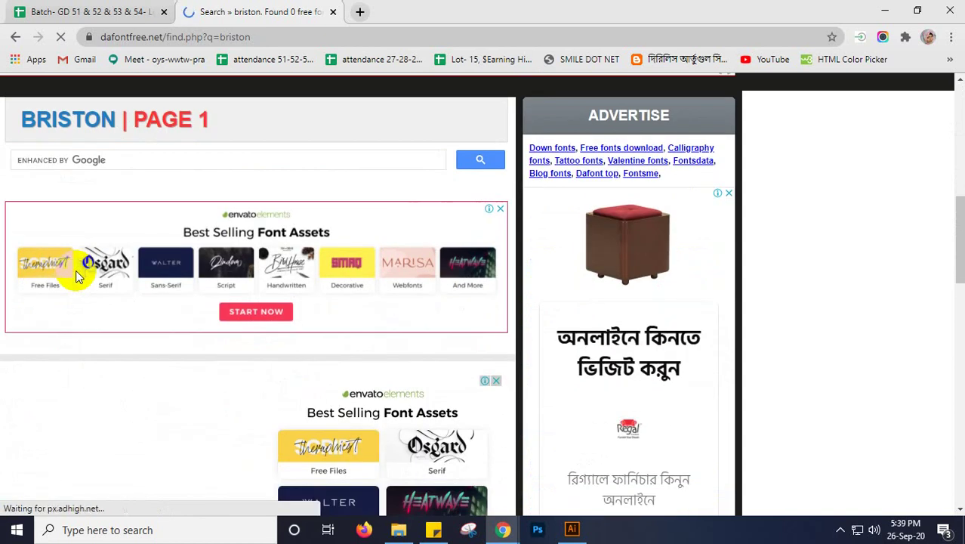
pyautogui.scroll(-2, 75, 276)
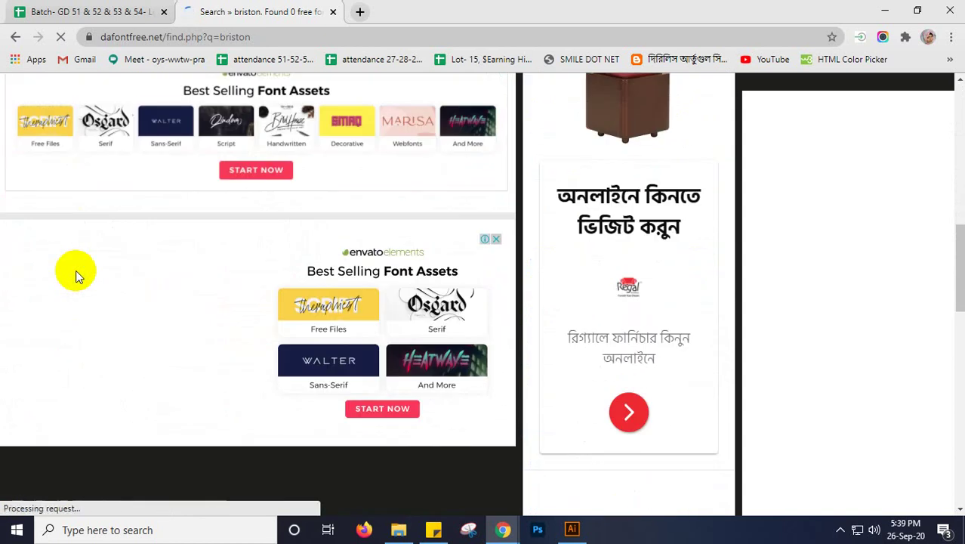
pyautogui.scroll(-1, 75, 276)
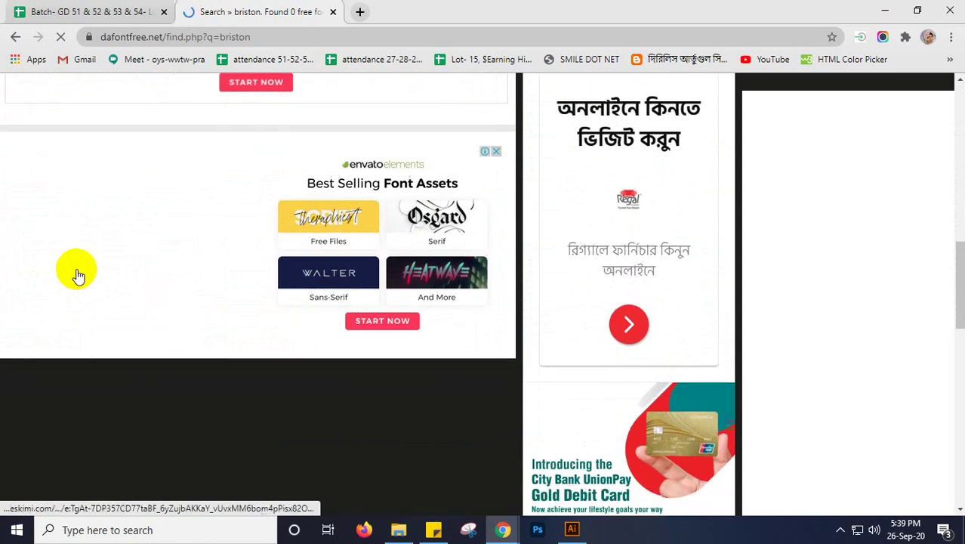
pyautogui.scroll(8, 76, 268)
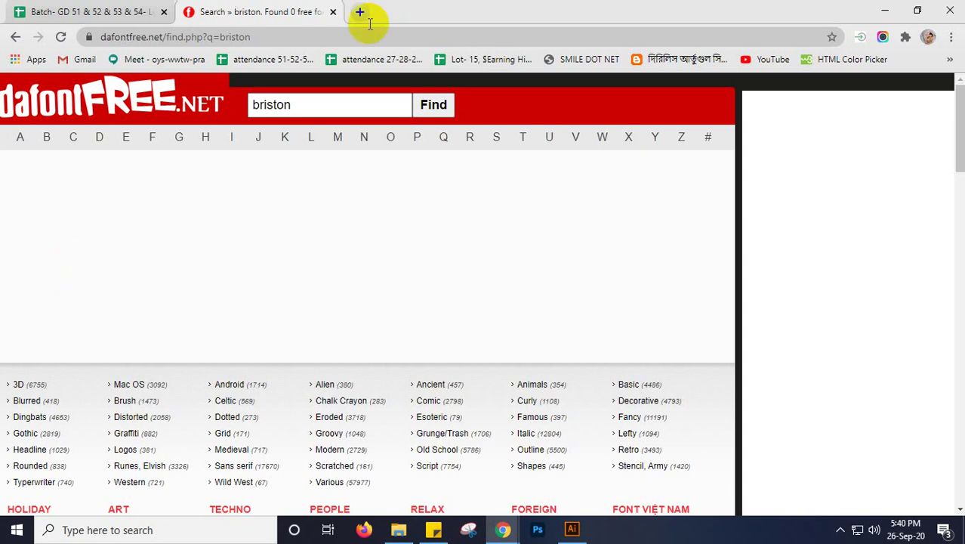
# Replace the dafontfree.net address with dafont.com and load the site
pyautogui.click(290, 35)
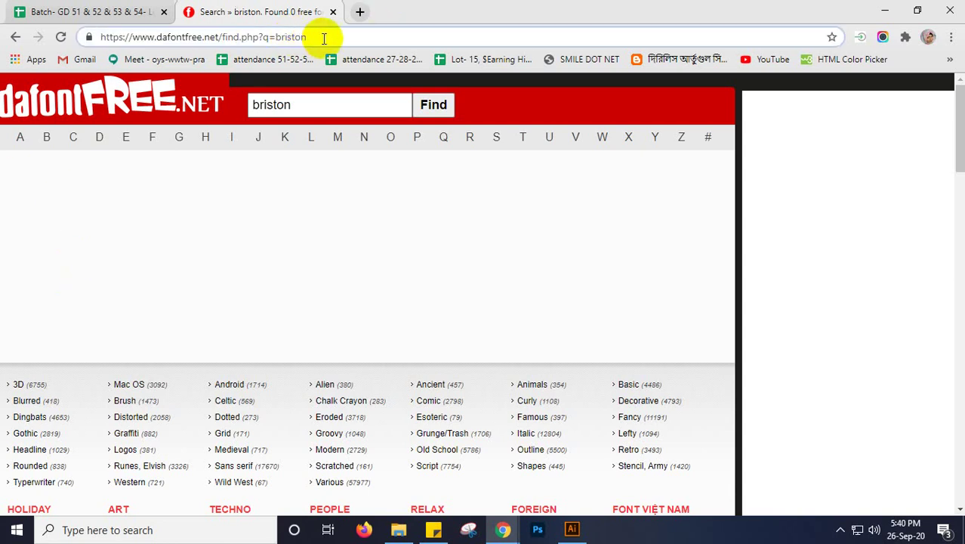
pyautogui.moveTo(323, 34); pyautogui.dragTo(45, 39)
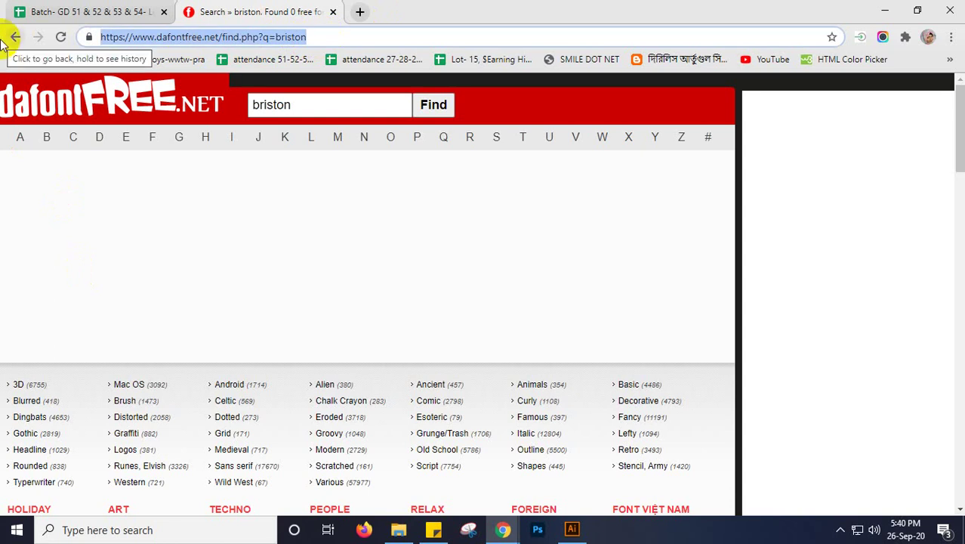
pyautogui.write('dafont')
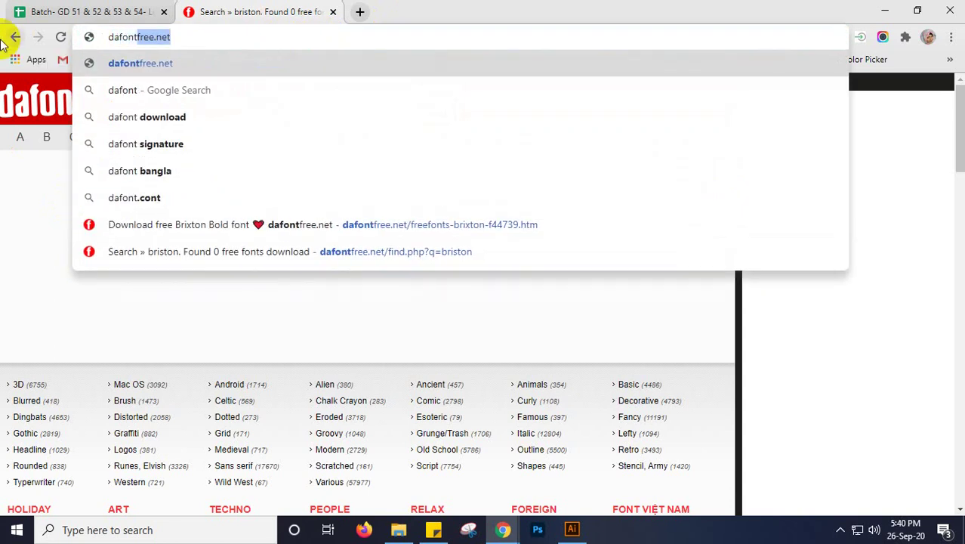
pyautogui.write('.com')
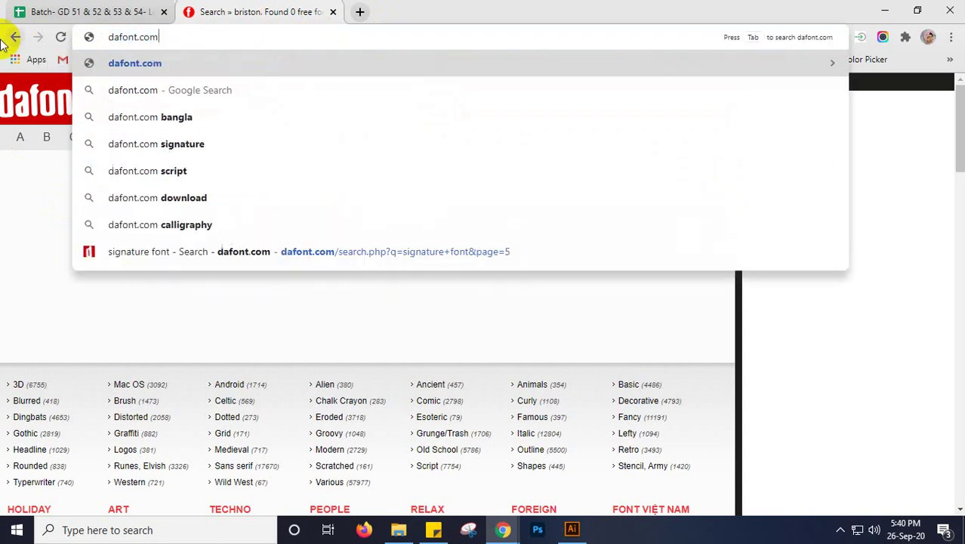
pyautogui.press('Return')
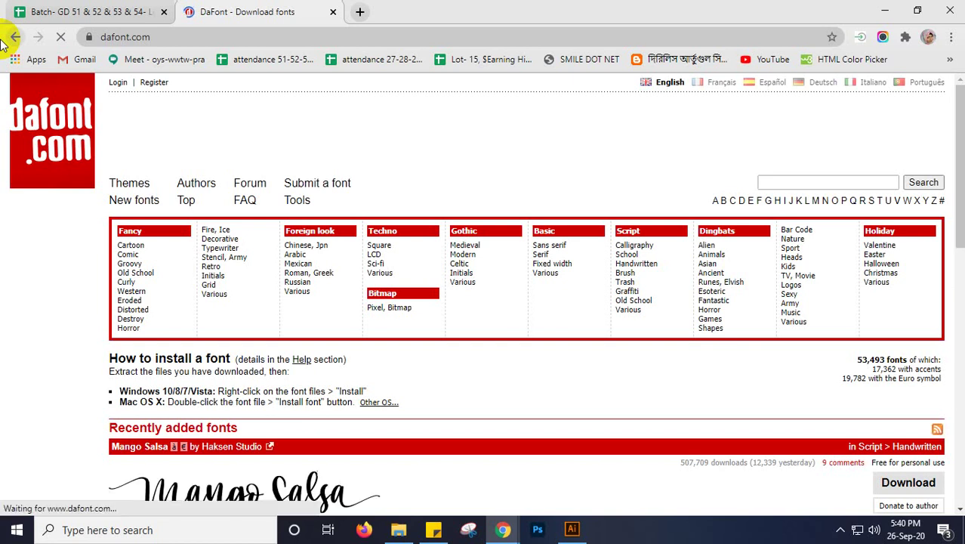
# Search DaFont for "briston" and download the Bristone font by Almarkhatype Studio
pyautogui.click(778, 182)
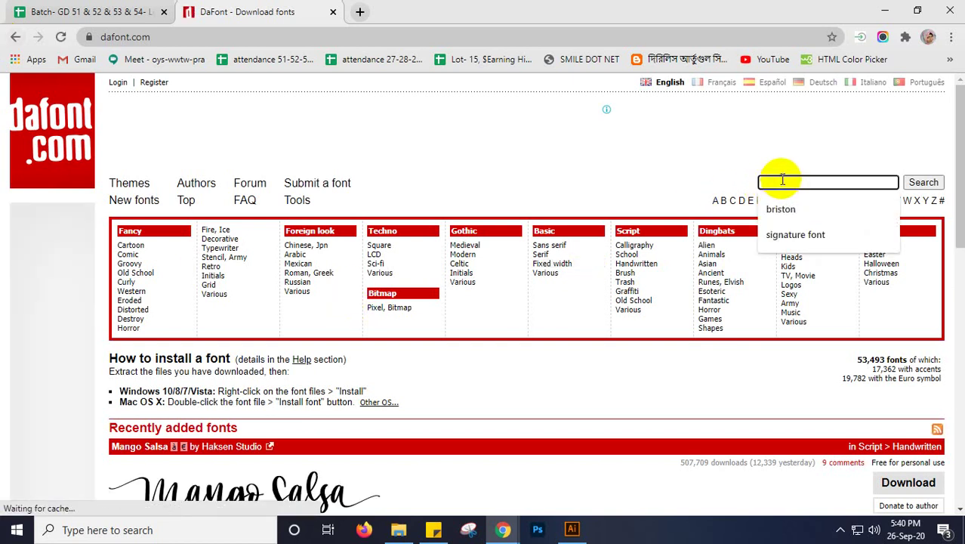
pyautogui.click(810, 209)
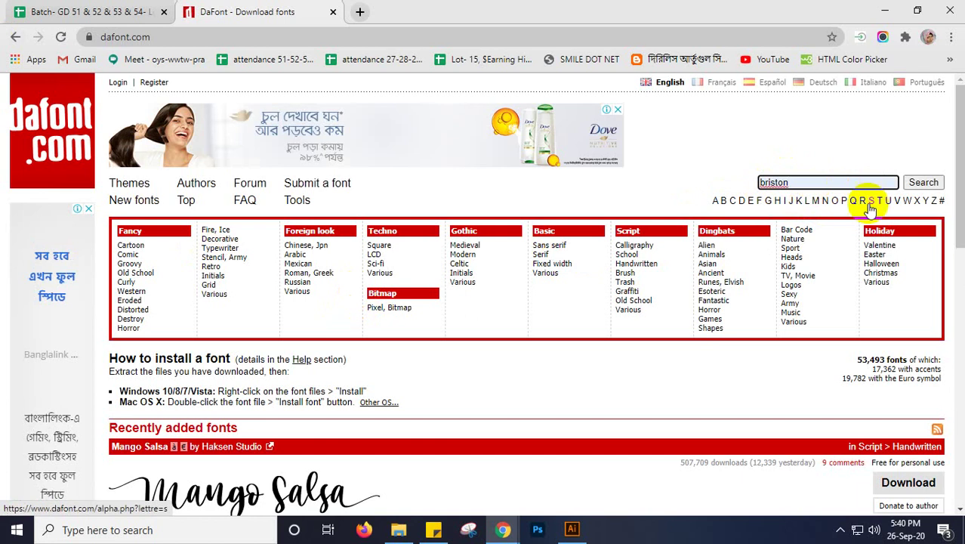
pyautogui.click(916, 184)
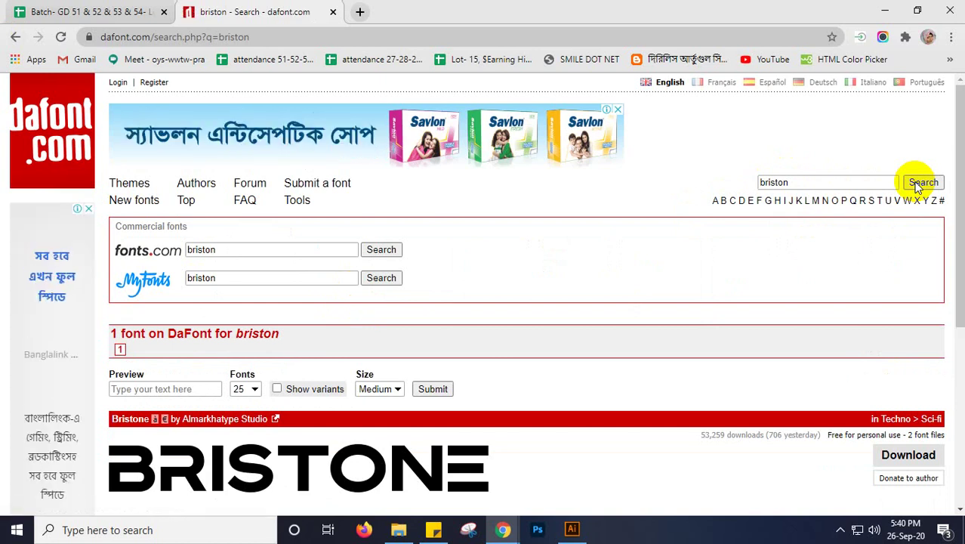
pyautogui.scroll(-2, 642, 257)
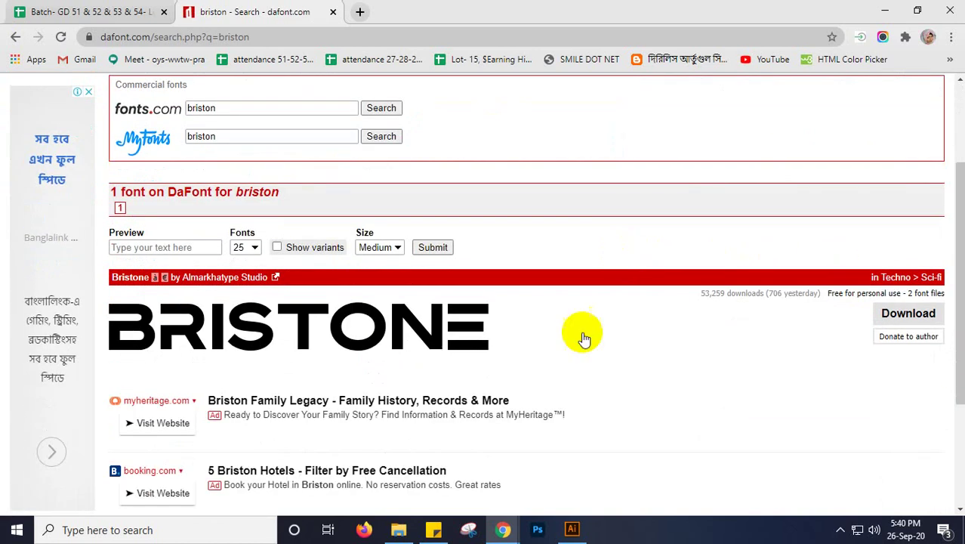
pyautogui.click(899, 320)
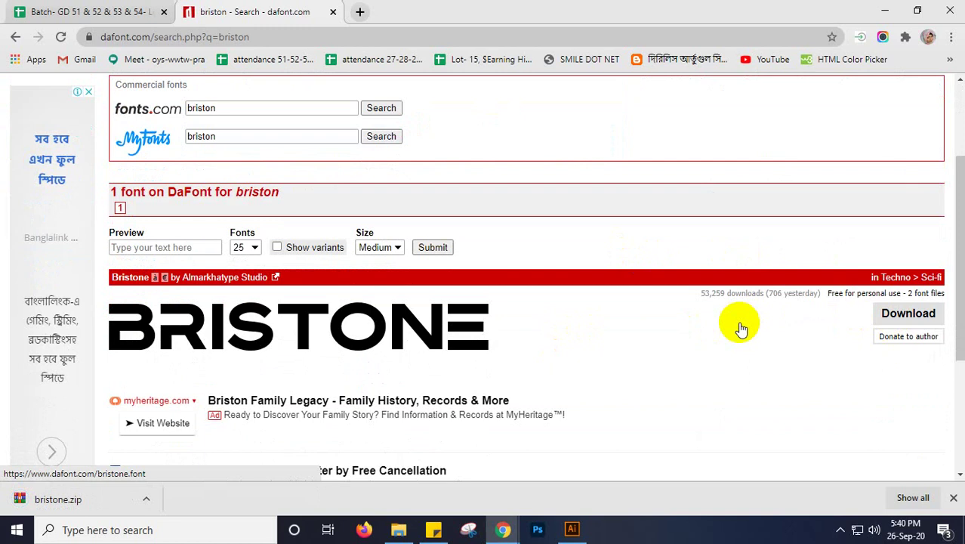
# Search DaFont for "railway" and look through the matching fonts
pyautogui.scroll(2, 430, 231)
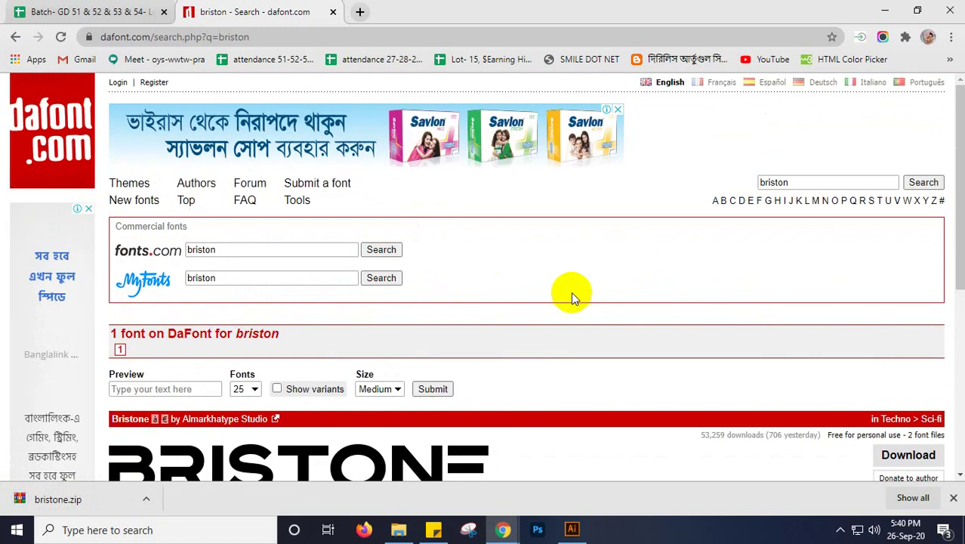
pyautogui.moveTo(819, 182); pyautogui.dragTo(758, 190)
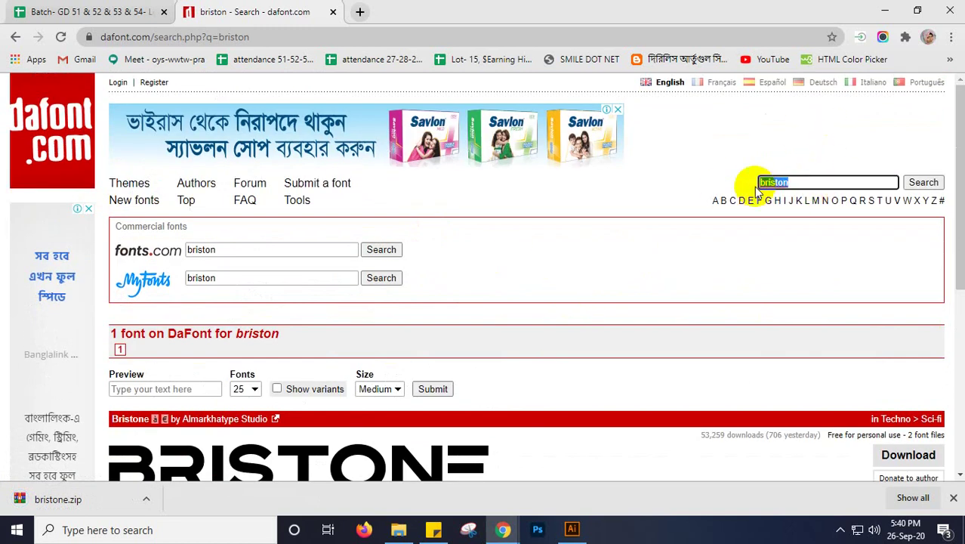
pyautogui.press('BackSpace')
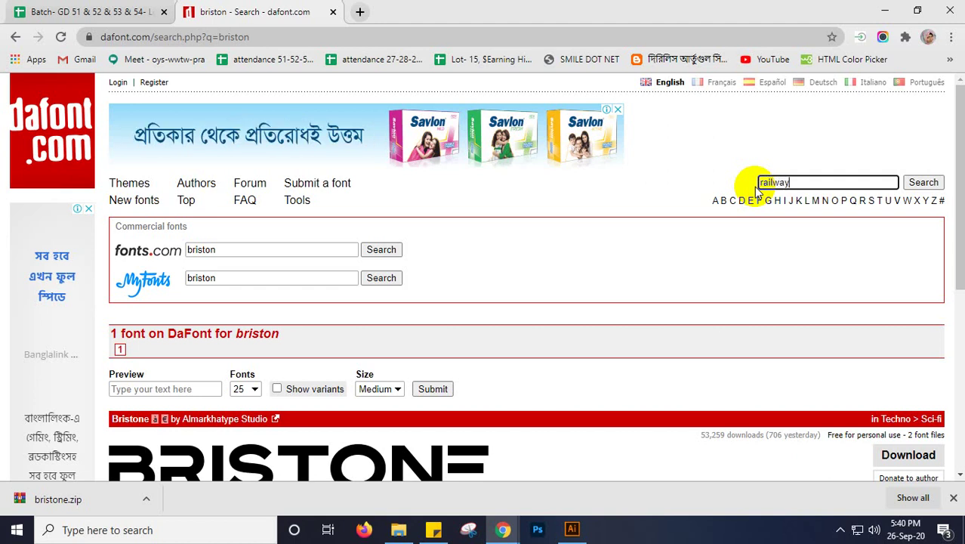
pyautogui.press('Return')
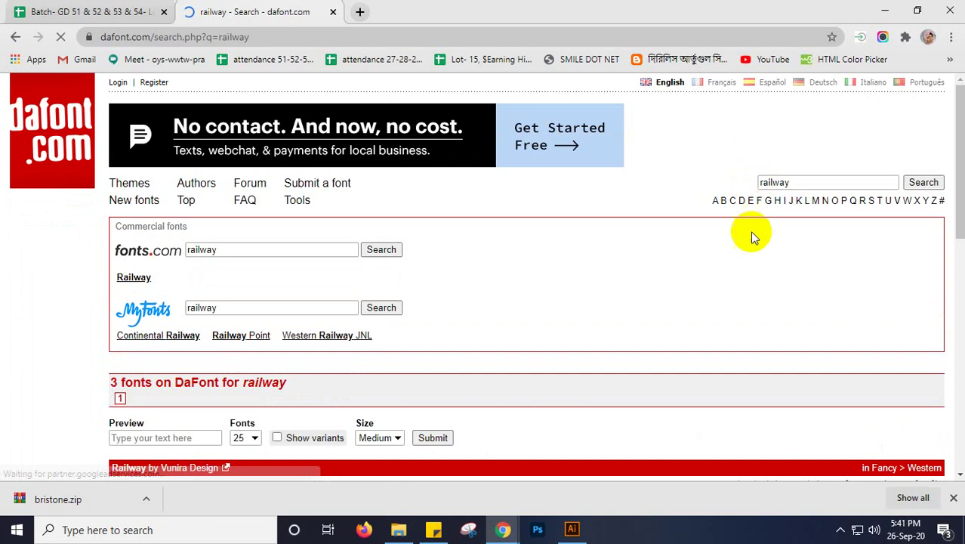
pyautogui.scroll(-2, 551, 298)
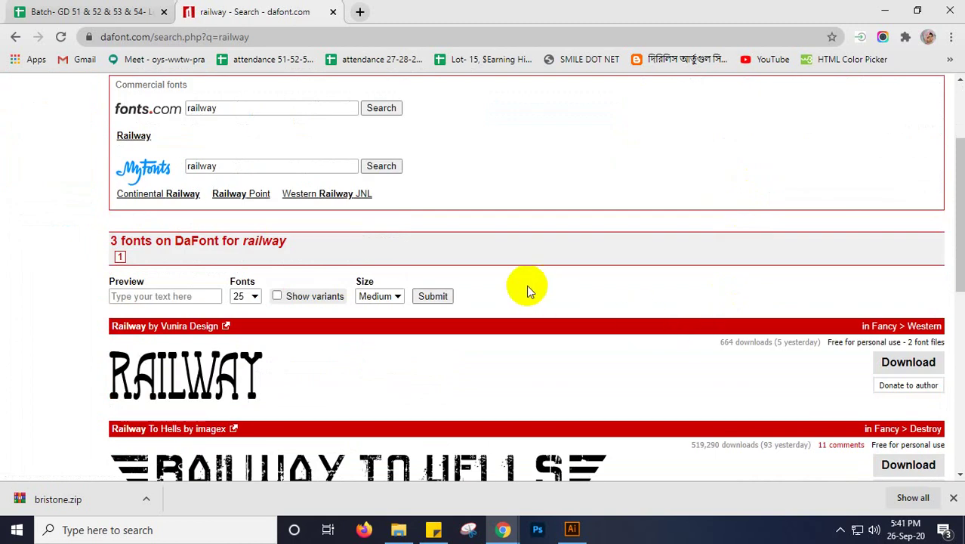
pyautogui.scroll(-4, 532, 287)
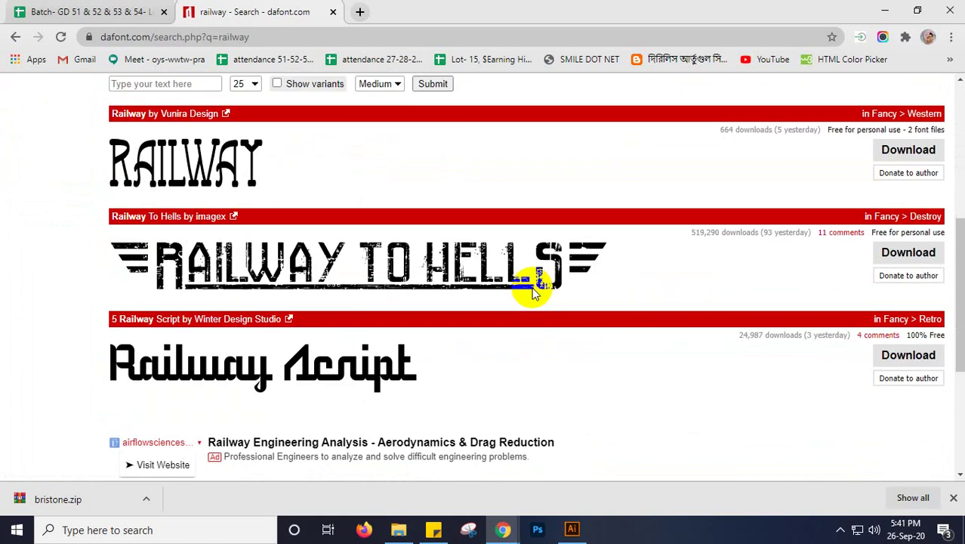
pyautogui.scroll(6, 532, 293)
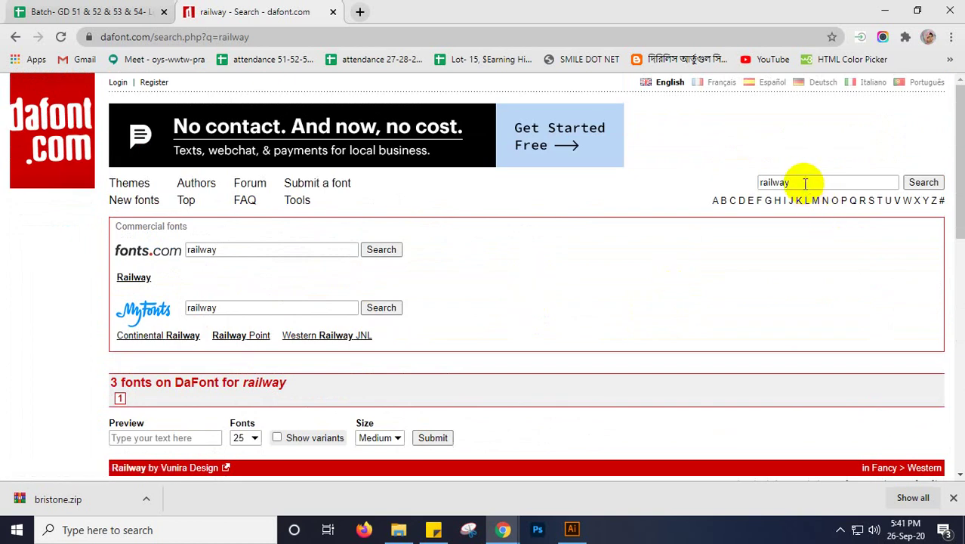
# Switch to the Illustrator document containing the coffee cup and the "express-oü" text
pyautogui.moveTo(803, 183); pyautogui.dragTo(753, 183)
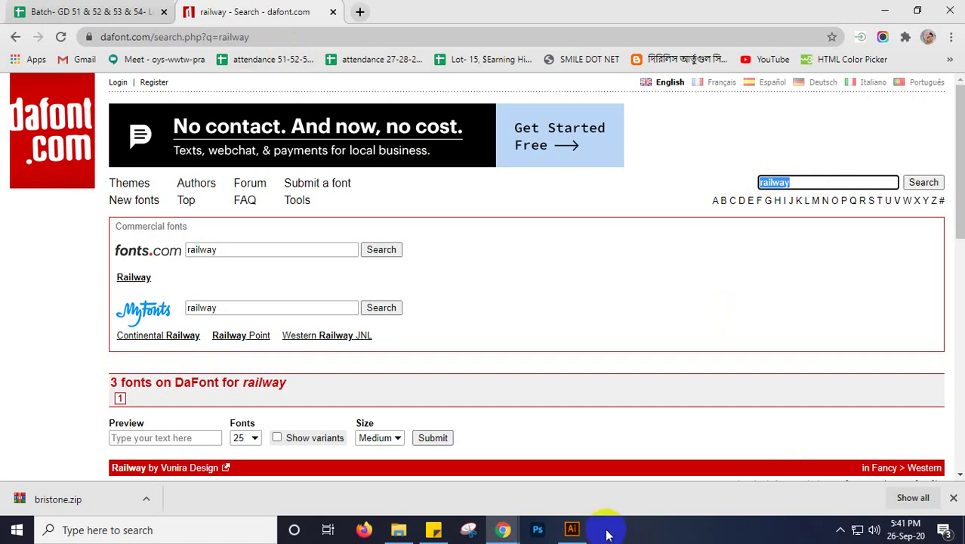
pyautogui.click(840, 529)
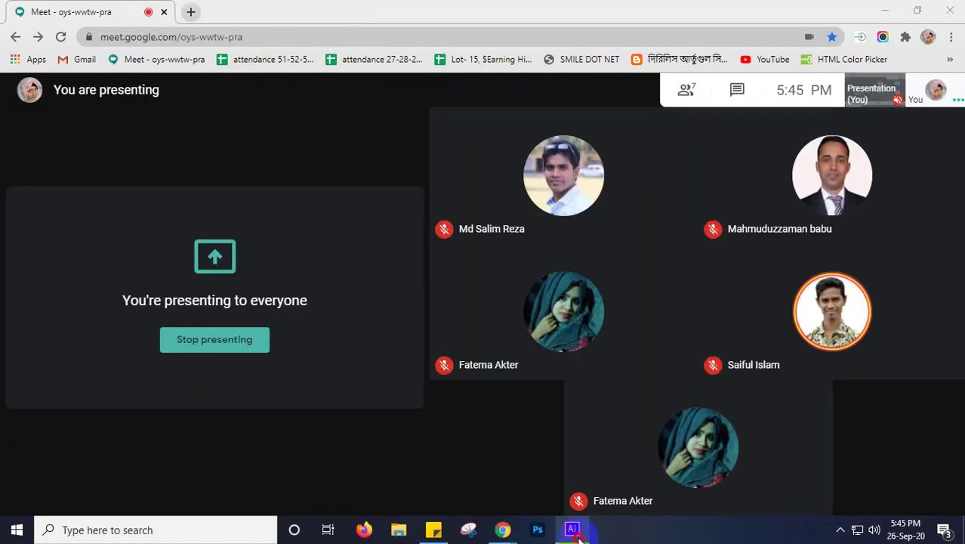
pyautogui.click(573, 531)
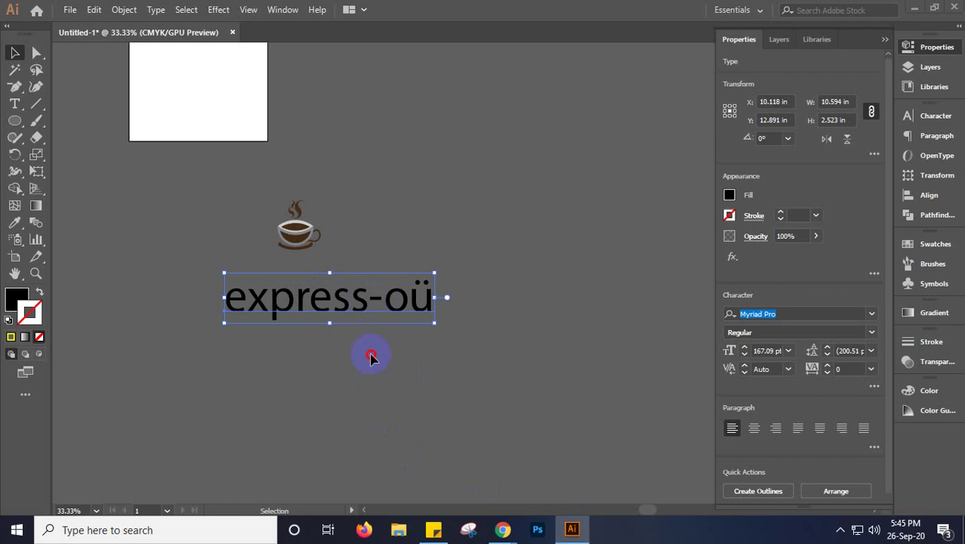
pyautogui.click(367, 386)
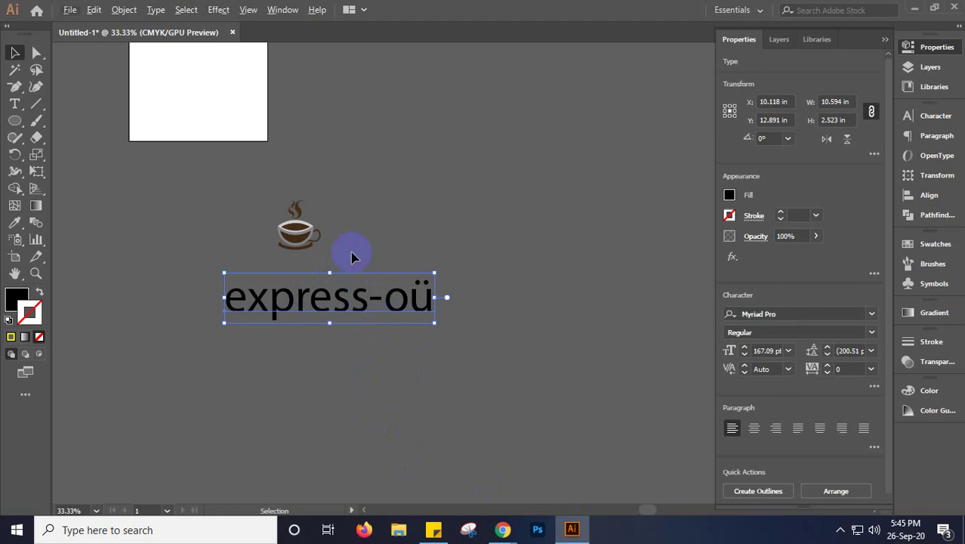
# Stack three evenly spaced copies of the "express-oü" text below the original
pyautogui.moveTo(340, 298); pyautogui.dragTo(337, 359)
pyautogui.hotkey('ctrl', 'd')
pyautogui.scroll(-1, 341, 359)
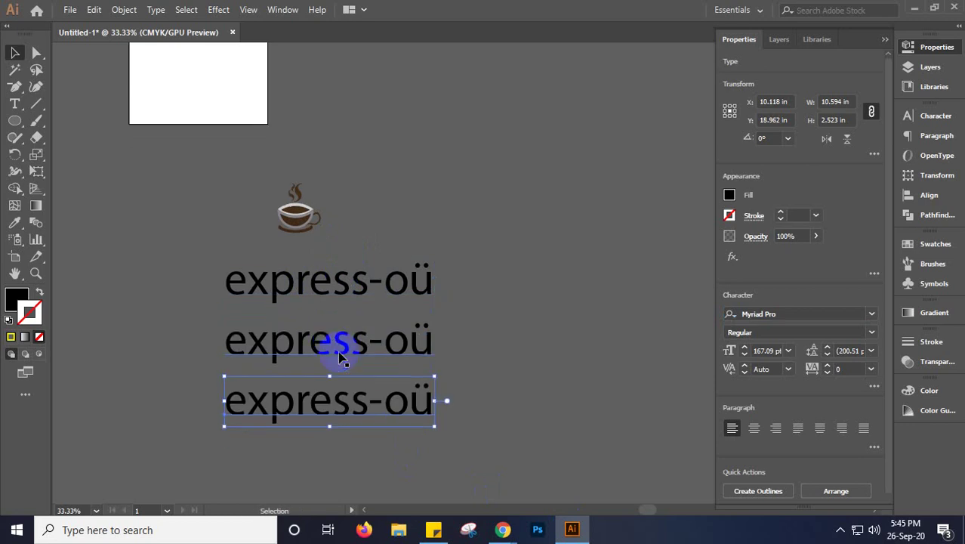
pyautogui.scroll(-1, 340, 359)
pyautogui.hotkey('ctrl', 'd')
pyautogui.scroll(-1, 333, 348)
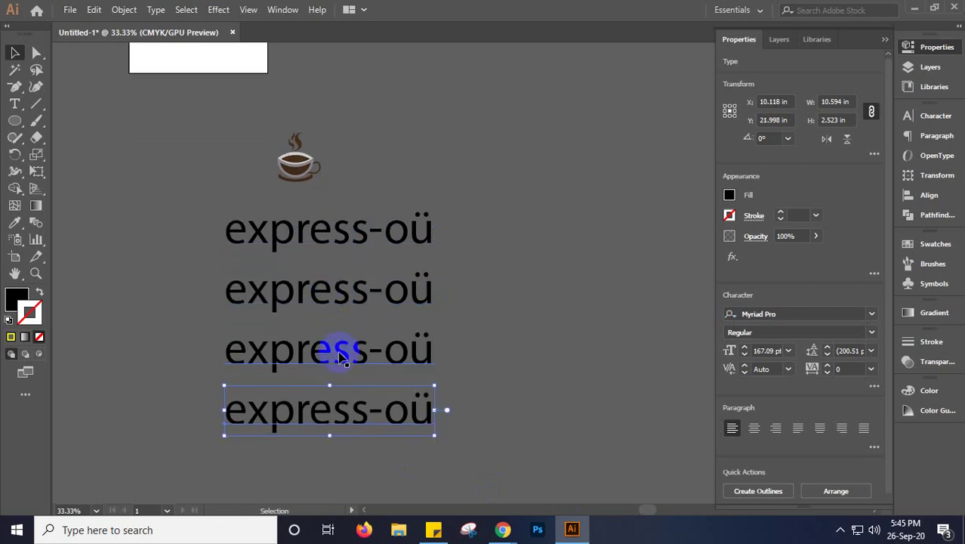
# Change the font of the second "express-oü" line to Bristone
pyautogui.click(328, 301)
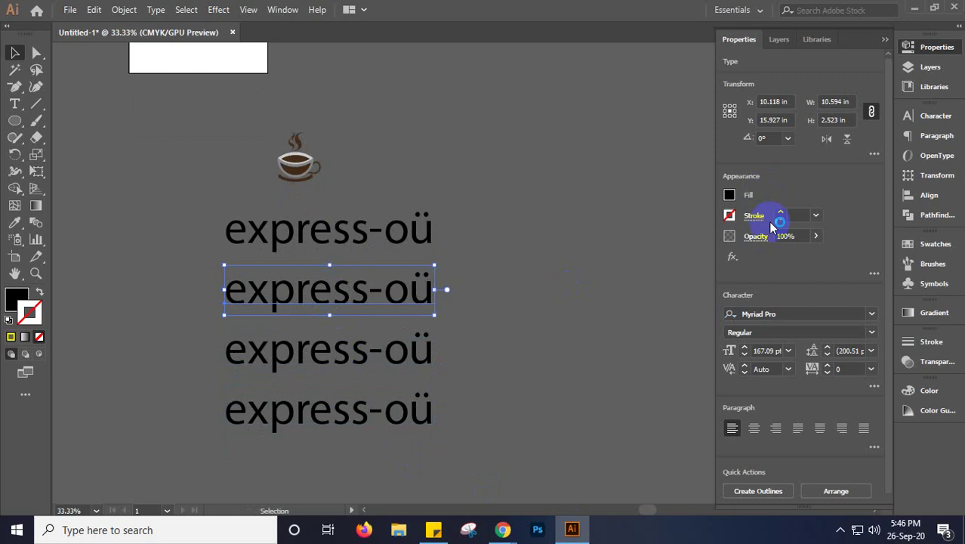
pyautogui.click(806, 312)
pyautogui.write('v')
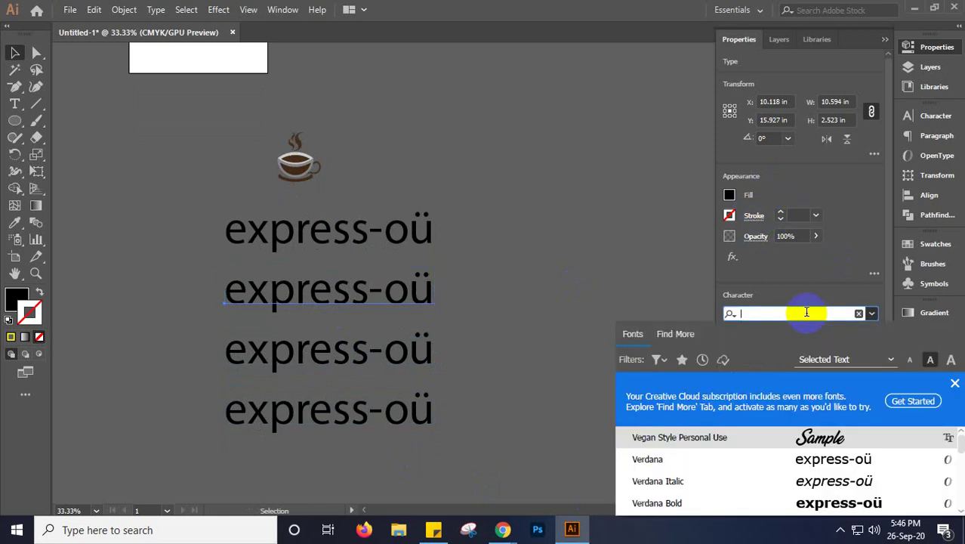
pyautogui.write('bris')
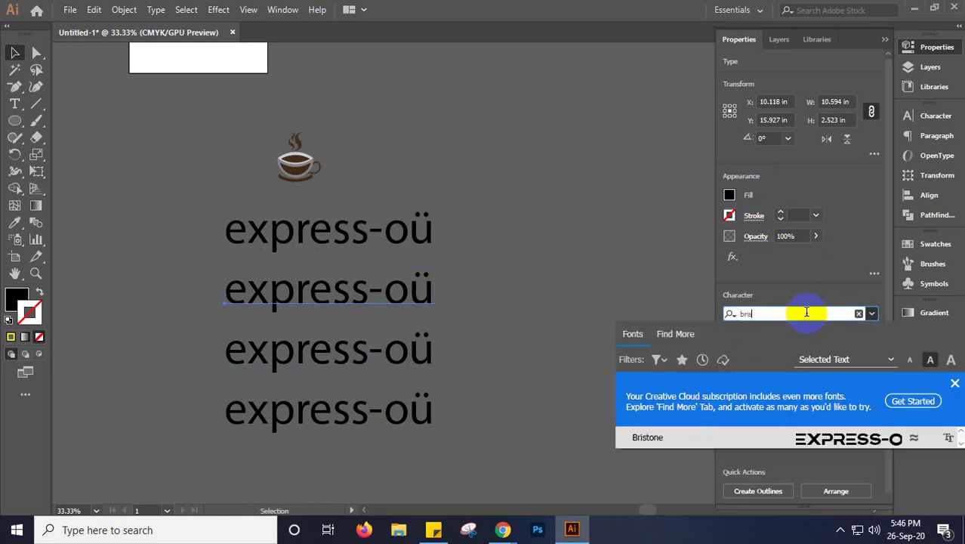
pyautogui.press('Return')
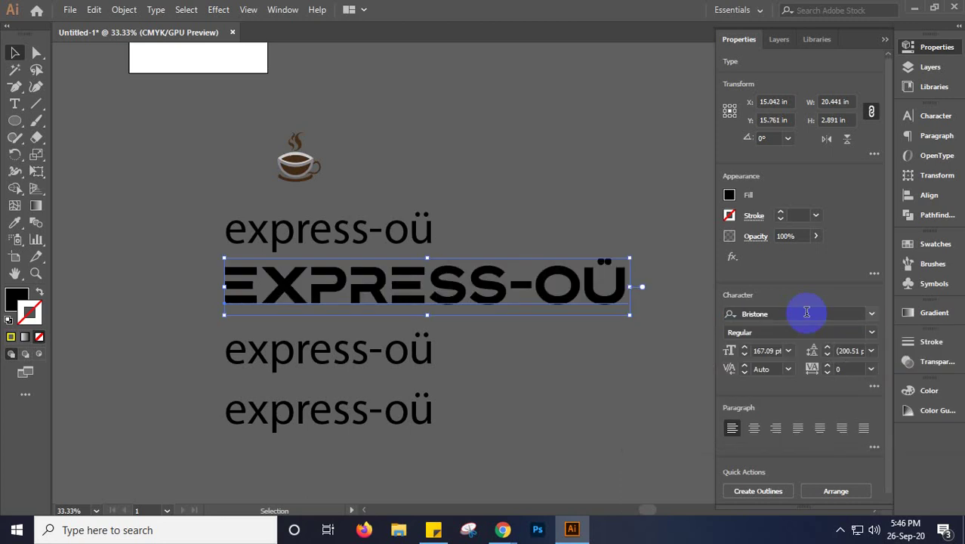
# Change the font of the third "express-oü" line to Advanced Sans Serif 7
pyautogui.click(352, 358)
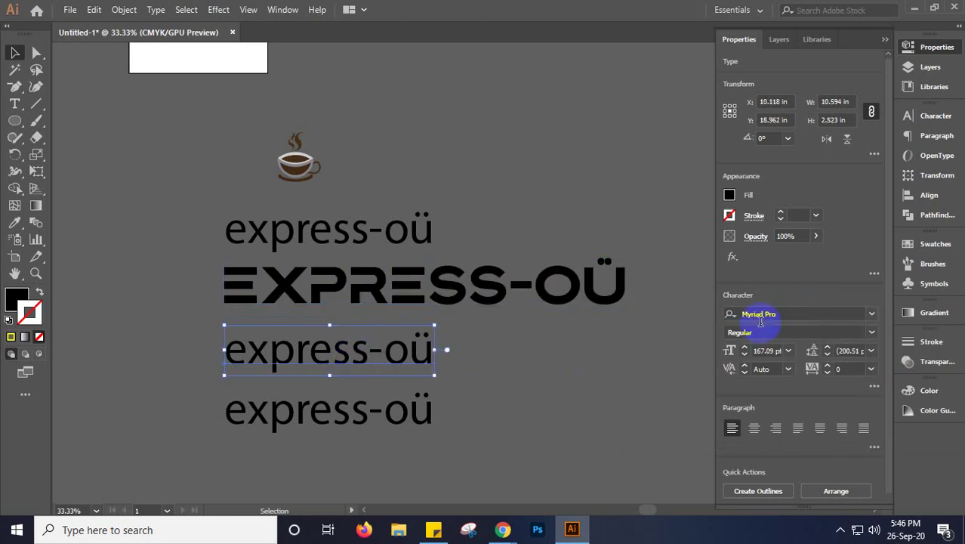
pyautogui.click(791, 314)
pyautogui.write('ac')
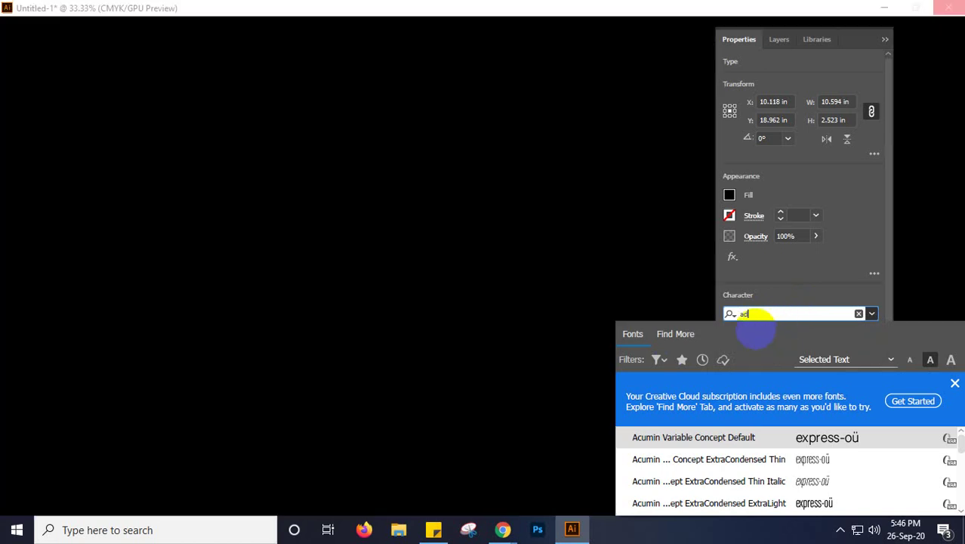
pyautogui.write('van')
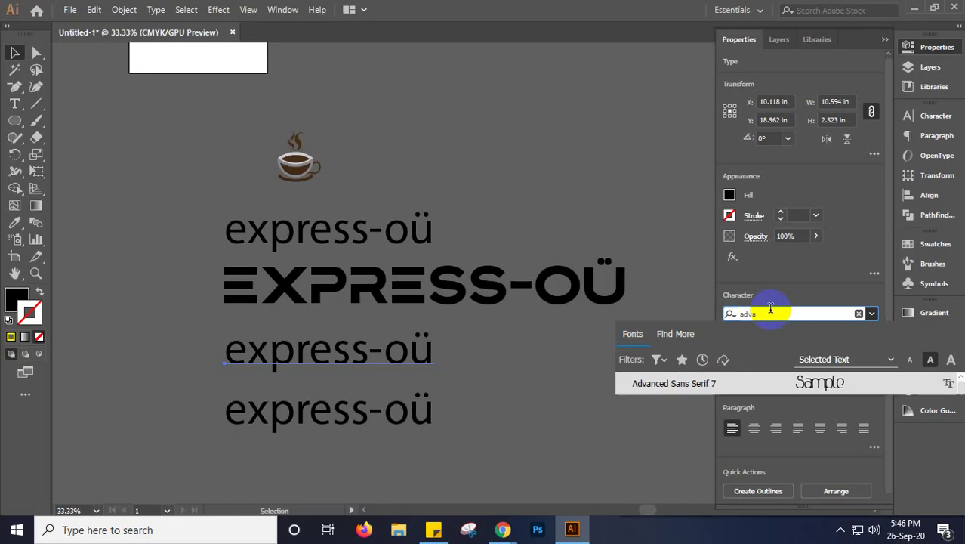
pyautogui.click(727, 383)
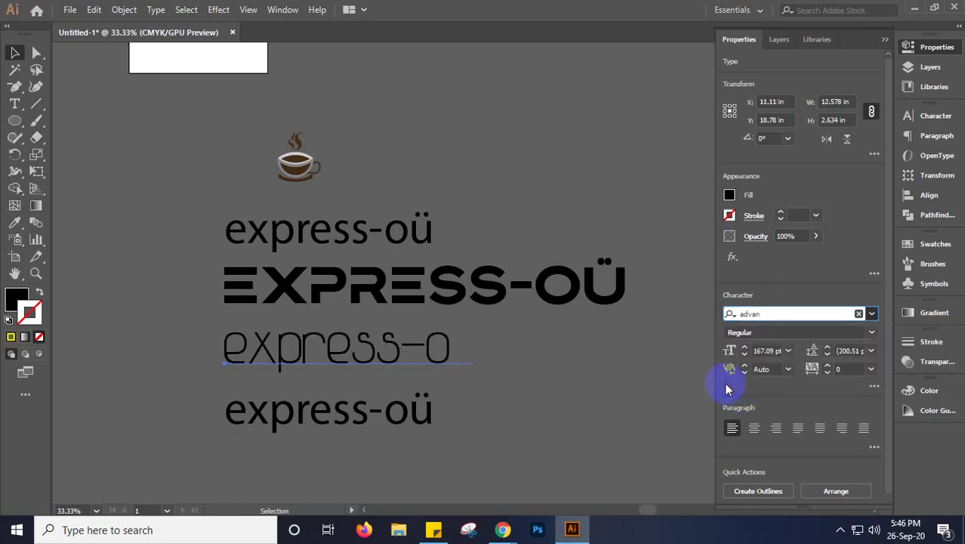
# Try the Amertha font on the fourth "express-oü" line and inspect its letters up close
pyautogui.click(297, 416)
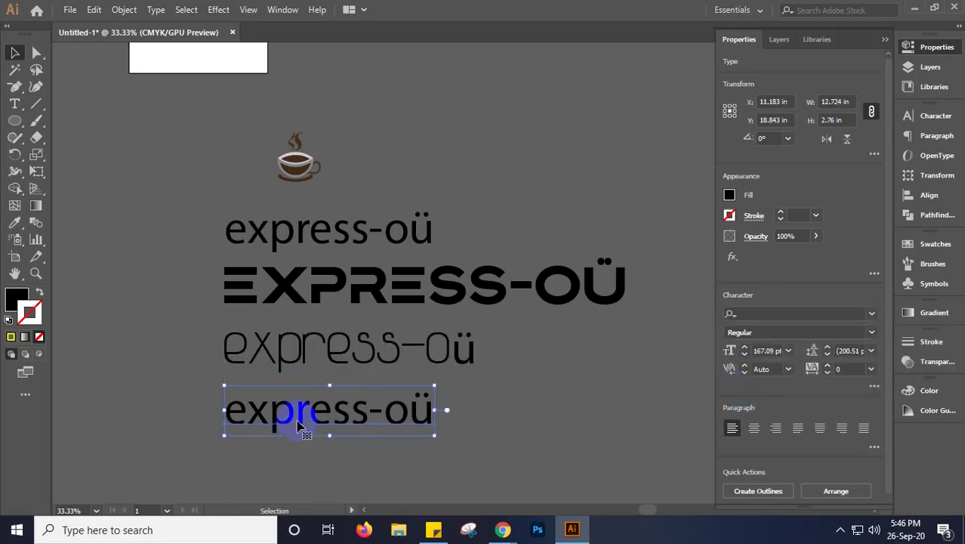
pyautogui.click(795, 313)
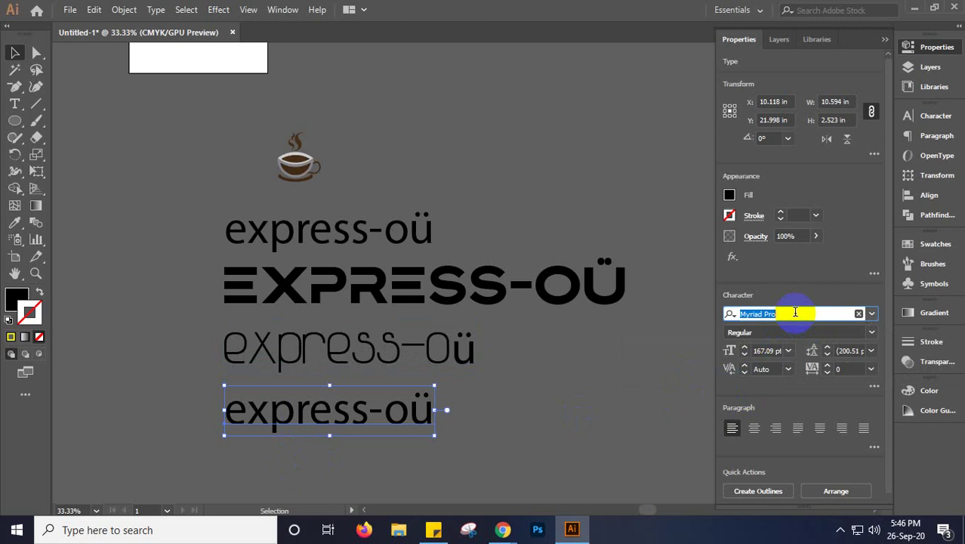
pyautogui.write('amert')
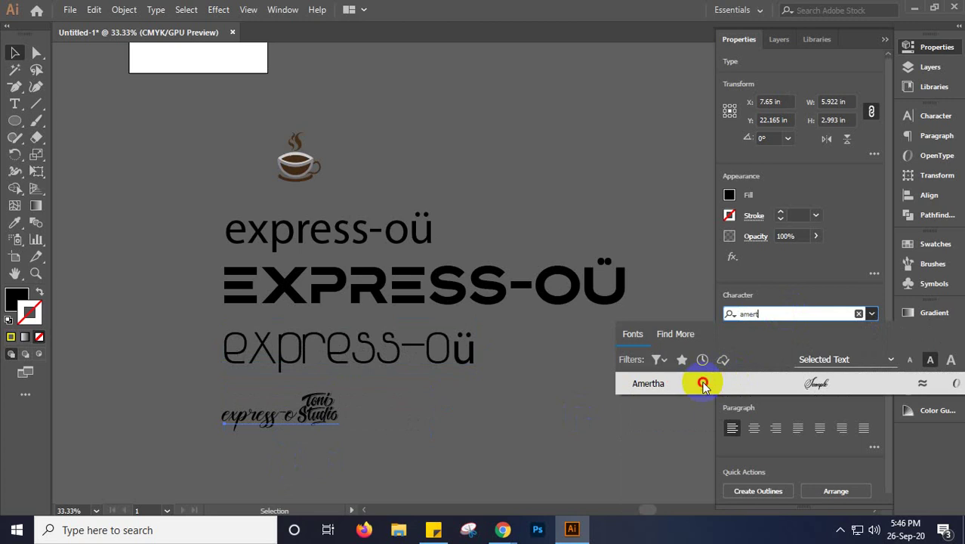
pyautogui.click(702, 383)
pyautogui.scroll(3, 306, 446)
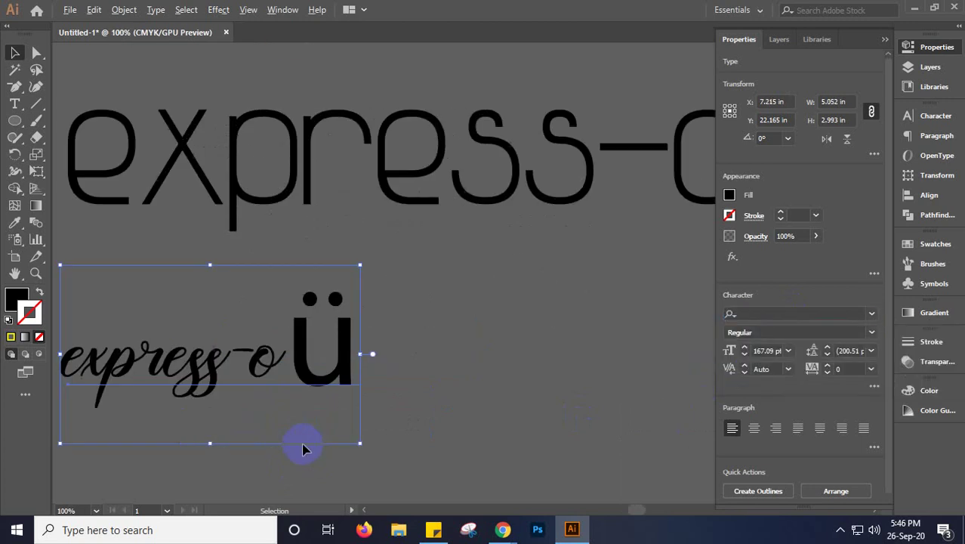
pyautogui.press('space')
pyautogui.scroll(-1, 368, 389)
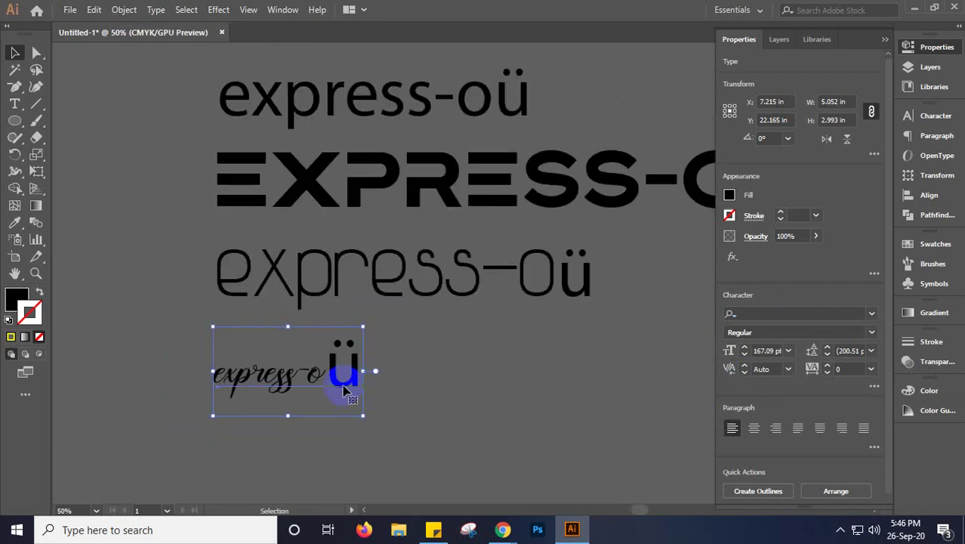
# Delete the fourth "express-oü" line set in Amertha
pyautogui.press('Delete')
pyautogui.moveTo(377, 311); pyautogui.dragTo(360, 378)
pyautogui.scroll(-1, 360, 377)
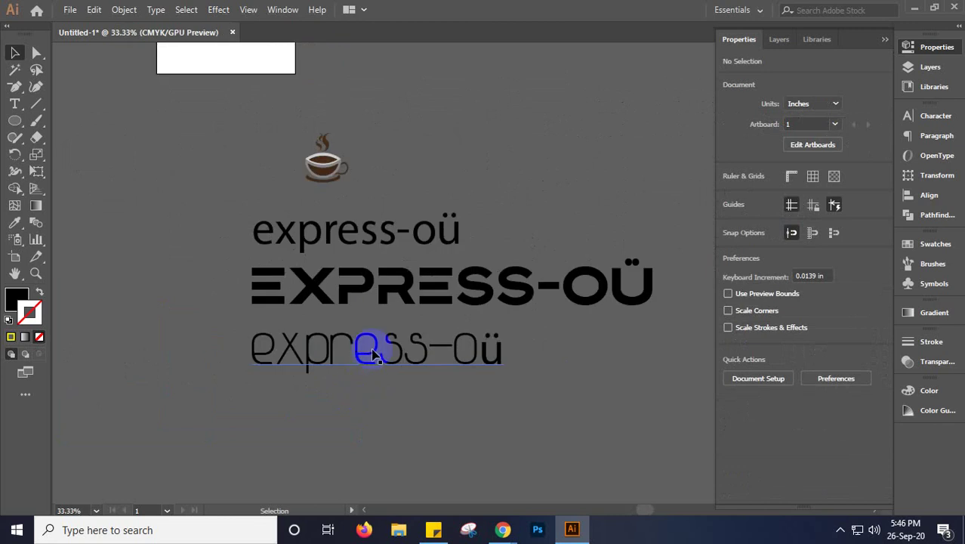
# Move the Bristone "express-oü" line up to the area beside the artboard's right edge
pyautogui.moveTo(416, 339); pyautogui.dragTo(408, 408)
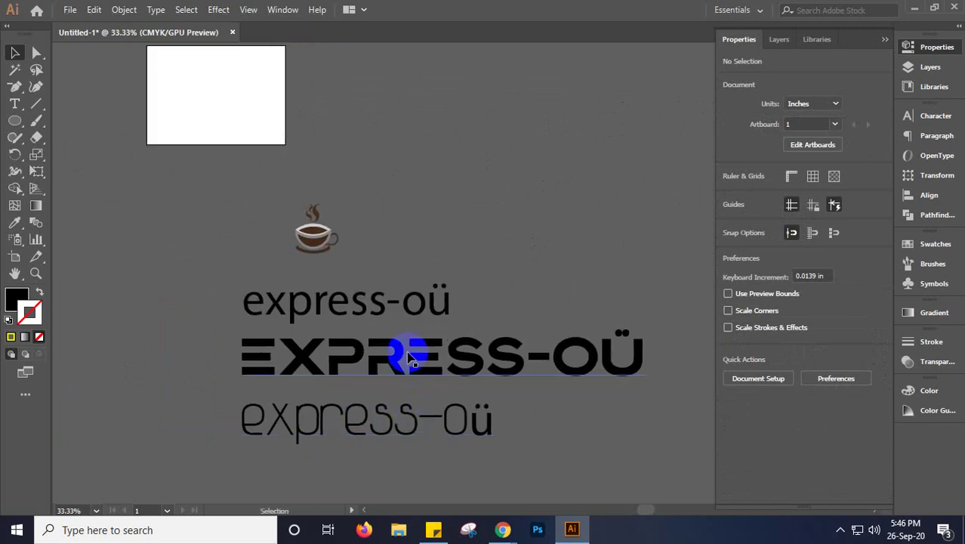
pyautogui.moveTo(404, 360); pyautogui.dragTo(430, 198)
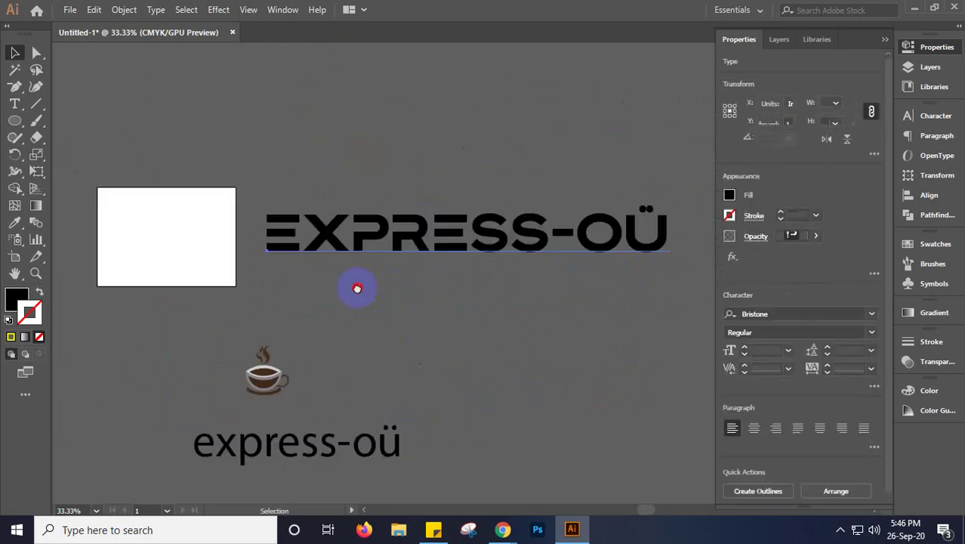
pyautogui.scroll(3, 355, 285)
pyautogui.hscroll(3, 355, 285)
# Select the Advanced Sans Serif 7 "express-oü" line and check its available font styles
pyautogui.scroll(-5, 351, 292)
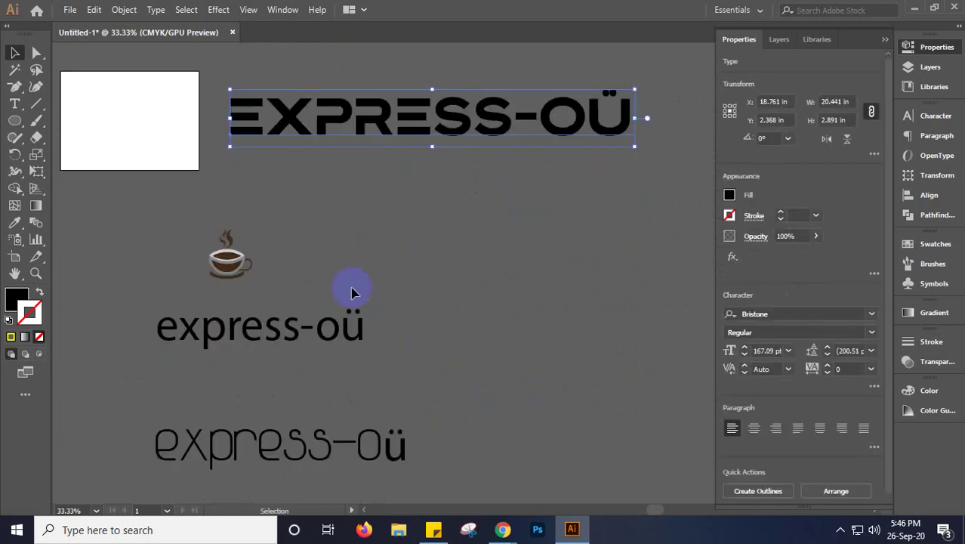
pyautogui.click(310, 373)
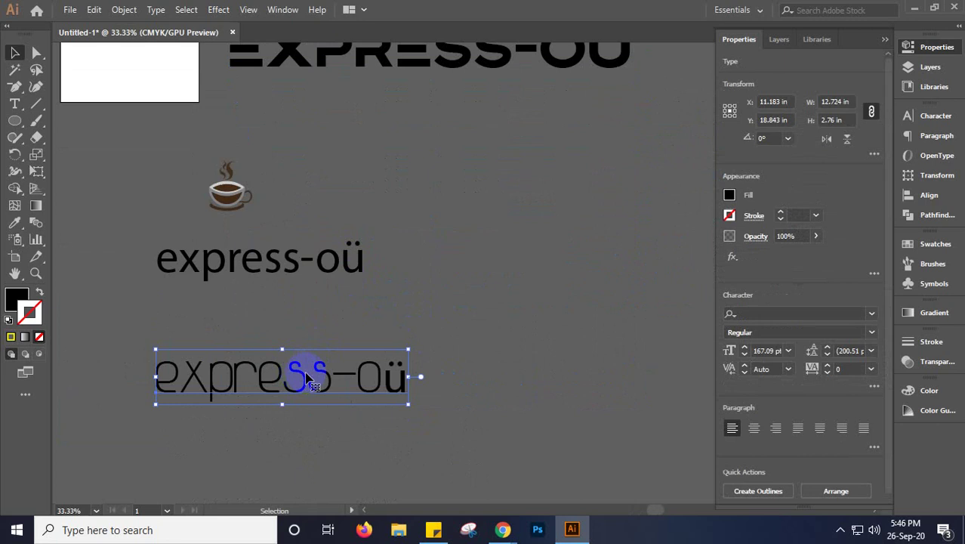
pyautogui.click(14, 103)
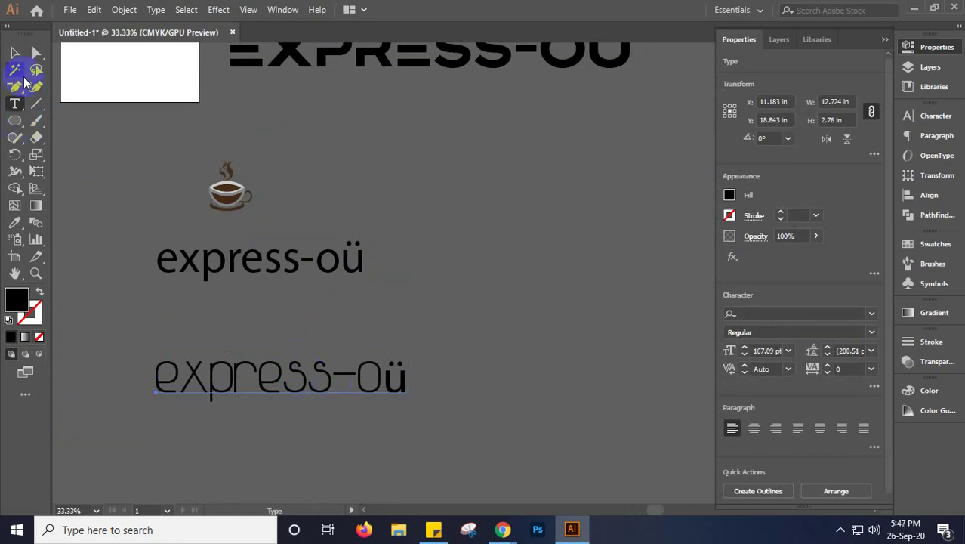
pyautogui.click(15, 52)
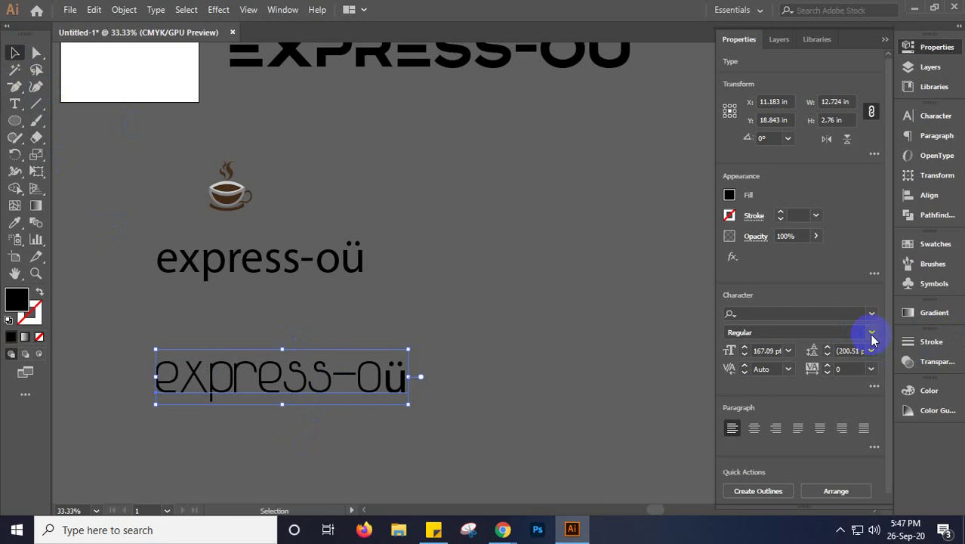
pyautogui.click(388, 377)
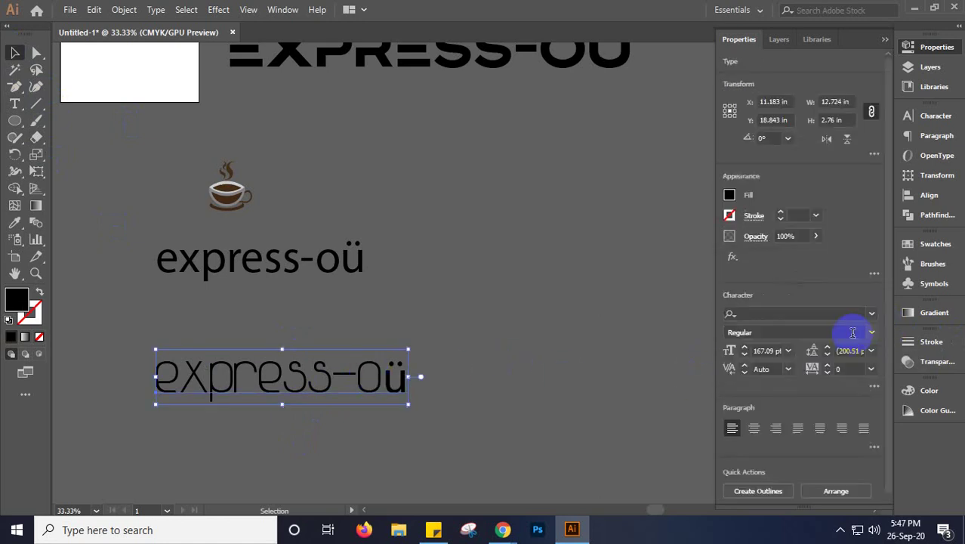
pyautogui.click(872, 334)
pyautogui.click(872, 334)
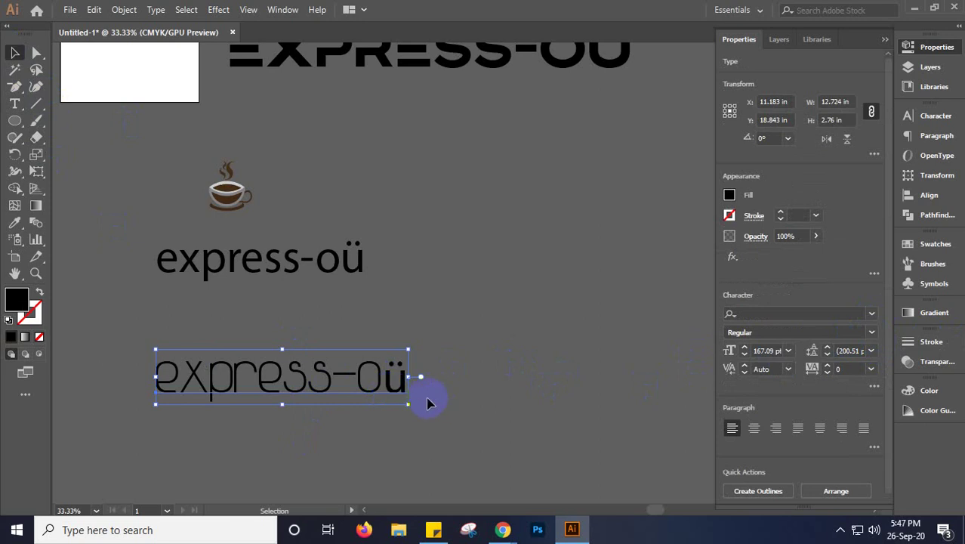
# Replace the "oü" ending of the Advanced Sans Serif 7 line with a plain "ou"
pyautogui.click(15, 104)
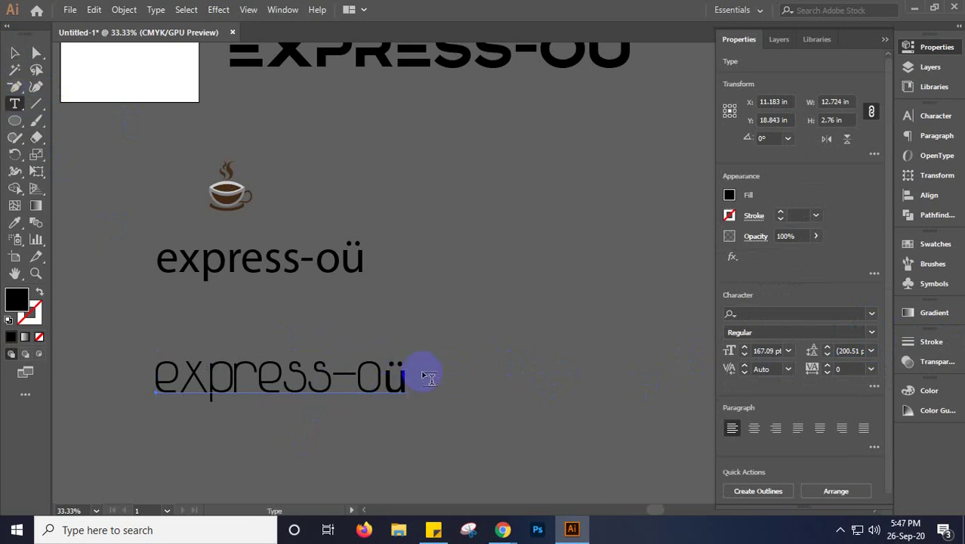
pyautogui.moveTo(429, 377); pyautogui.dragTo(383, 378)
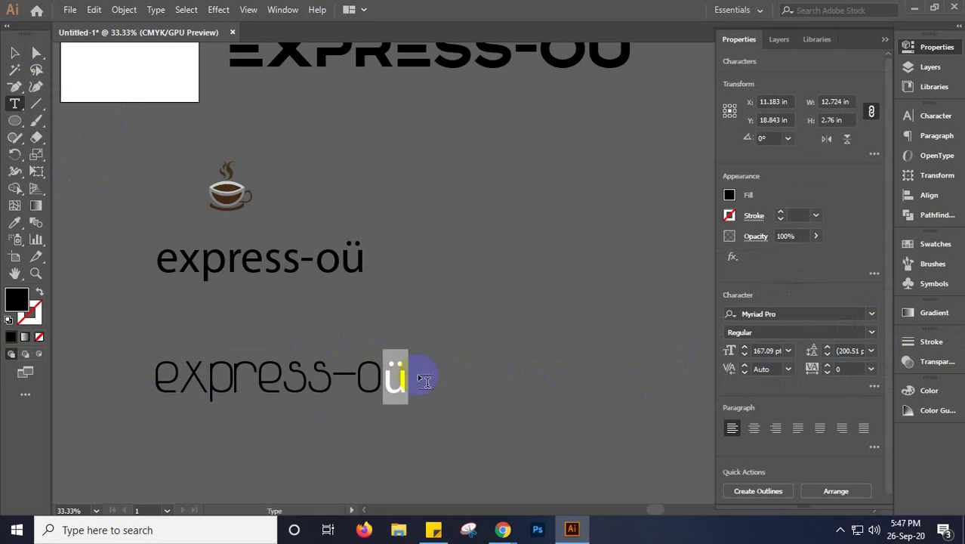
pyautogui.write('u')
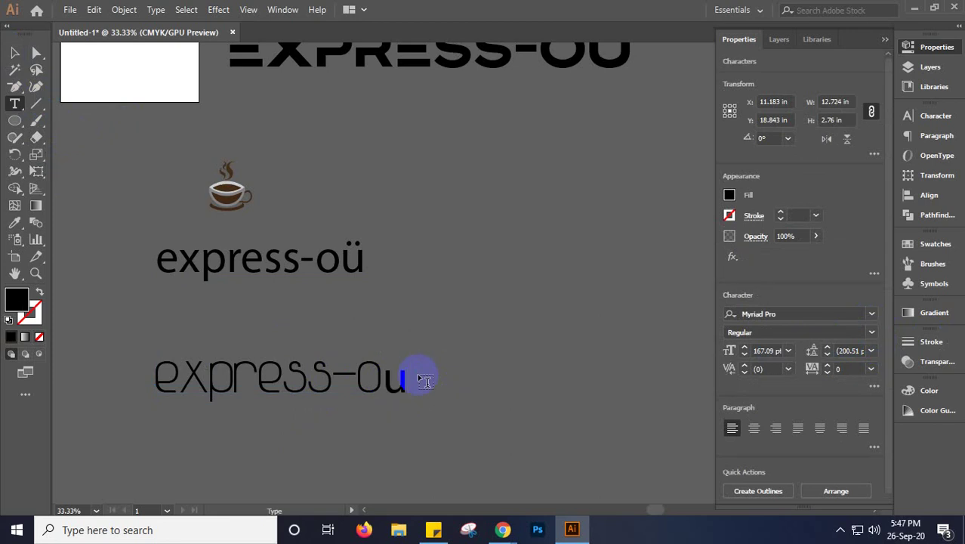
pyautogui.press('BackSpace')
pyautogui.press('BackSpace')
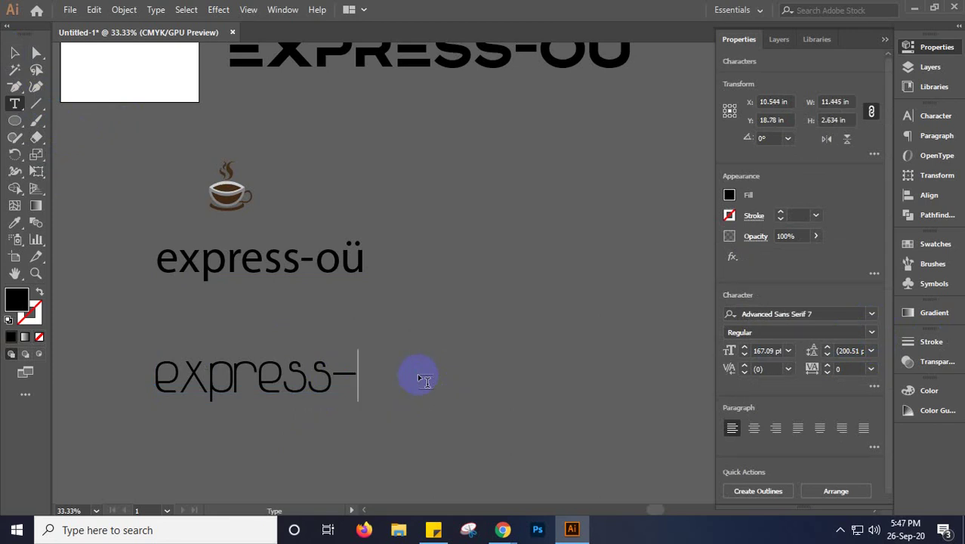
pyautogui.write('OU')
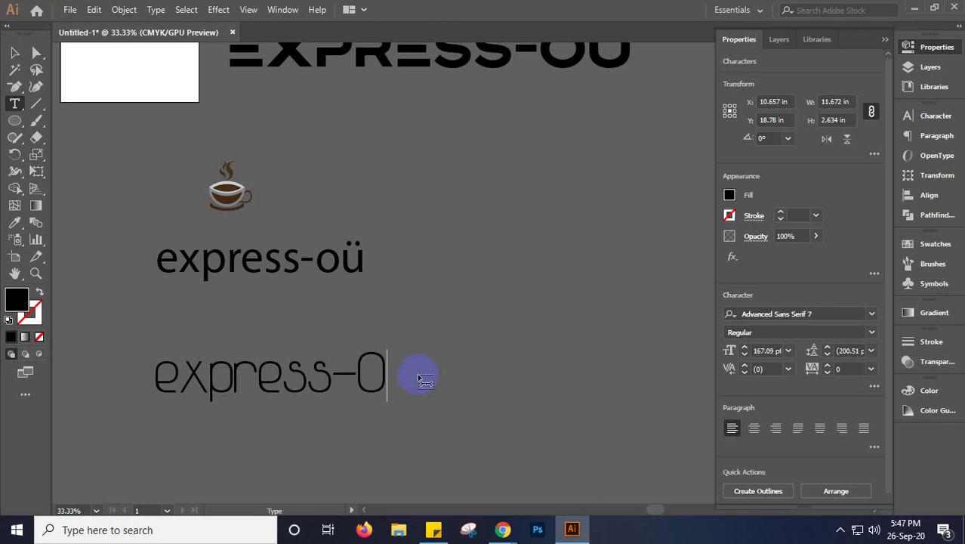
pyautogui.press('BackSpace')
pyautogui.press('BackSpace')
pyautogui.write('ou')
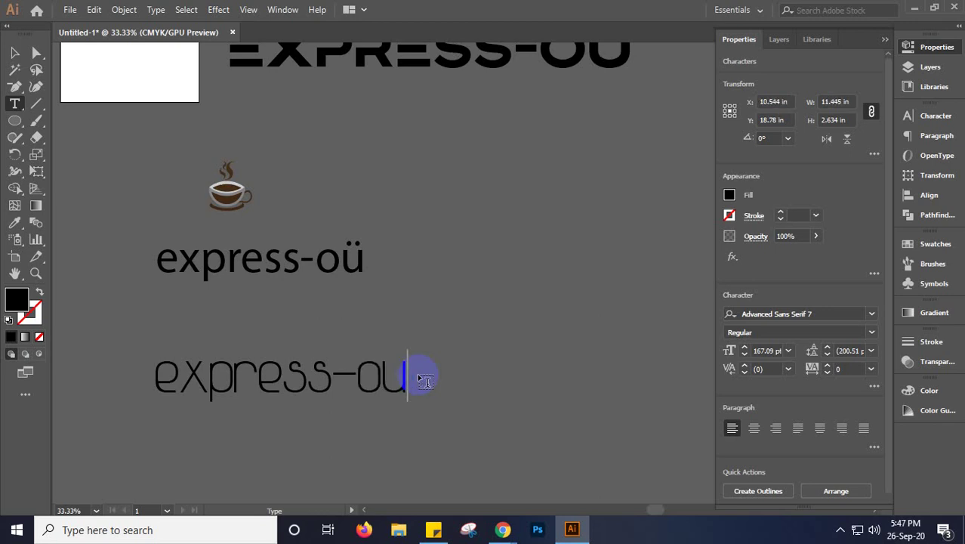
# Retype the letter "o" before the final "u" in the Advanced Sans Serif 7 "express-ou" line
pyautogui.moveTo(425, 381); pyautogui.dragTo(384, 385)
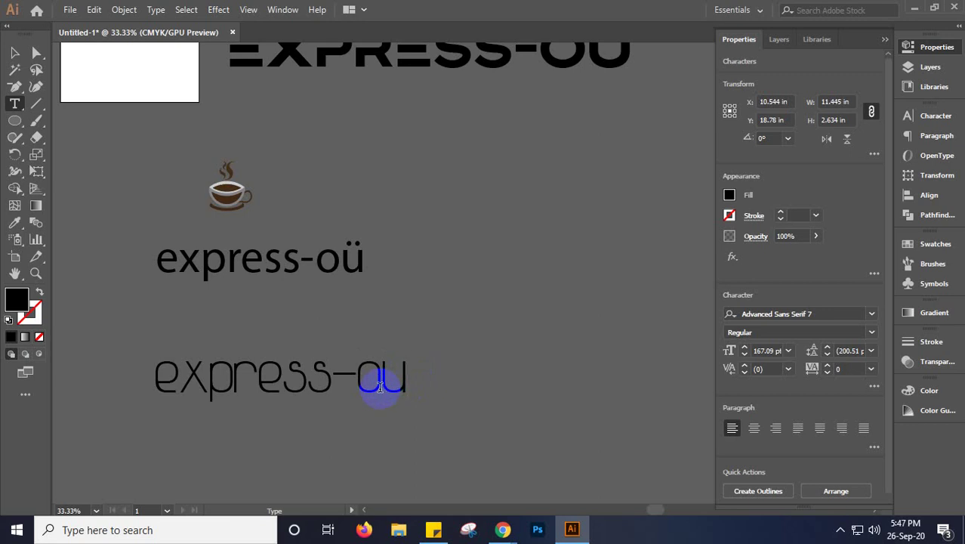
pyautogui.click(13, 55)
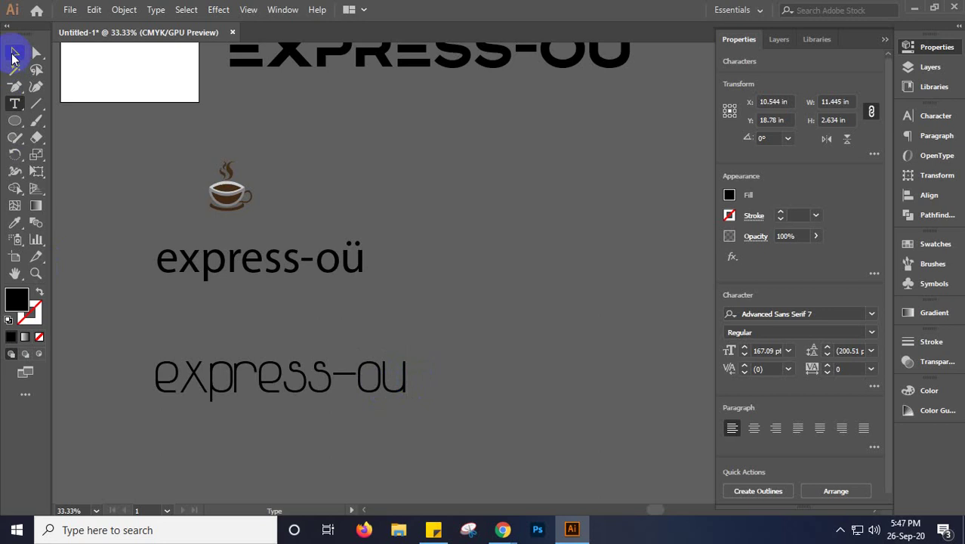
pyautogui.moveTo(344, 421)
pyautogui.mouseDown()
pyautogui.moveTo(356, 385)
pyautogui.moveTo(373, 375)
pyautogui.mouseUp()
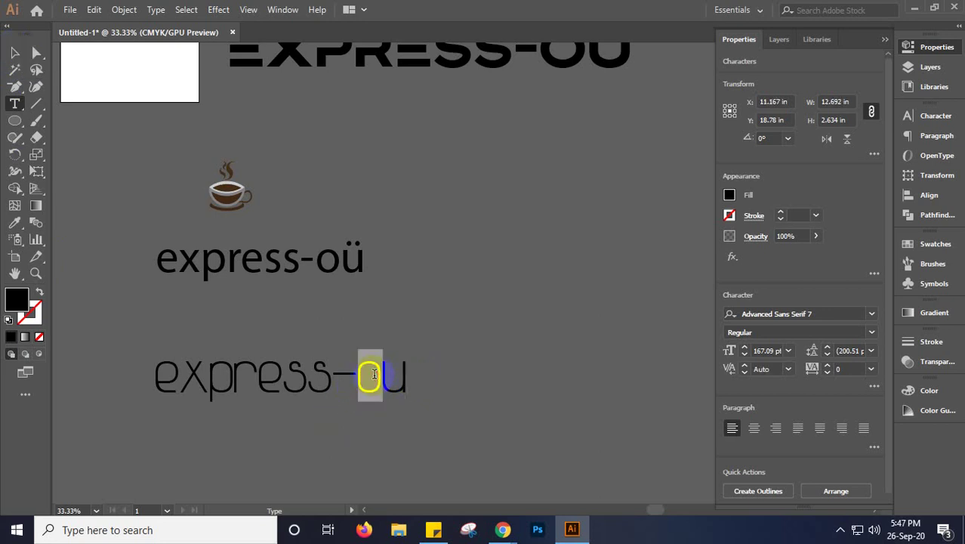
pyautogui.press('BackSpace')
pyautogui.write('ö')
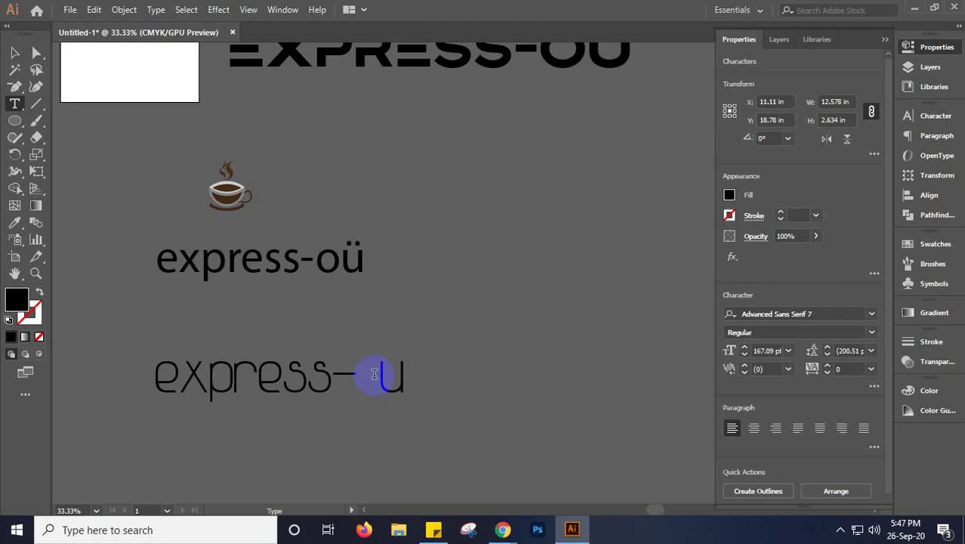
pyautogui.write('o')
pyautogui.press('BackSpace')
pyautogui.write('o')
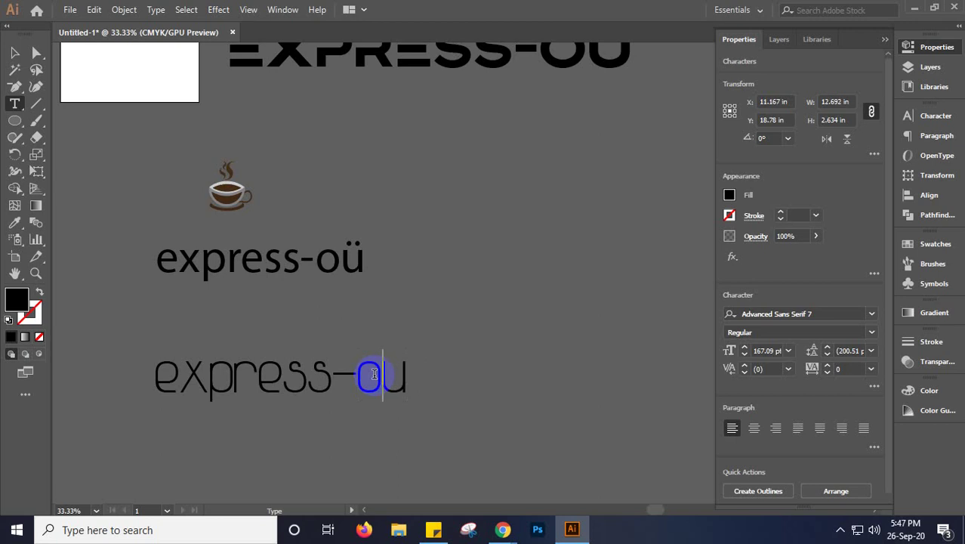
# Add a black stroke with a 2 pt weight to the "express-ou" text line
pyautogui.click(15, 52)
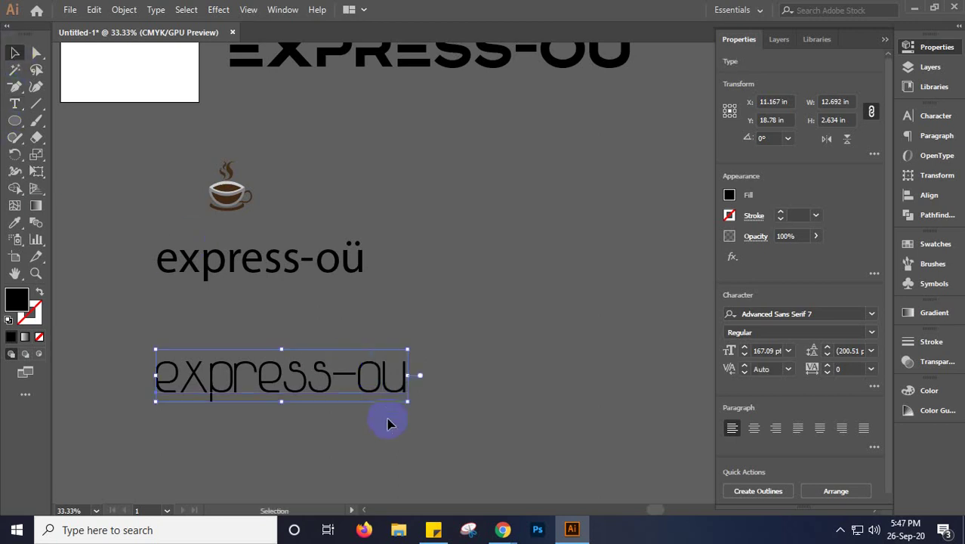
pyautogui.click(34, 312)
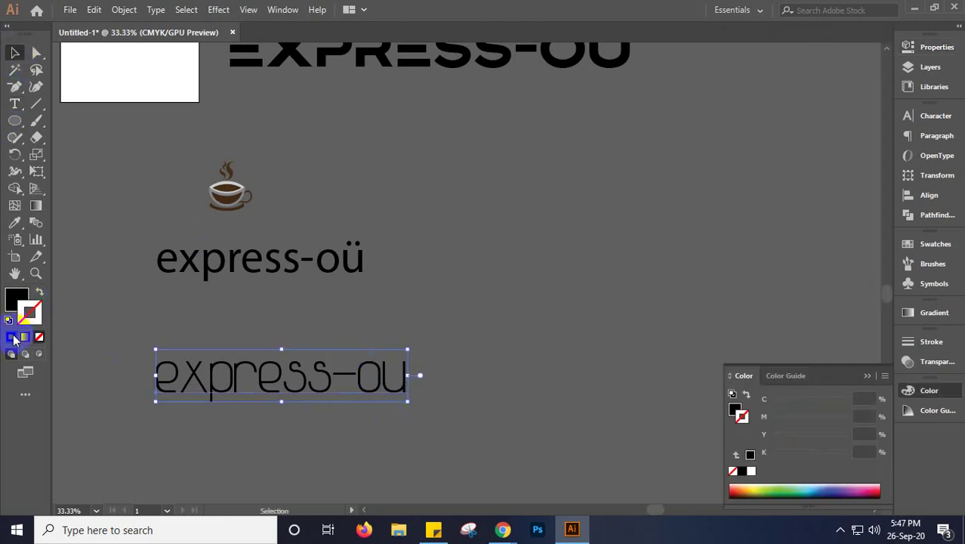
pyautogui.click(11, 316)
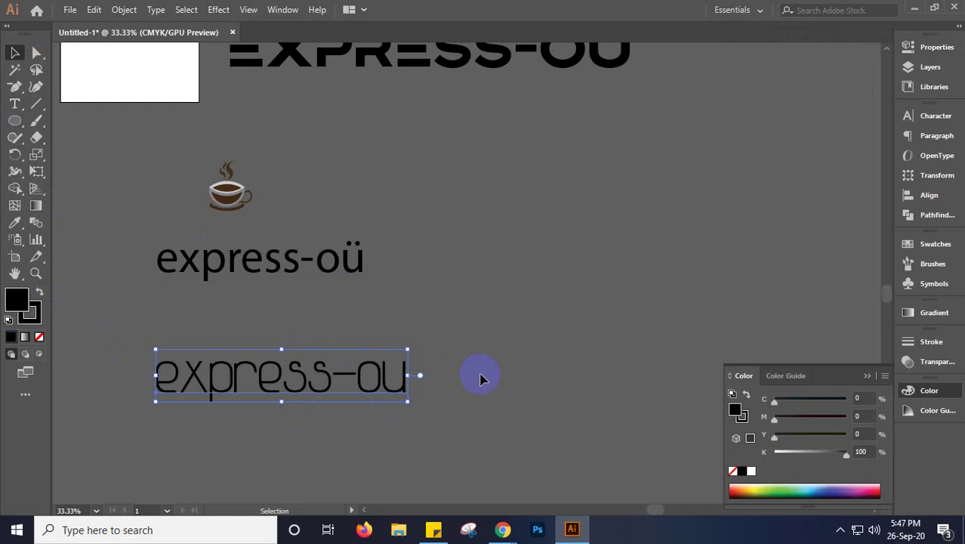
pyautogui.click(866, 375)
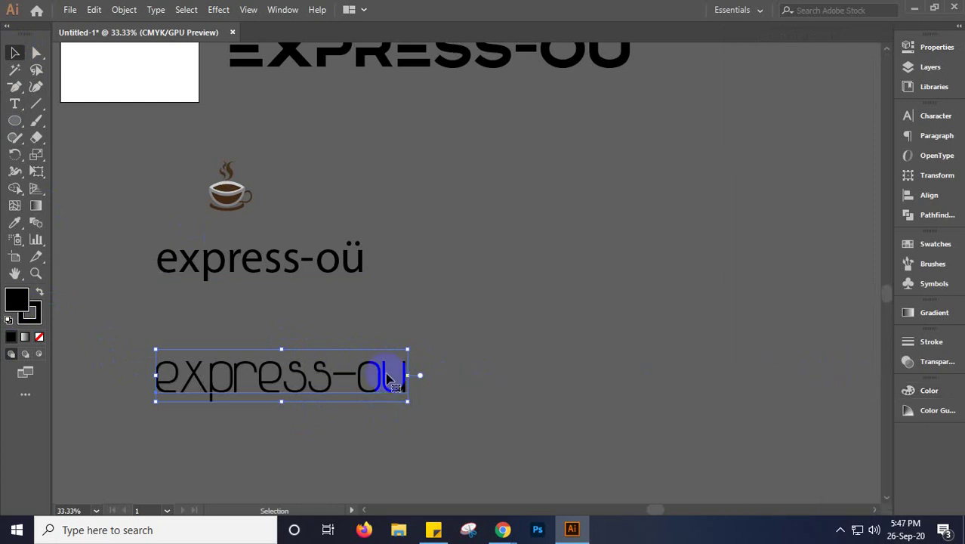
pyautogui.click(929, 341)
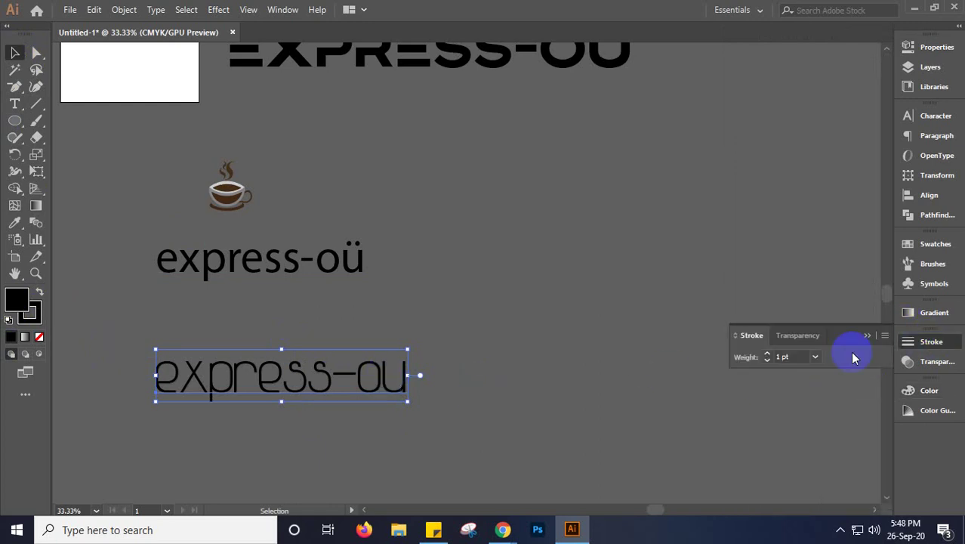
pyautogui.doubleClick(802, 356)
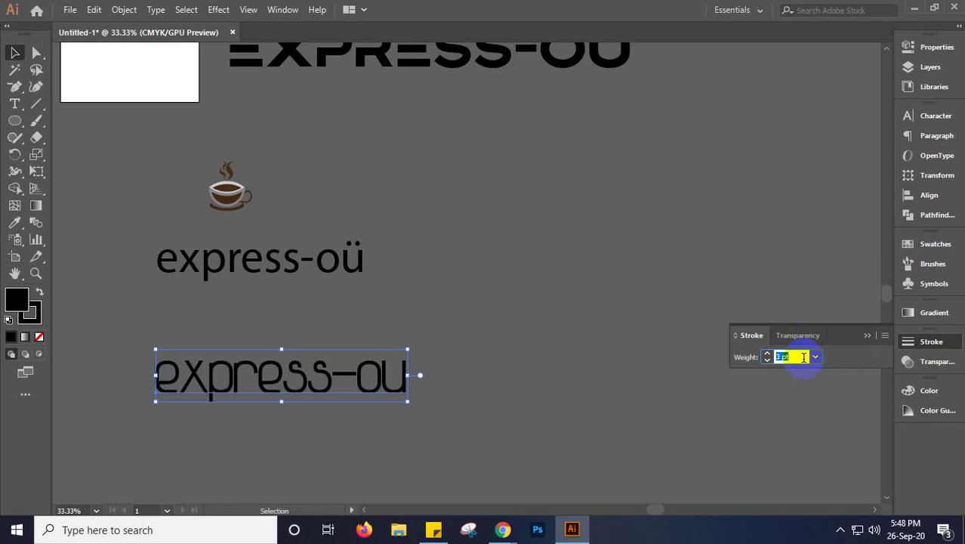
pyautogui.press('Down')
pyautogui.press('Down')
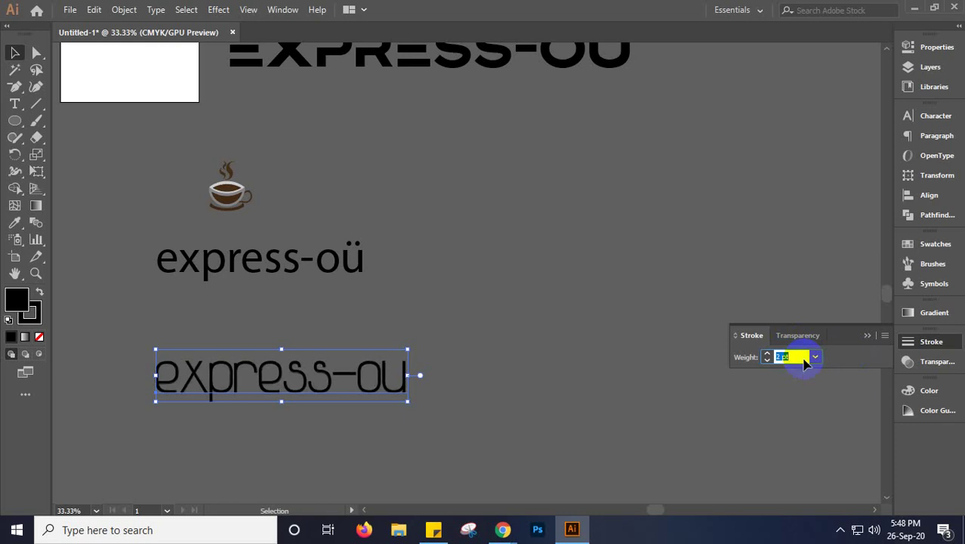
pyautogui.click(457, 359)
# Duplicate the stroked "express-ou" line twice, stacking the two copies evenly below the original
pyautogui.scroll(3, 291, 397)
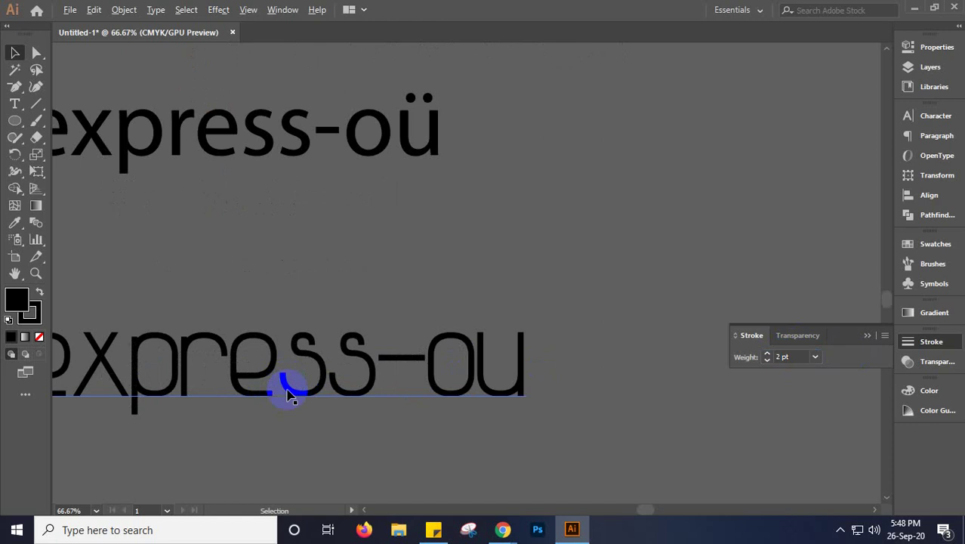
pyautogui.scroll(1, 543, 237)
pyautogui.moveTo(542, 237); pyautogui.dragTo(581, 198)
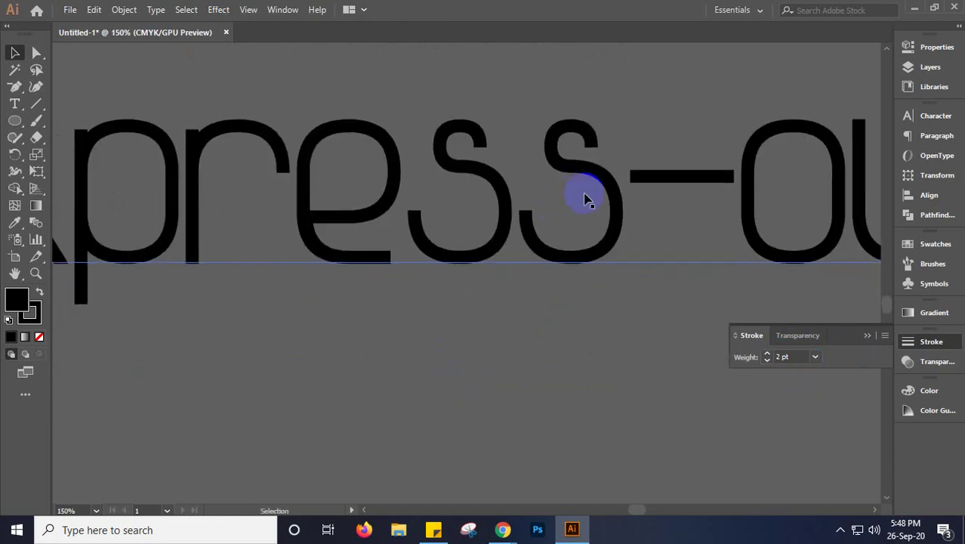
pyautogui.click(592, 173)
pyautogui.keyDown('alt'); pyautogui.moveTo(587, 267); pyautogui.dragTo(587, 396); pyautogui.keyUp('alt')
pyautogui.scroll(-1, 587, 400)
pyautogui.scroll(-4, 586, 400)
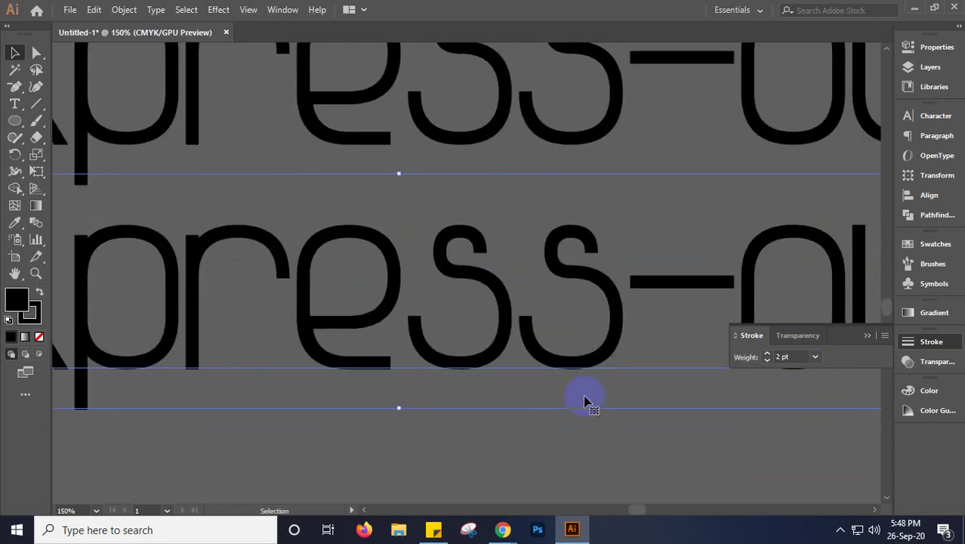
pyautogui.hotkey('ctrl', 'd')
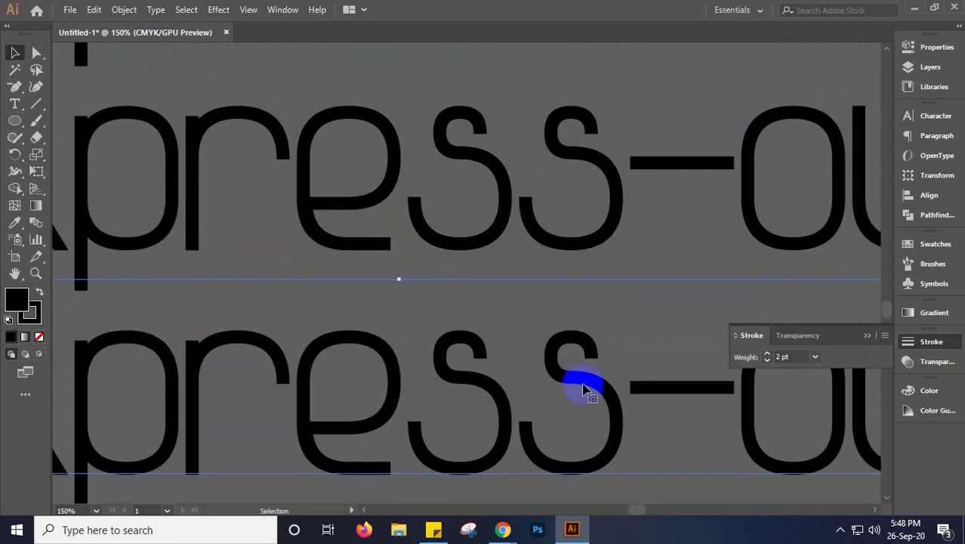
# Convert the middle "express-ou" copy to outlines and inspect its letter paths up close
pyautogui.click(538, 232)
pyautogui.hotkey('ctrl', 'shift', 'a')
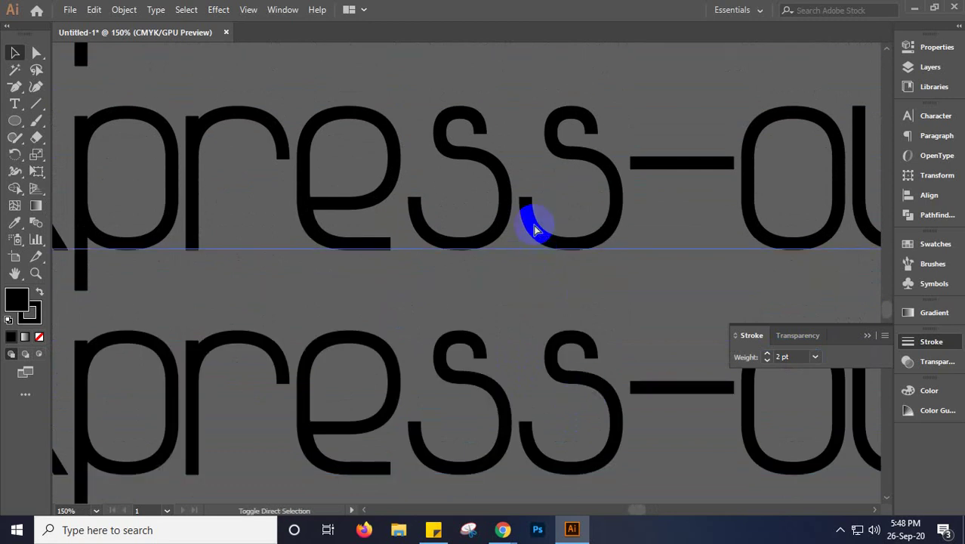
pyautogui.keyDown('ctrl'); pyautogui.click(534, 230); pyautogui.keyUp('ctrl')
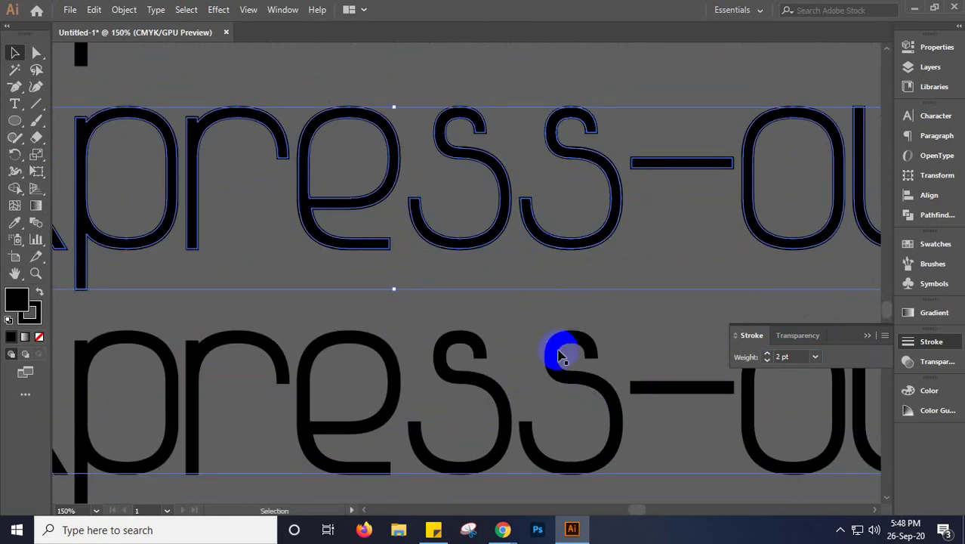
pyautogui.click(521, 299)
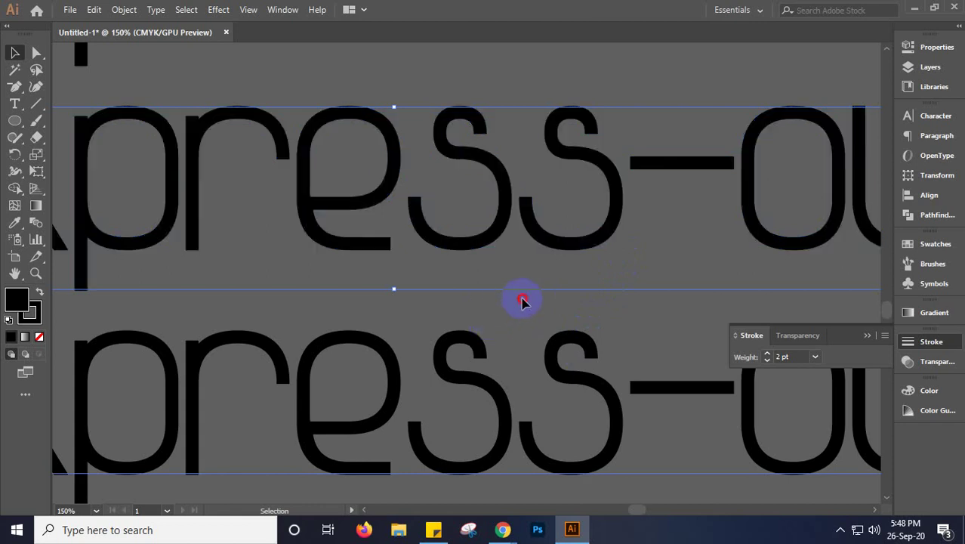
pyautogui.click(542, 239)
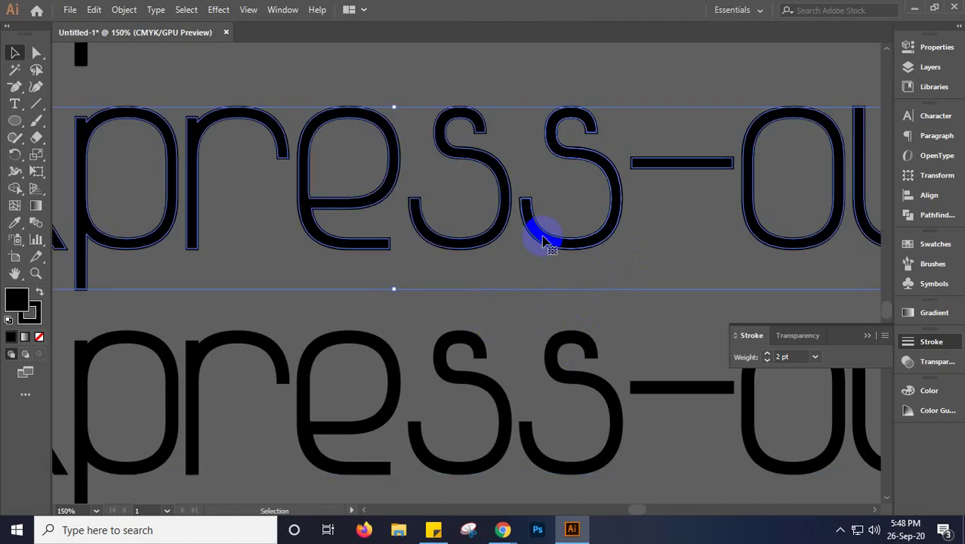
pyautogui.scroll(5, 542, 240)
pyautogui.scroll(-6, 543, 240)
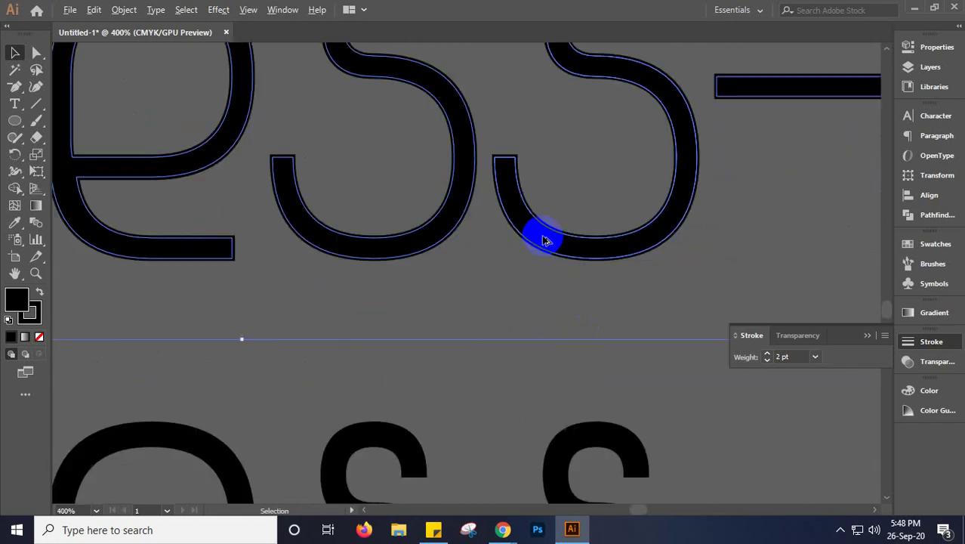
# Expand the bottom "express-ou" copy into editable shapes
pyautogui.click(556, 314)
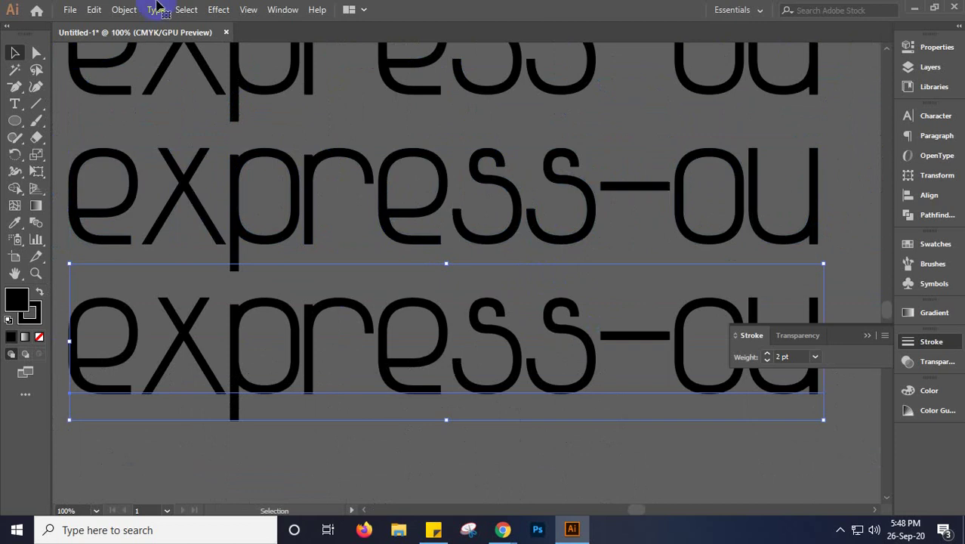
pyautogui.click(123, 12)
pyautogui.click(237, 170)
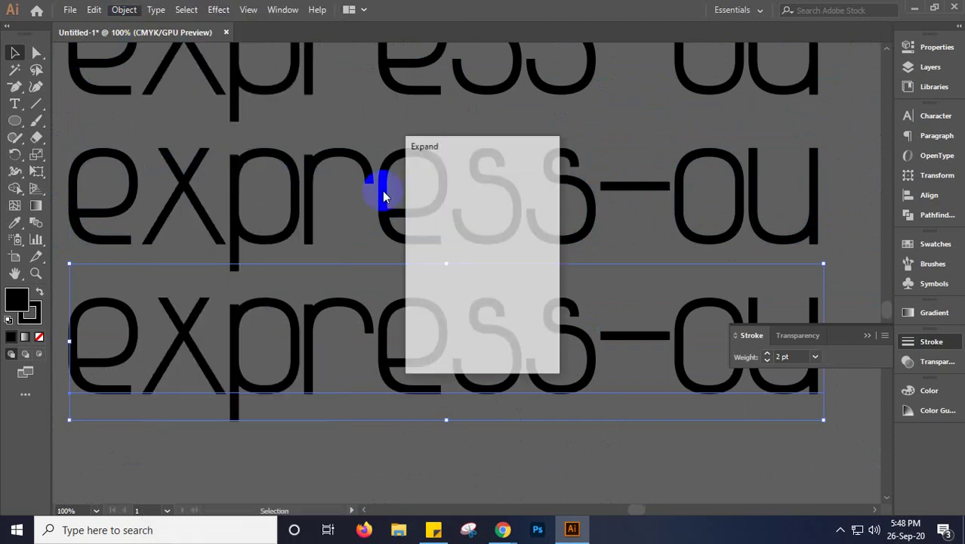
pyautogui.click(449, 344)
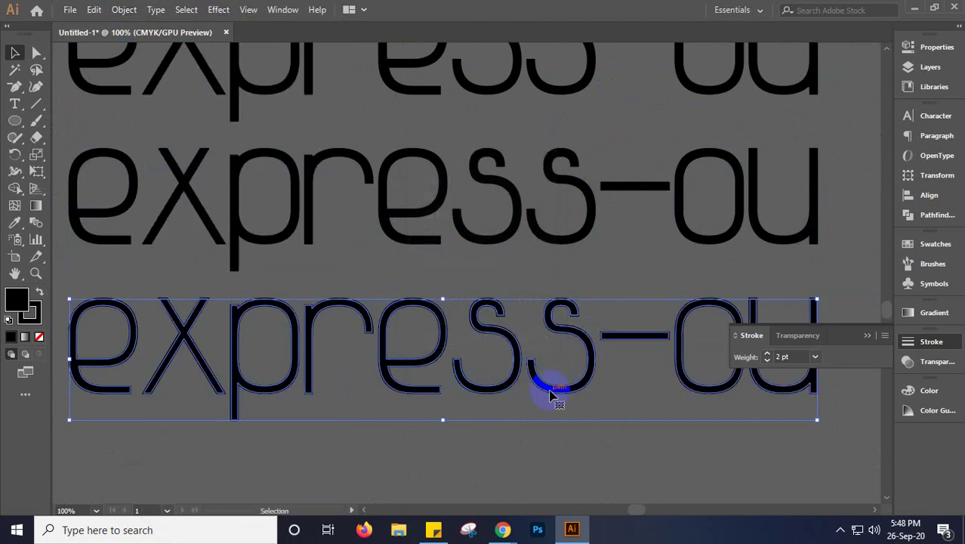
# Try a 6 pt stroke on the expanded "express-ou" copy, set the weight to 3 pt, and reselect the lettering
pyautogui.scroll(3, 564, 383)
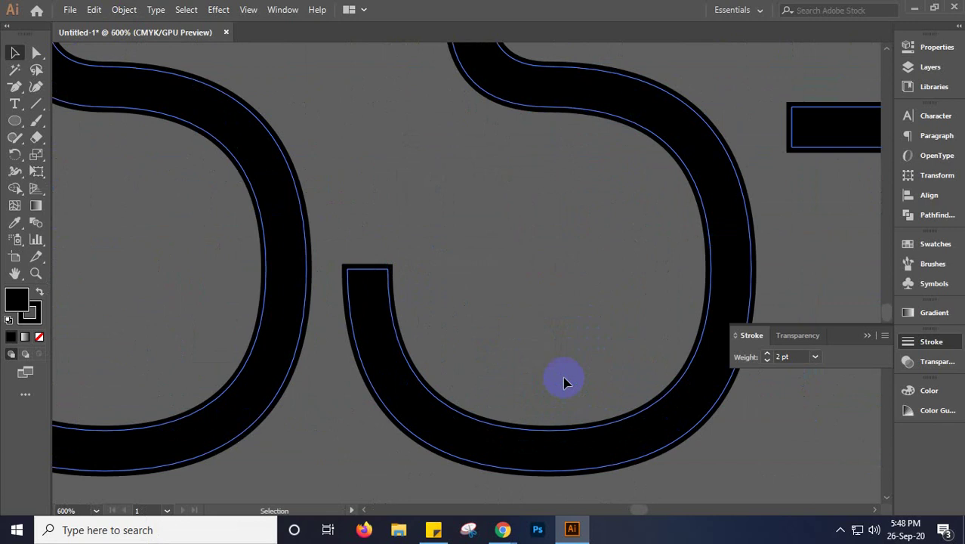
pyautogui.click(791, 356)
pyautogui.write('6')
pyautogui.press('Return')
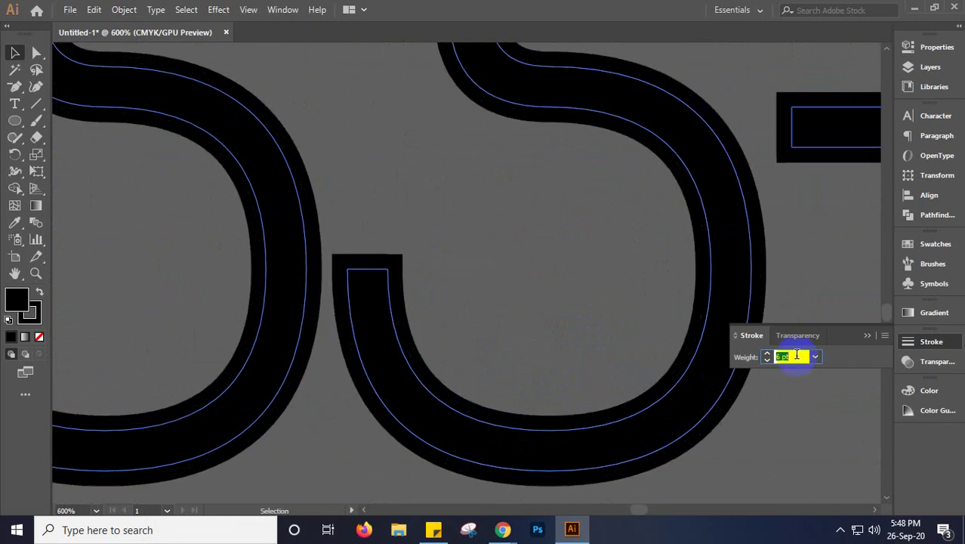
pyautogui.write('3')
pyautogui.press('Return')
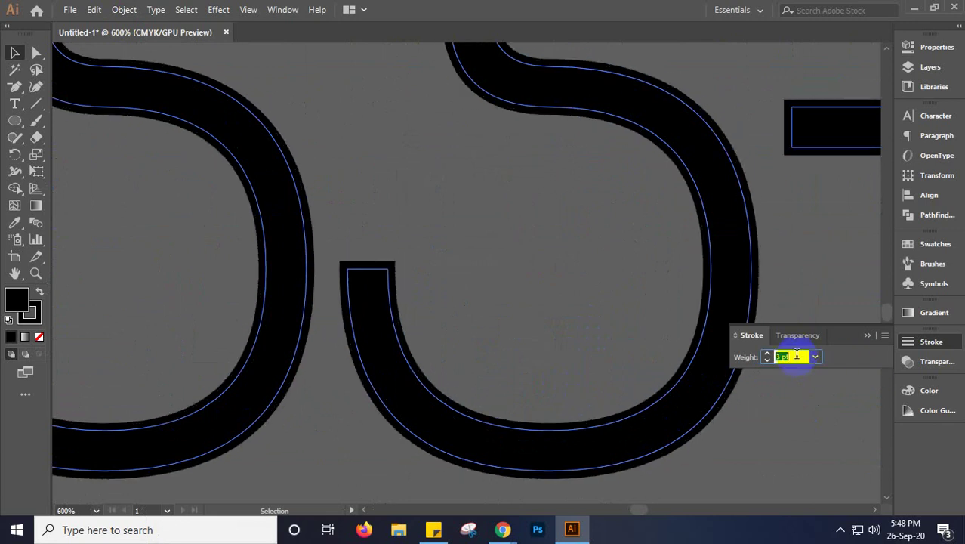
pyautogui.click(564, 339)
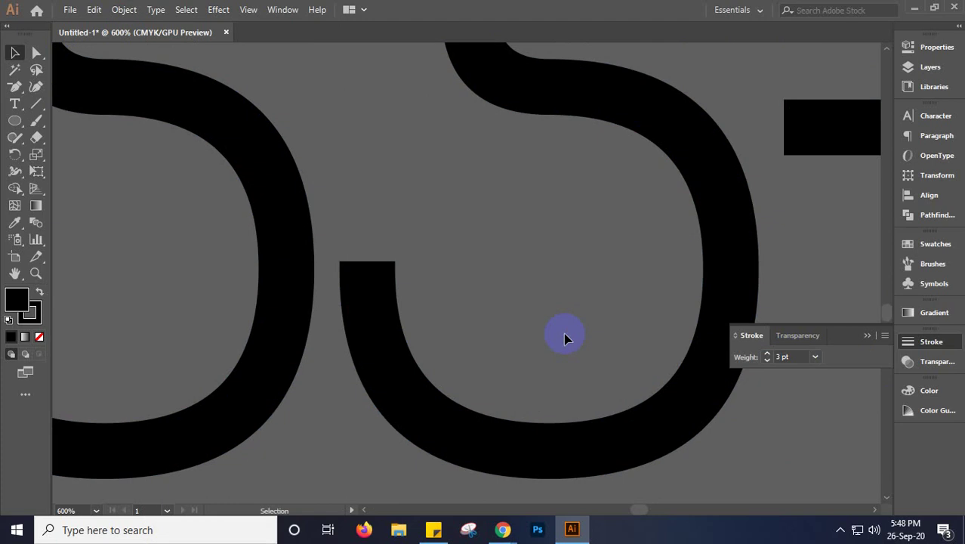
pyautogui.click(422, 425)
pyautogui.hotkey('ctrl', 'a')
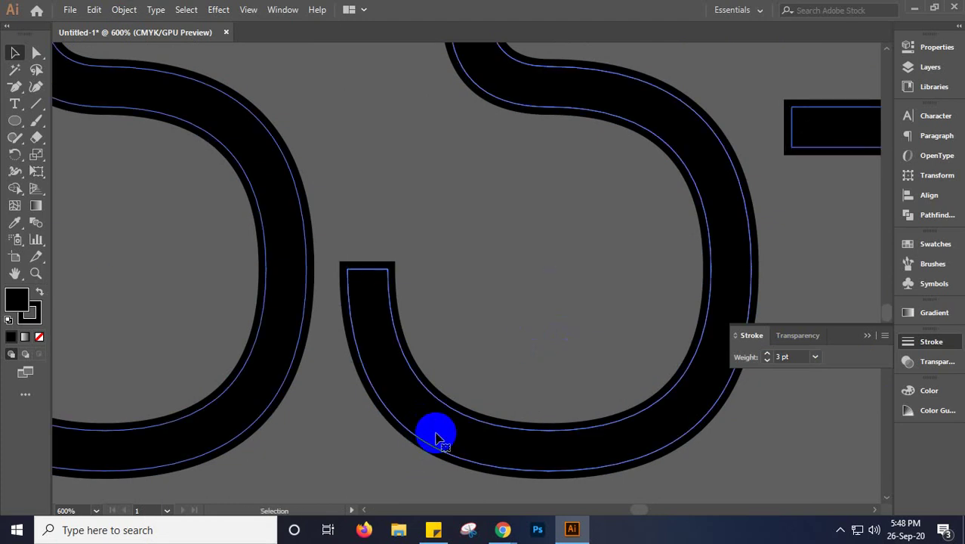
# Expand both the fill and the stroke of the bottom "express-ou" copy and examine the paths of the second s
pyautogui.click(123, 11)
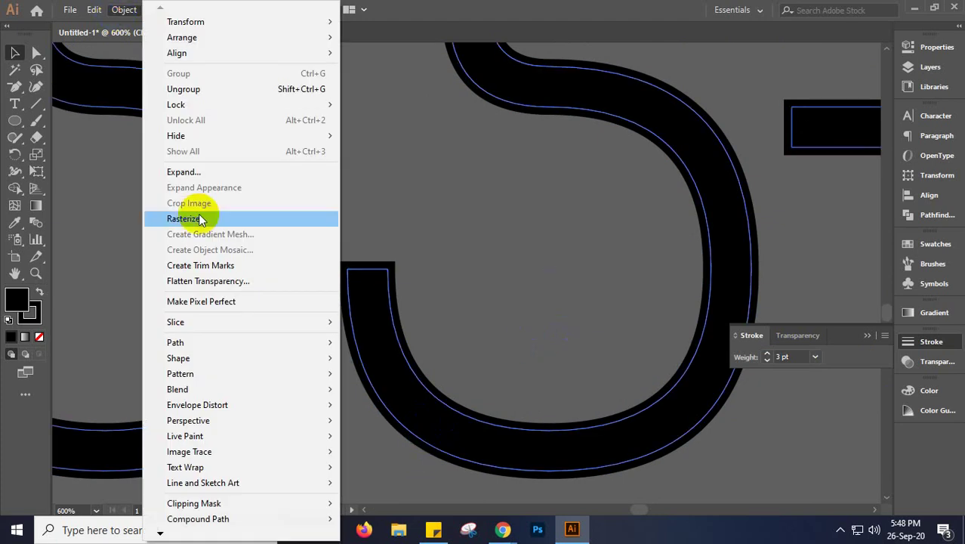
pyautogui.click(190, 173)
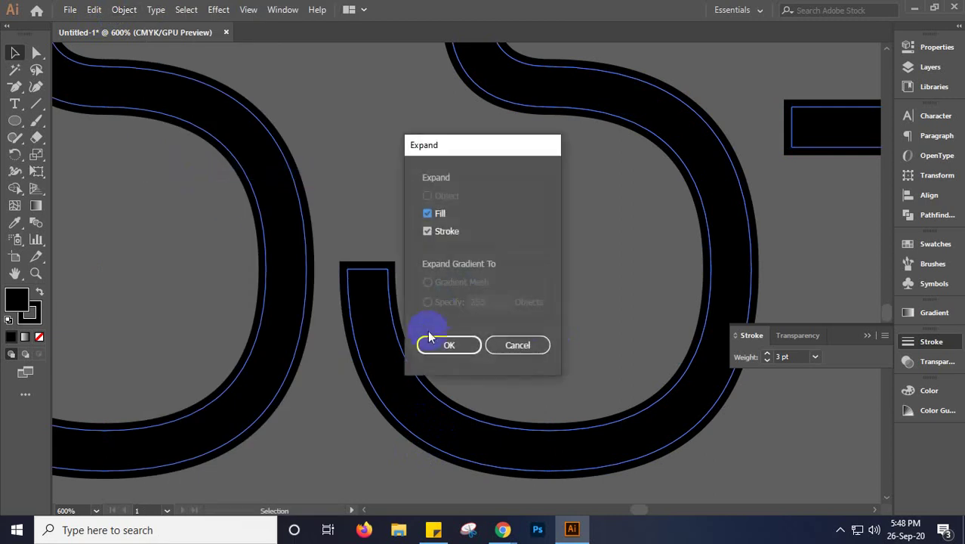
pyautogui.click(428, 337)
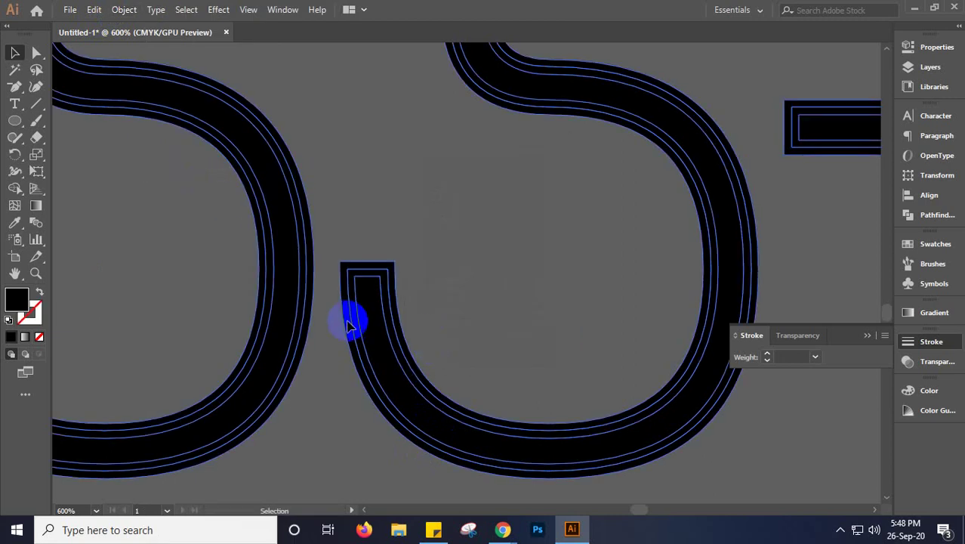
pyautogui.click(428, 305)
pyautogui.click(377, 319)
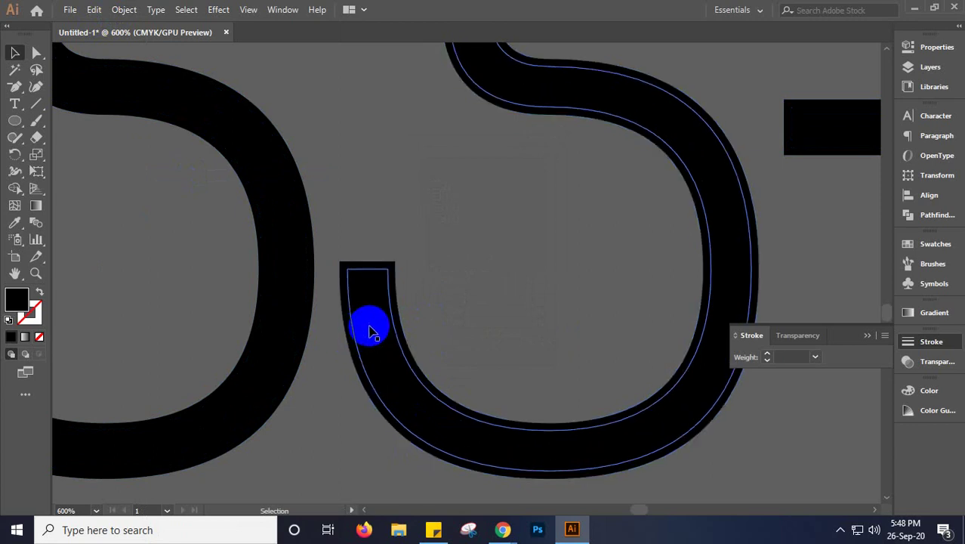
pyautogui.scroll(-7, 398, 317)
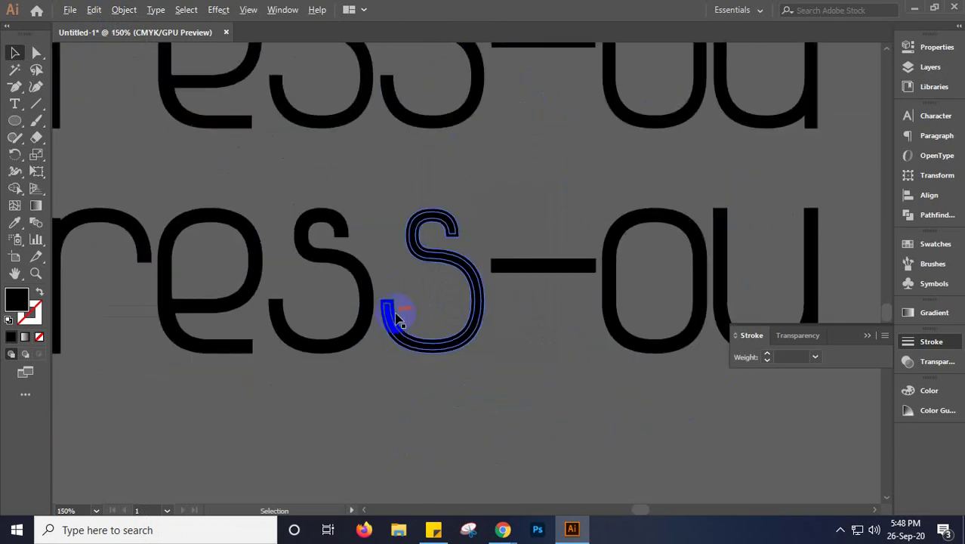
# Delete the expanded bottom "express-ou" copy and select the outlined copy above it
pyautogui.click(398, 321)
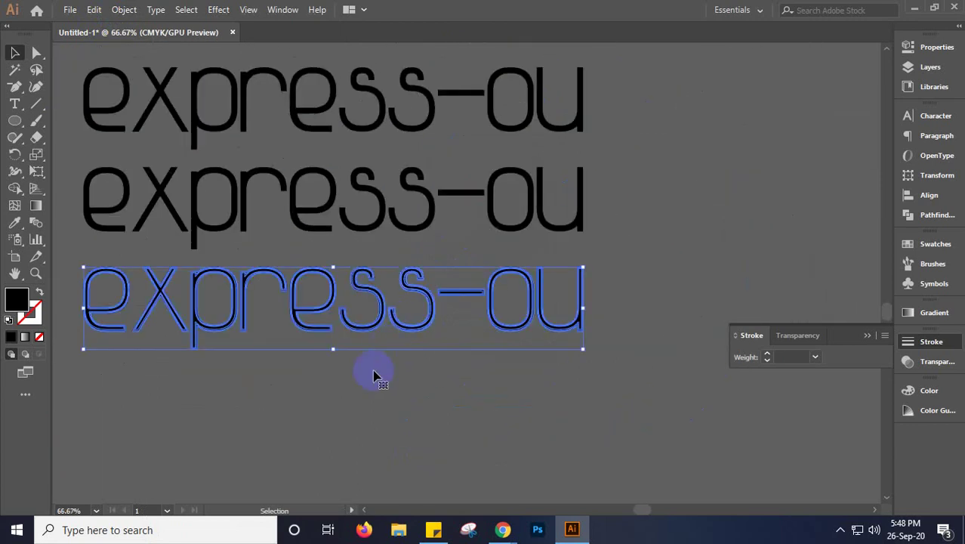
pyautogui.press('Delete')
pyautogui.scroll(2, 411, 364)
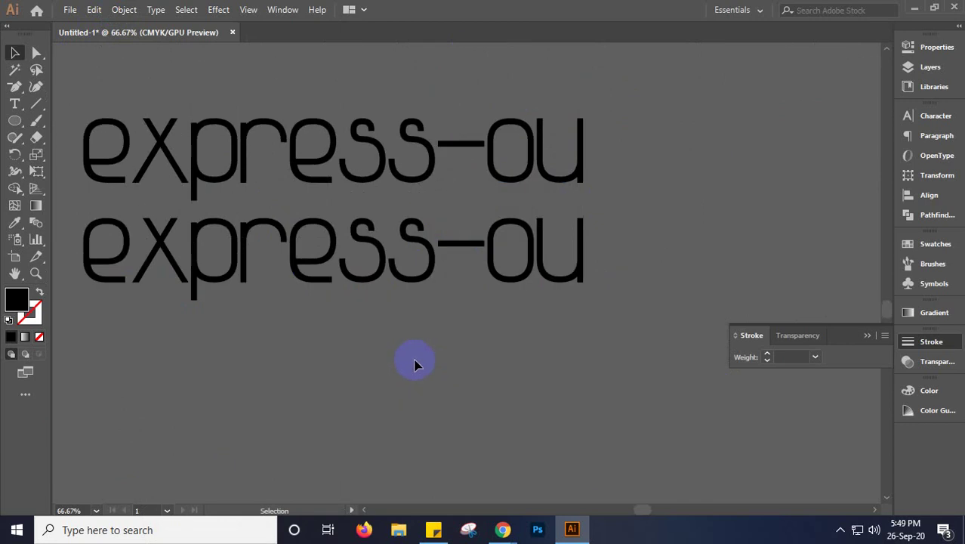
pyautogui.click(420, 297)
pyautogui.hotkey('ctrl', 'shift', 'o')
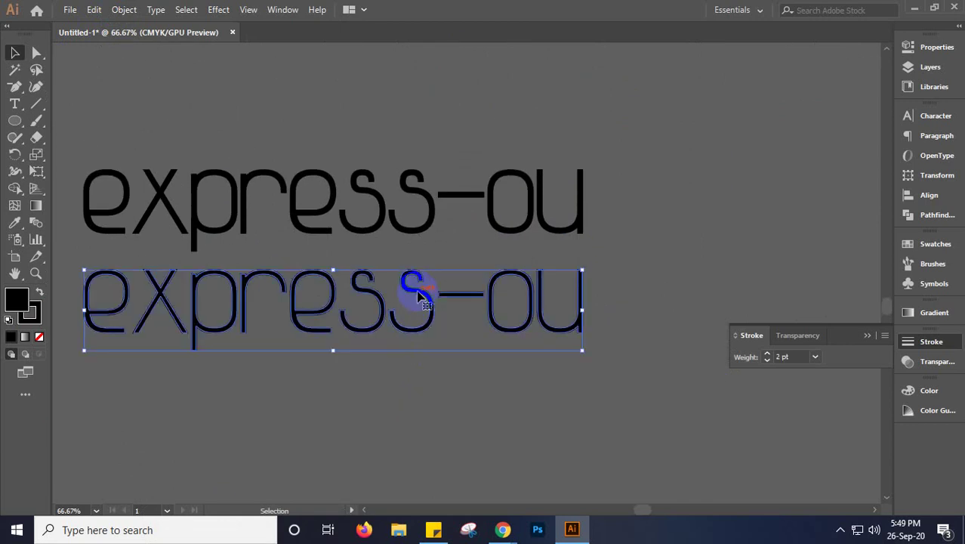
pyautogui.moveTo(416, 289); pyautogui.dragTo(469, 385)
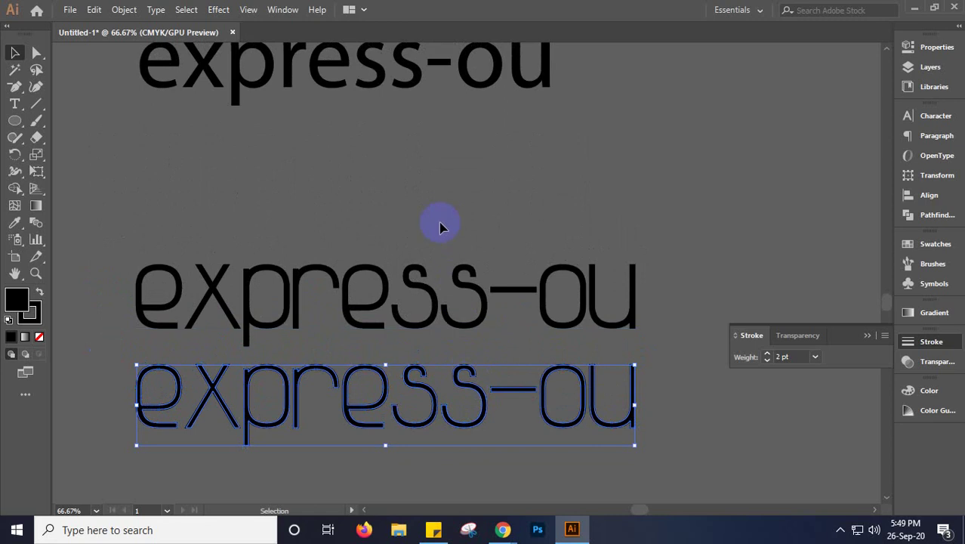
pyautogui.scroll(-1, 443, 220)
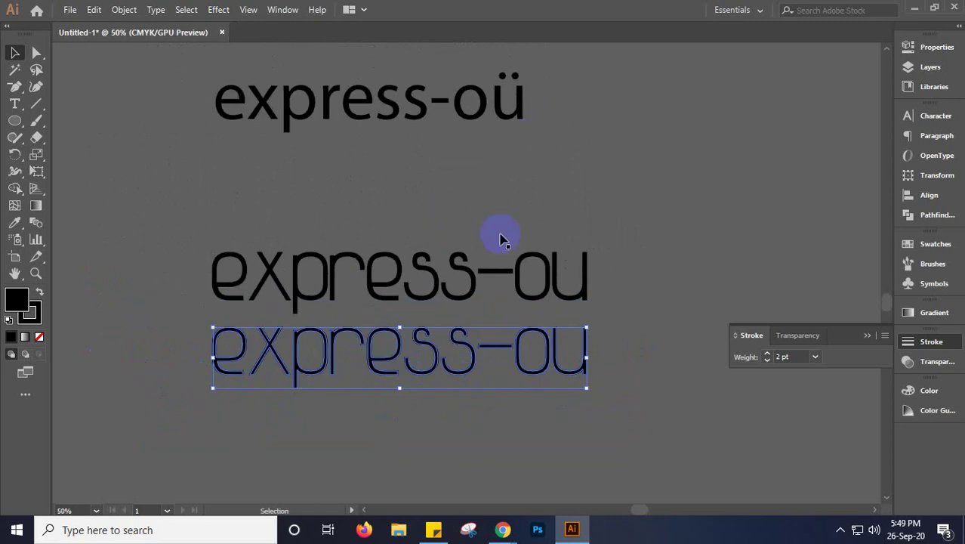
# Draw a small black circle with the Ellipse tool above the u of the upper "express-ou" line
pyautogui.click(14, 121)
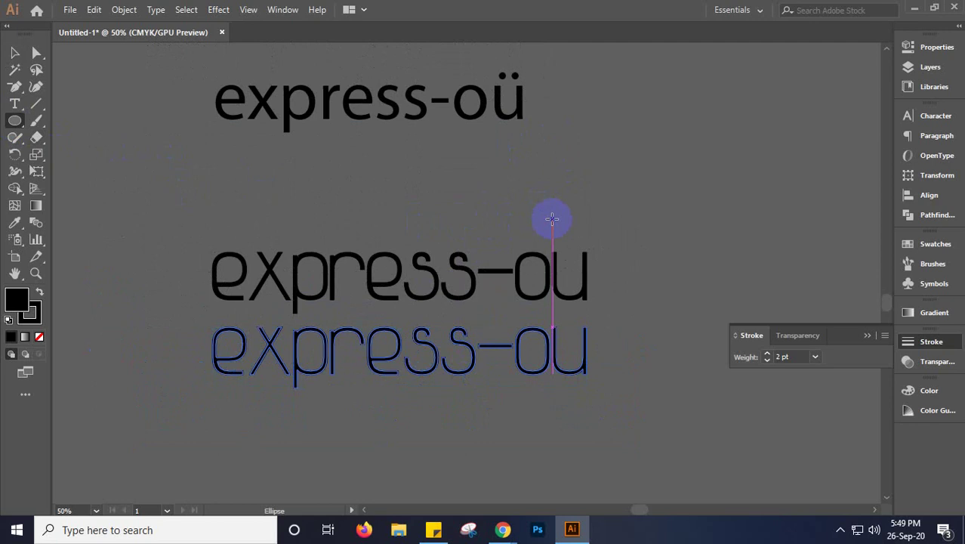
pyautogui.moveTo(549, 221)
pyautogui.mouseDown()
pyautogui.moveTo(575, 238)
pyautogui.moveTo(557, 224)
pyautogui.mouseUp()
pyautogui.click(15, 52)
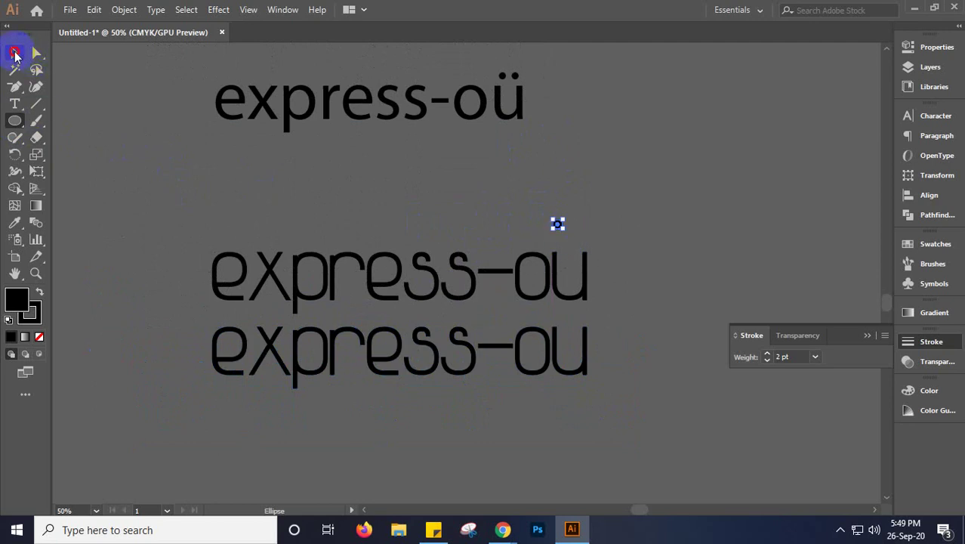
pyautogui.click(602, 273)
pyautogui.click(549, 227)
# Place the circle just over the u and duplicate it alongside to form the two umlaut dots
pyautogui.scroll(3, 549, 226)
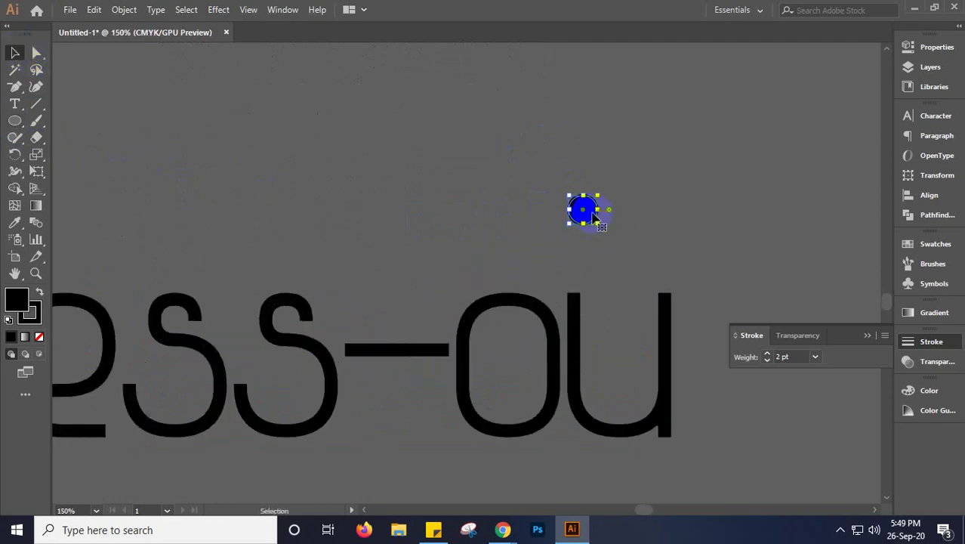
pyautogui.moveTo(588, 219); pyautogui.dragTo(658, 270)
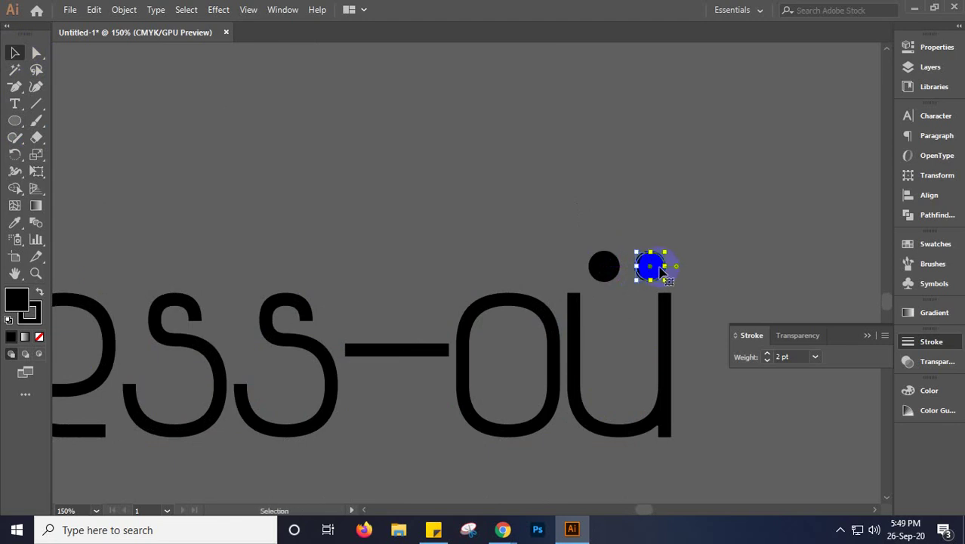
pyautogui.scroll(-3, 657, 269)
pyautogui.moveTo(555, 239); pyautogui.dragTo(487, 254)
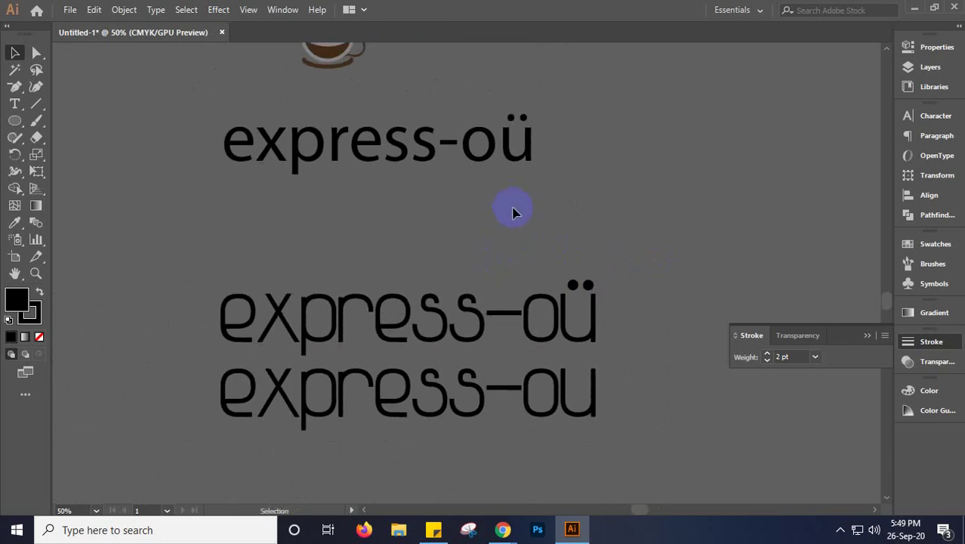
pyautogui.click(572, 290)
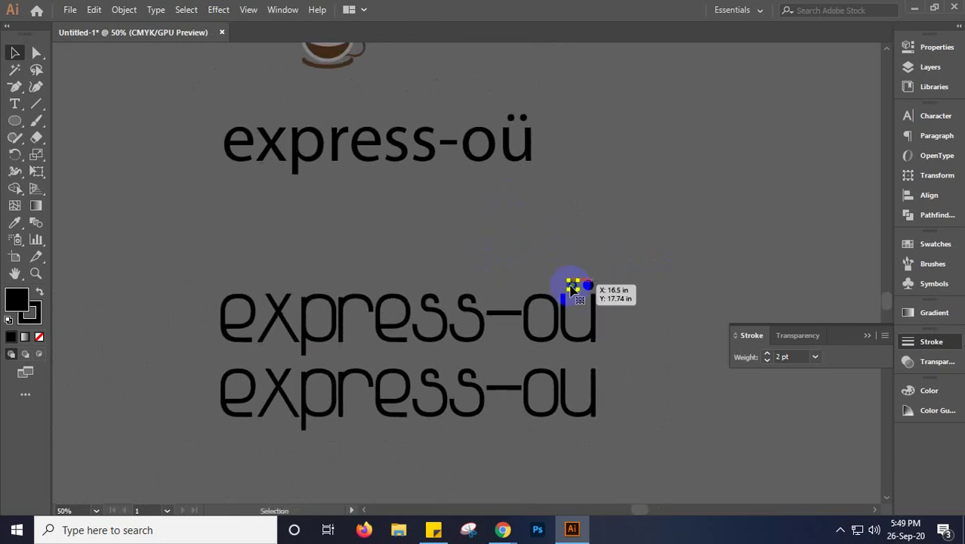
pyautogui.scroll(7, 572, 290)
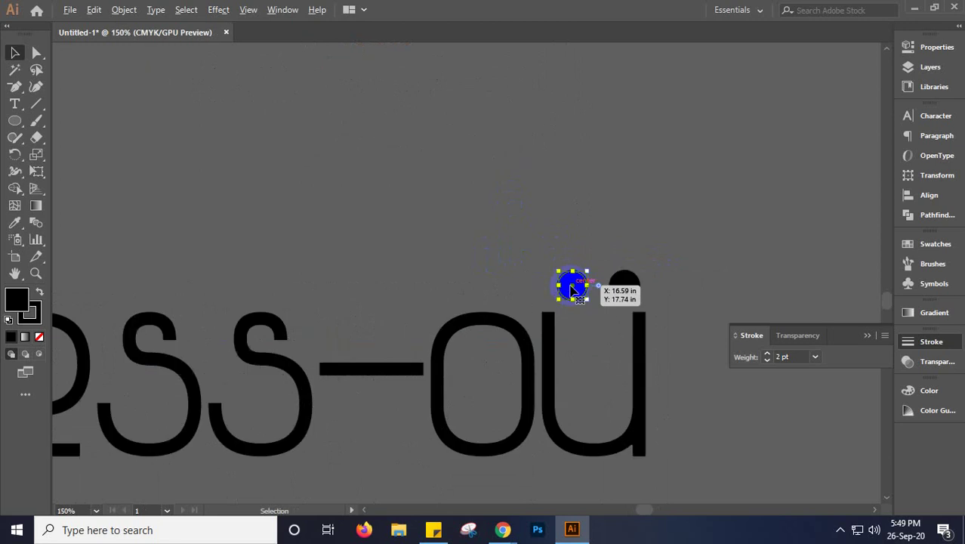
pyautogui.keyDown('shift'); pyautogui.click(802, 281); pyautogui.keyUp('shift')
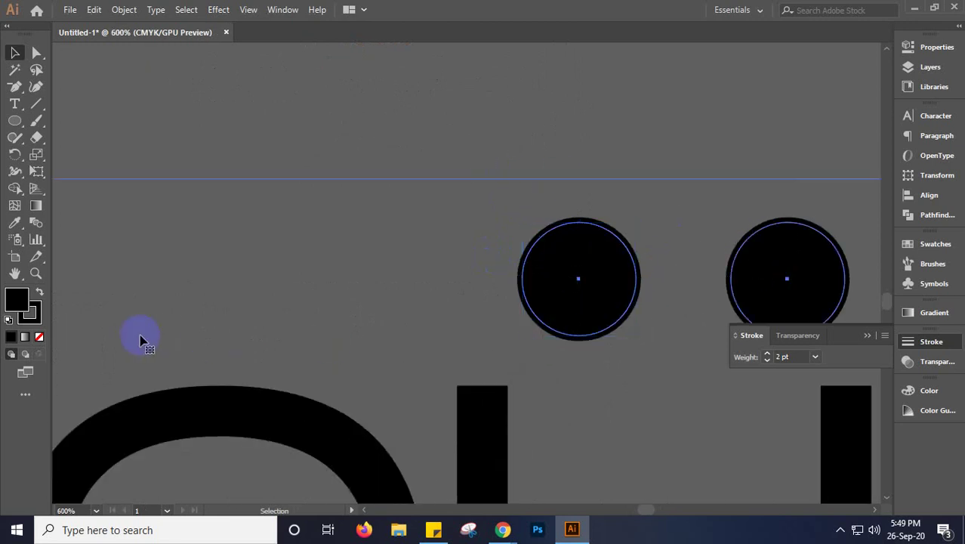
pyautogui.click(30, 311)
pyautogui.click(40, 336)
pyautogui.click(41, 337)
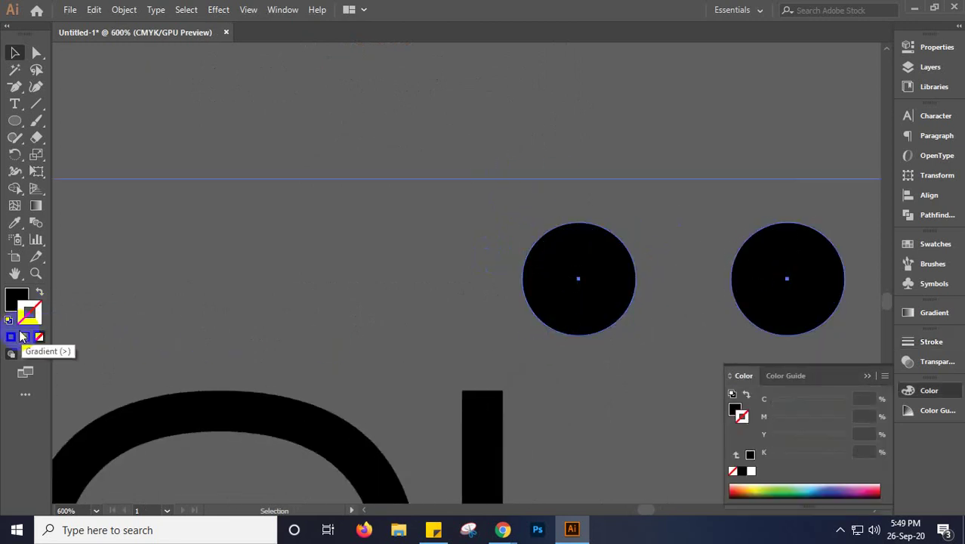
pyautogui.hotkey('ctrl', 'z')
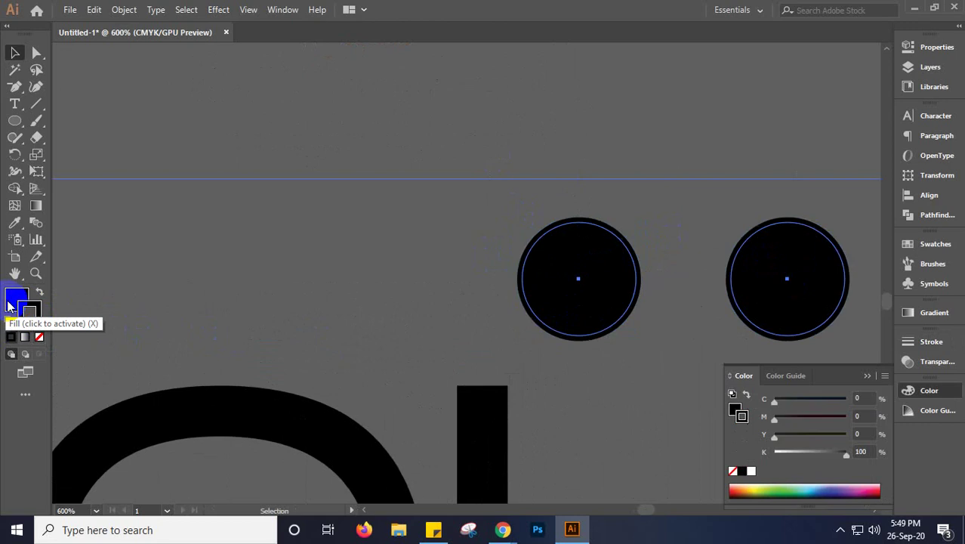
# Select only the two umlaut dots and remove their stroke
pyautogui.click(585, 93)
pyautogui.click(594, 287)
pyautogui.keyDown('shift'); pyautogui.click(806, 281); pyautogui.keyUp('shift')
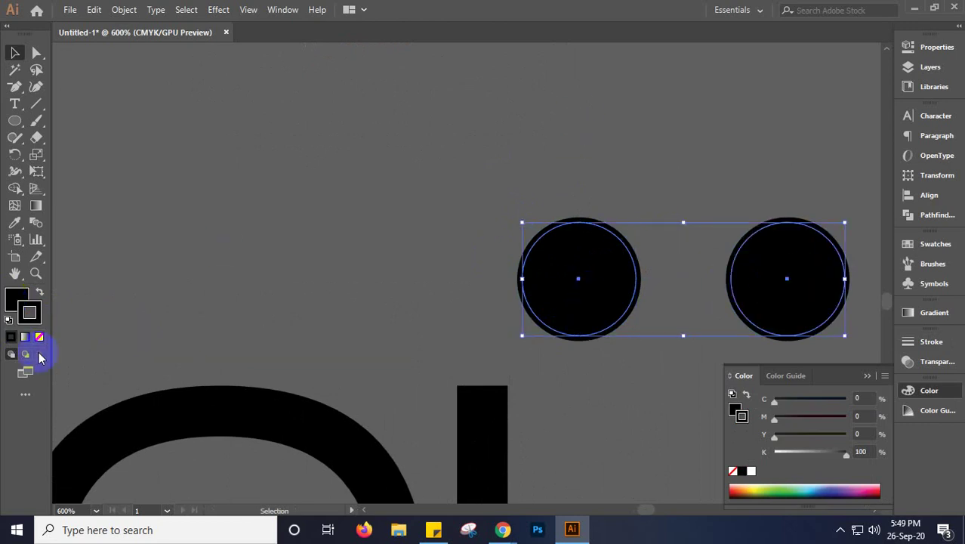
pyautogui.click(39, 337)
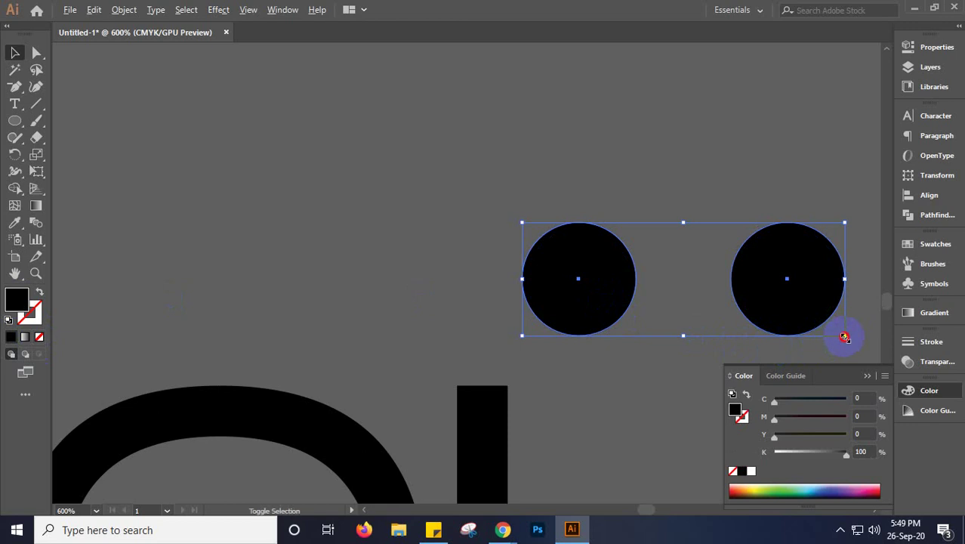
# Scale both umlaut dots down together and centre them just above the u
pyautogui.moveTo(844, 337); pyautogui.dragTo(834, 323)
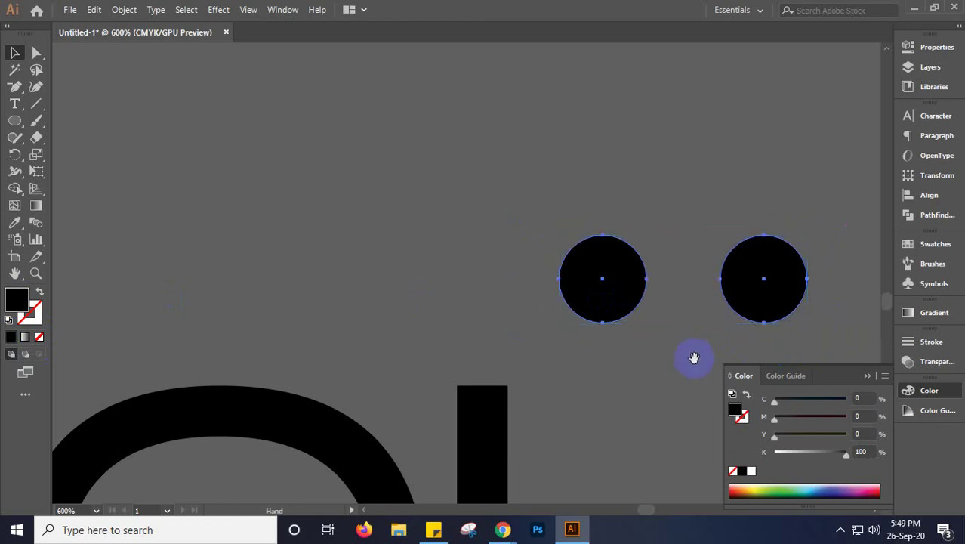
pyautogui.moveTo(693, 357); pyautogui.dragTo(439, 254)
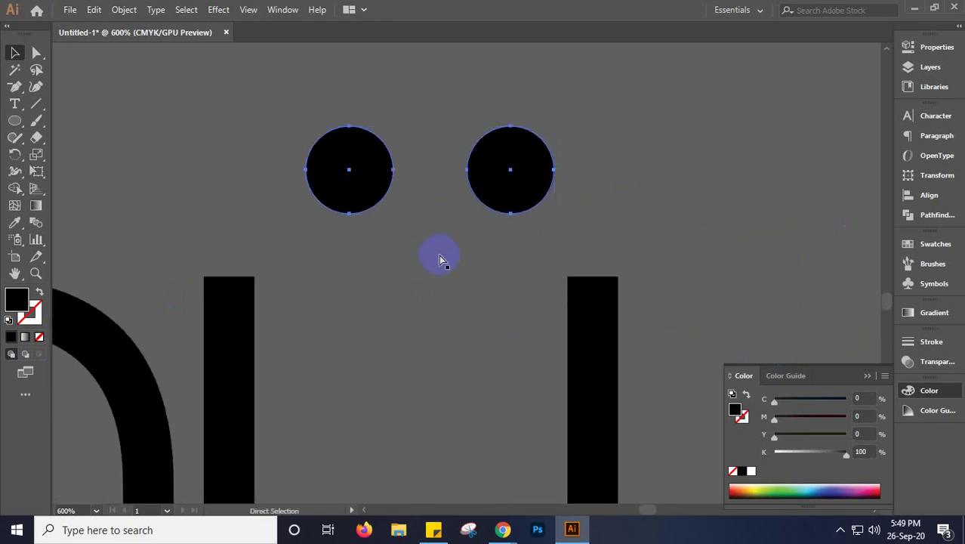
pyautogui.moveTo(528, 189); pyautogui.dragTo(501, 223)
pyautogui.scroll(-4, 500, 224)
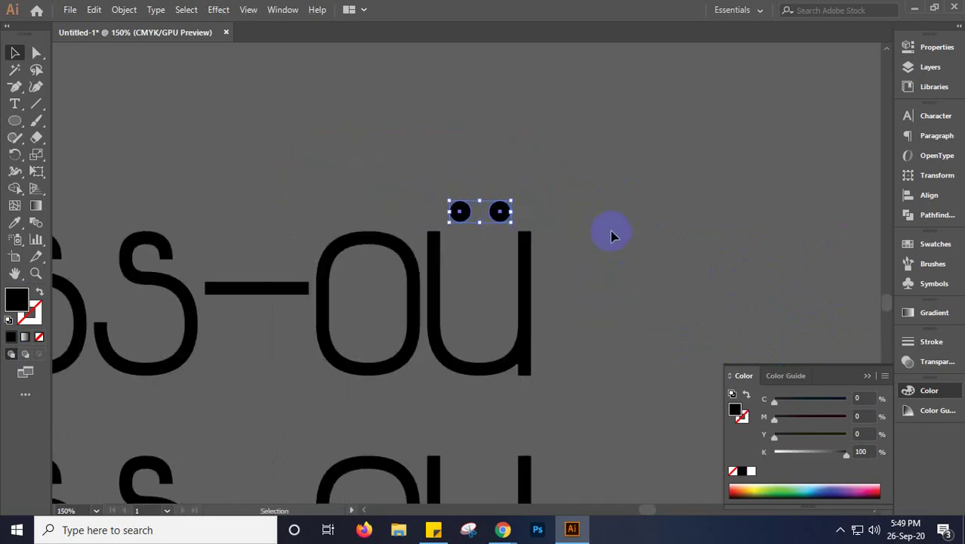
pyautogui.click(615, 236)
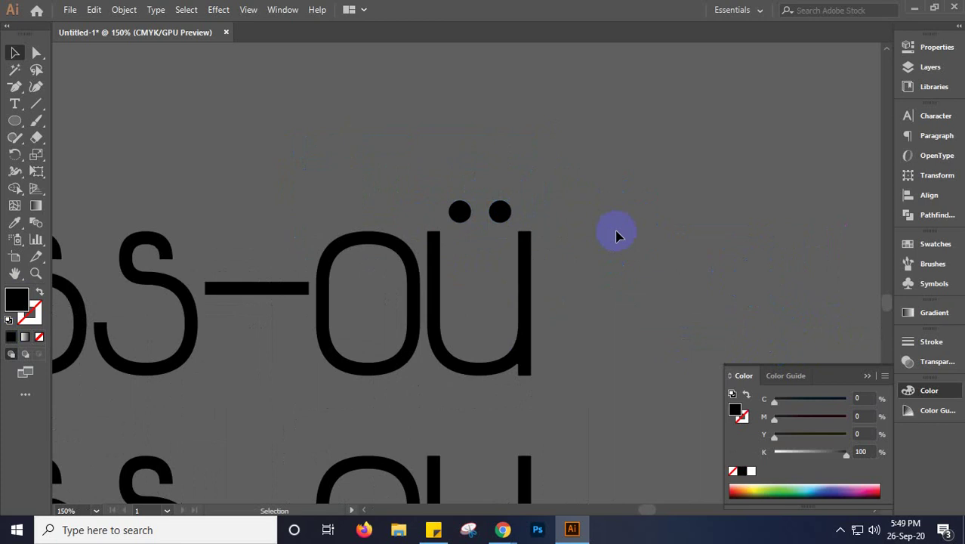
# Select the upper "express-ou" lettering together with its two dots and bring it up between the white artboard and the coffee cup
pyautogui.scroll(-3, 615, 237)
pyautogui.moveTo(622, 222); pyautogui.dragTo(611, 282)
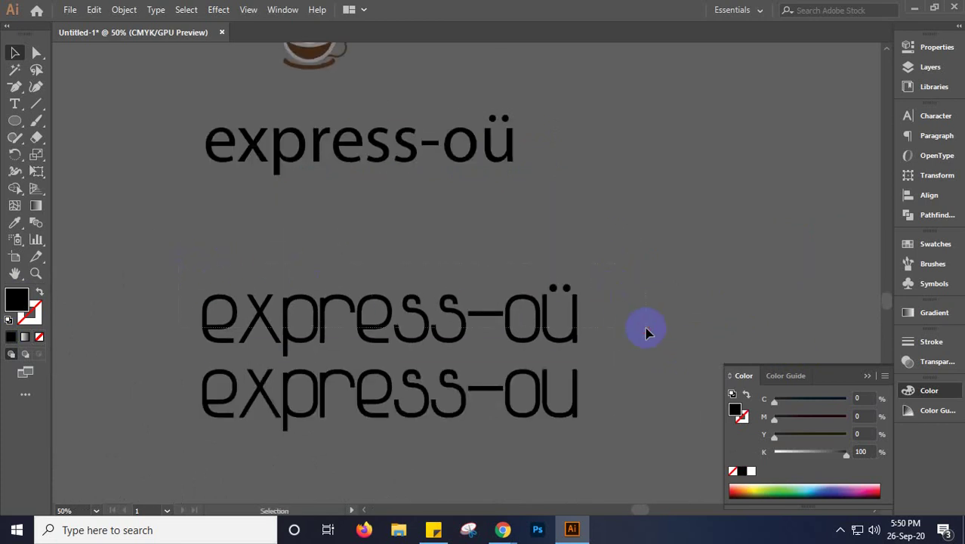
pyautogui.hotkey('ctrl', 'shift', 'b')
pyautogui.hotkey('ctrl', 'shift', 'b')
pyautogui.hotkey('ctrl', 'shift', 'b')
pyautogui.hotkey('ctrl', 'shift', 'b')
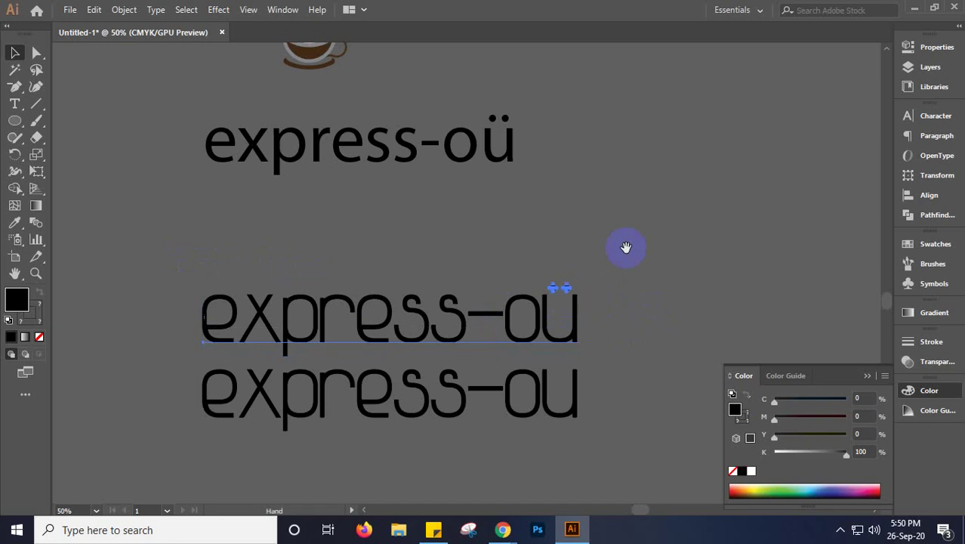
pyautogui.moveTo(625, 247); pyautogui.dragTo(614, 411)
pyautogui.moveTo(500, 480); pyautogui.dragTo(373, 98)
pyautogui.moveTo(371, 215); pyautogui.dragTo(492, 406)
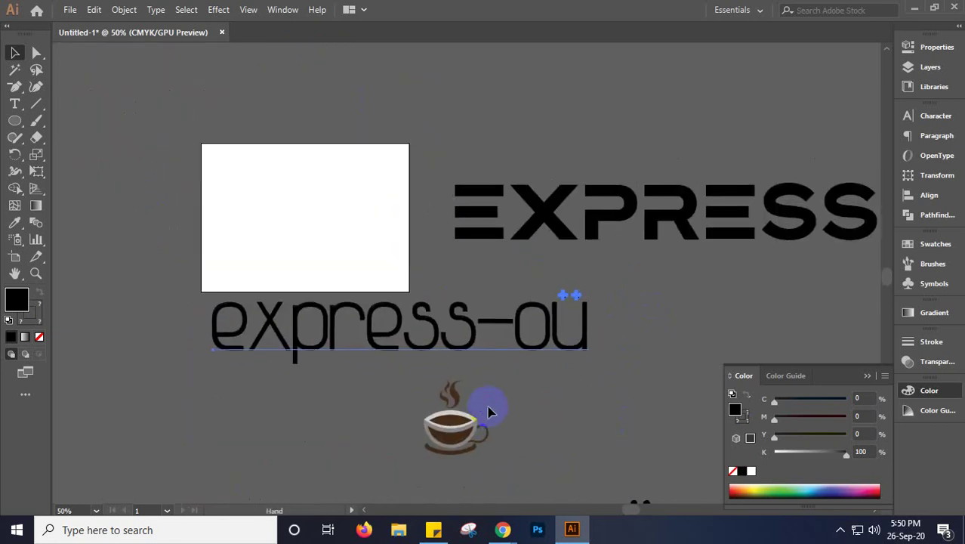
# Scale the dotted "express-ou" lettering down and place it within the lower half of the white artboard
pyautogui.moveTo(589, 367); pyautogui.dragTo(501, 345)
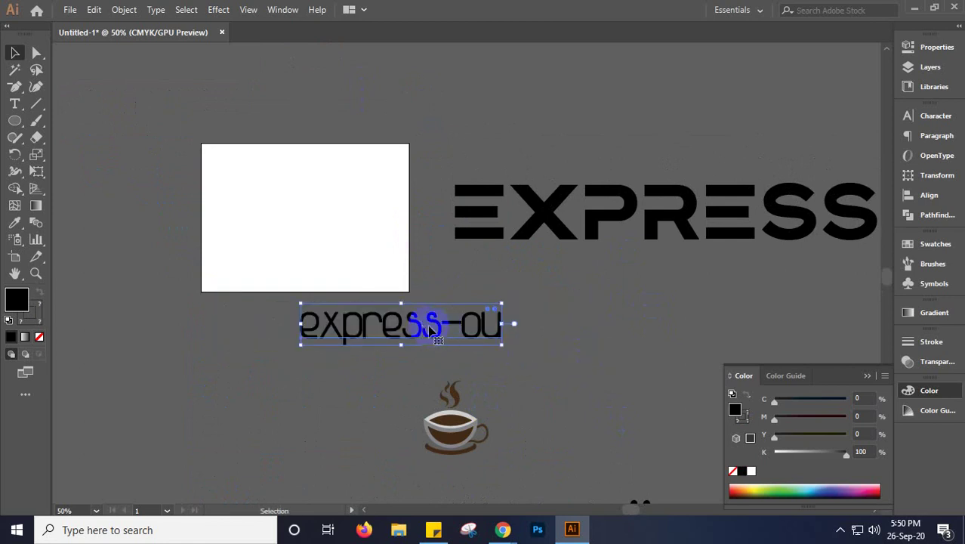
pyautogui.moveTo(423, 328); pyautogui.dragTo(320, 243)
pyautogui.moveTo(409, 266); pyautogui.dragTo(374, 257)
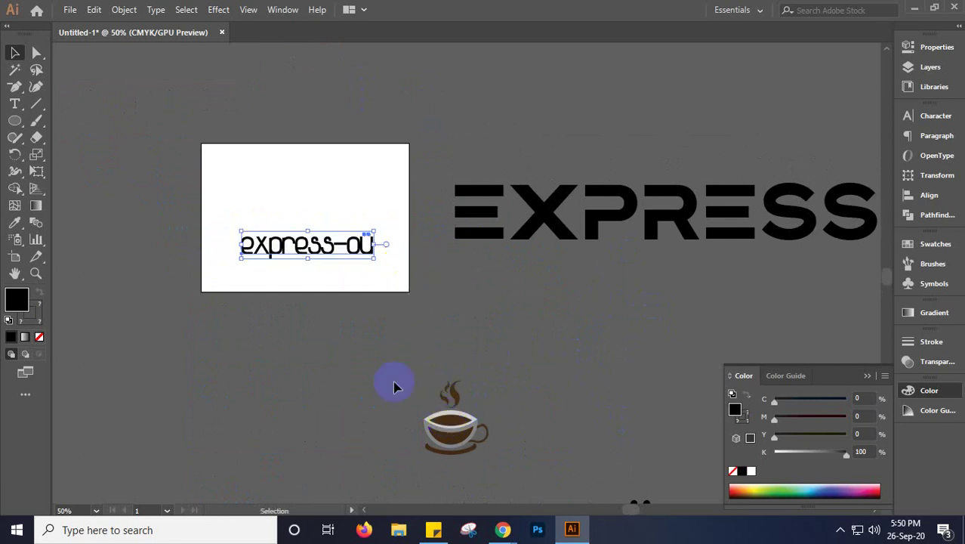
# Remove the stroke from the lettering on the artboard, make the fill active again and deselect the lettering
pyautogui.scroll(4, 287, 239)
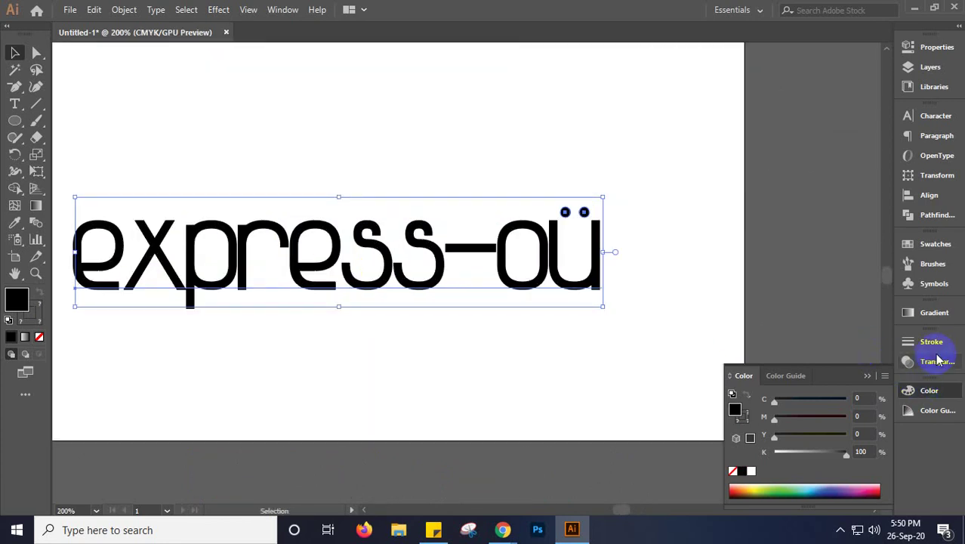
pyautogui.click(39, 337)
pyautogui.click(39, 337)
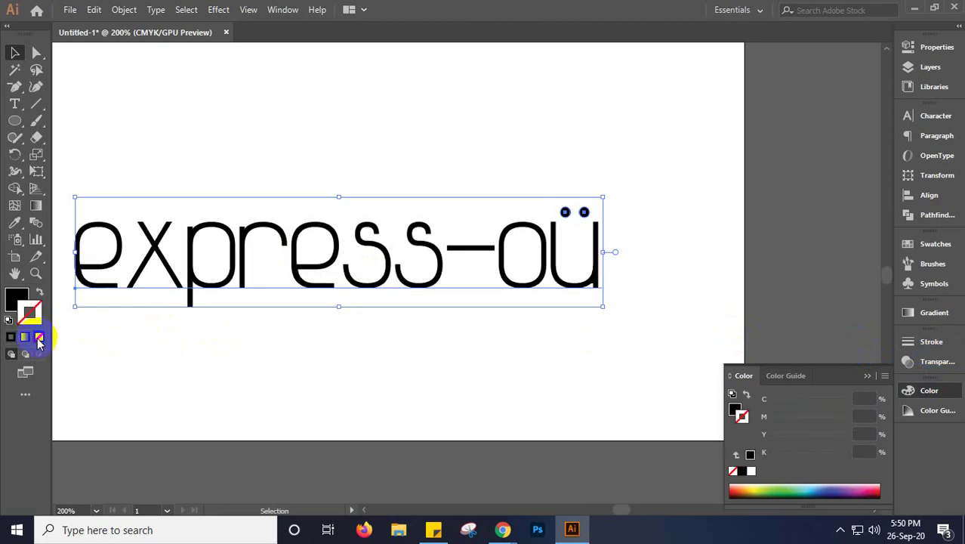
pyautogui.click(11, 301)
pyautogui.click(344, 355)
pyautogui.scroll(-1, 450, 360)
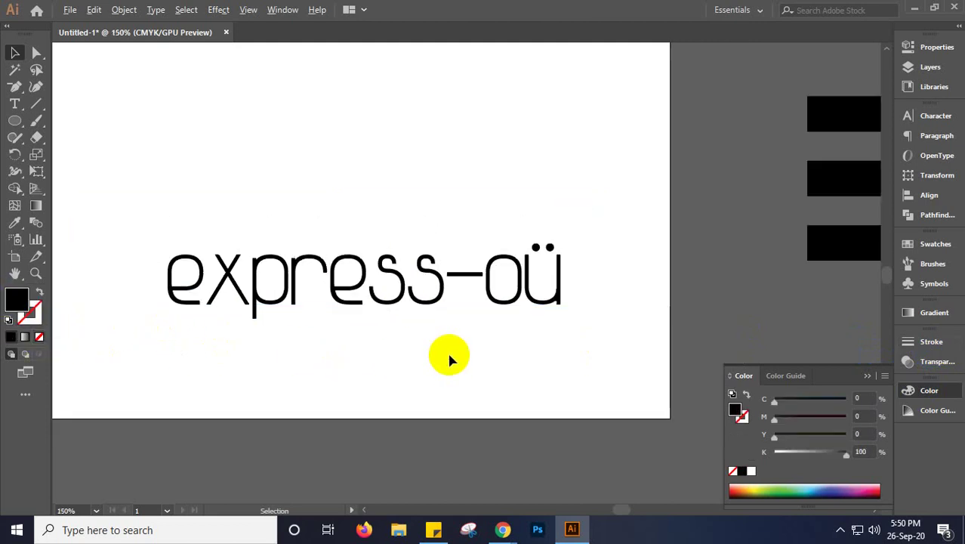
pyautogui.scroll(-1, 451, 360)
pyautogui.moveTo(495, 445); pyautogui.dragTo(469, 357)
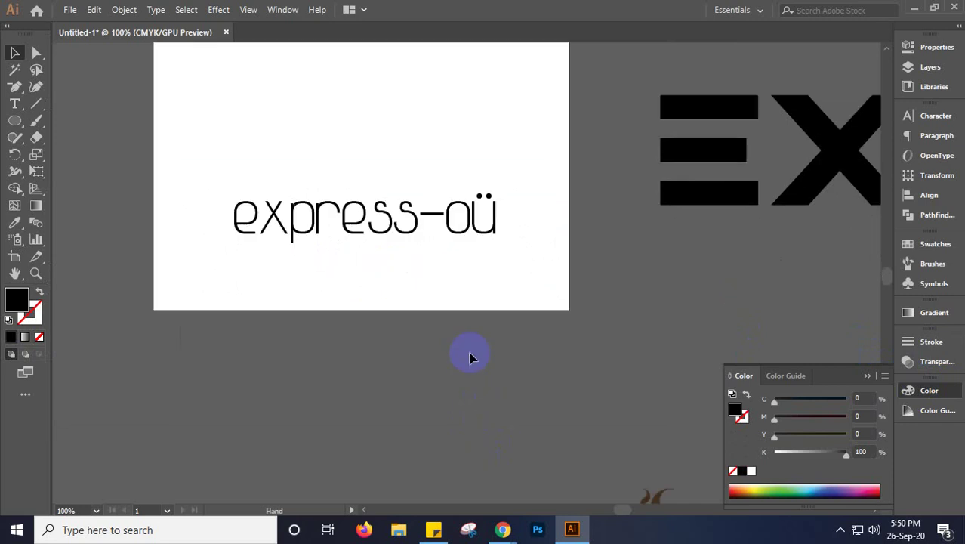
# Move the coffee cup onto the artboard just above the "express-oü" lettering and align cup, lettering and dots to their horizontal centre
pyautogui.moveTo(679, 507); pyautogui.dragTo(405, 259)
pyautogui.moveTo(459, 339); pyautogui.dragTo(379, 320)
pyautogui.moveTo(359, 189); pyautogui.dragTo(464, 426)
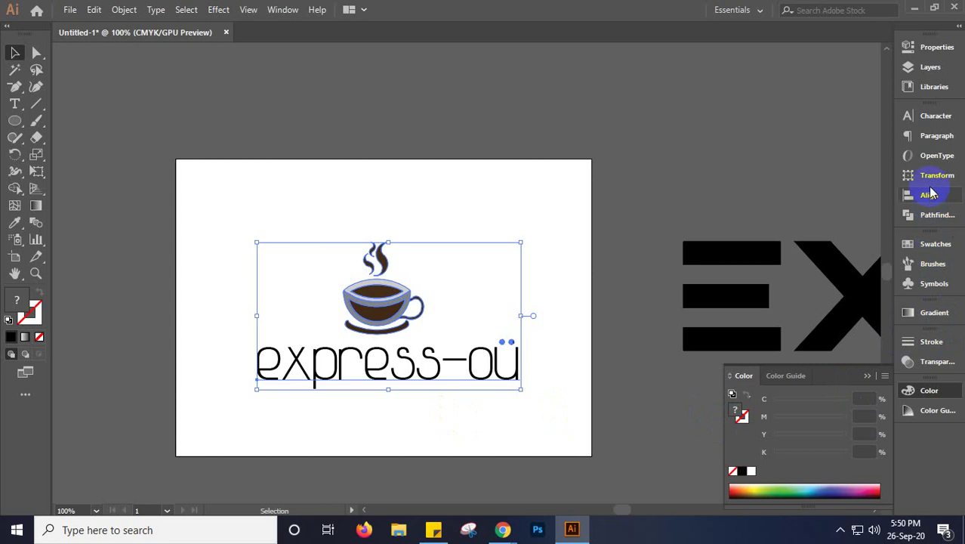
pyautogui.click(940, 193)
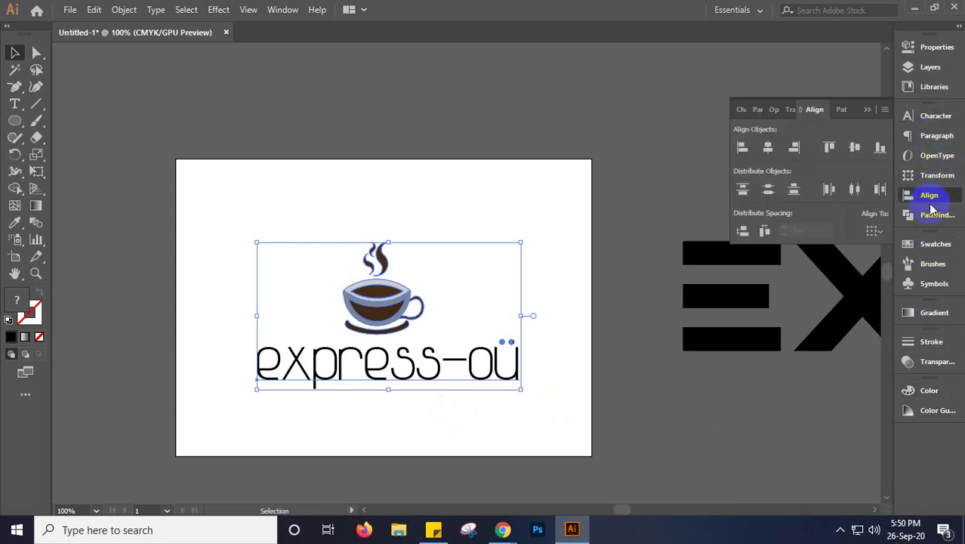
pyautogui.click(768, 147)
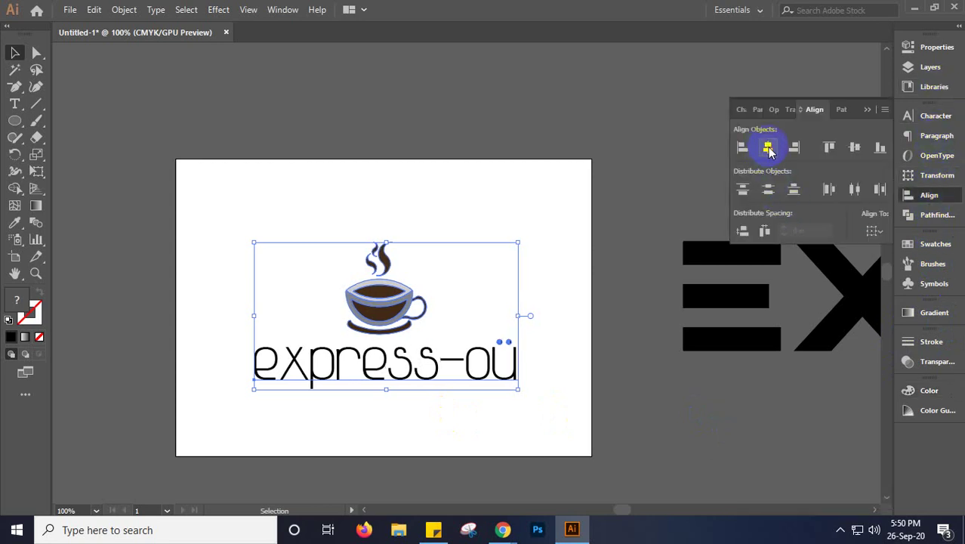
pyautogui.click(632, 248)
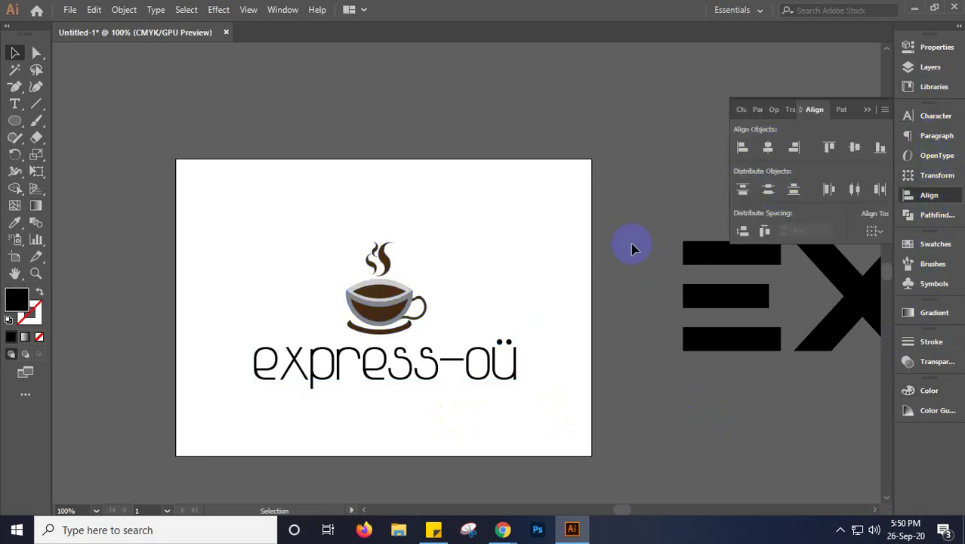
pyautogui.click(870, 110)
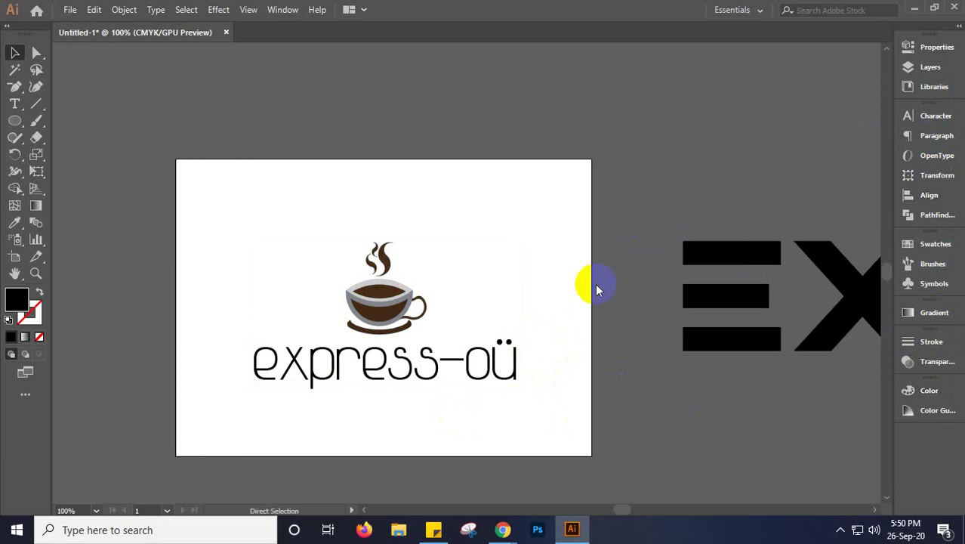
# Save the document to the Desktop as Untitled-1 in Adobe Illustrator (*.AI) format with the Illustrator CC version options
pyautogui.hotkey('ctrl', 's')
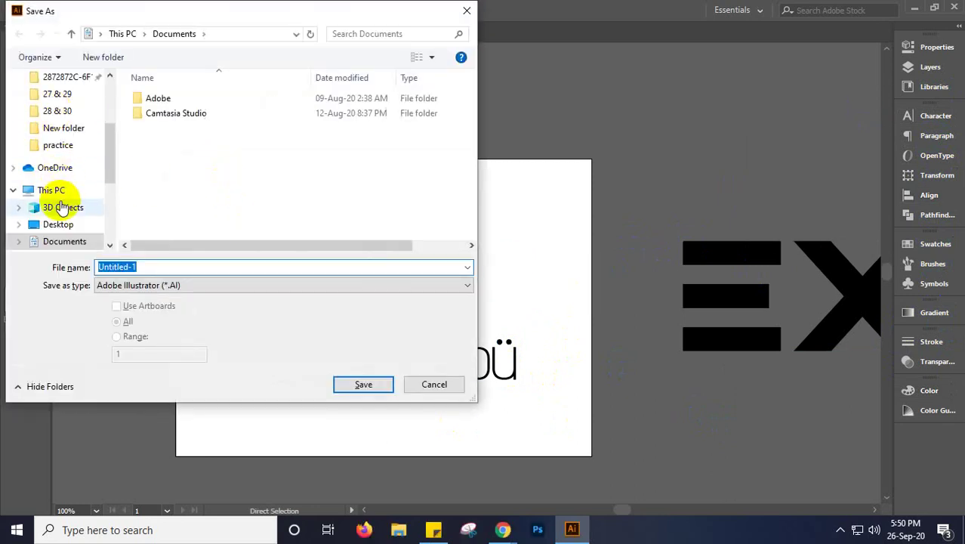
pyautogui.click(56, 223)
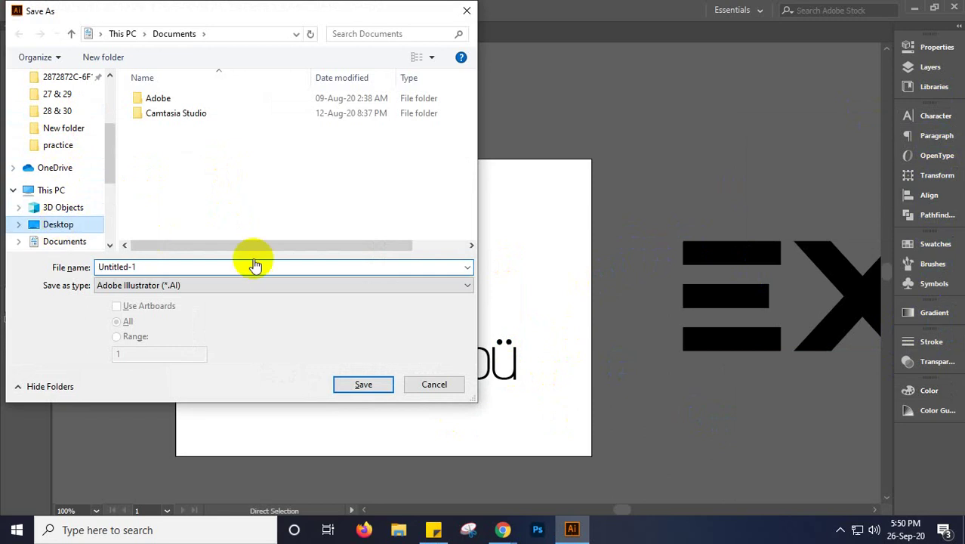
pyautogui.click(361, 385)
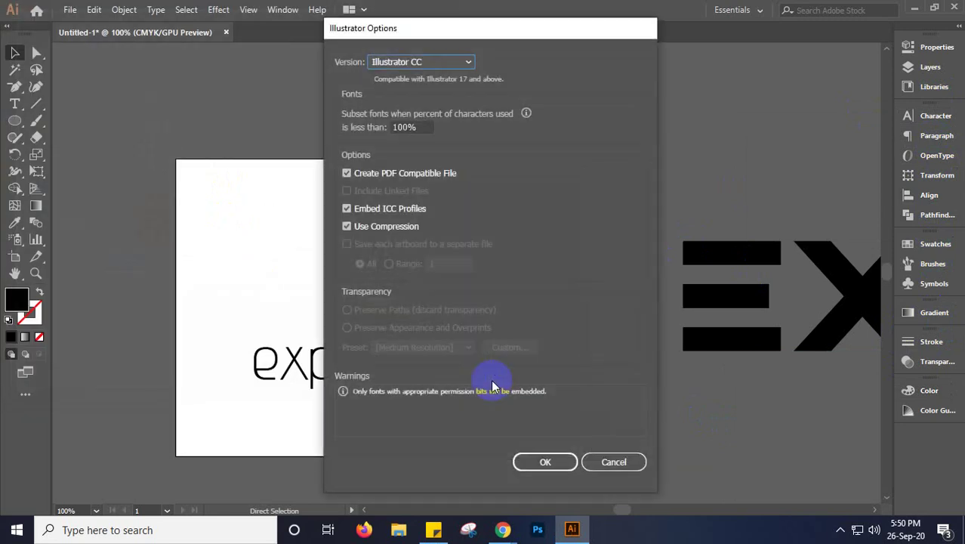
pyautogui.click(547, 459)
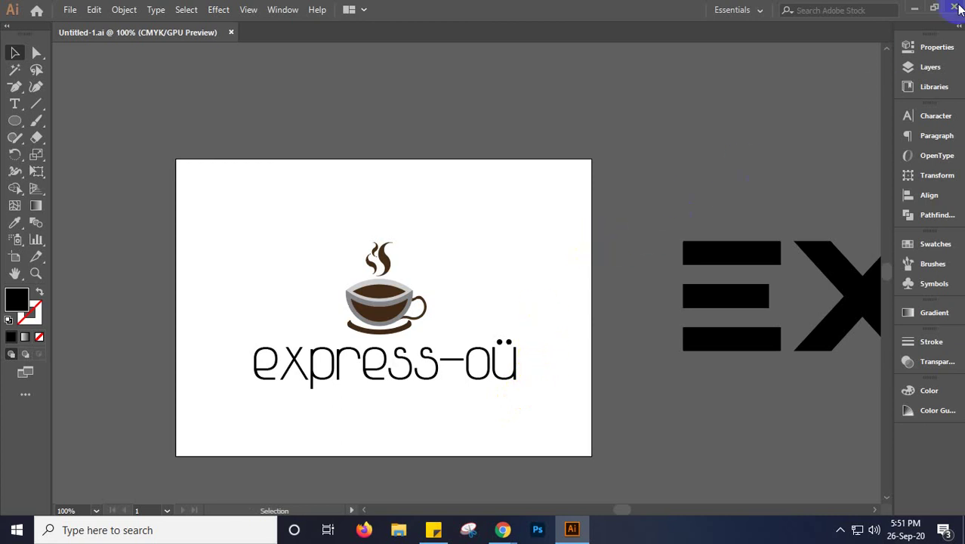
# Quit Illustrator, clearing the clipboard data and turning off further display of the clipboard warning
pyautogui.hotkey('ctrl', 'q')
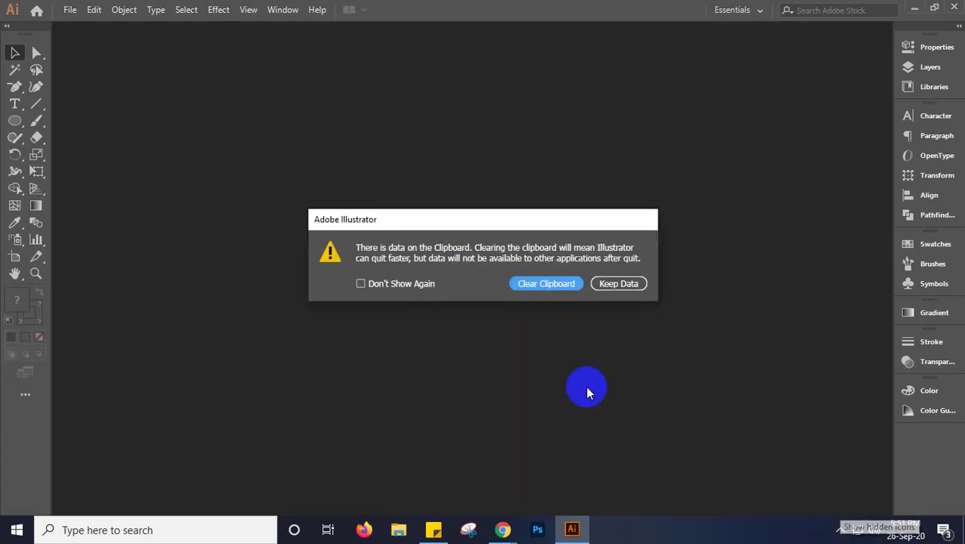
pyautogui.click(532, 285)
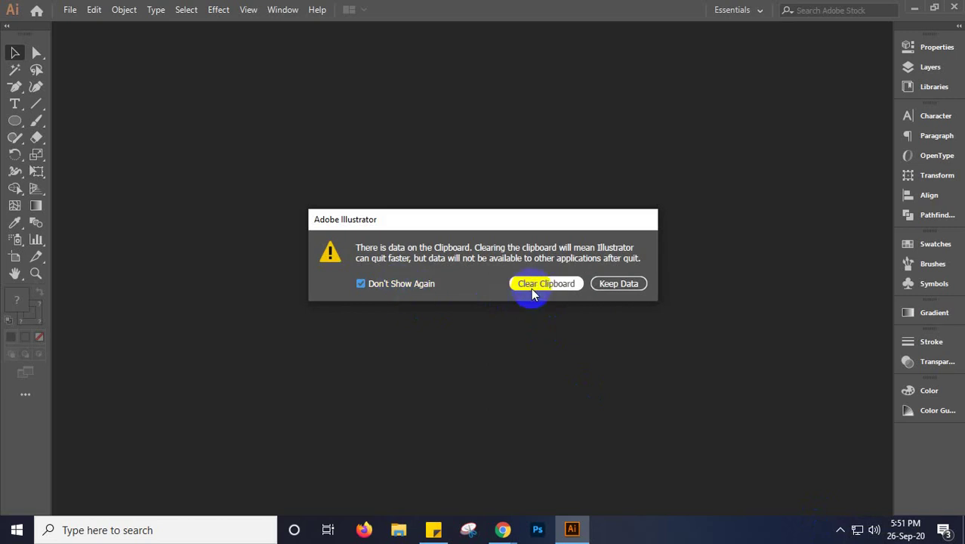
pyautogui.click(840, 531)
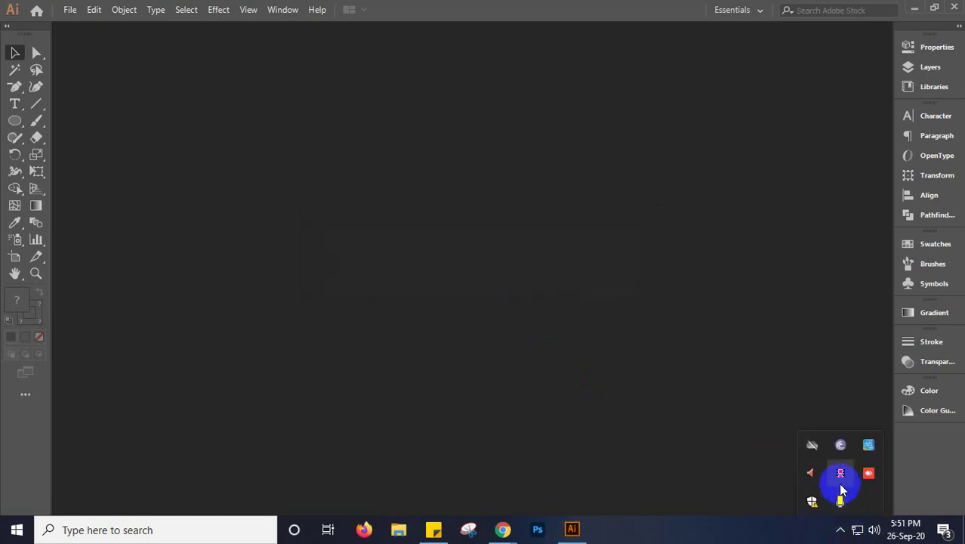